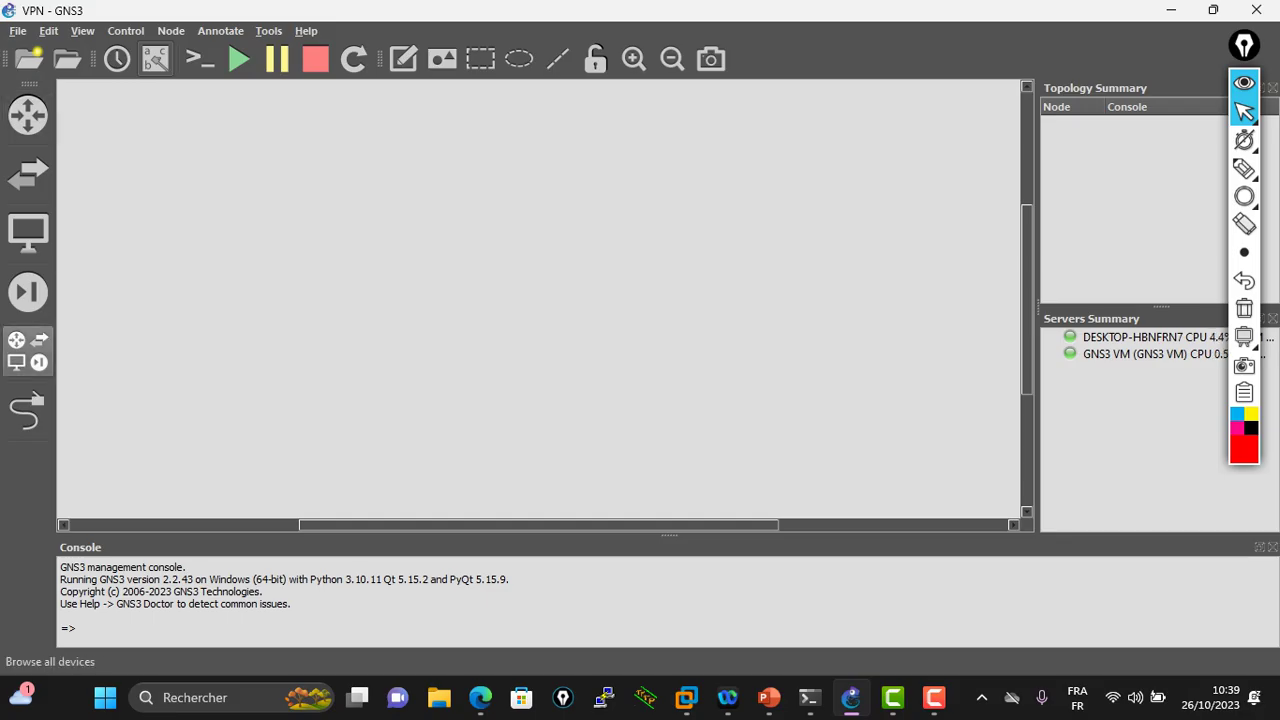
Show all devices and place two Cisco 7200 153-3.XB12 routers in the empty workspace
{"action": "left_click", "coordinate": [28, 350]}
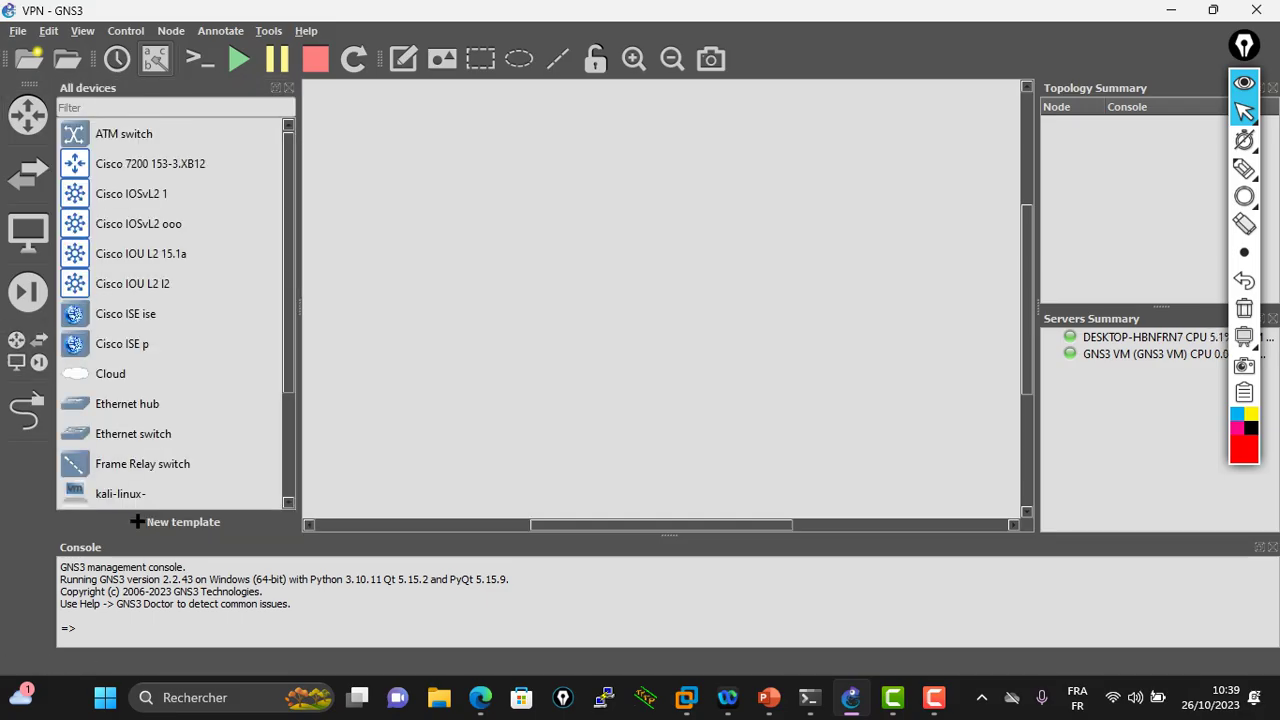
{"action": "left_click", "coordinate": [150, 164]}
{"action": "left_click_drag", "start_coordinate": [150, 164], "coordinate": [422, 167]}
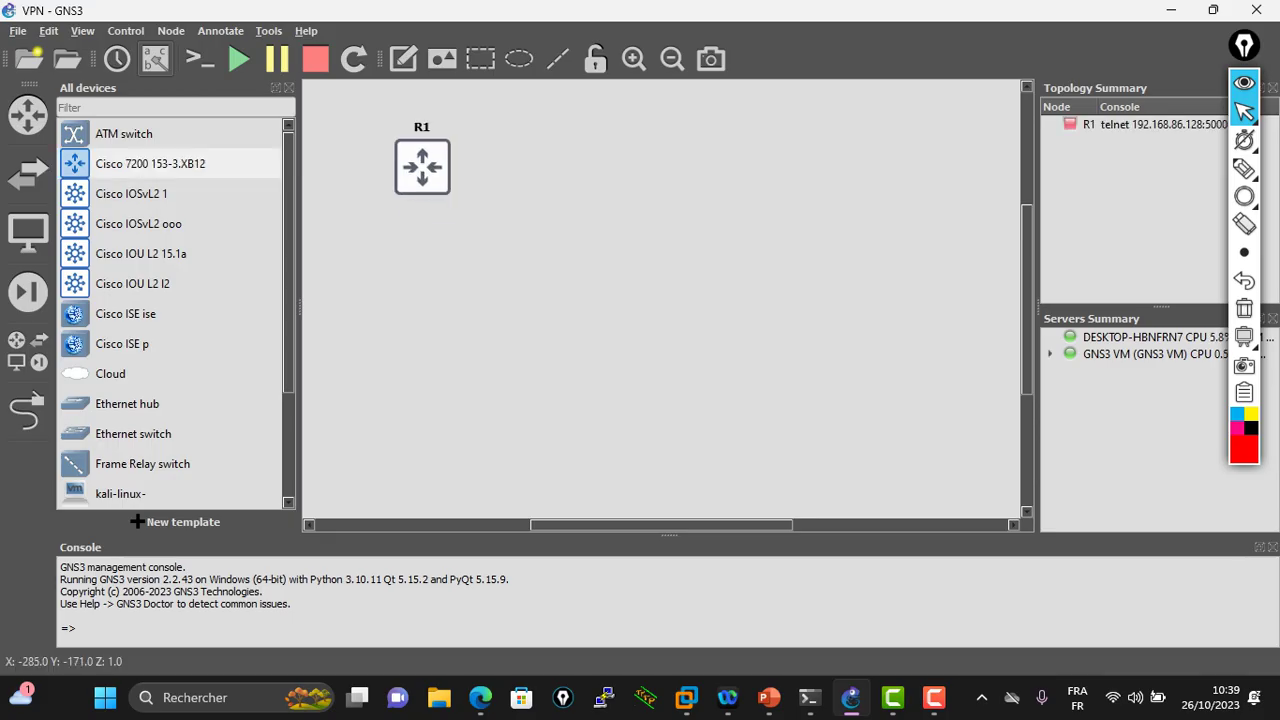
{"action": "left_click_drag", "start_coordinate": [150, 164], "coordinate": [734, 203]}
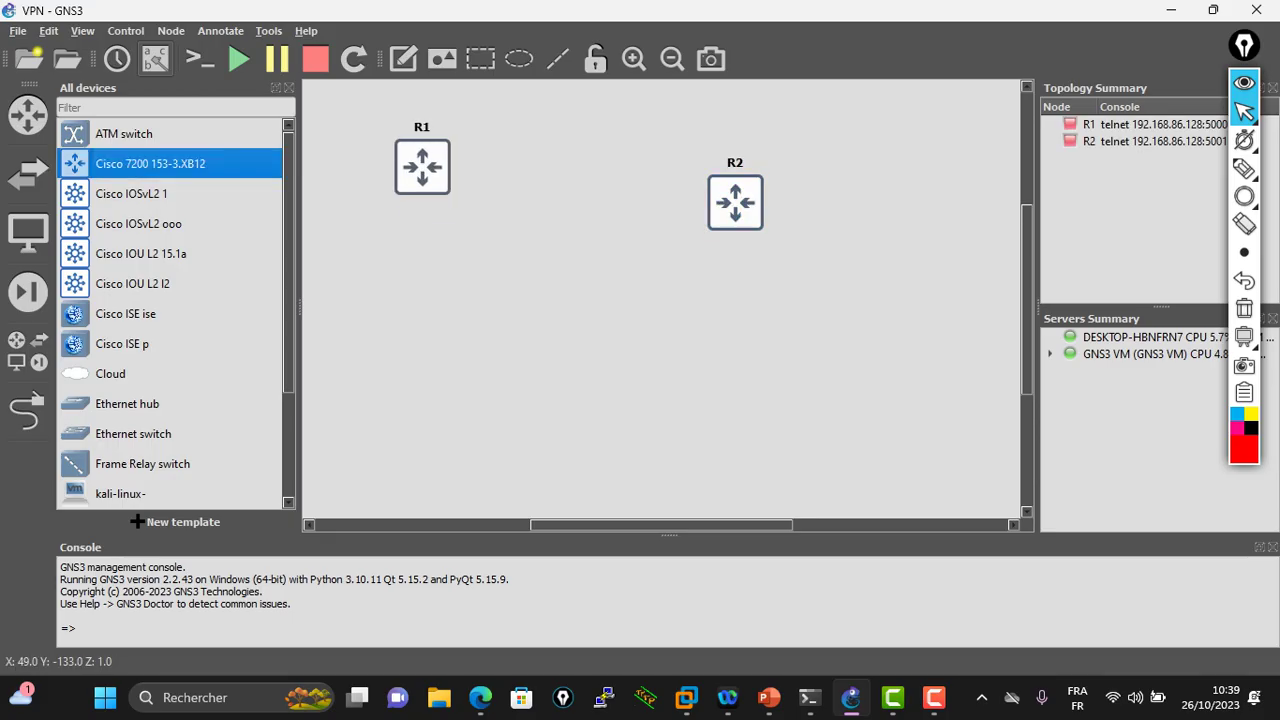
Select both routers and delete them permanently from the workspace
{"action": "right_click", "coordinate": [726, 205]}
{"action": "key", "text": "Escape"}
{"action": "left_click_drag", "start_coordinate": [352, 266], "coordinate": [876, 132]}
{"action": "right_click", "coordinate": [720, 205]}
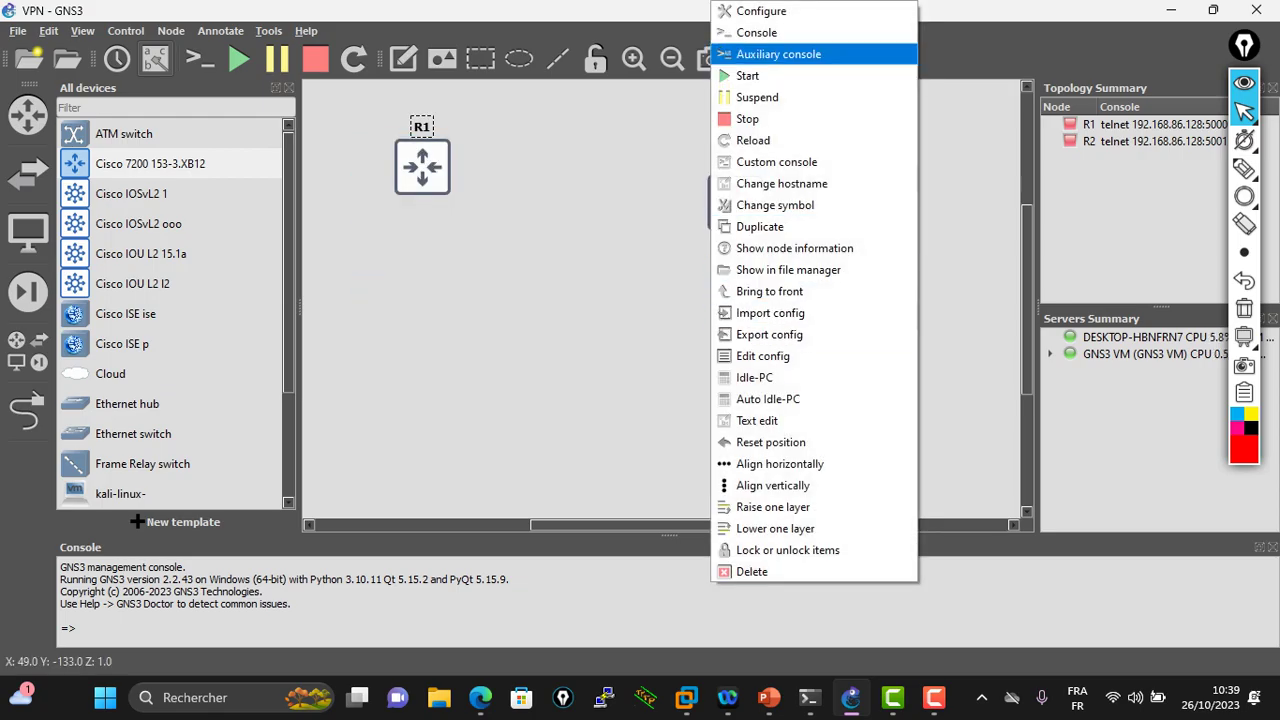
{"action": "left_click", "coordinate": [755, 571]}
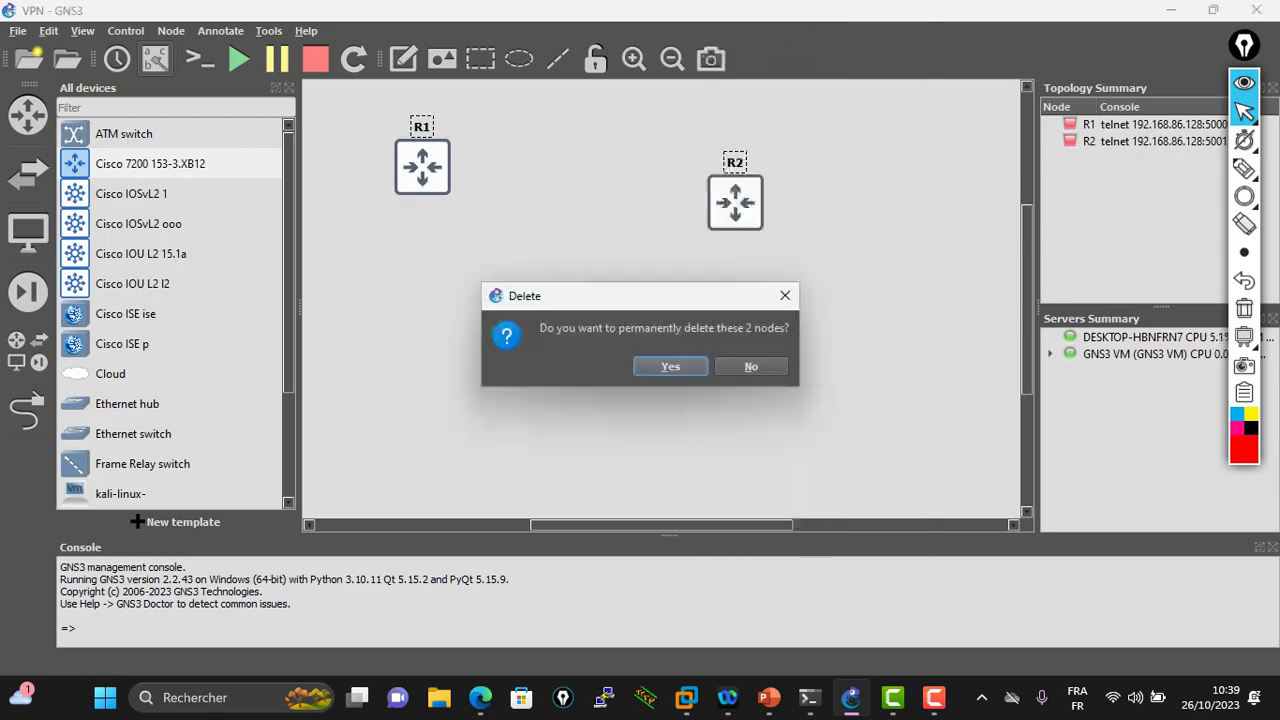
{"action": "key", "text": "Return"}
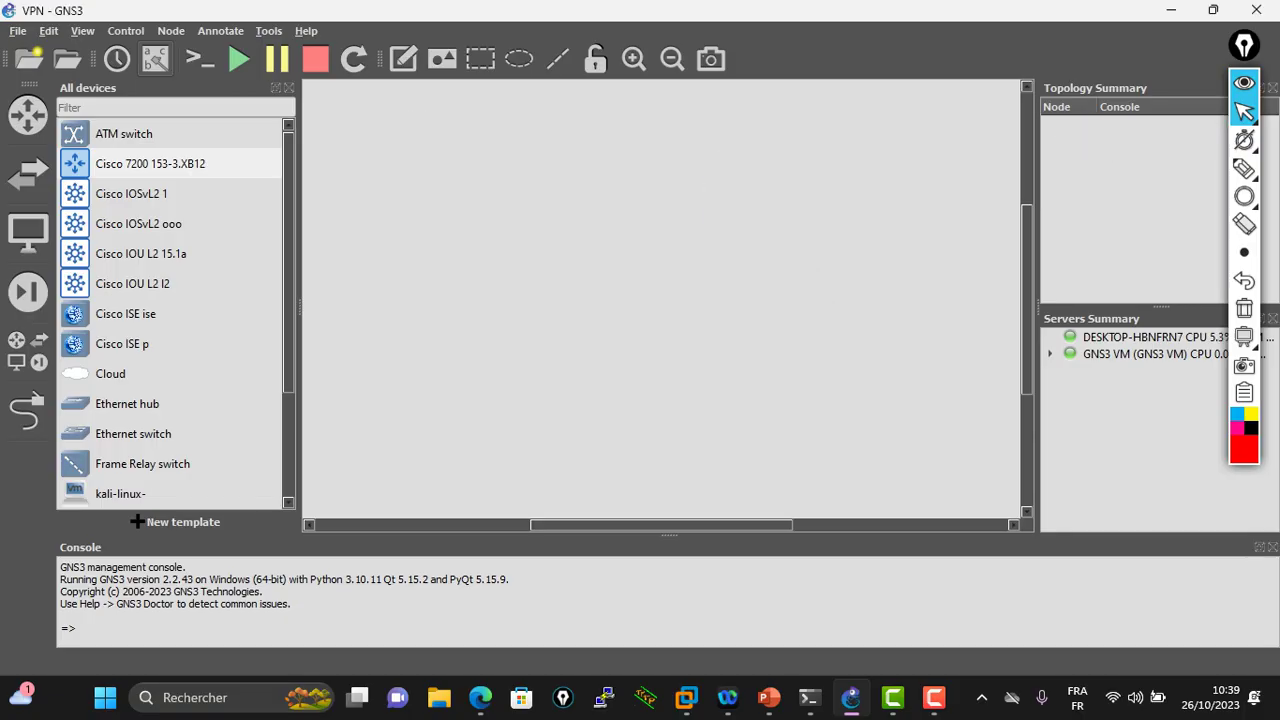
Configure the Cisco 7200 153-3.XB12 template with PA-GE adapters in slots 1, 2 and 3 and a PA-8T adapter in slot 4
{"action": "right_click", "coordinate": [118, 165]}
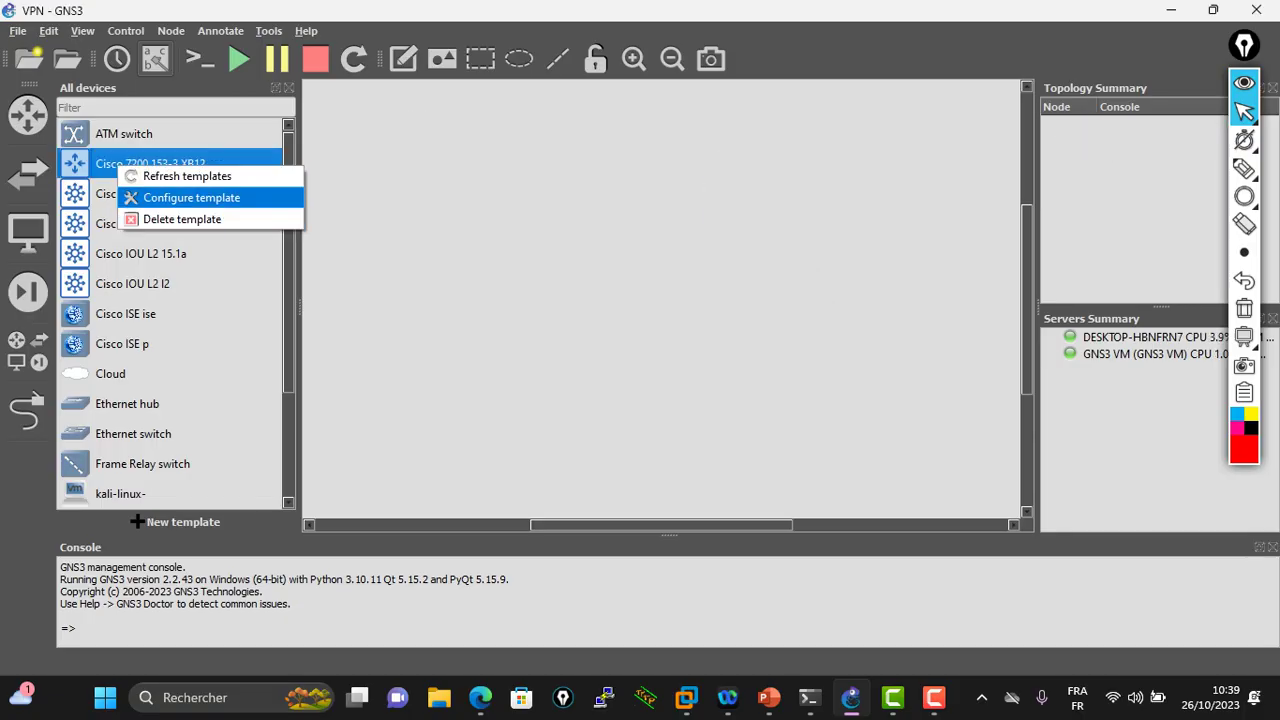
{"action": "key", "text": "Return"}
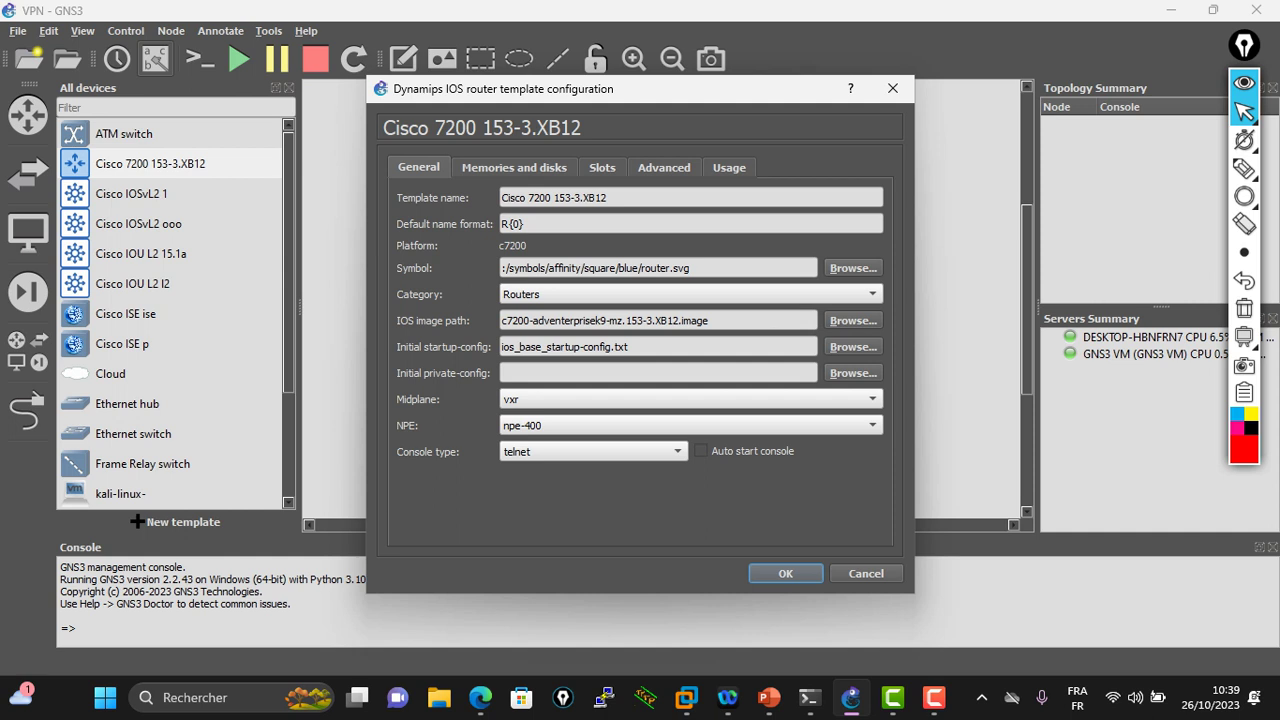
{"action": "left_click", "coordinate": [602, 167]}
{"action": "left_click", "coordinate": [656, 247]}
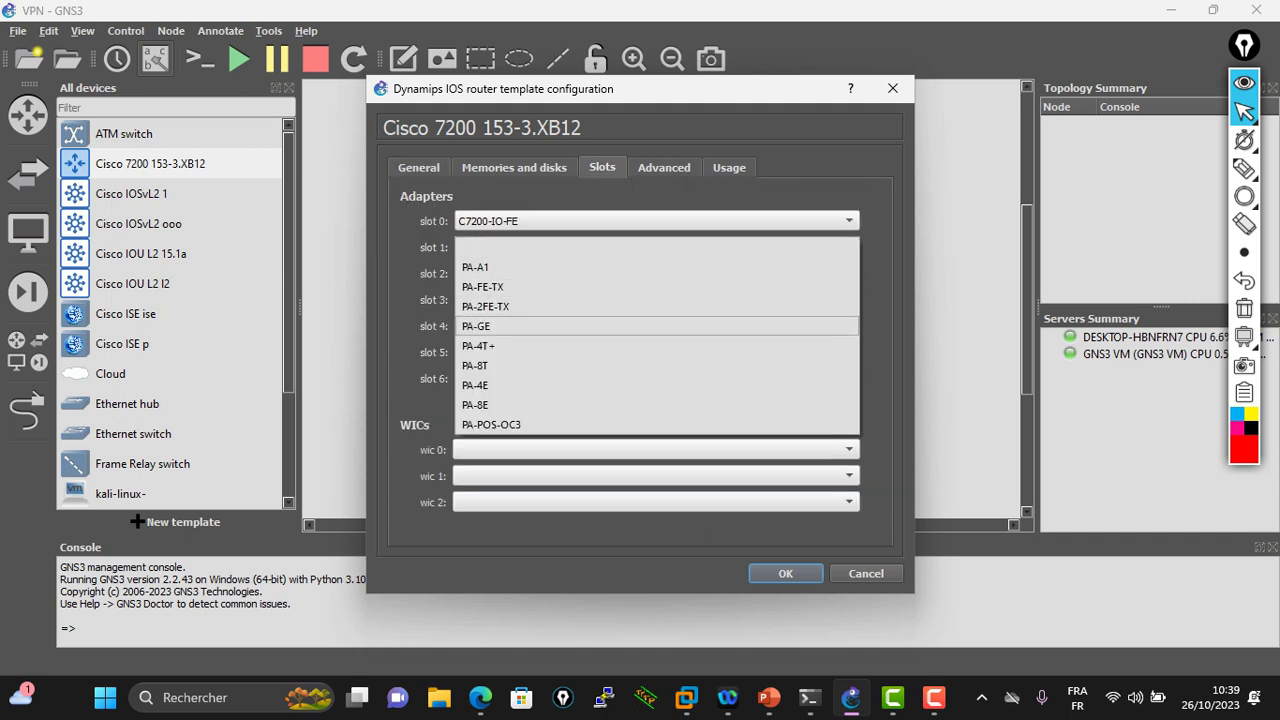
{"action": "left_click", "coordinate": [476, 326]}
{"action": "left_click", "coordinate": [656, 273]}
{"action": "left_click", "coordinate": [476, 352]}
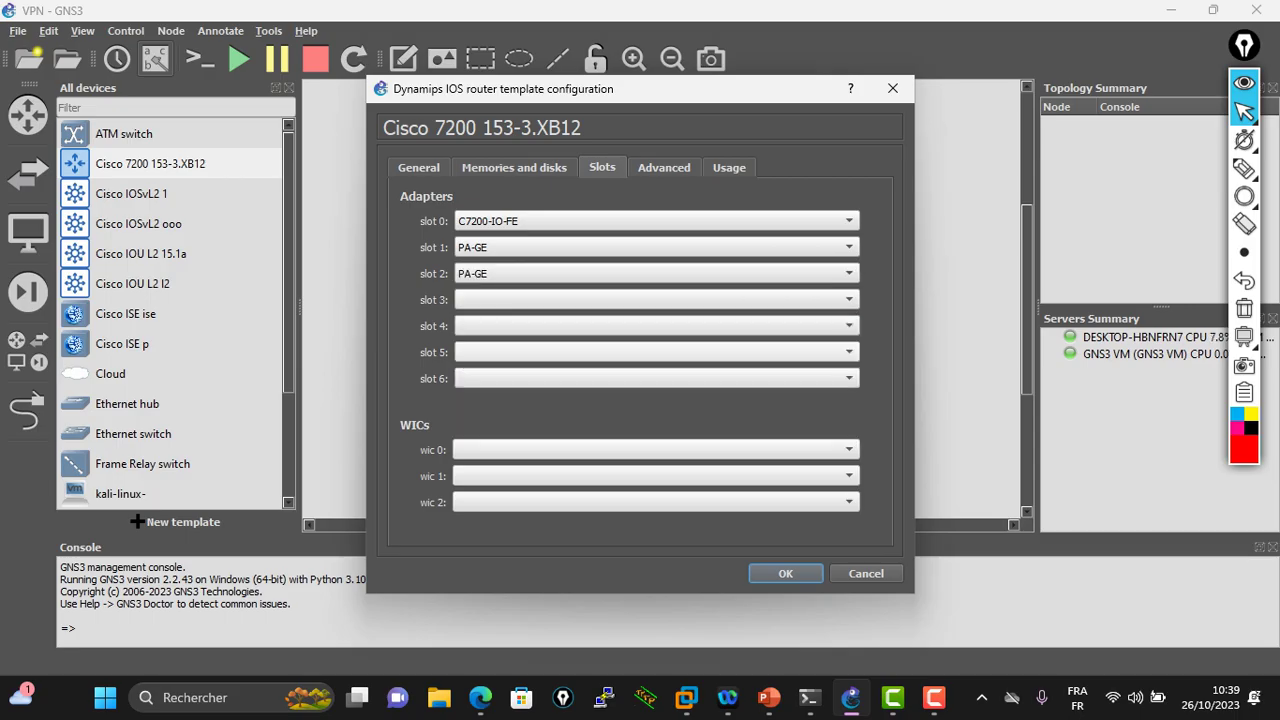
{"action": "left_click", "coordinate": [476, 299]}
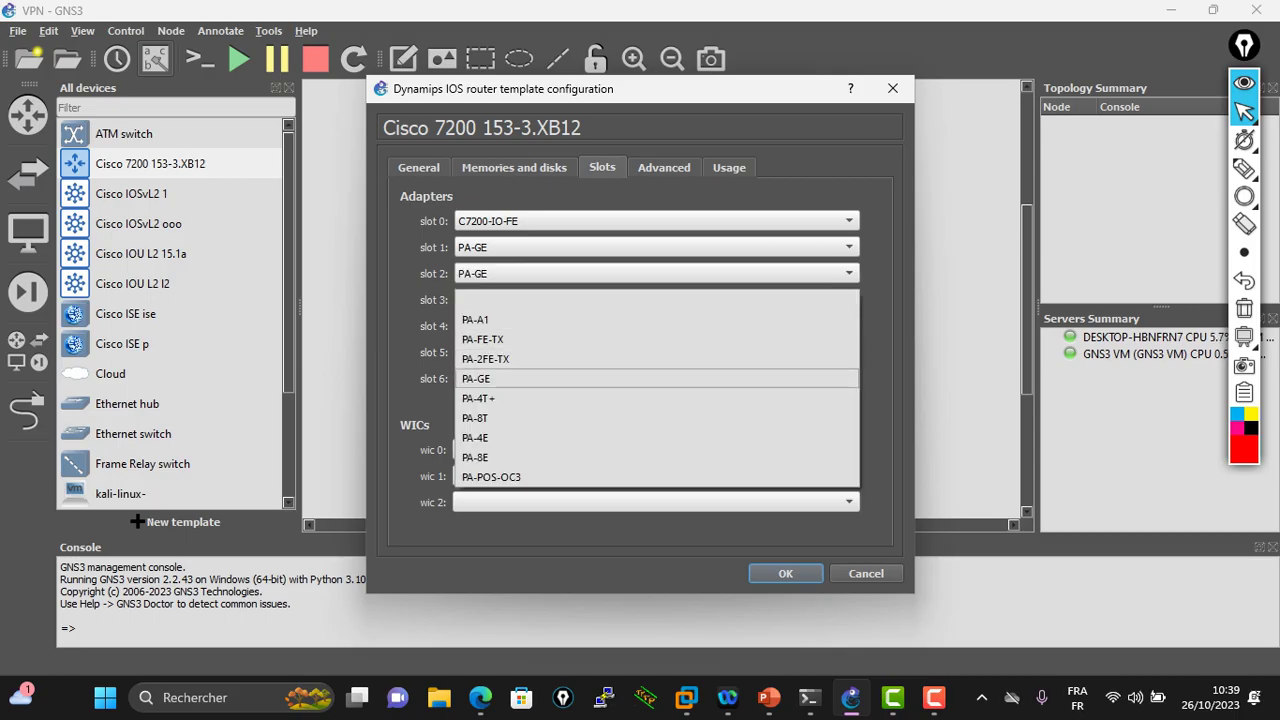
{"action": "left_click", "coordinate": [476, 378]}
{"action": "left_click", "coordinate": [476, 326]}
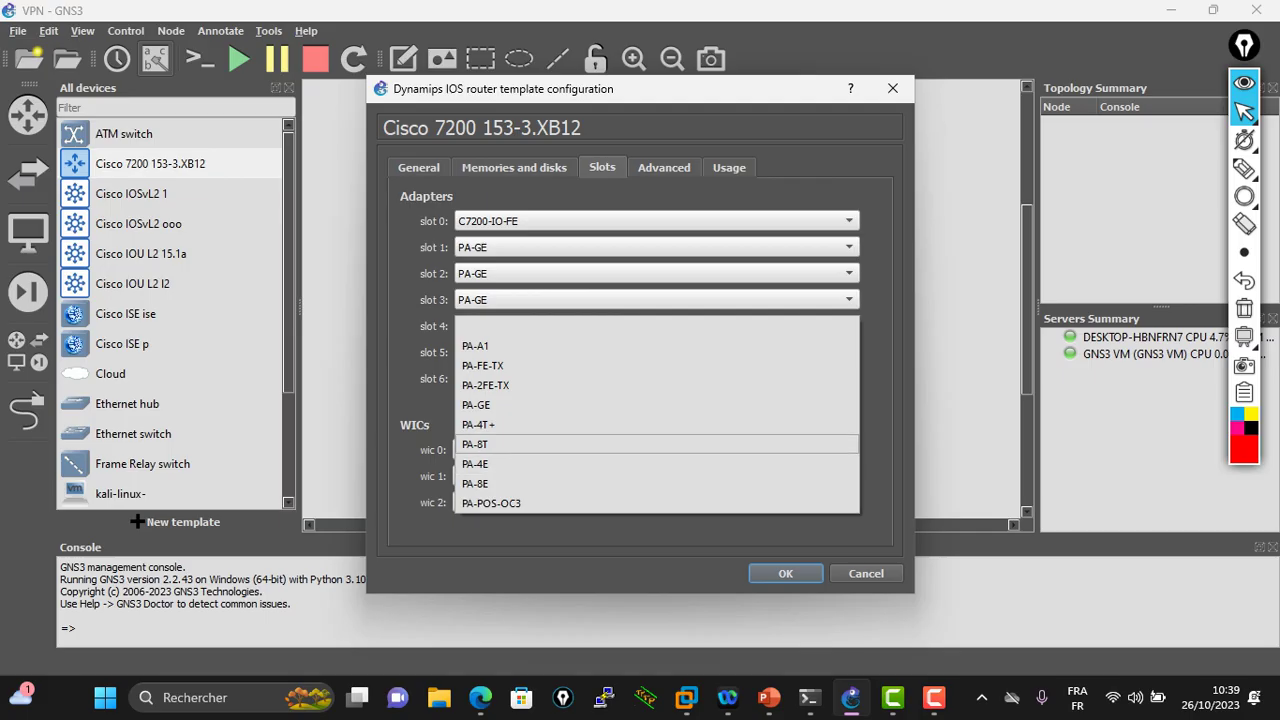
{"action": "left_click", "coordinate": [475, 444]}
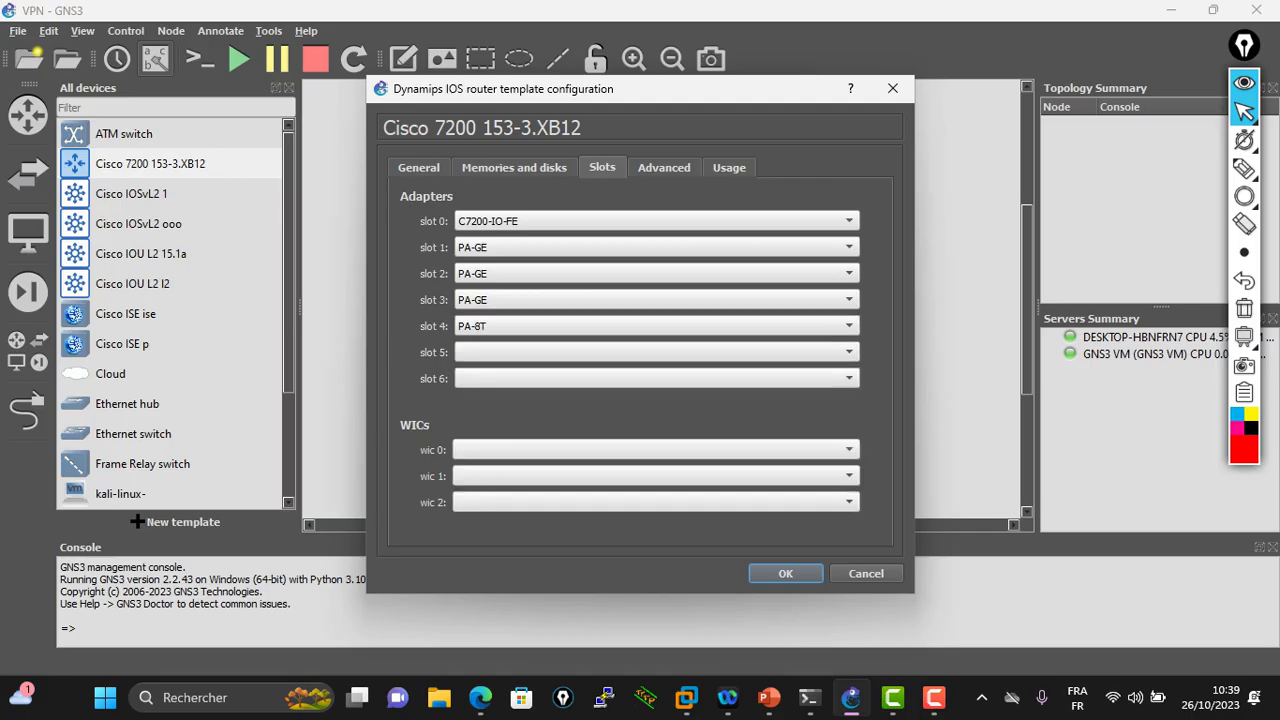
{"action": "key", "text": "Return"}
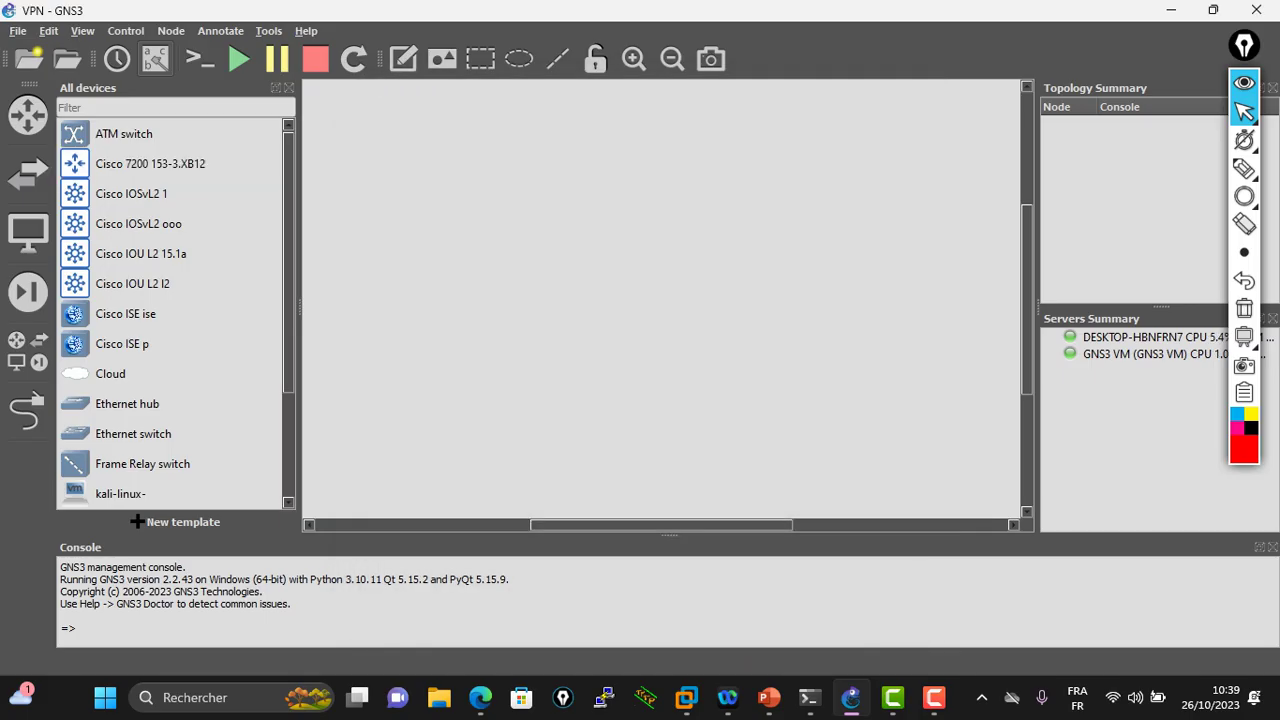
Add two reconfigured Cisco 7200 routers side by side, checking the first one's available interfaces before placing the second
{"action": "left_click_drag", "start_coordinate": [150, 163], "coordinate": [439, 200]}
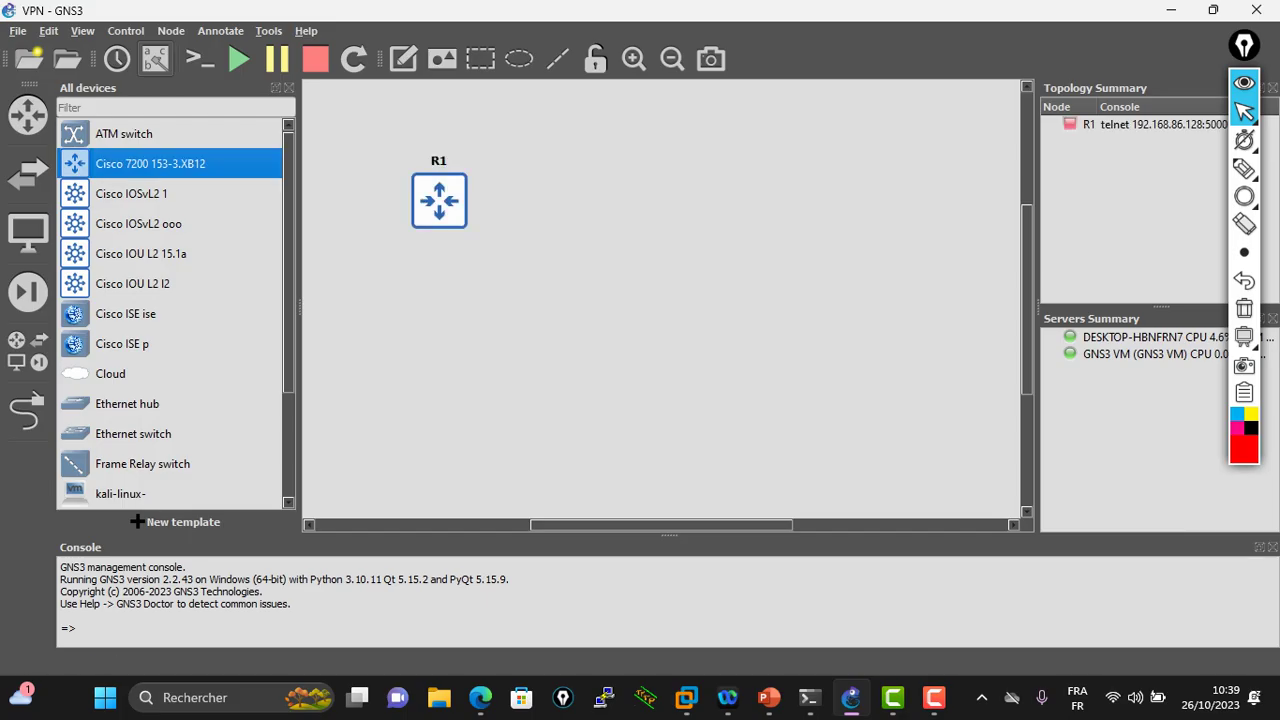
{"action": "left_click", "coordinate": [27, 408]}
{"action": "left_click", "coordinate": [443, 213]}
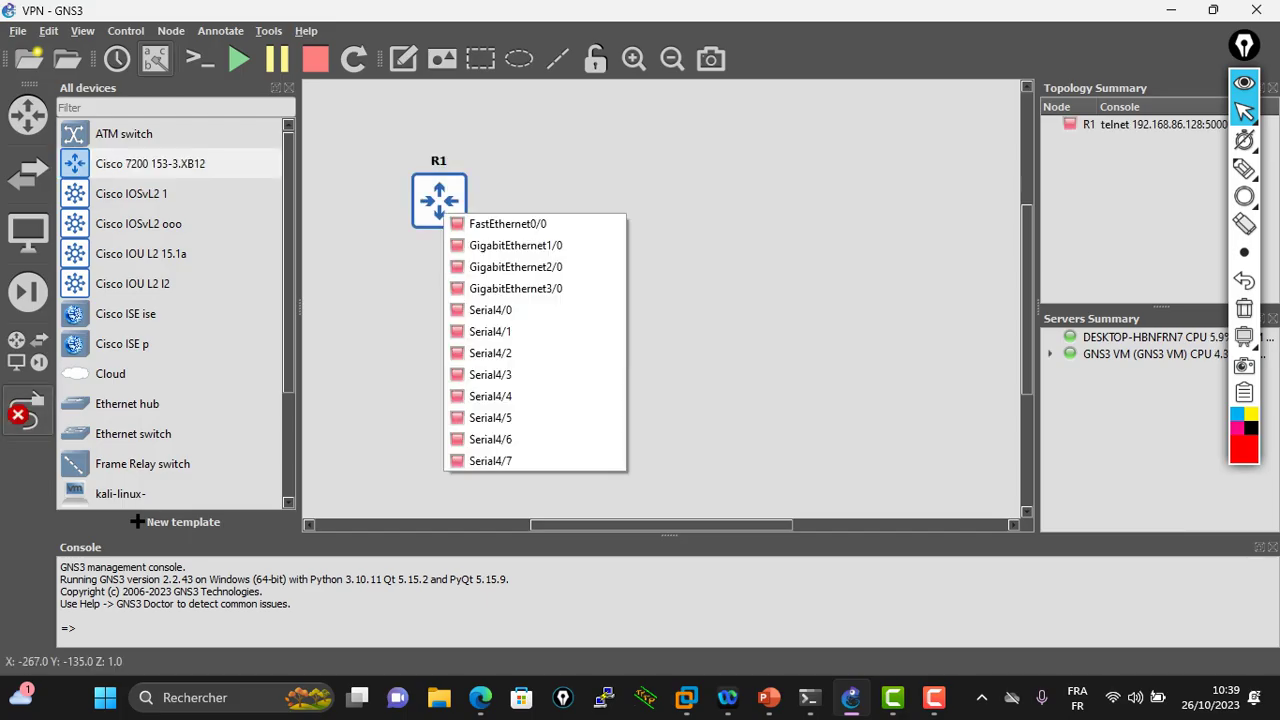
{"action": "key", "text": "Escape"}
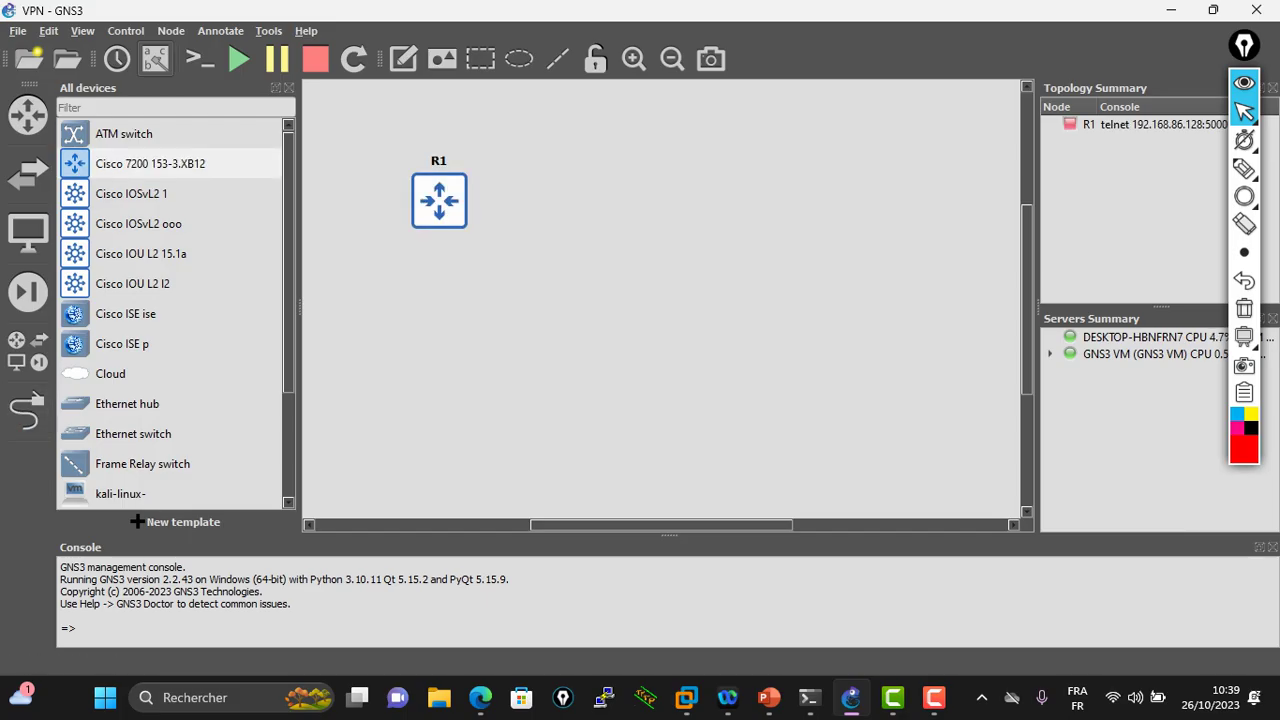
{"action": "left_click_drag", "start_coordinate": [150, 163], "coordinate": [807, 197]}
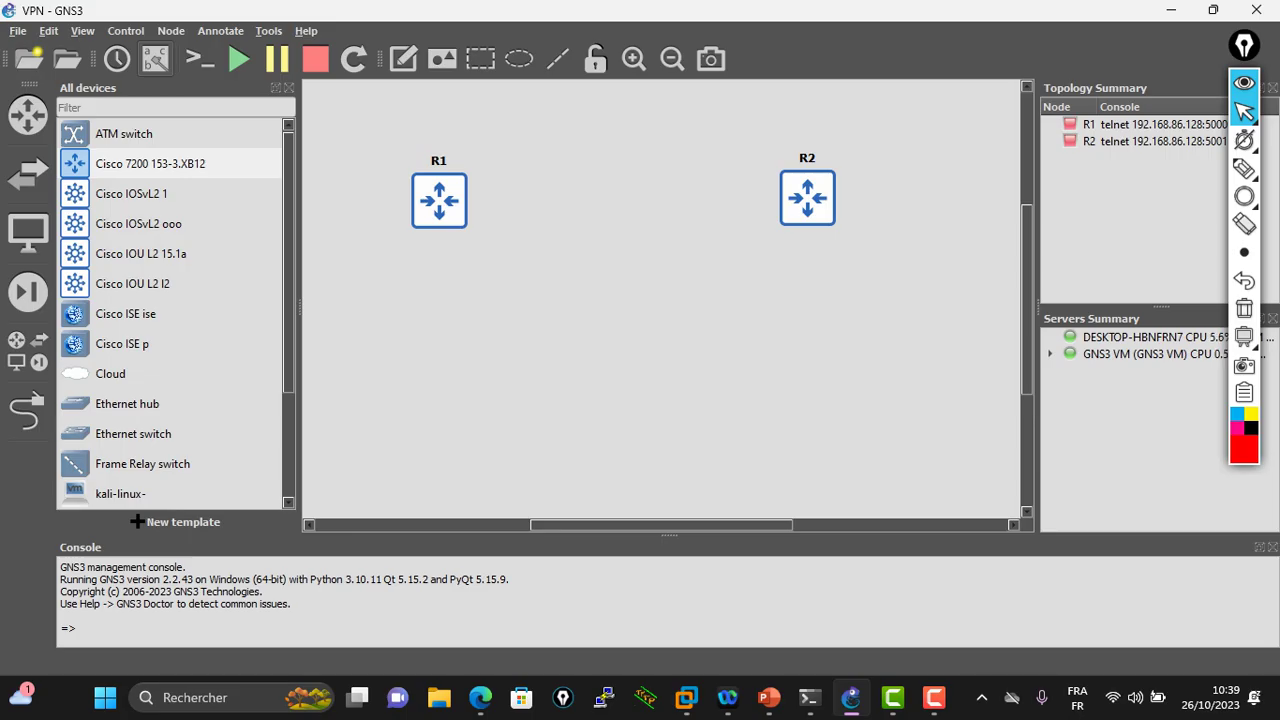
Place one Cisco IOU L2 15.1a switch below each of the two routers
{"action": "left_click", "coordinate": [138, 223]}
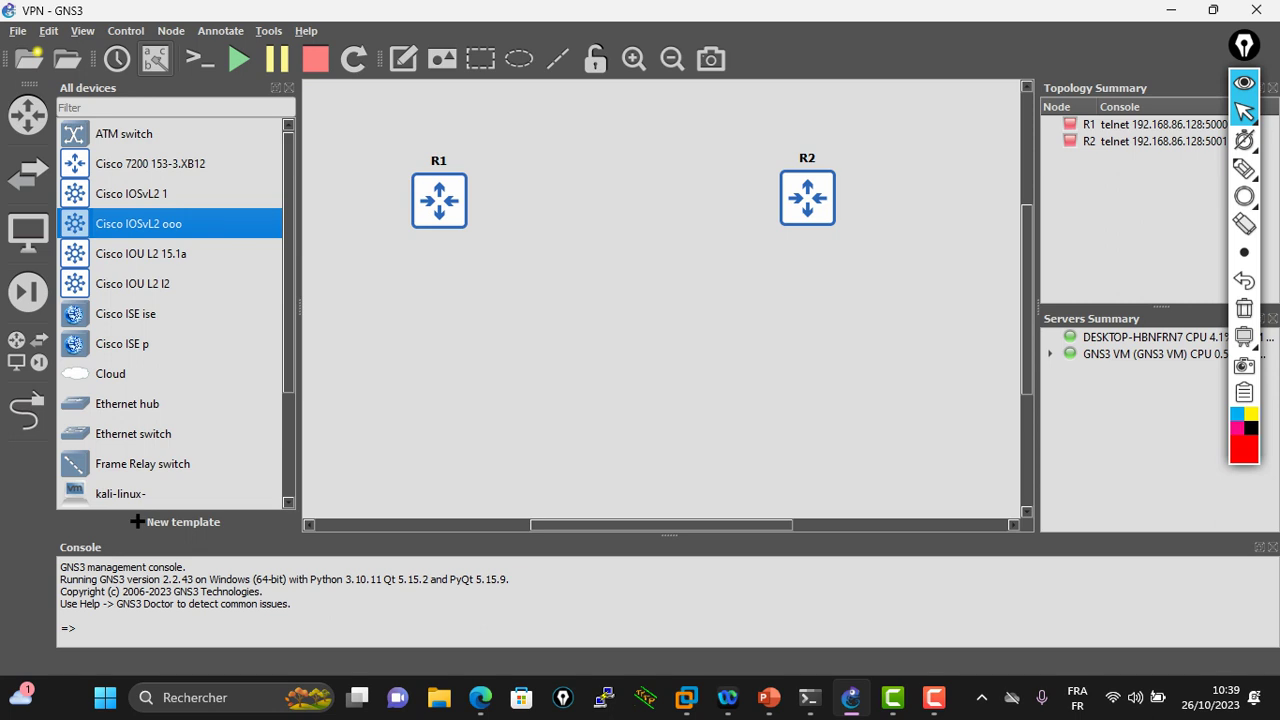
{"action": "left_click_drag", "start_coordinate": [140, 253], "coordinate": [431, 367]}
{"action": "left_click", "coordinate": [140, 253]}
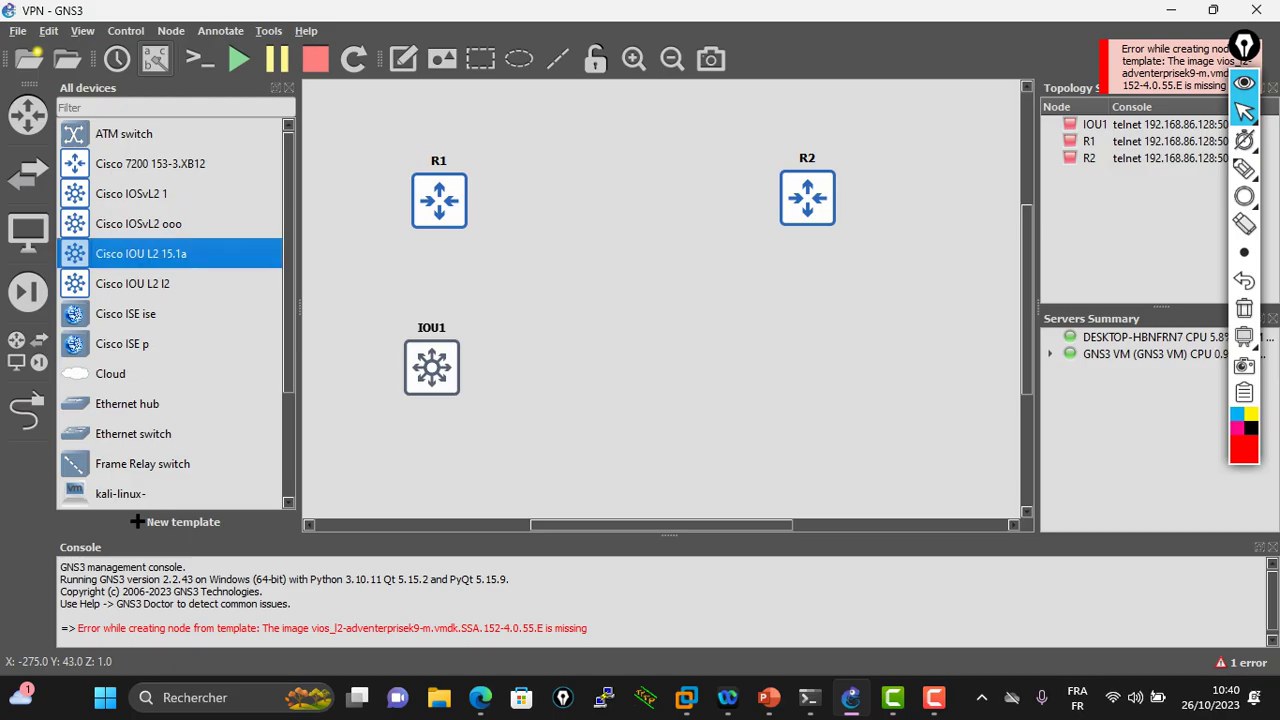
{"action": "left_click_drag", "start_coordinate": [140, 253], "coordinate": [822, 366]}
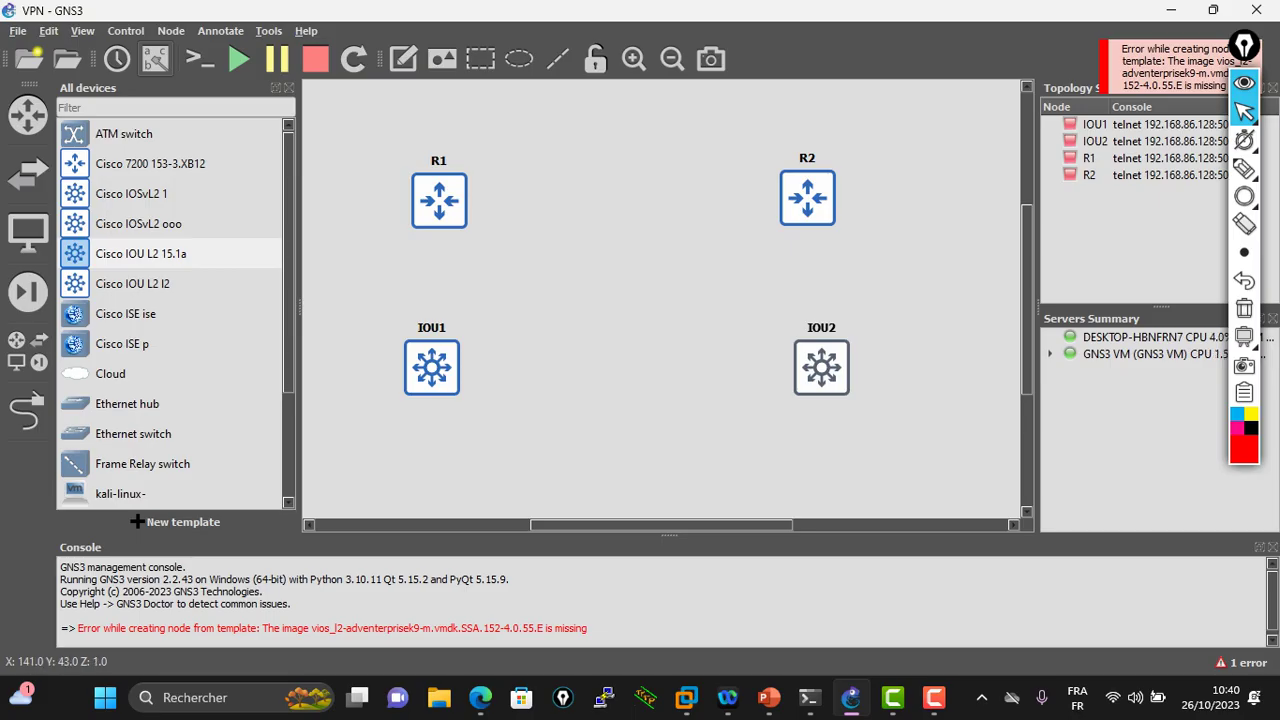
Rename the switch below R1 as S1 and the switch below R2 as S2
{"action": "double_click", "coordinate": [432, 327]}
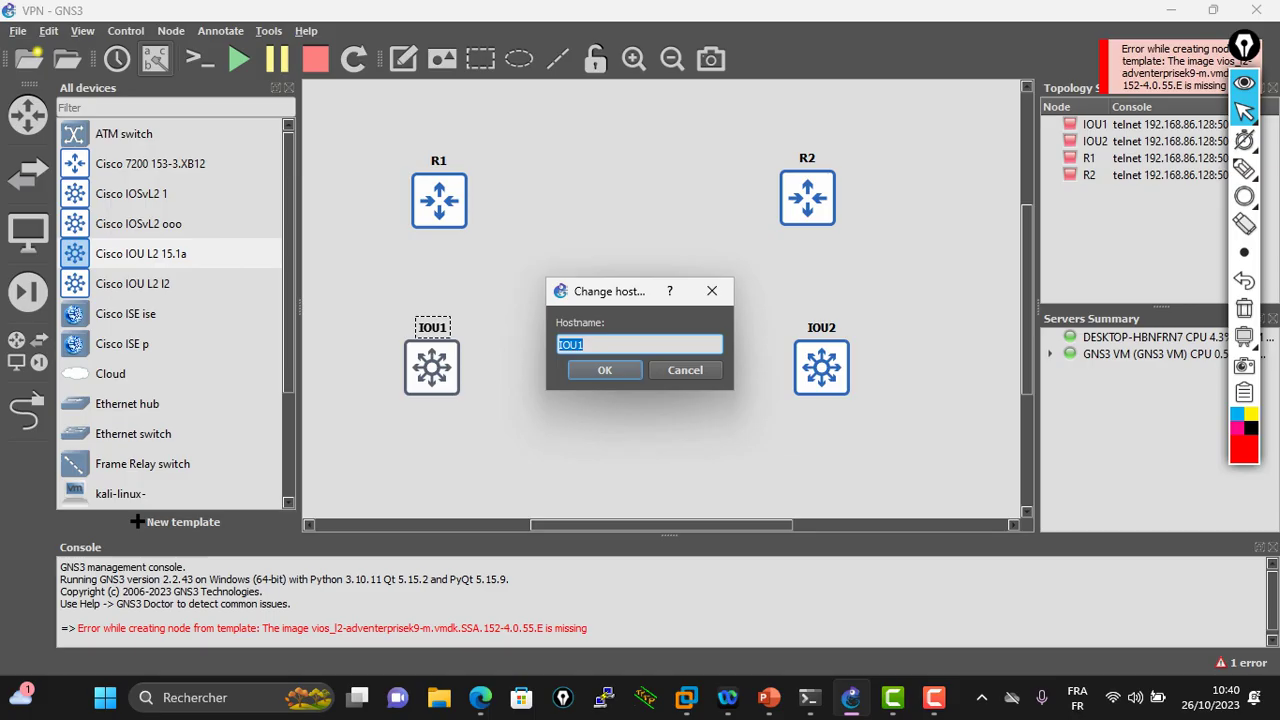
{"action": "type", "text": "S"}
{"action": "key", "text": "Return"}
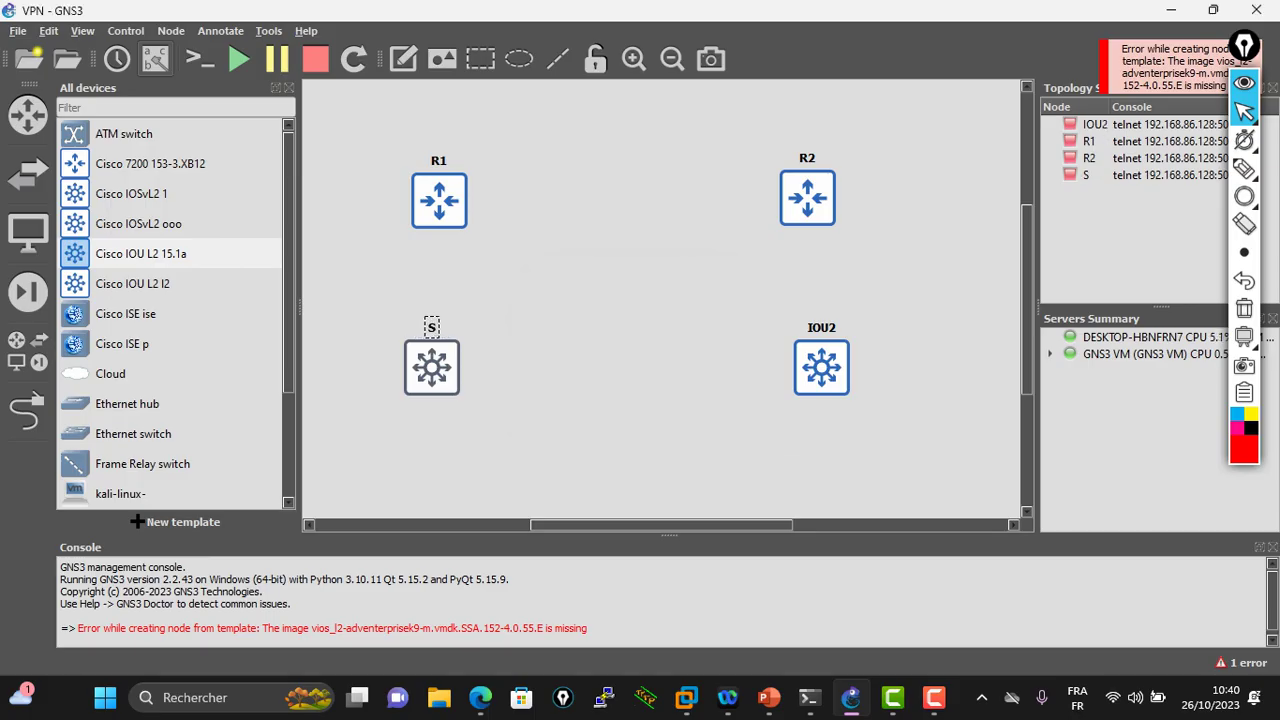
{"action": "double_click", "coordinate": [431, 327]}
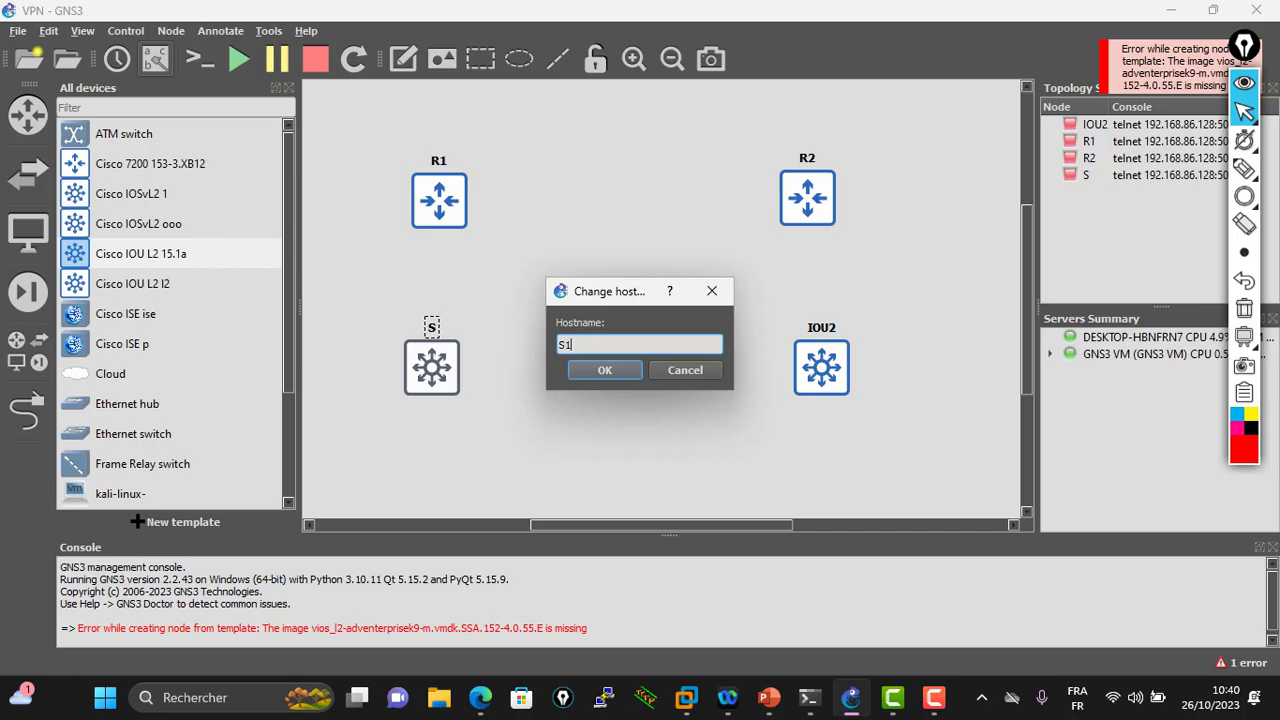
{"action": "type", "text": "S1"}
{"action": "key", "text": "Return"}
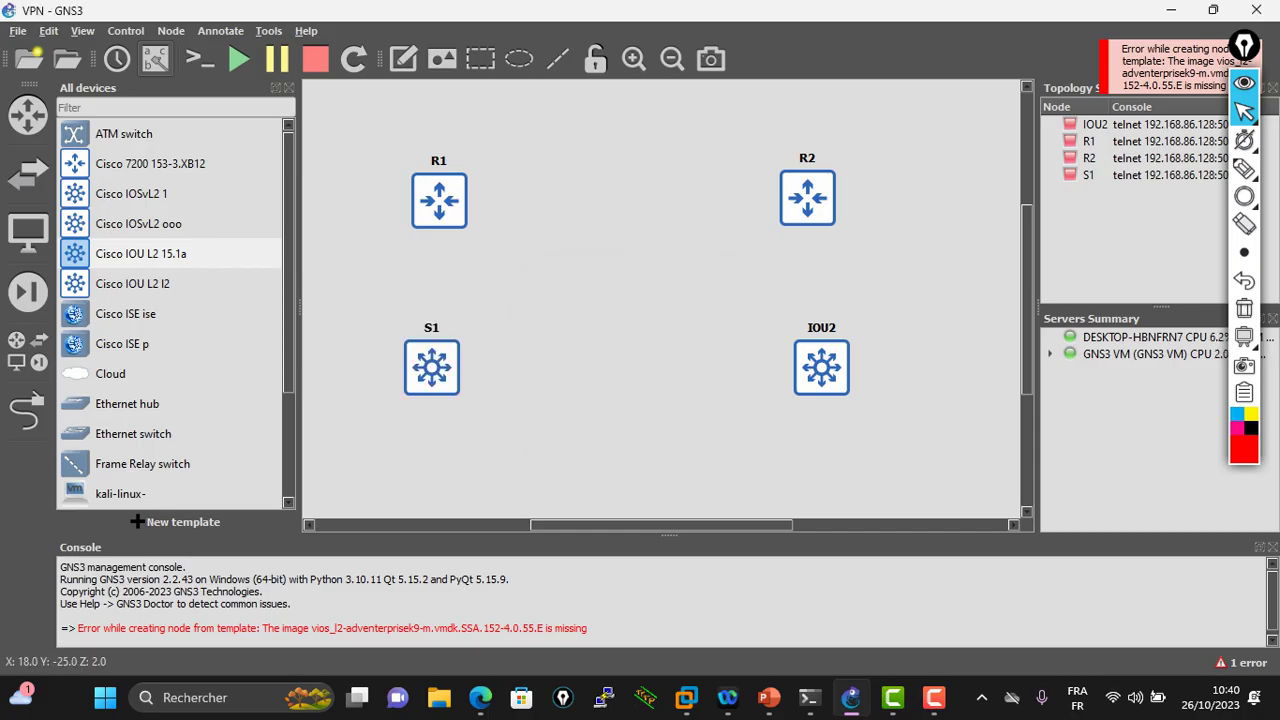
{"action": "double_click", "coordinate": [821, 327]}
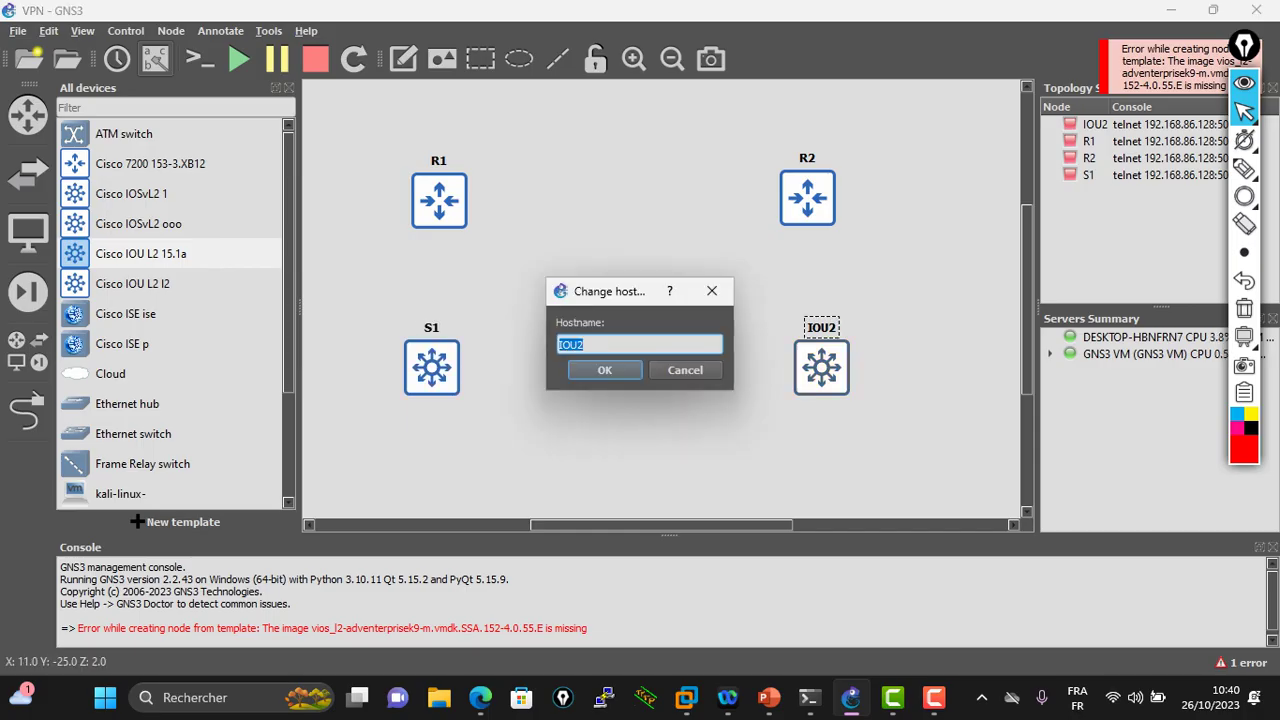
{"action": "type", "text": "S2"}
{"action": "key", "text": "Return"}
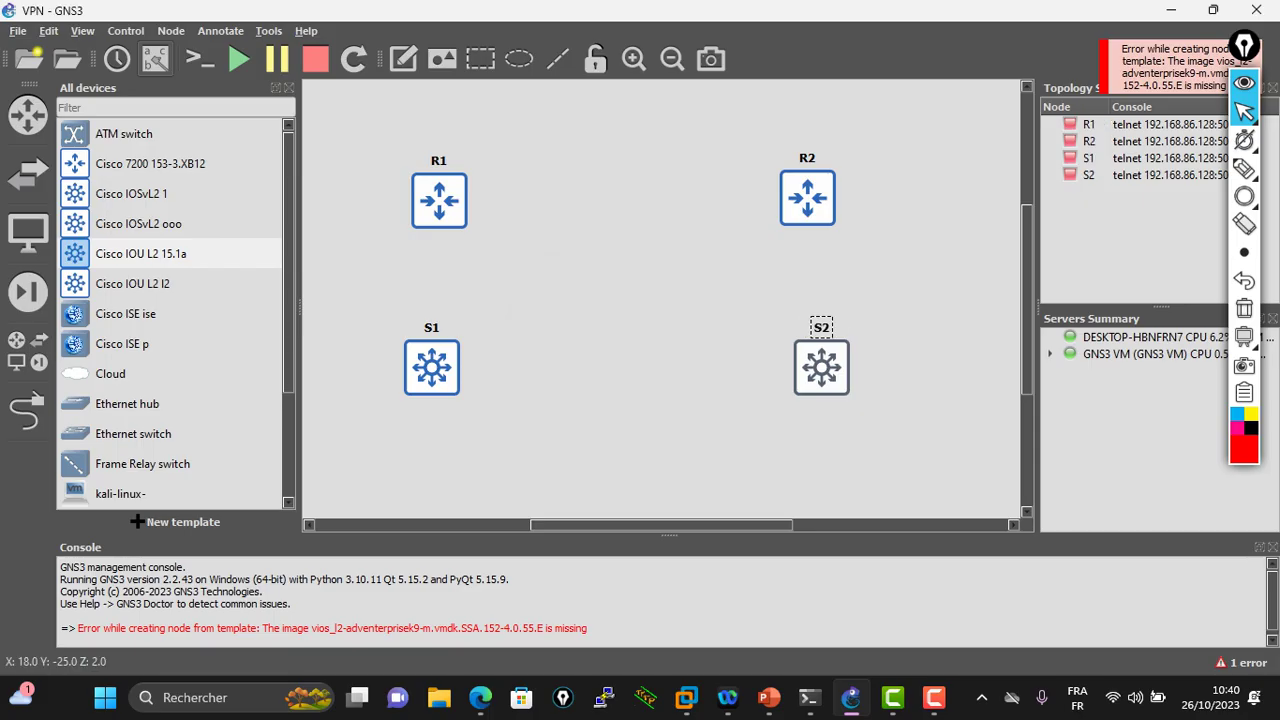
Align S1 and S2 beneath their routers with all four devices shifted up, and hide the device list
{"action": "left_click_drag", "start_coordinate": [432, 367], "coordinate": [440, 373]}
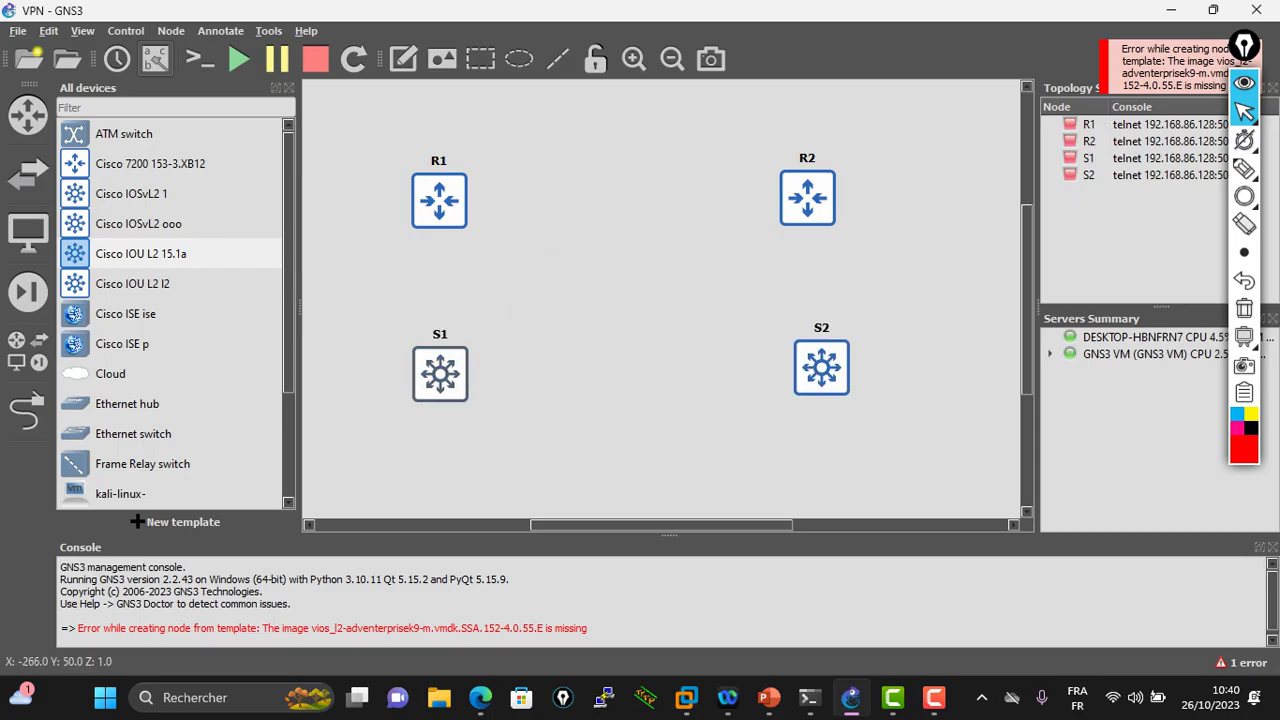
{"action": "left_click_drag", "start_coordinate": [360, 104], "coordinate": [942, 472]}
{"action": "left_click_drag", "start_coordinate": [833, 371], "coordinate": [814, 314]}
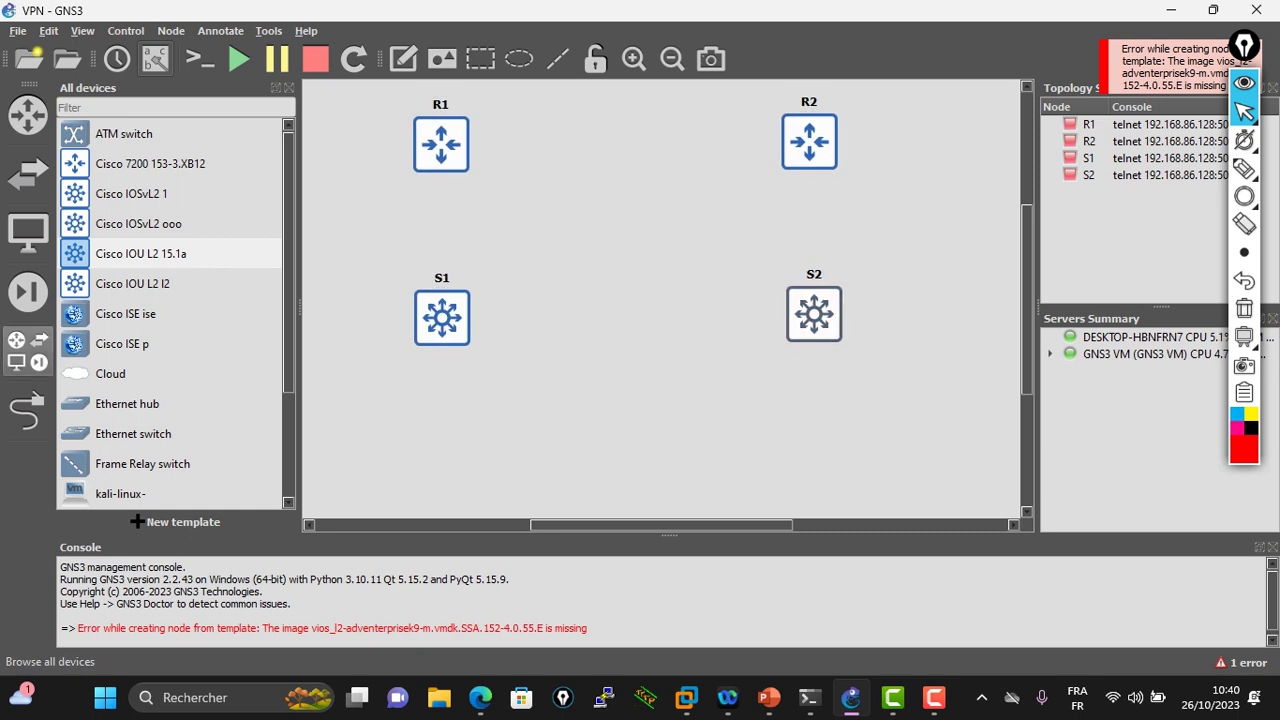
{"action": "left_click", "coordinate": [28, 352]}
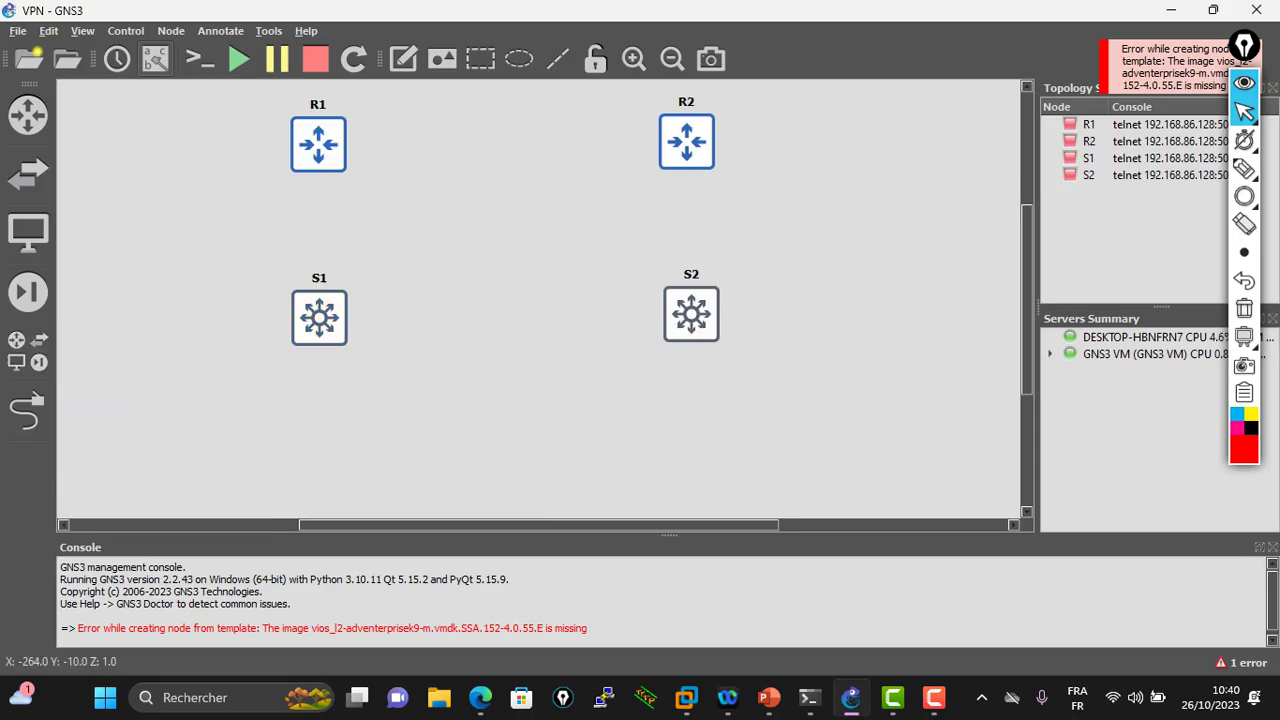
Link R1's Serial4/0 to R2's Serial4/0 and move both interface labels off the router icons, just below the link ends
{"action": "left_click", "coordinate": [28, 410]}
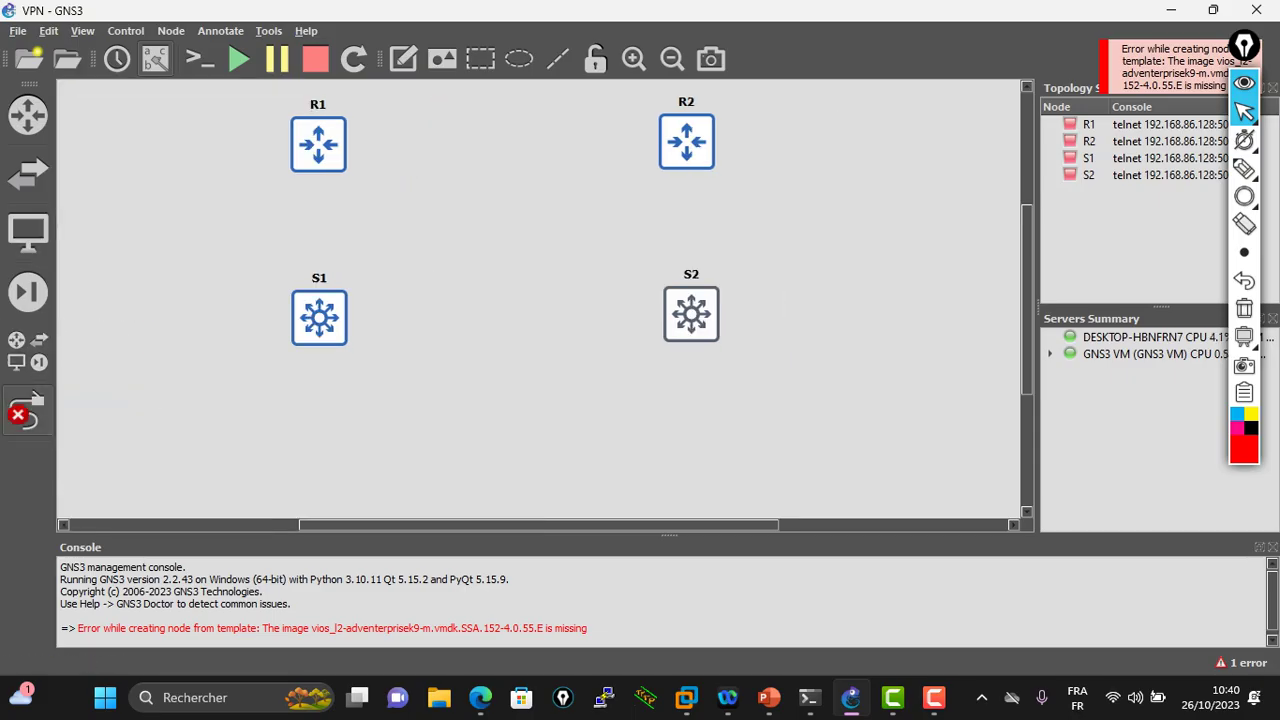
{"action": "left_click", "coordinate": [331, 153]}
{"action": "left_click", "coordinate": [380, 250]}
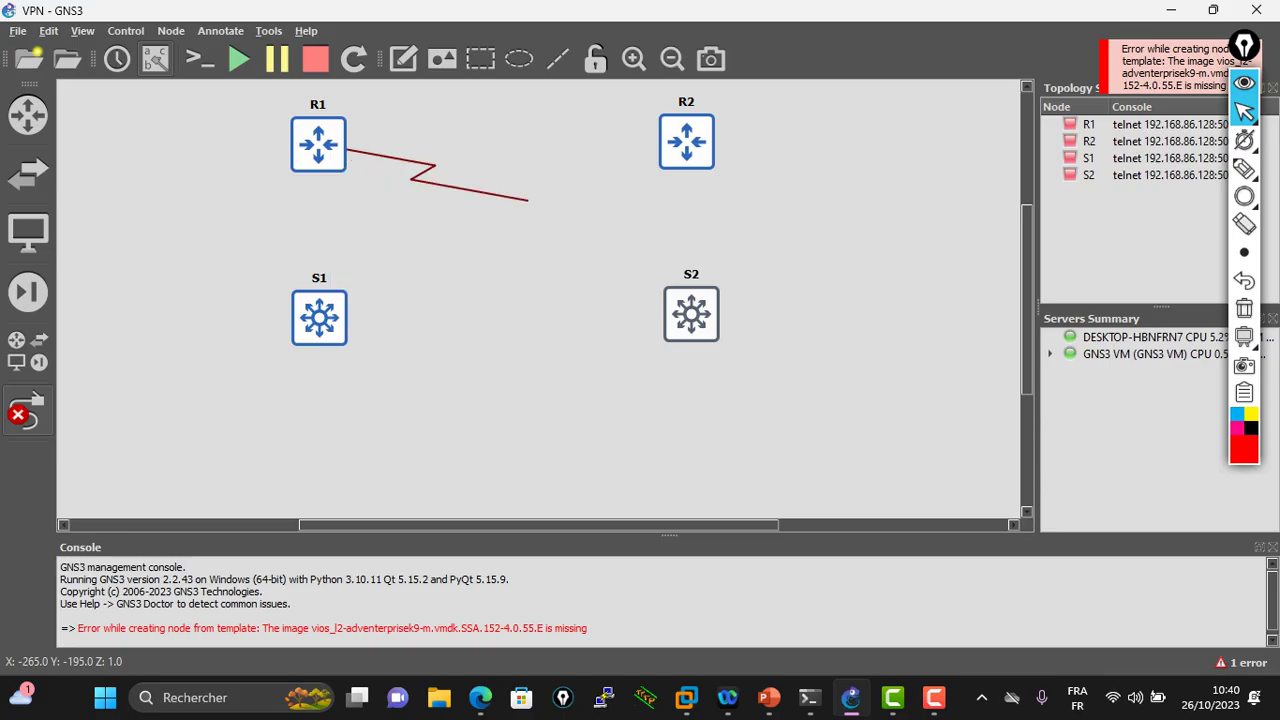
{"action": "left_click", "coordinate": [699, 142]}
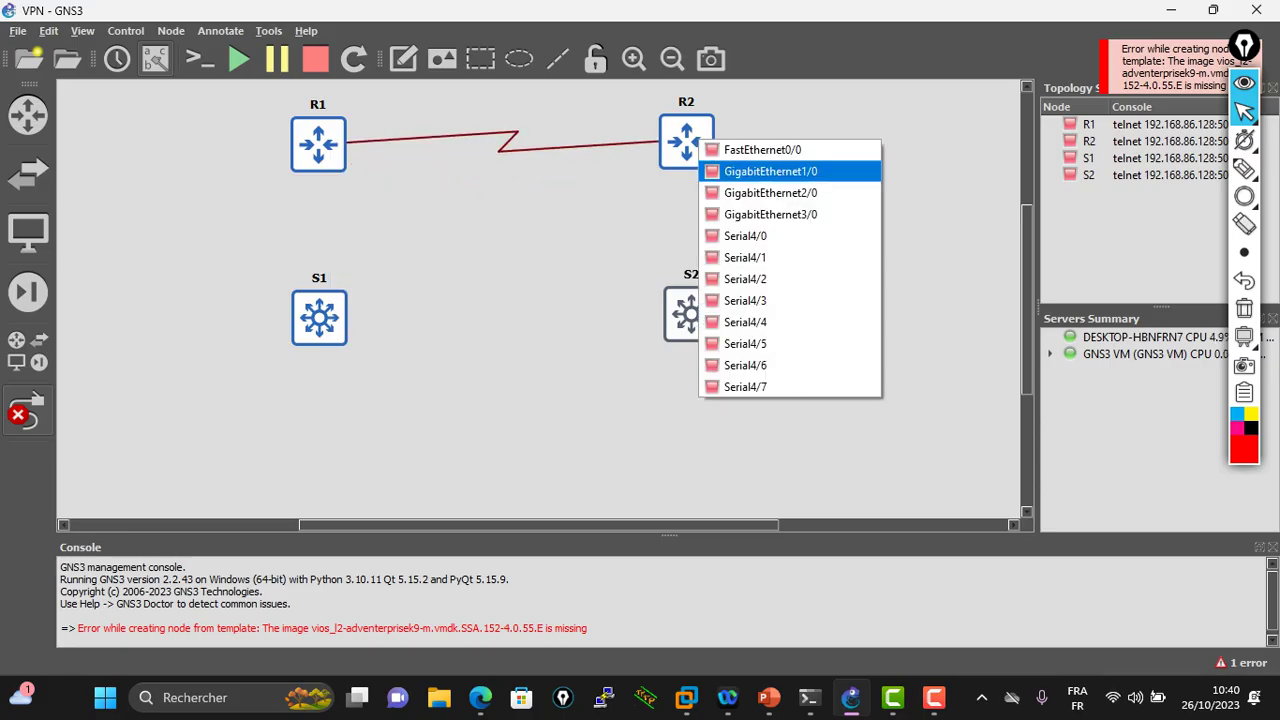
{"action": "left_click", "coordinate": [745, 236]}
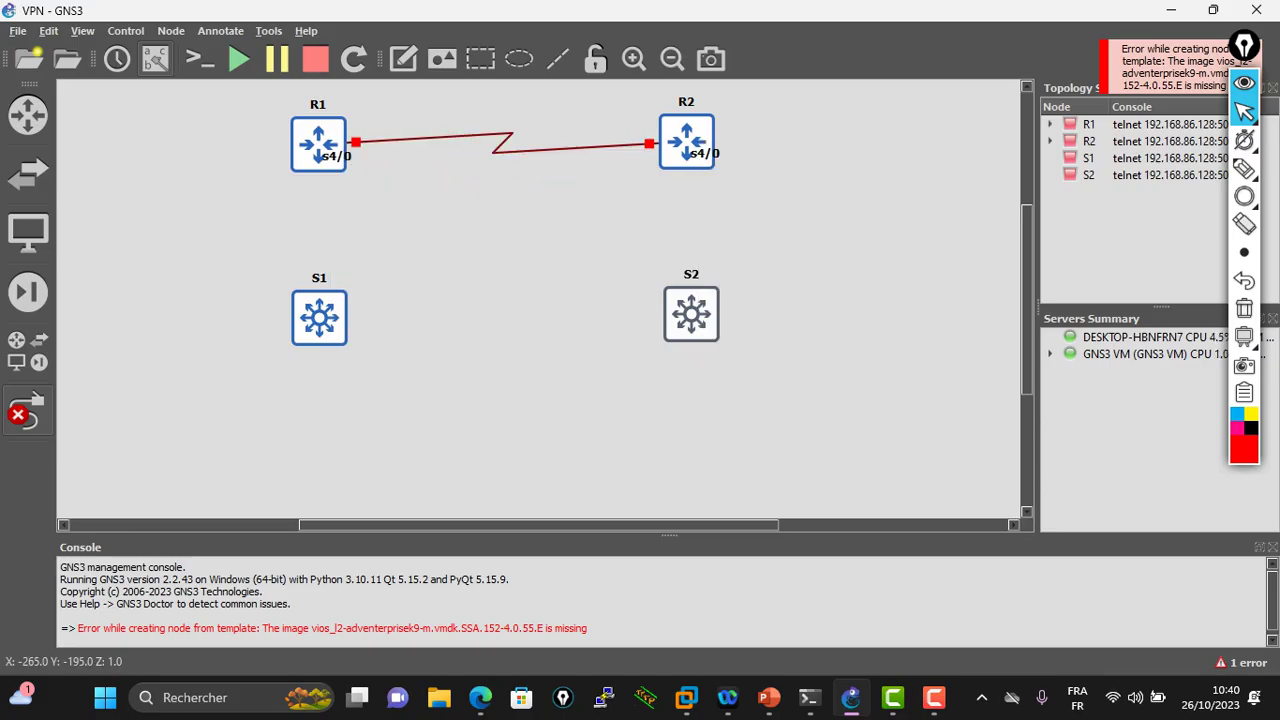
{"action": "left_click_drag", "start_coordinate": [336, 156], "coordinate": [357, 157]}
{"action": "left_click_drag", "start_coordinate": [704, 153], "coordinate": [648, 160]}
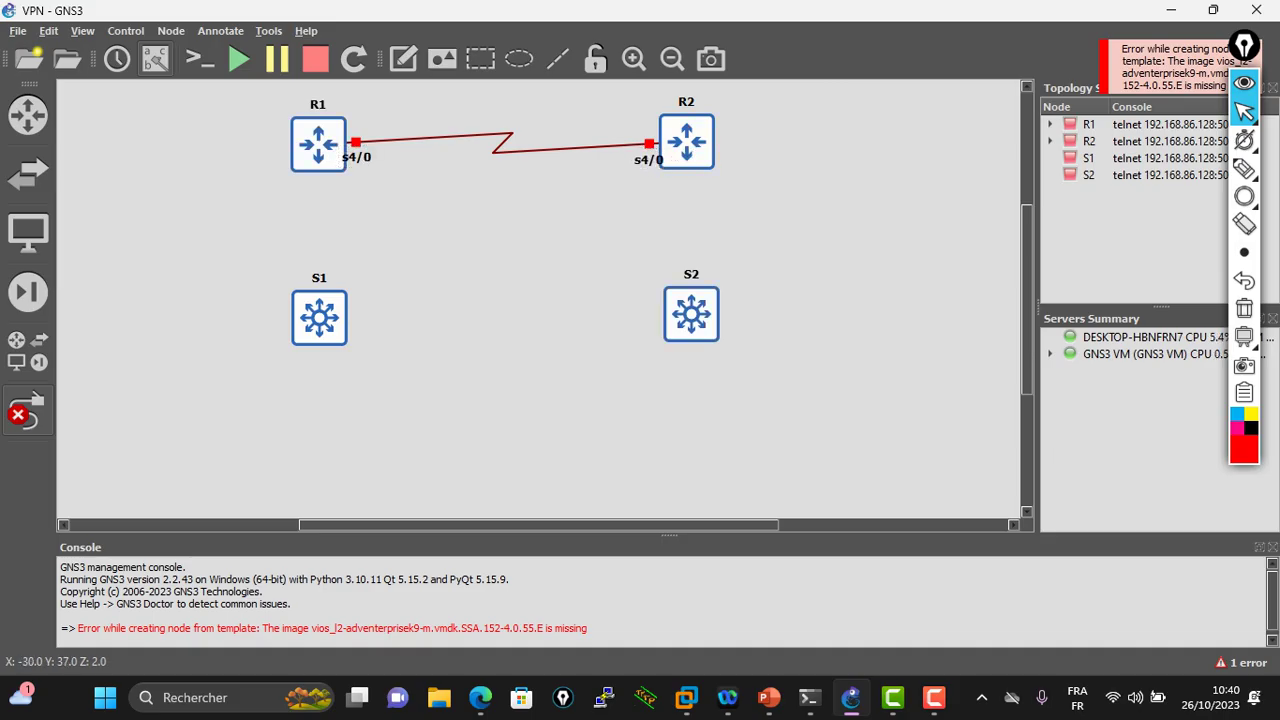
Link R1's GigabitEthernet1/0 to S1's Ethernet0/0
{"action": "left_click", "coordinate": [307, 163]}
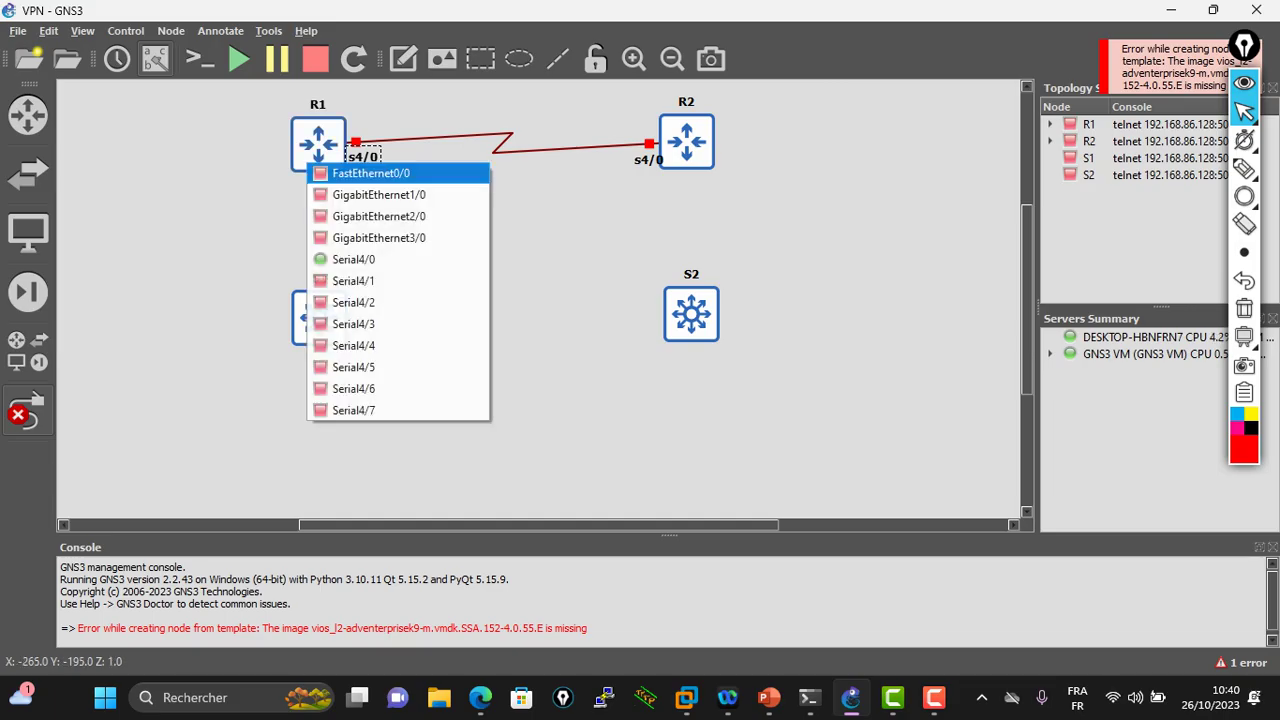
{"action": "left_click", "coordinate": [345, 195]}
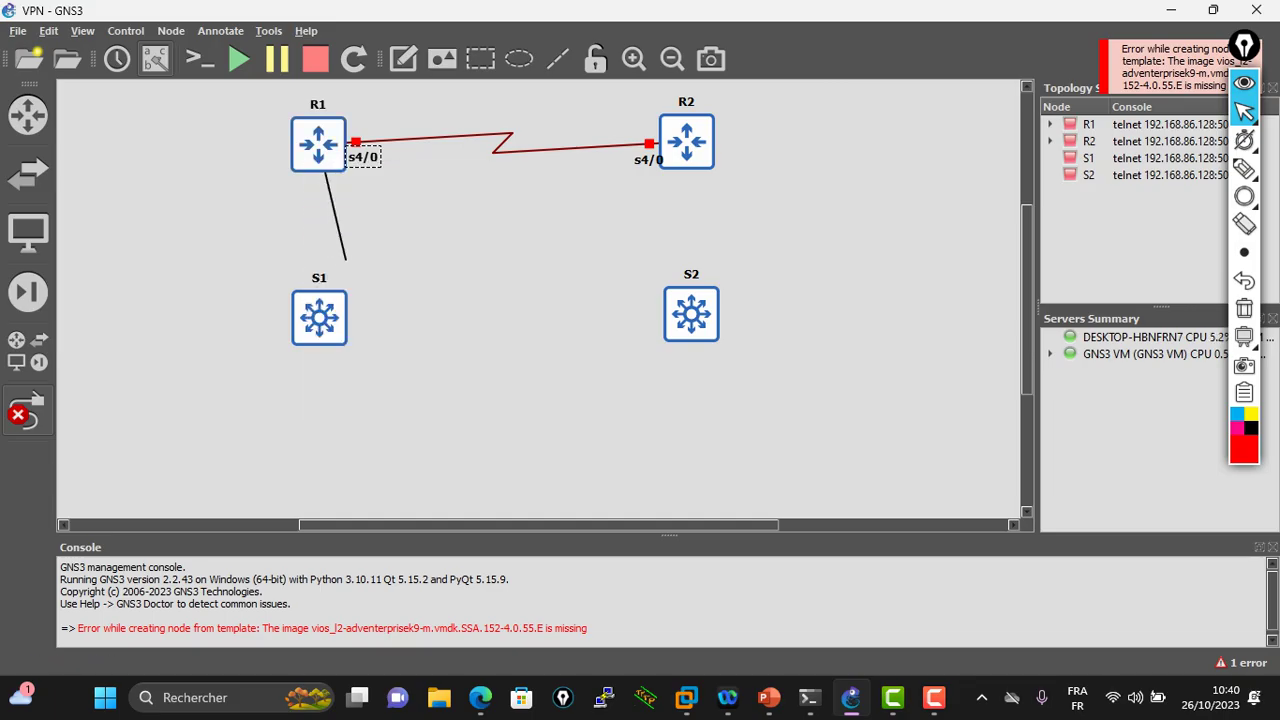
{"action": "left_click", "coordinate": [320, 323]}
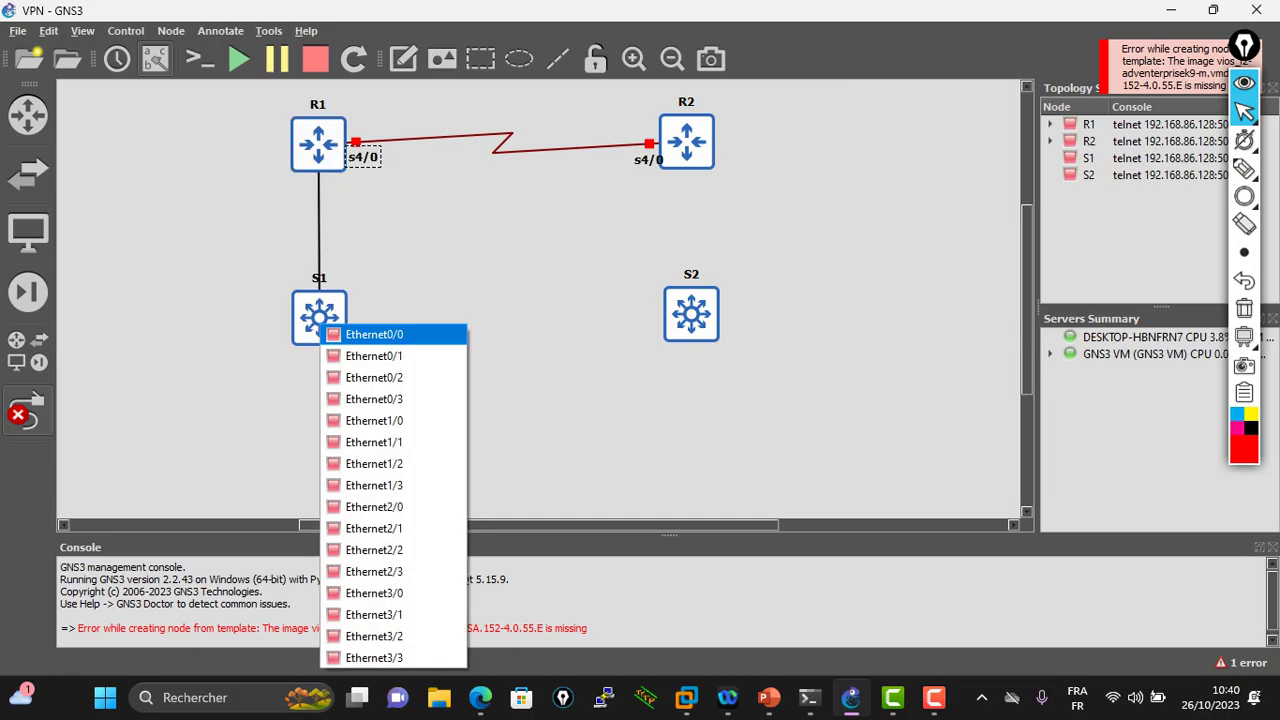
{"action": "left_click", "coordinate": [372, 334]}
{"action": "left_click", "coordinate": [688, 137]}
{"action": "left_click", "coordinate": [725, 256]}
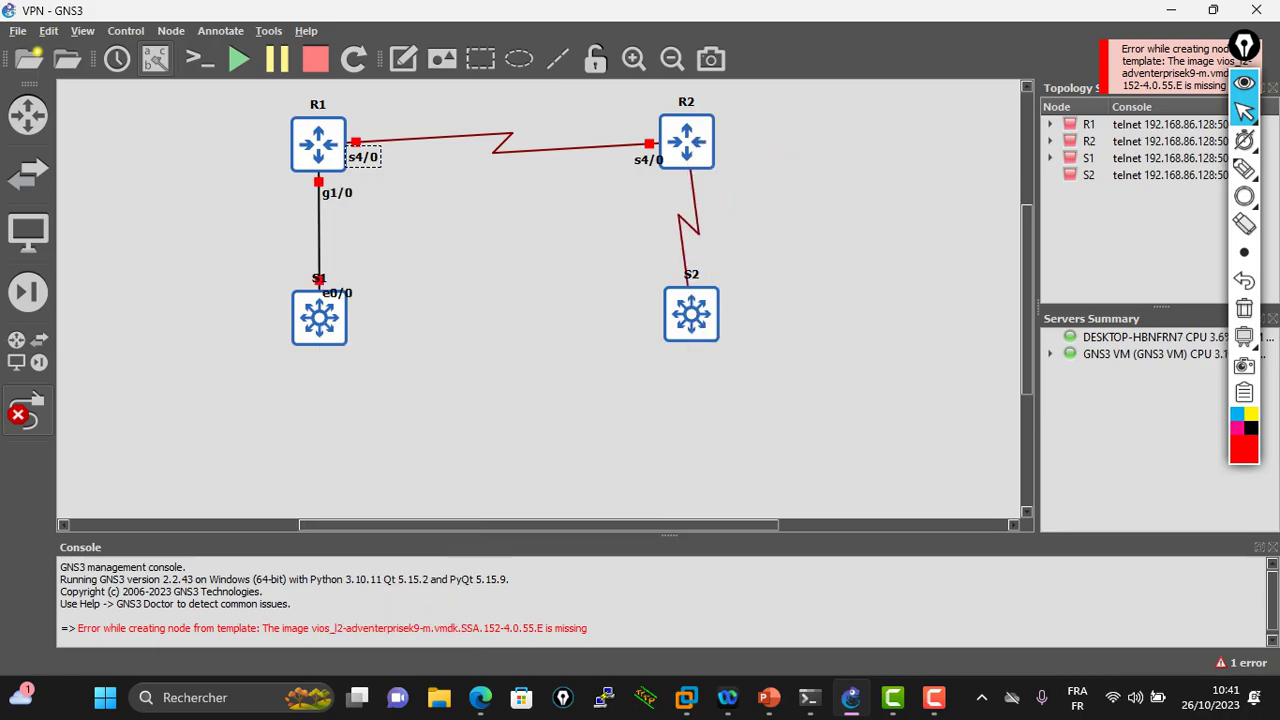
{"action": "left_click", "coordinate": [694, 143]}
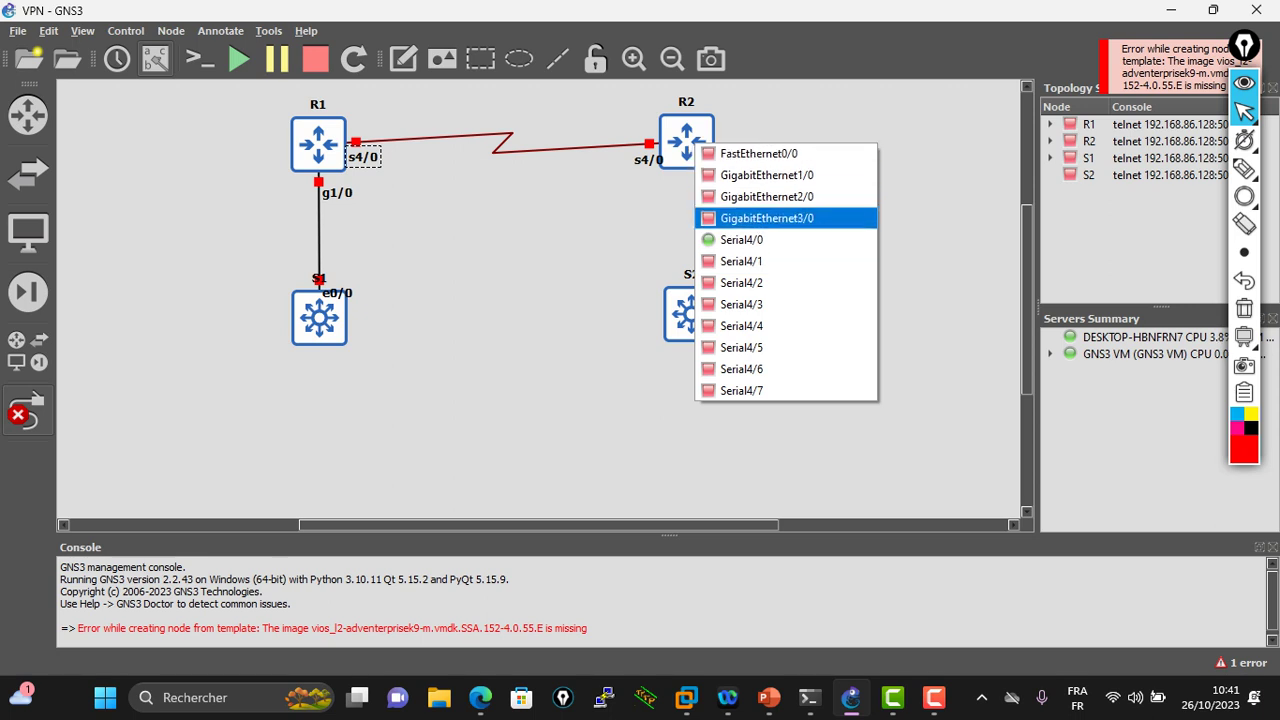
{"action": "left_click", "coordinate": [766, 175]}
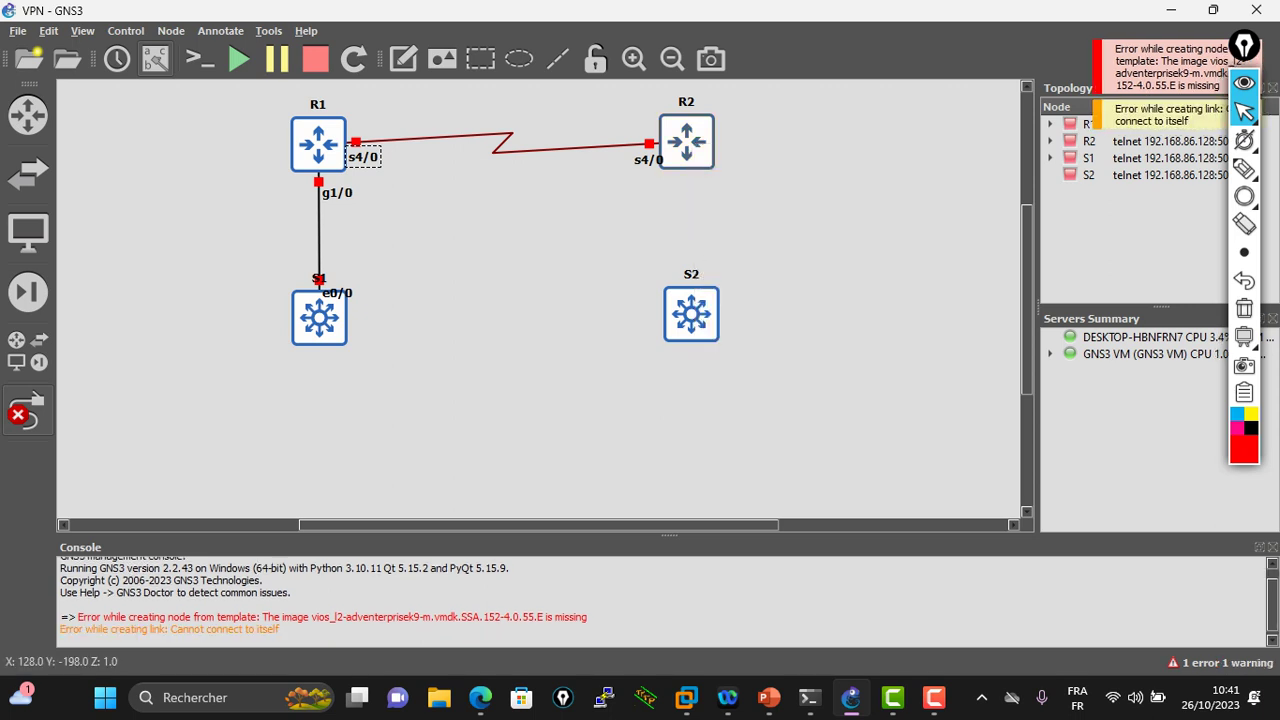
Link R2's GigabitEthernet1/0 to S2's Ethernet0/0 and leave link mode
{"action": "left_click", "coordinate": [693, 144]}
{"action": "left_click", "coordinate": [760, 174]}
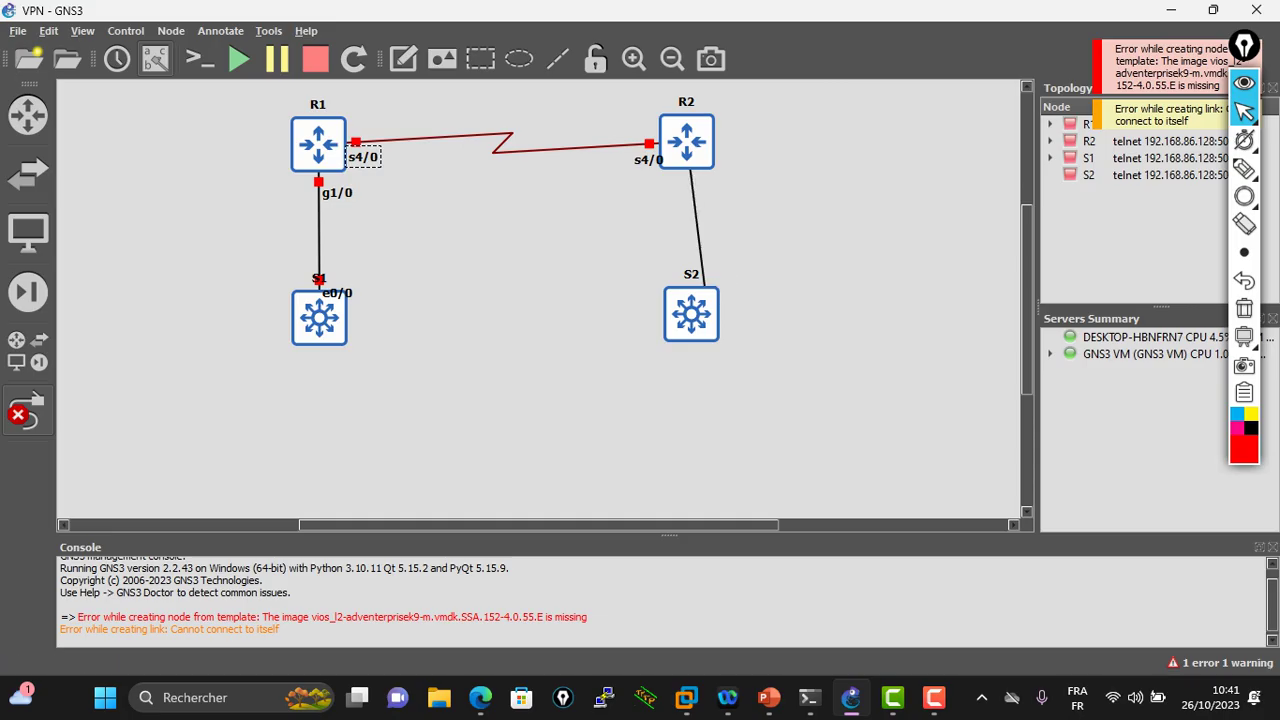
{"action": "left_click", "coordinate": [700, 311]}
{"action": "left_click", "coordinate": [755, 322]}
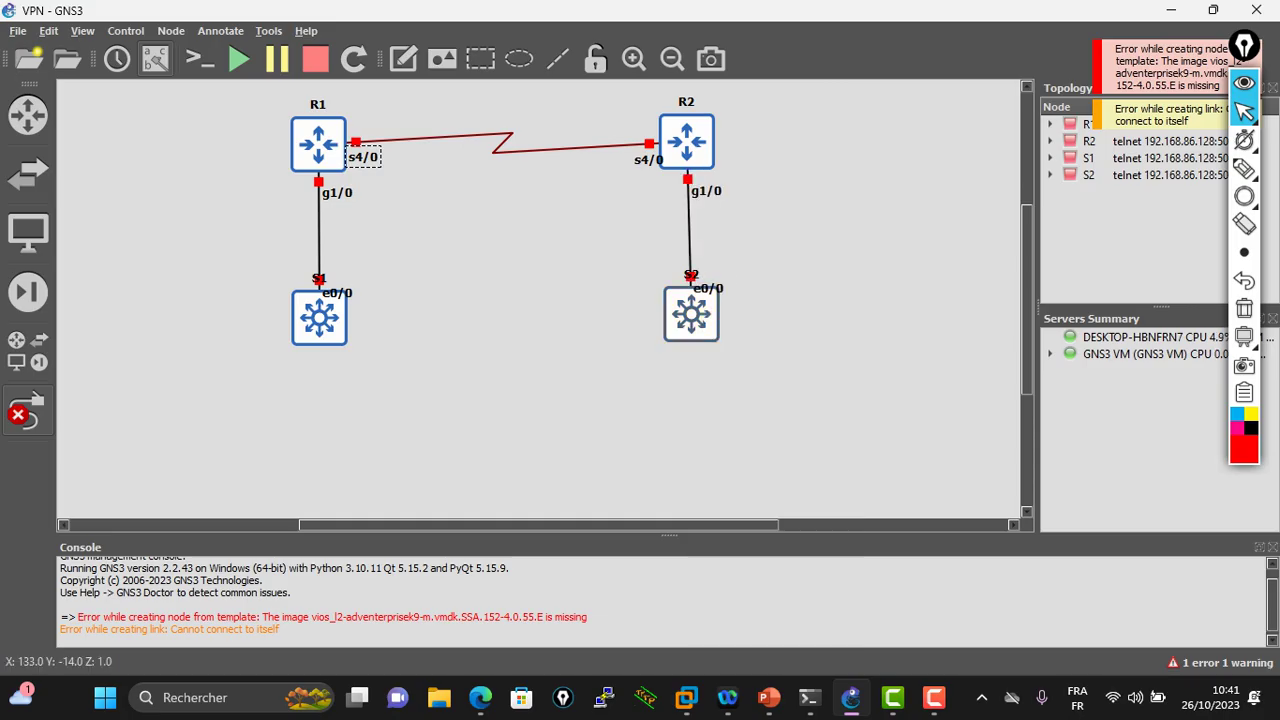
{"action": "left_click", "coordinate": [28, 411]}
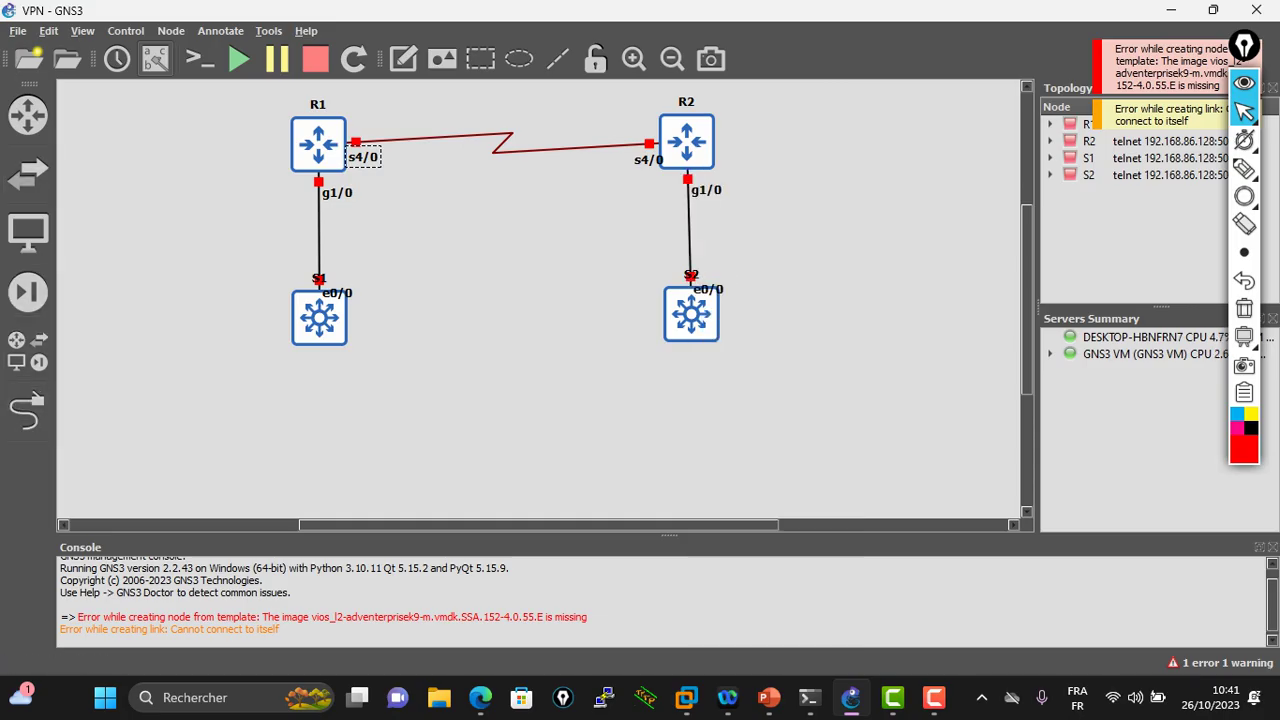
Move the s4/0 labels above the serial link and shift the overlapping switch names and Ethernet labels clear of icons and links
{"action": "left_click_drag", "start_coordinate": [691, 315], "coordinate": [723, 281]}
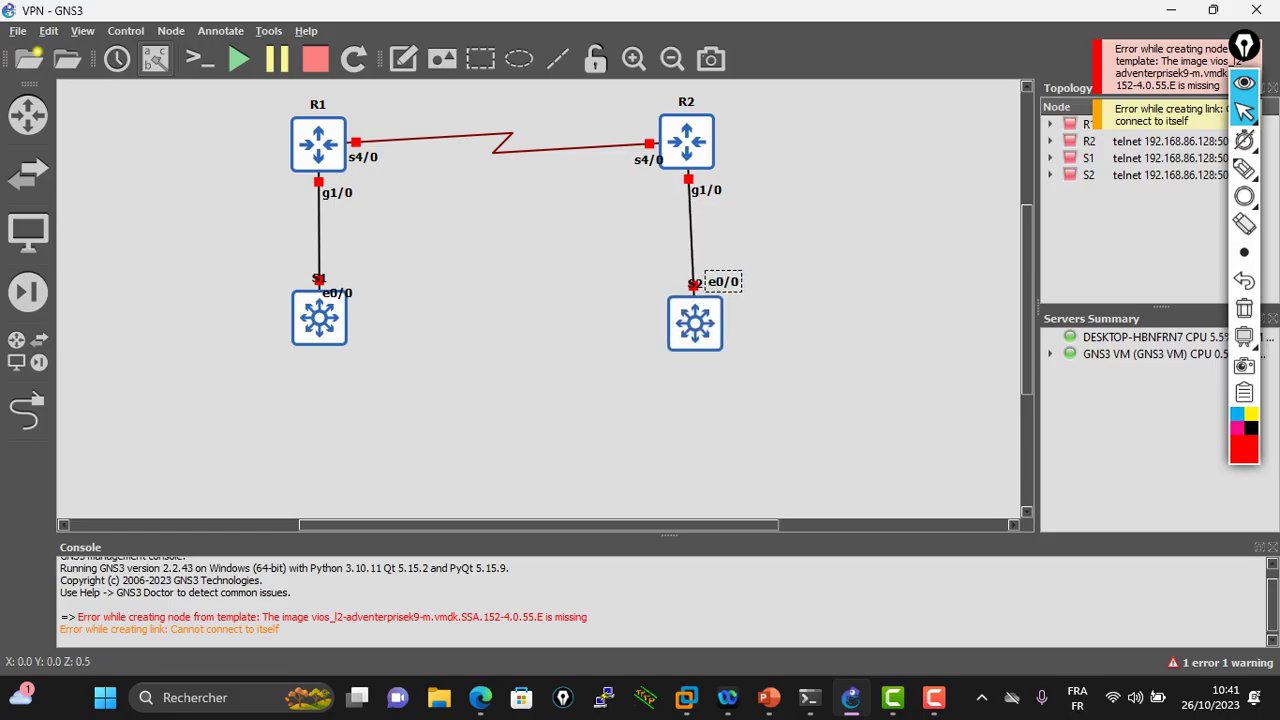
{"action": "left_click_drag", "start_coordinate": [648, 160], "coordinate": [637, 131]}
{"action": "left_click_drag", "start_coordinate": [363, 157], "coordinate": [366, 125]}
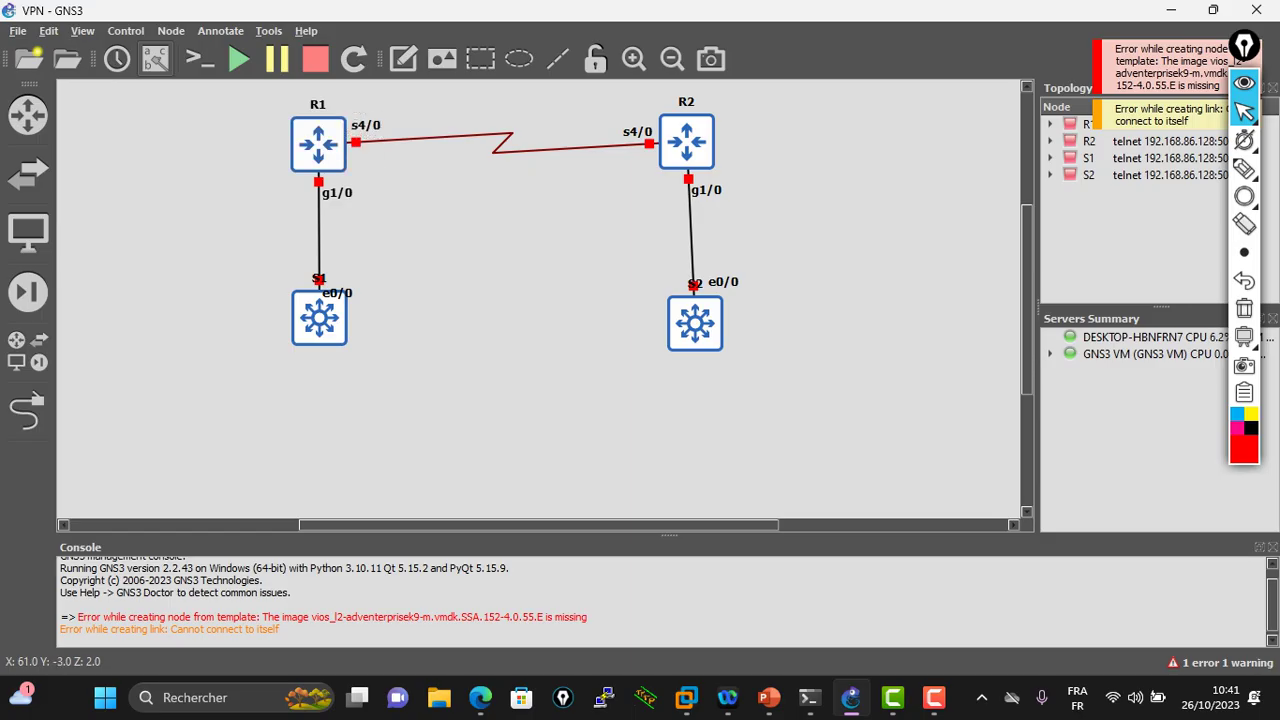
{"action": "left_click_drag", "start_coordinate": [706, 191], "coordinate": [667, 188]}
{"action": "left_click_drag", "start_coordinate": [337, 292], "coordinate": [345, 273]}
{"action": "left_click_drag", "start_coordinate": [723, 282], "coordinate": [730, 319]}
{"action": "left_click_drag", "start_coordinate": [318, 278], "coordinate": [276, 319]}
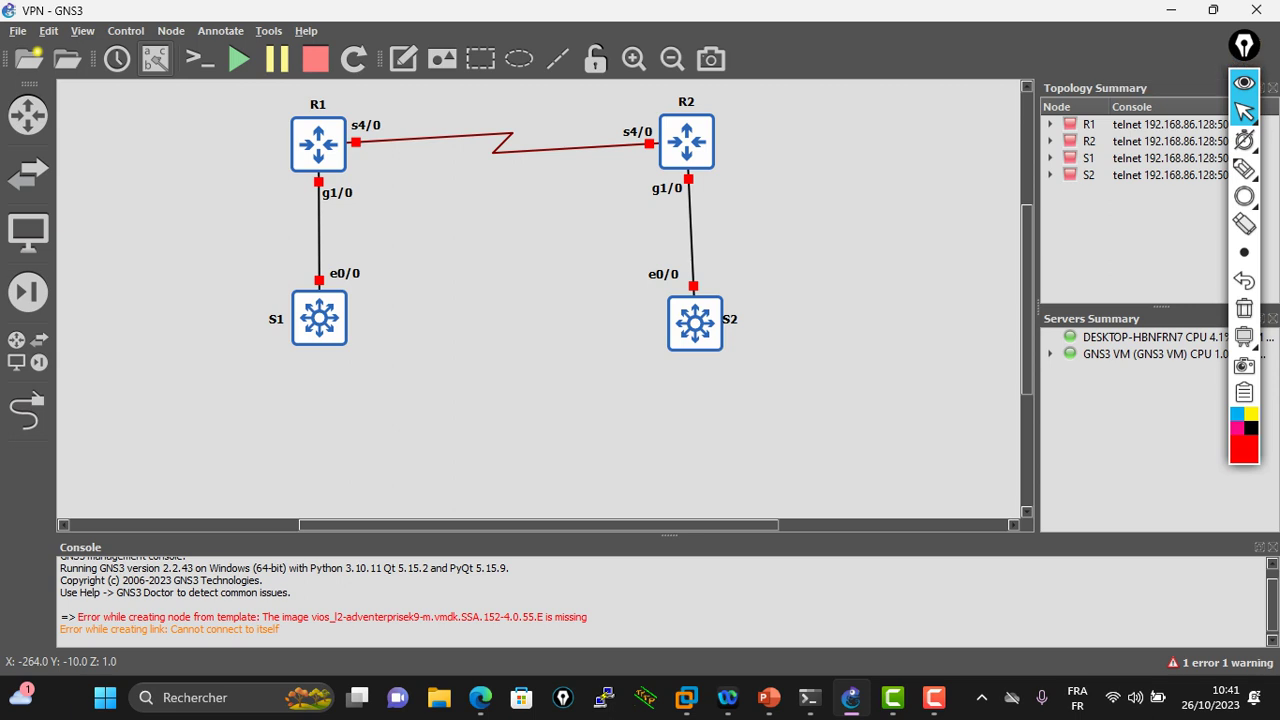
Place one VPCS host below S1 and another below S2 on the DESKTOP-HBNFRN7 server, and hide the device list
{"action": "left_click", "coordinate": [28, 350]}
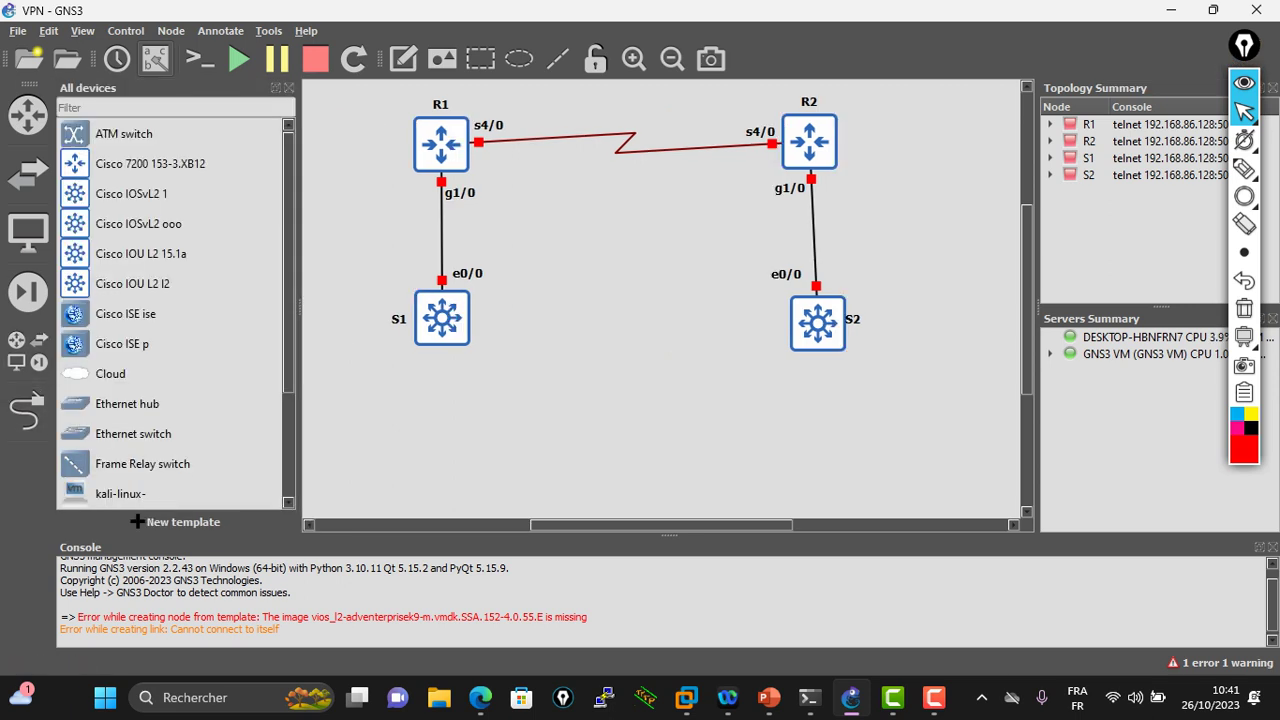
{"action": "scroll", "coordinate": [170, 310], "scroll_direction": "down", "scroll_amount": 2}
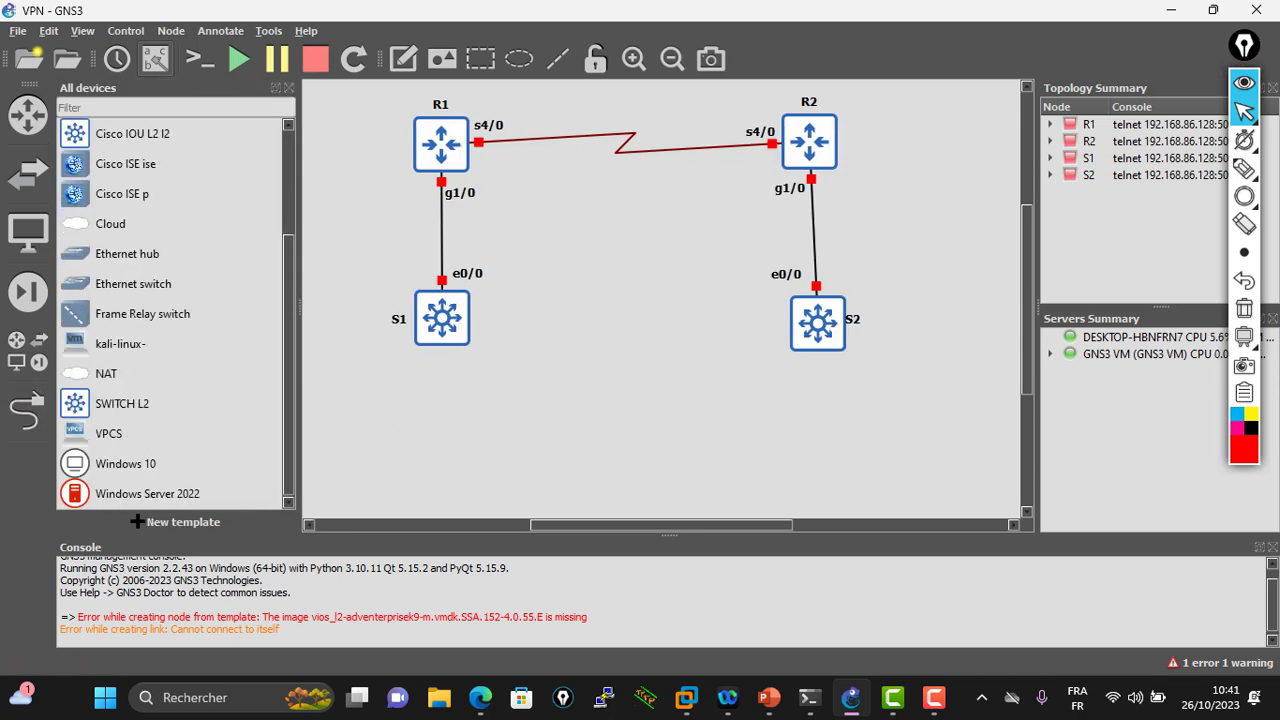
{"action": "left_click", "coordinate": [109, 433]}
{"action": "left_click_drag", "start_coordinate": [109, 433], "coordinate": [461, 460]}
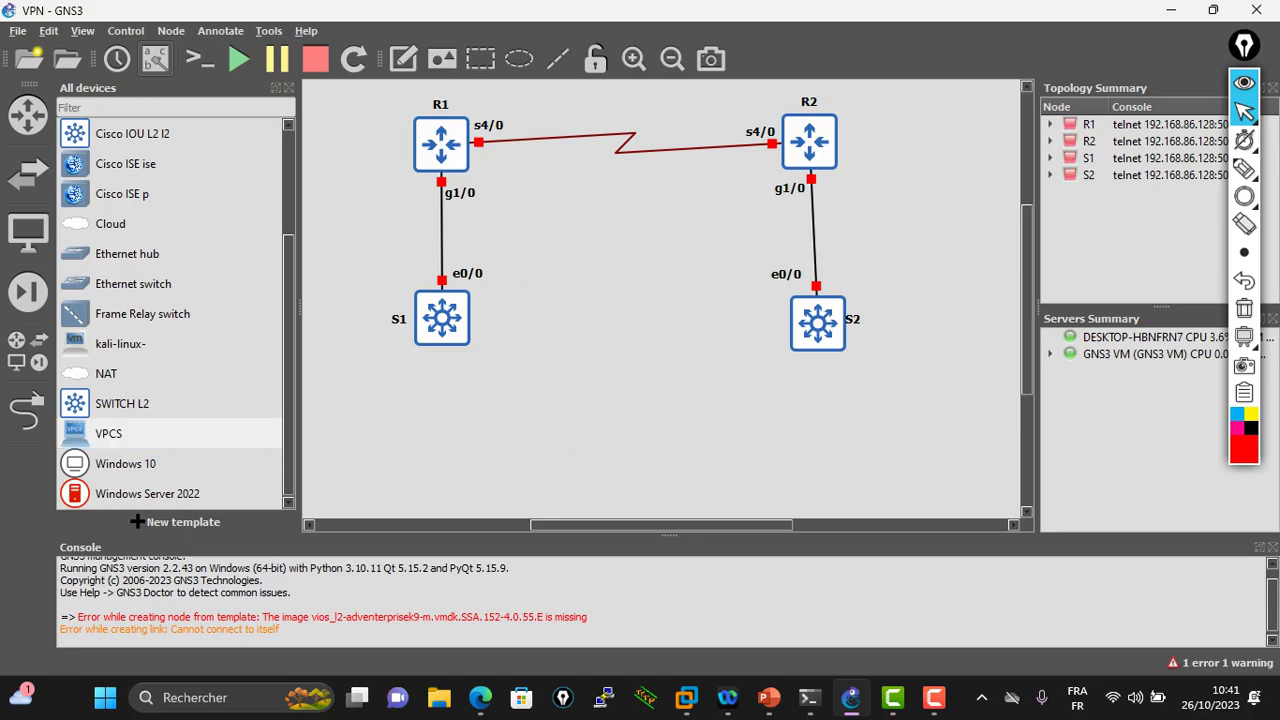
{"action": "left_click", "coordinate": [605, 369]}
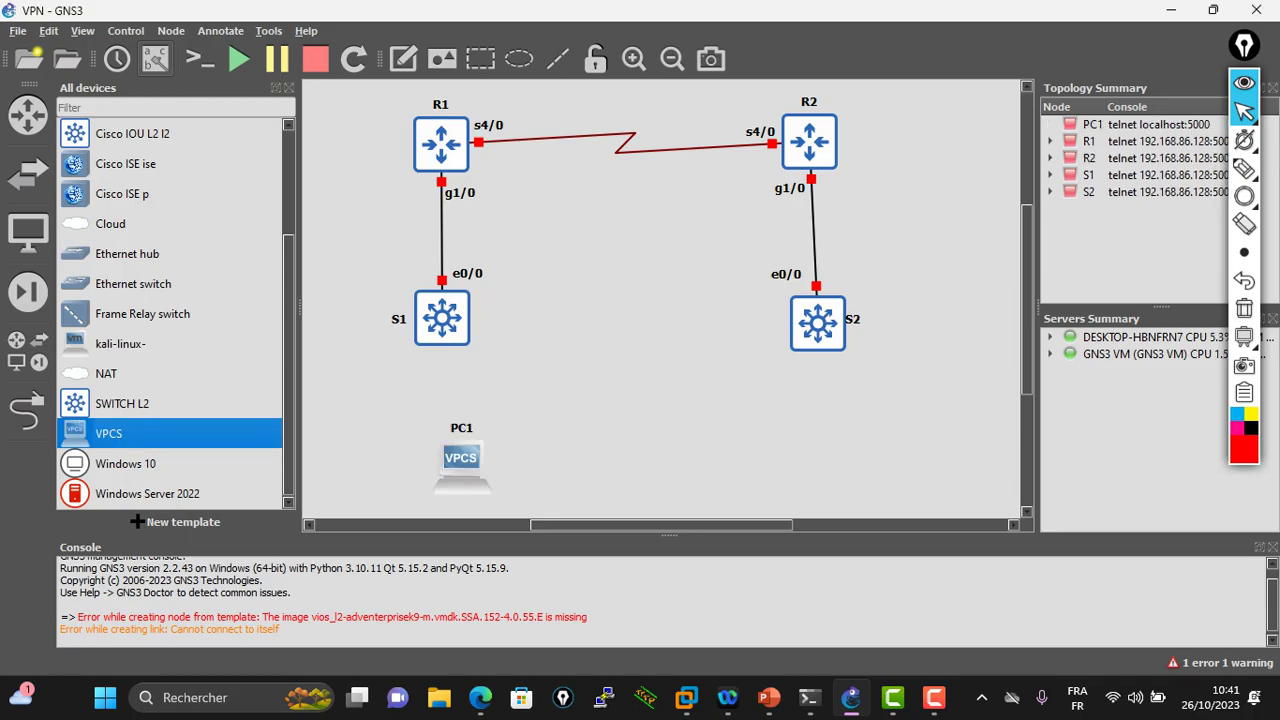
{"action": "left_click_drag", "start_coordinate": [109, 433], "coordinate": [818, 460]}
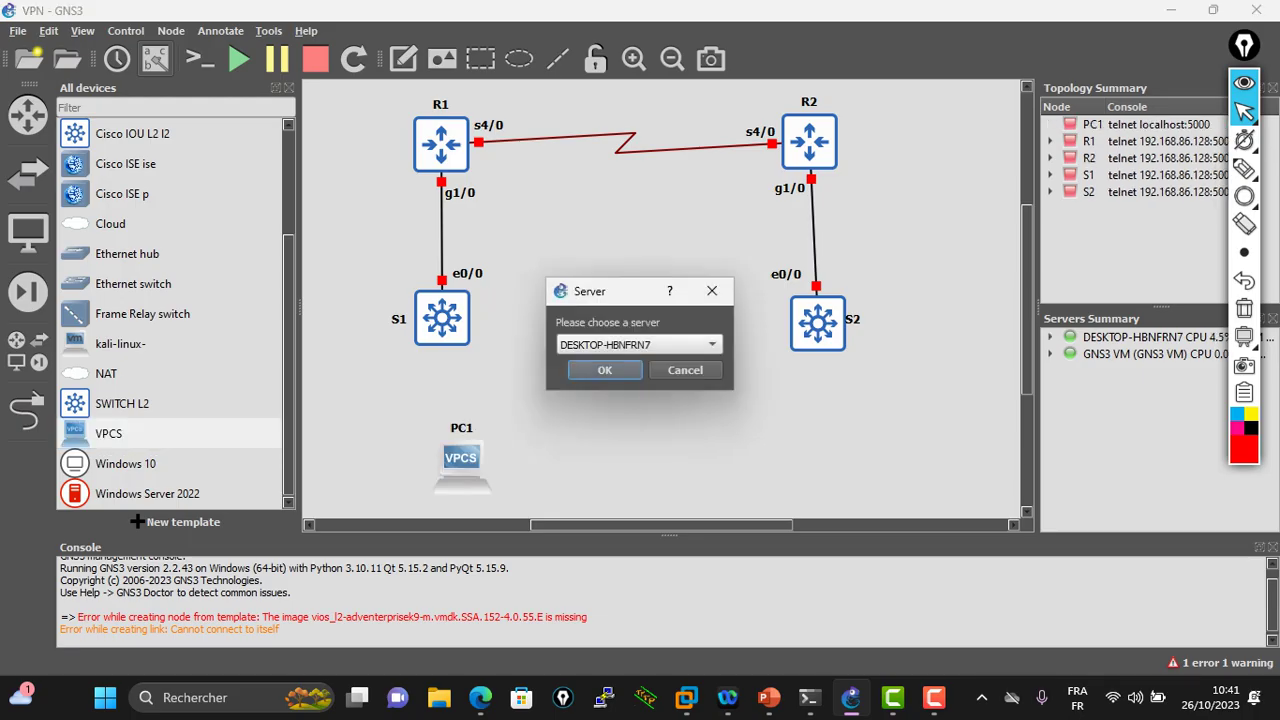
{"action": "key", "text": "Return"}
{"action": "left_click_drag", "start_coordinate": [759, 463], "coordinate": [807, 458]}
{"action": "left_click_drag", "start_coordinate": [461, 460], "coordinate": [437, 460]}
{"action": "left_click_drag", "start_coordinate": [807, 455], "coordinate": [816, 455]}
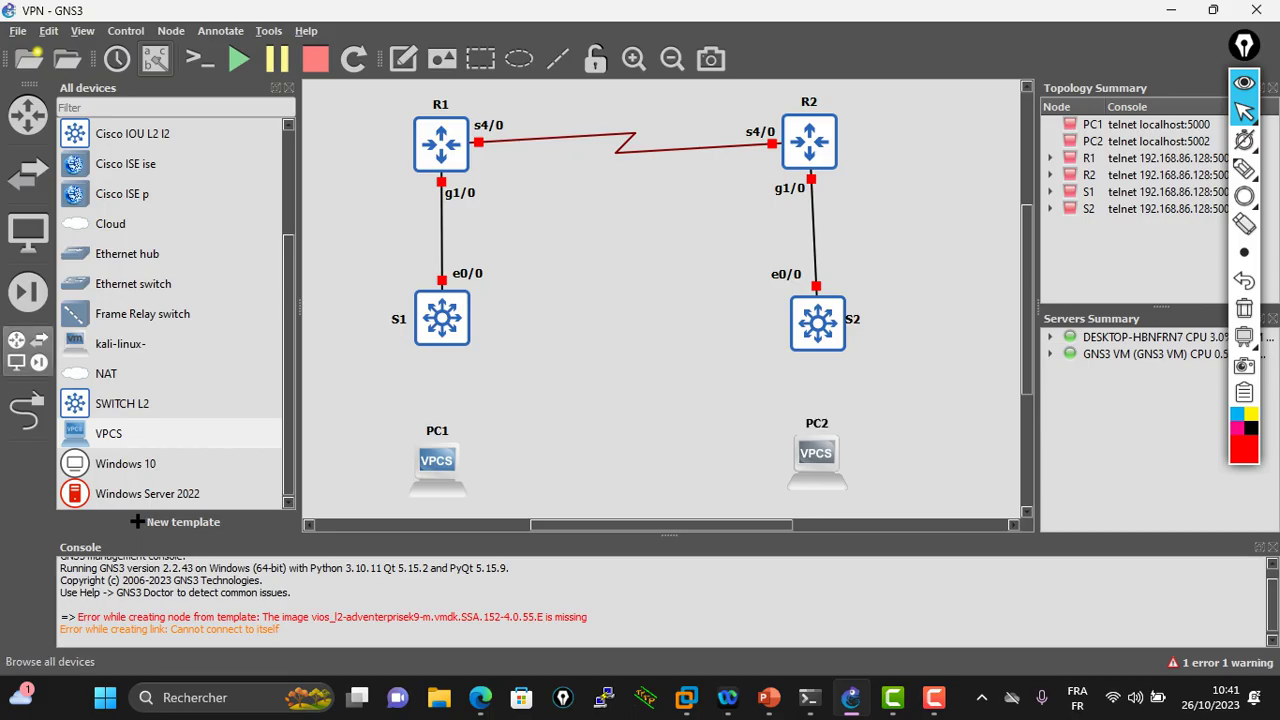
{"action": "left_click", "coordinate": [28, 350]}
Link PC1's e0 port to S1's Ethernet0/1
{"action": "left_click", "coordinate": [28, 410]}
{"action": "left_click", "coordinate": [312, 475]}
{"action": "left_click", "coordinate": [360, 487]}
{"action": "left_click", "coordinate": [317, 335]}
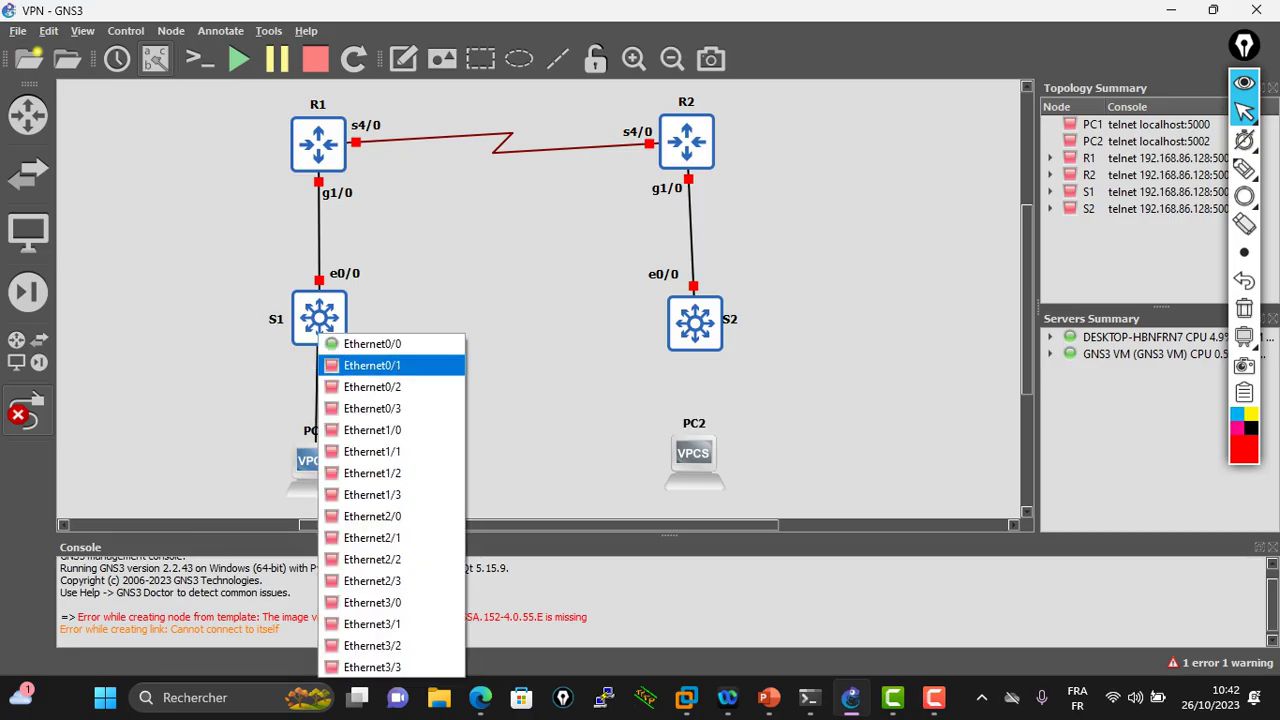
{"action": "left_click", "coordinate": [352, 364]}
Link S2's Ethernet0/1 to PC2's e0 port and straighten both PCs beneath their switches
{"action": "left_click", "coordinate": [690, 337]}
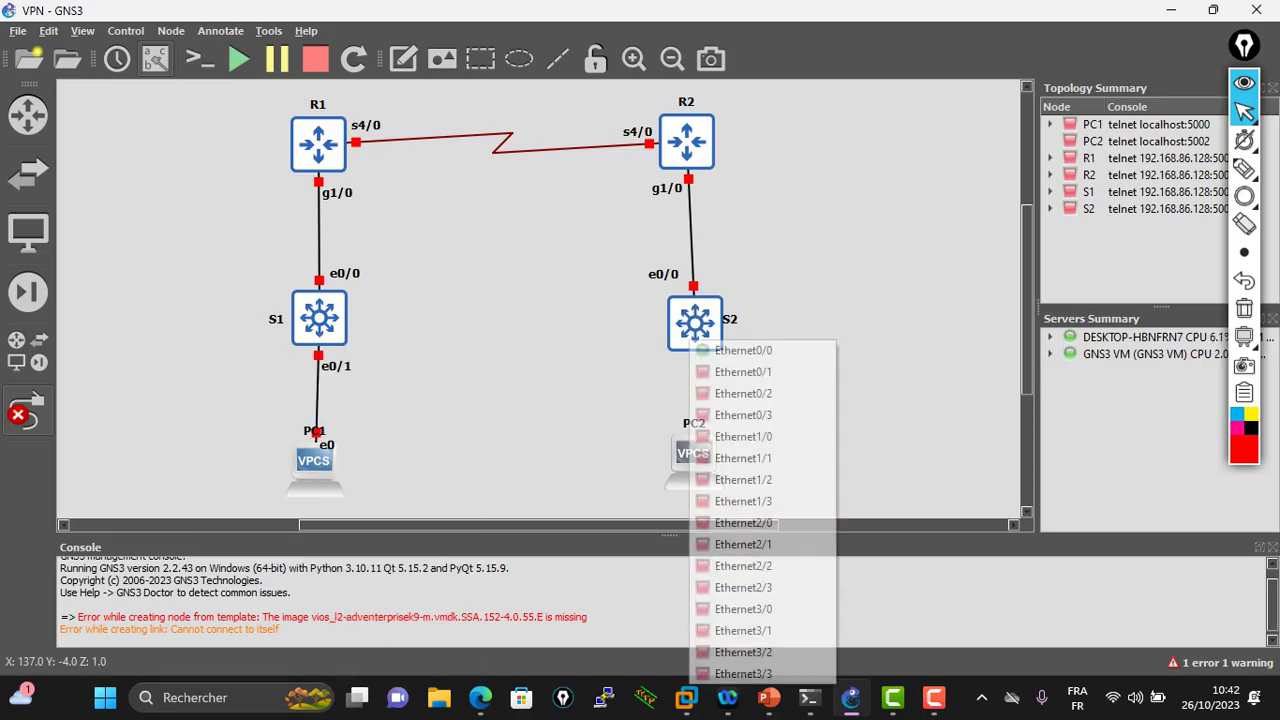
{"action": "left_click", "coordinate": [736, 369]}
{"action": "left_click", "coordinate": [700, 440]}
{"action": "left_click", "coordinate": [698, 436]}
{"action": "left_click", "coordinate": [745, 481]}
{"action": "left_click", "coordinate": [28, 410]}
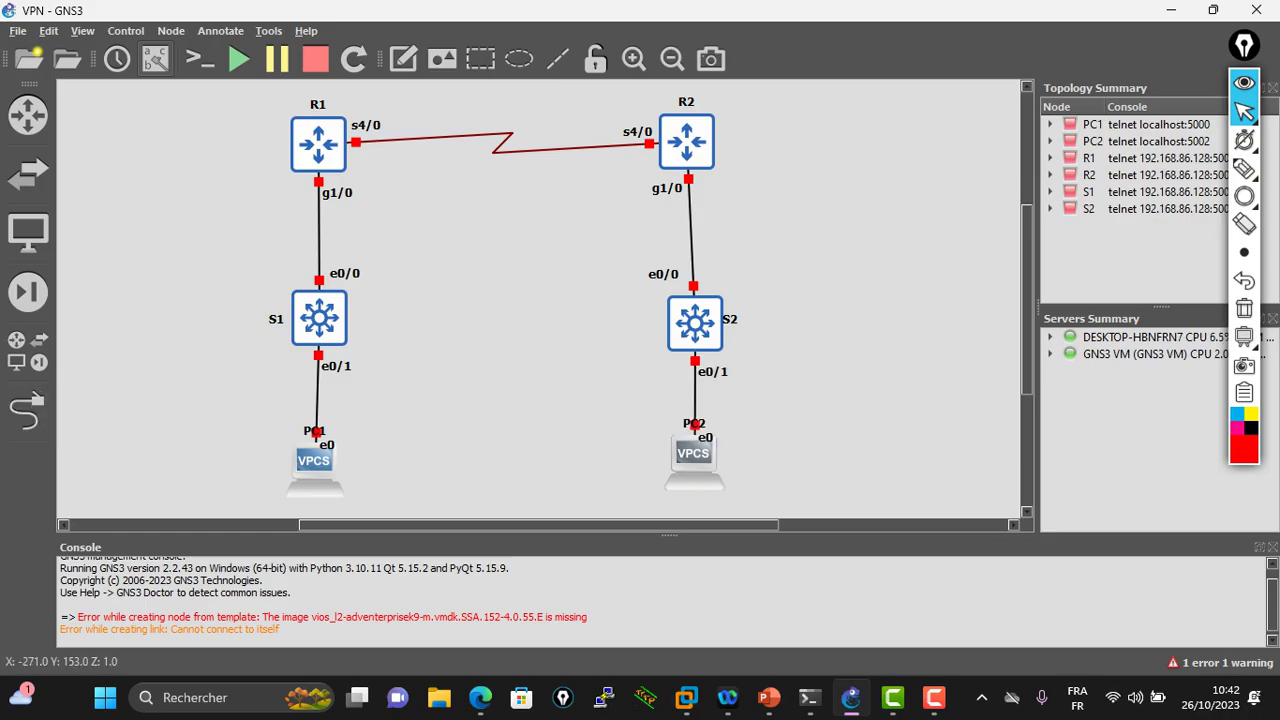
{"action": "left_click_drag", "start_coordinate": [693, 455], "coordinate": [698, 455]}
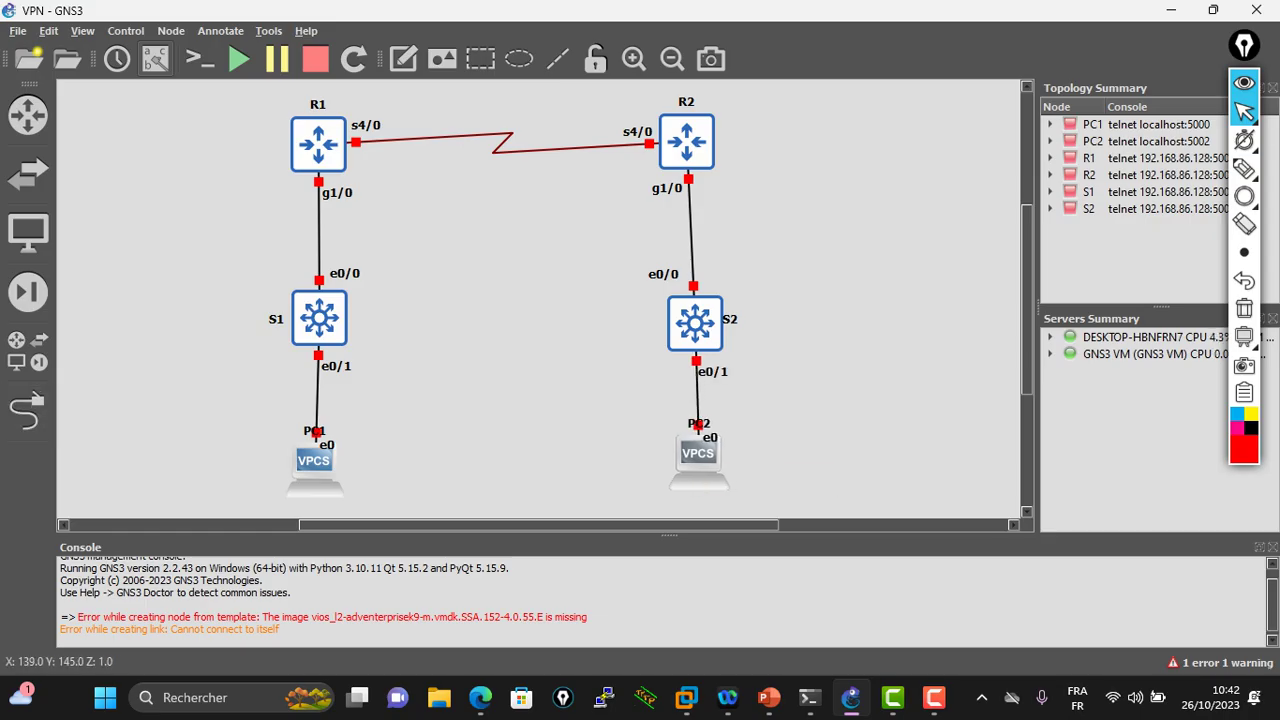
{"action": "left_click_drag", "start_coordinate": [313, 460], "coordinate": [321, 457]}
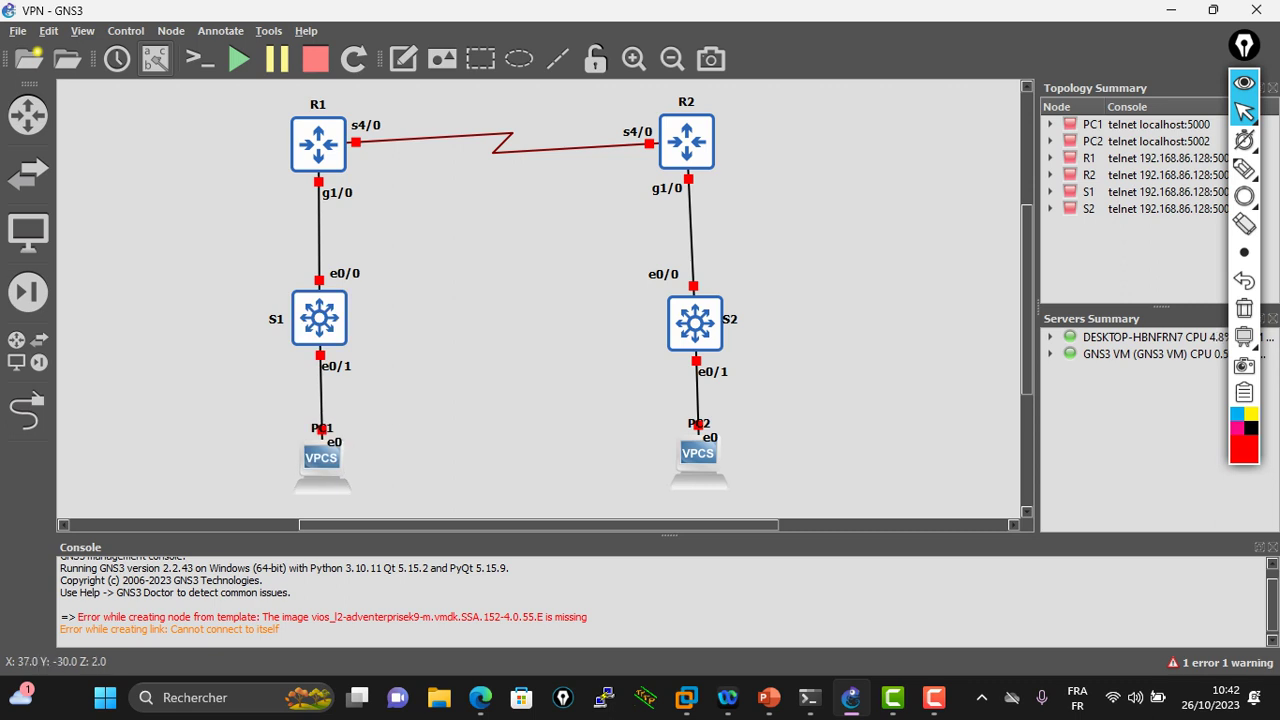
Draw a rectangle over the serial link and resize it to a flat band spanning the gap between R1 and R2
{"action": "left_click", "coordinate": [480, 59]}
{"action": "left_click", "coordinate": [388, 130]}
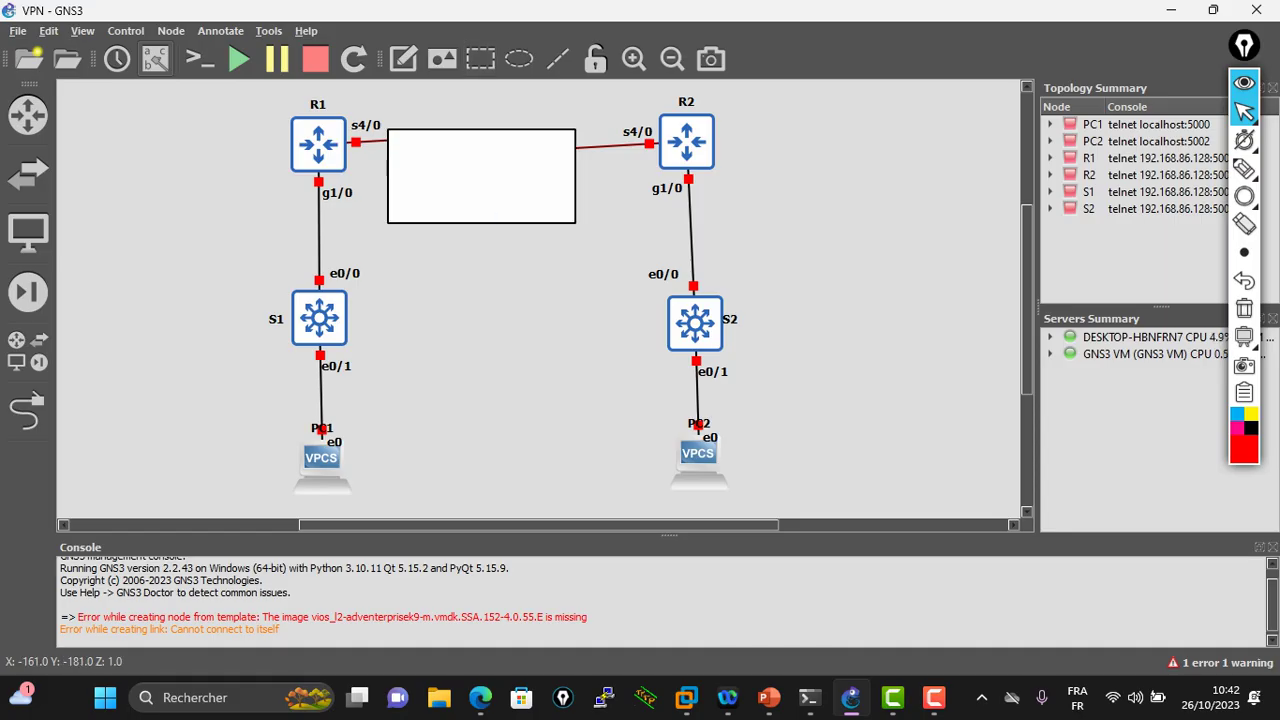
{"action": "left_click_drag", "start_coordinate": [481, 223], "coordinate": [481, 212]}
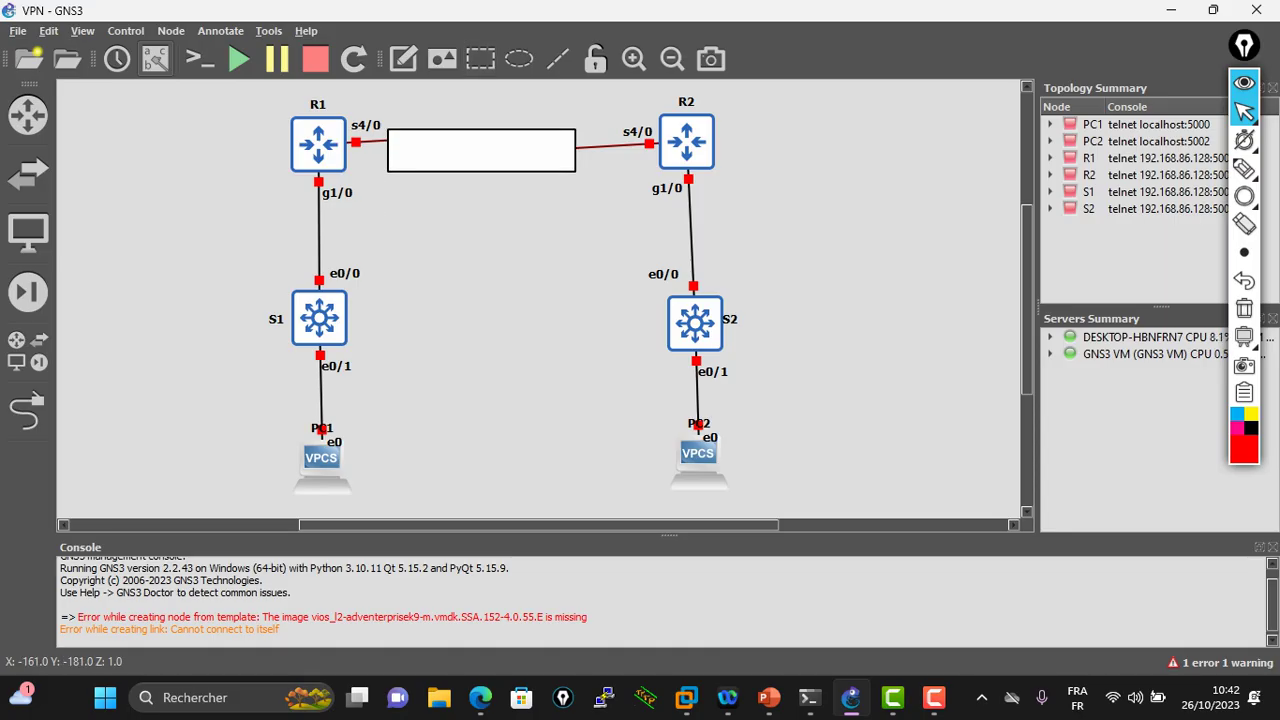
{"action": "left_click_drag", "start_coordinate": [481, 171], "coordinate": [481, 165]}
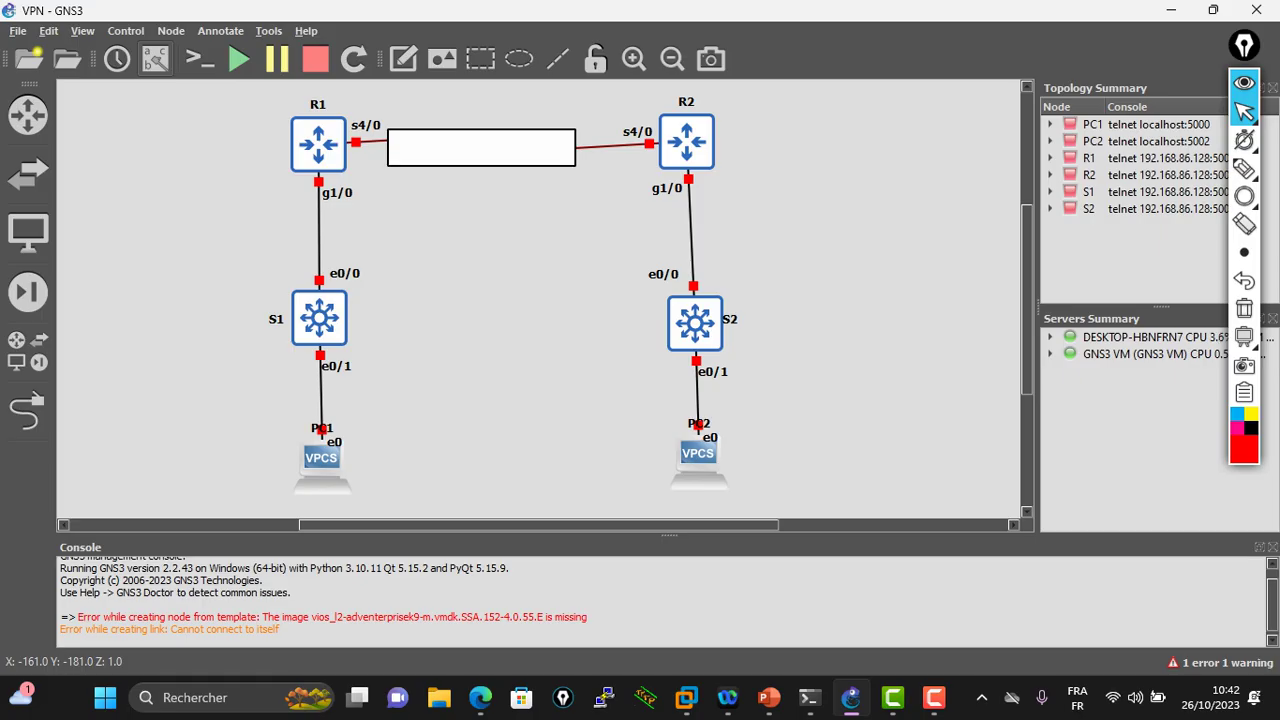
{"action": "left_click_drag", "start_coordinate": [575, 148], "coordinate": [620, 148]}
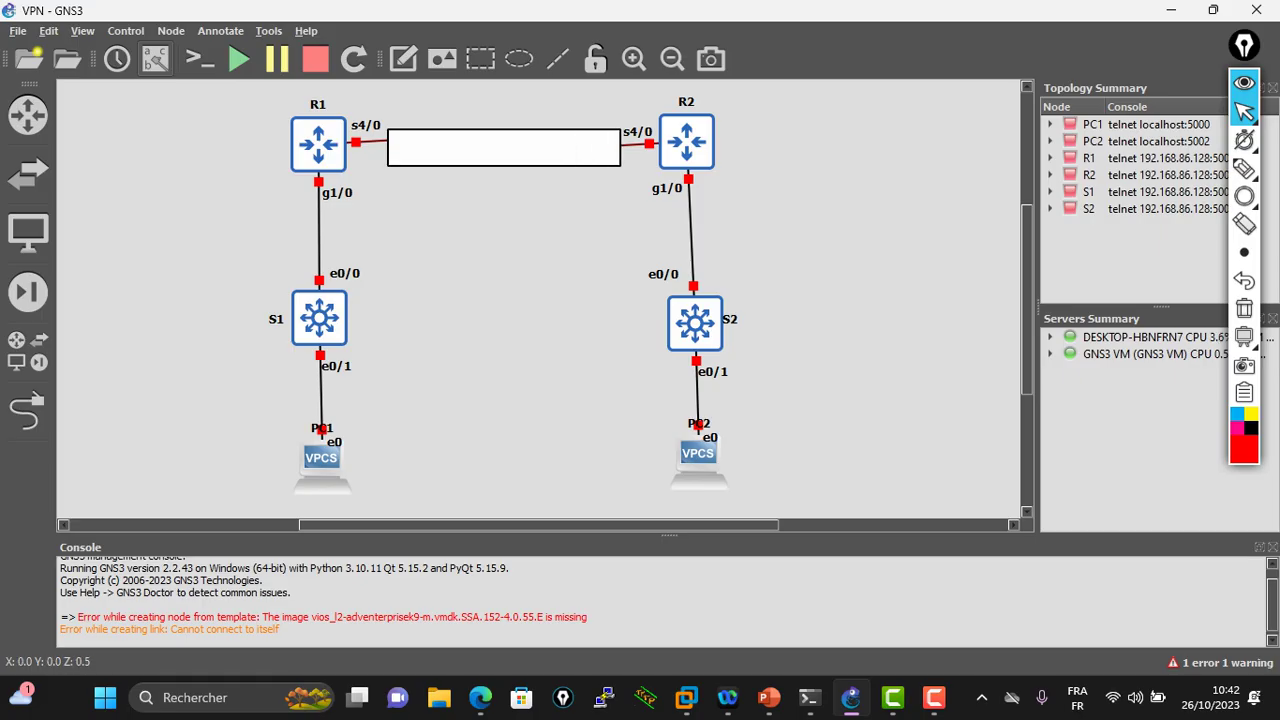
{"action": "left_click_drag", "start_coordinate": [388, 148], "coordinate": [370, 148]}
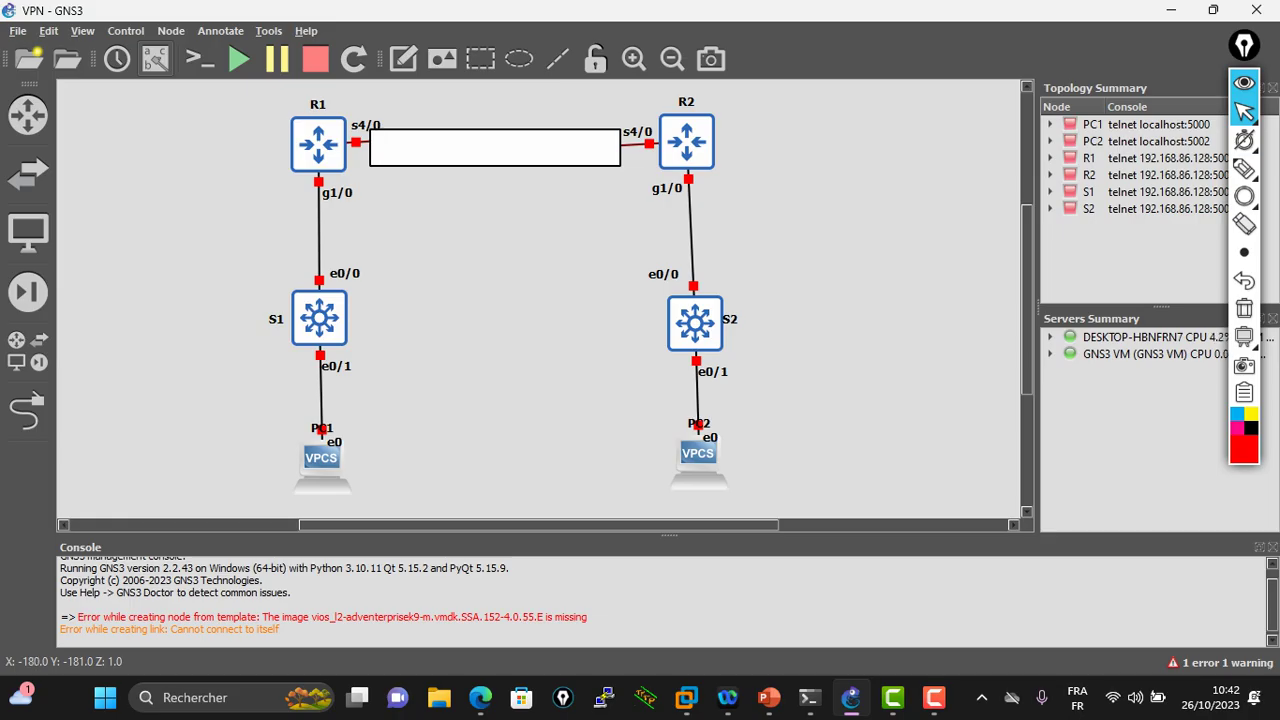
{"action": "left_click_drag", "start_coordinate": [495, 148], "coordinate": [501, 148]}
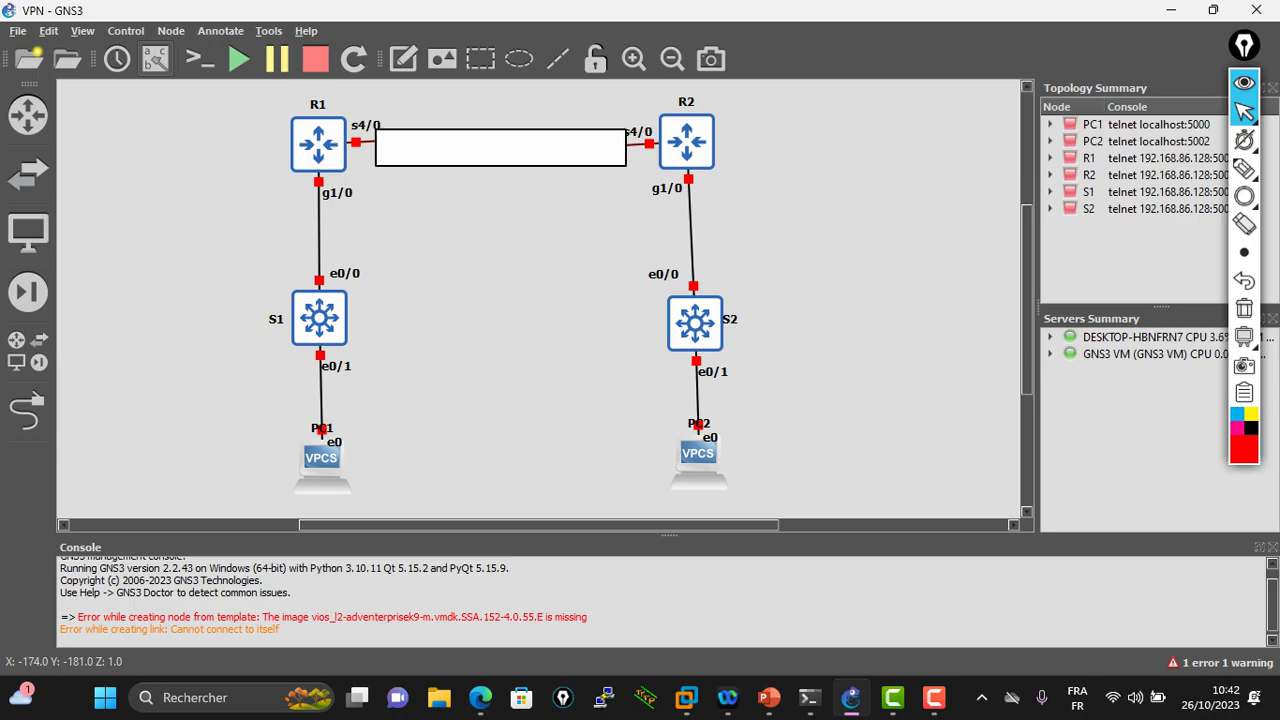
Lower the rectangle one layer behind the serial link and set its fill color to green #00aa7f
{"action": "right_click", "coordinate": [462, 150]}
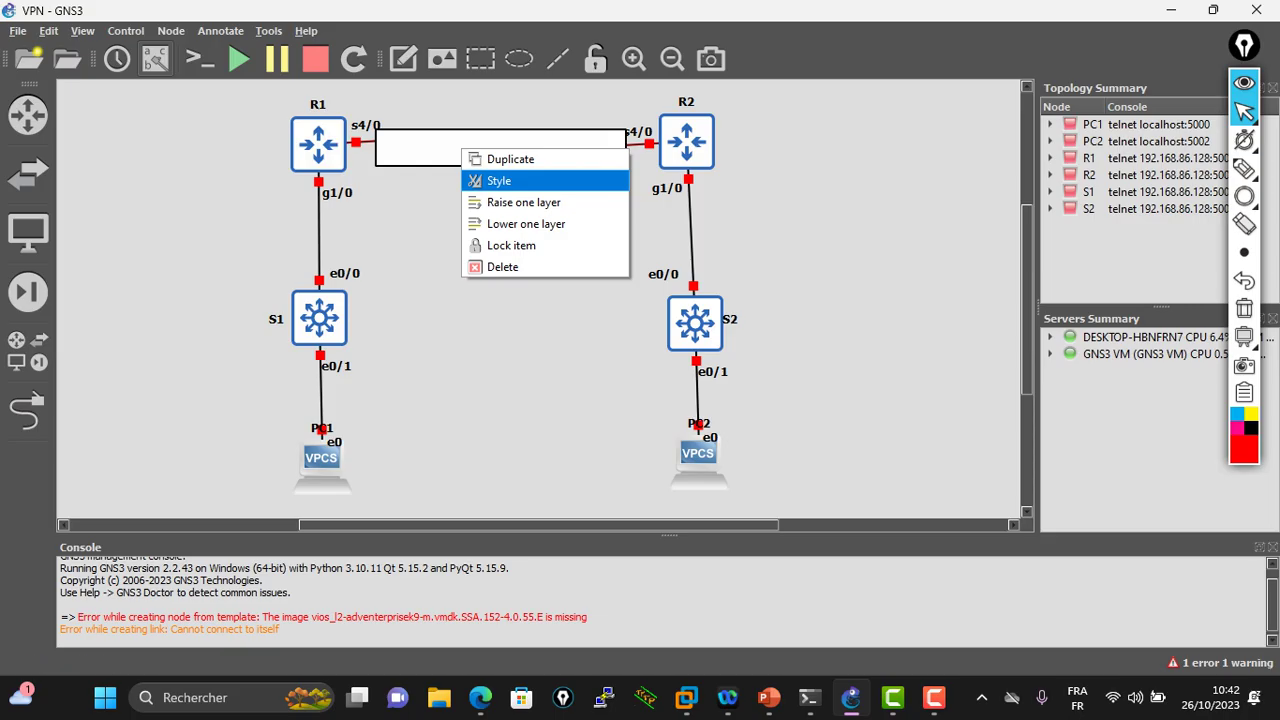
{"action": "left_click", "coordinate": [524, 224]}
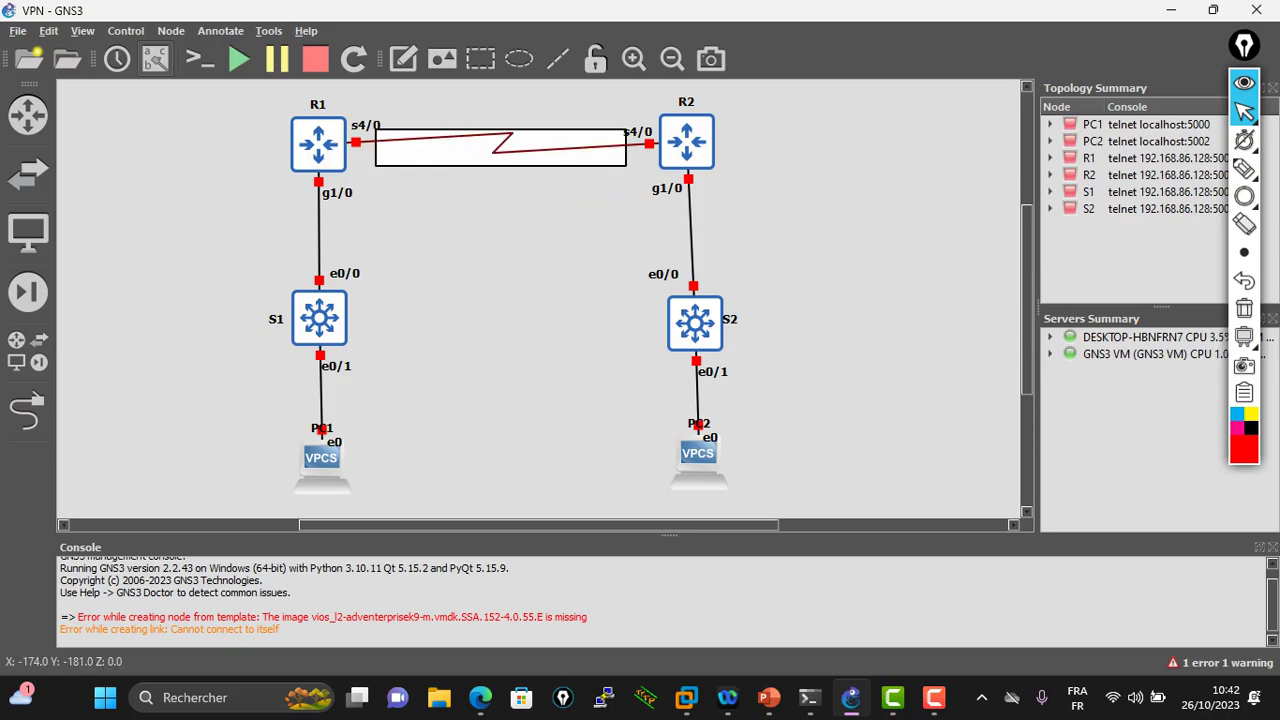
{"action": "right_click", "coordinate": [456, 152]}
{"action": "left_click", "coordinate": [470, 186]}
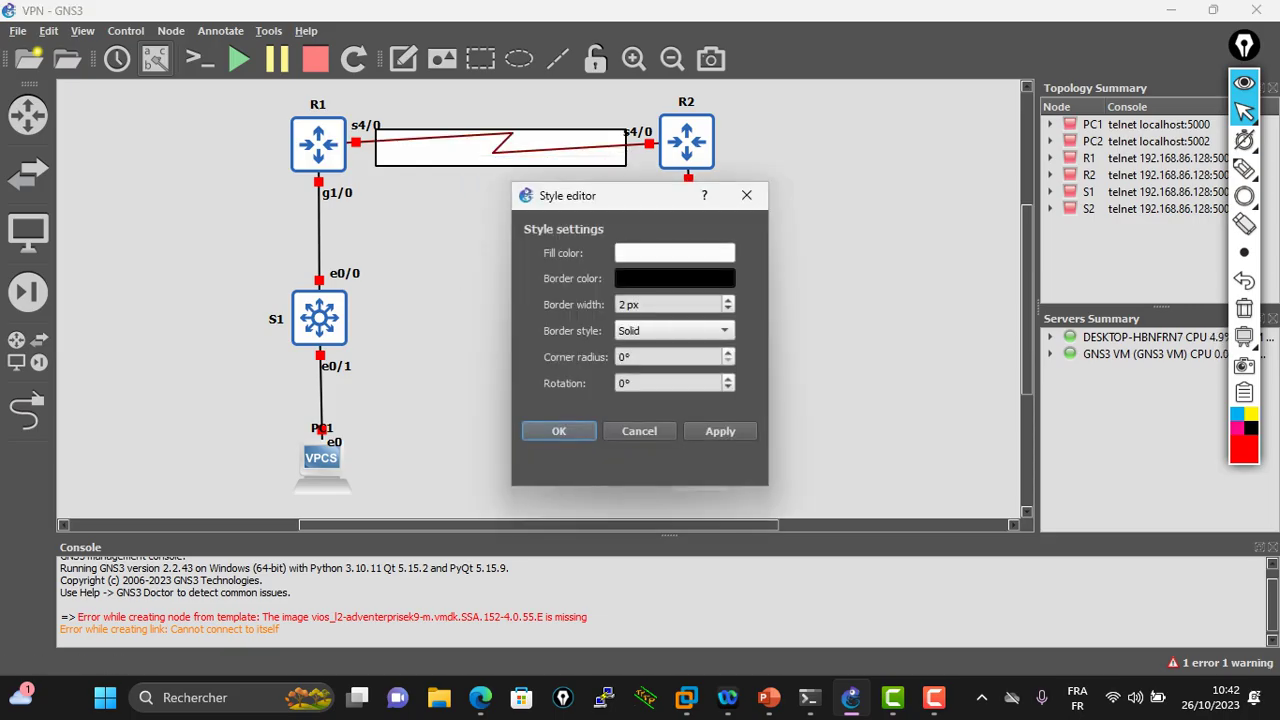
{"action": "left_click", "coordinate": [674, 253]}
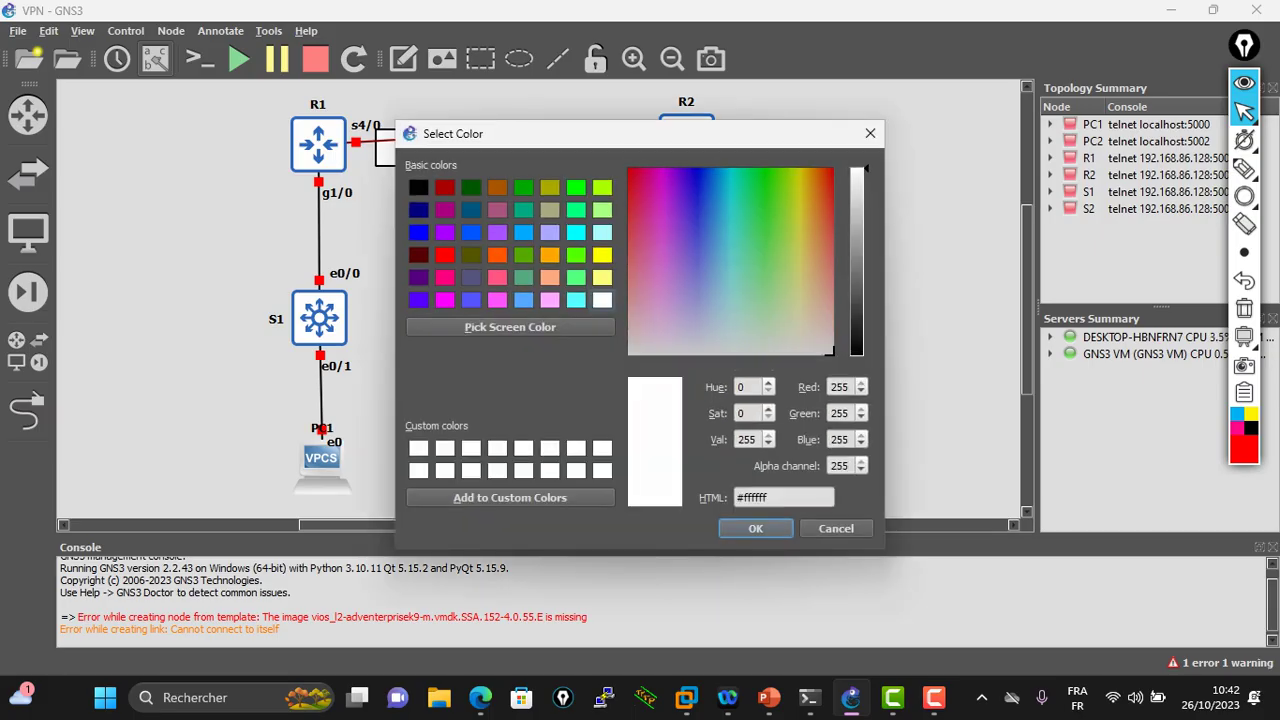
{"action": "left_click", "coordinate": [523, 209]}
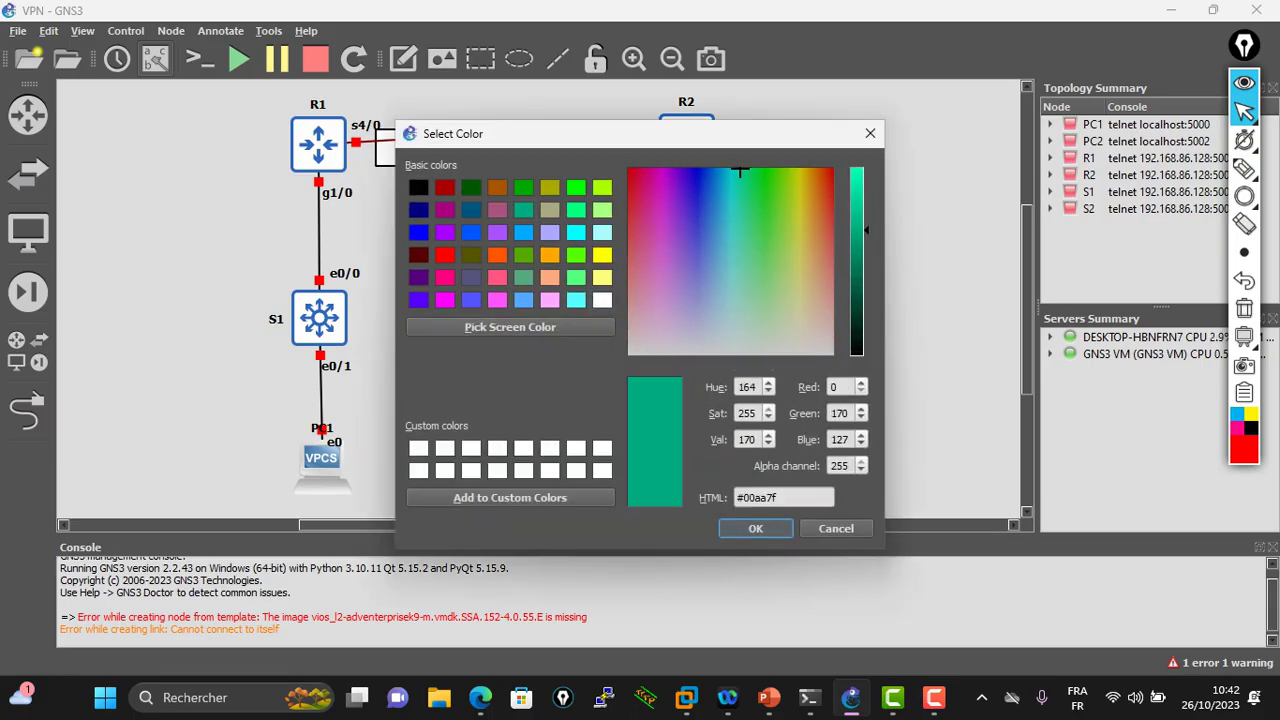
{"action": "left_click", "coordinate": [755, 528]}
{"action": "left_click", "coordinate": [559, 431]}
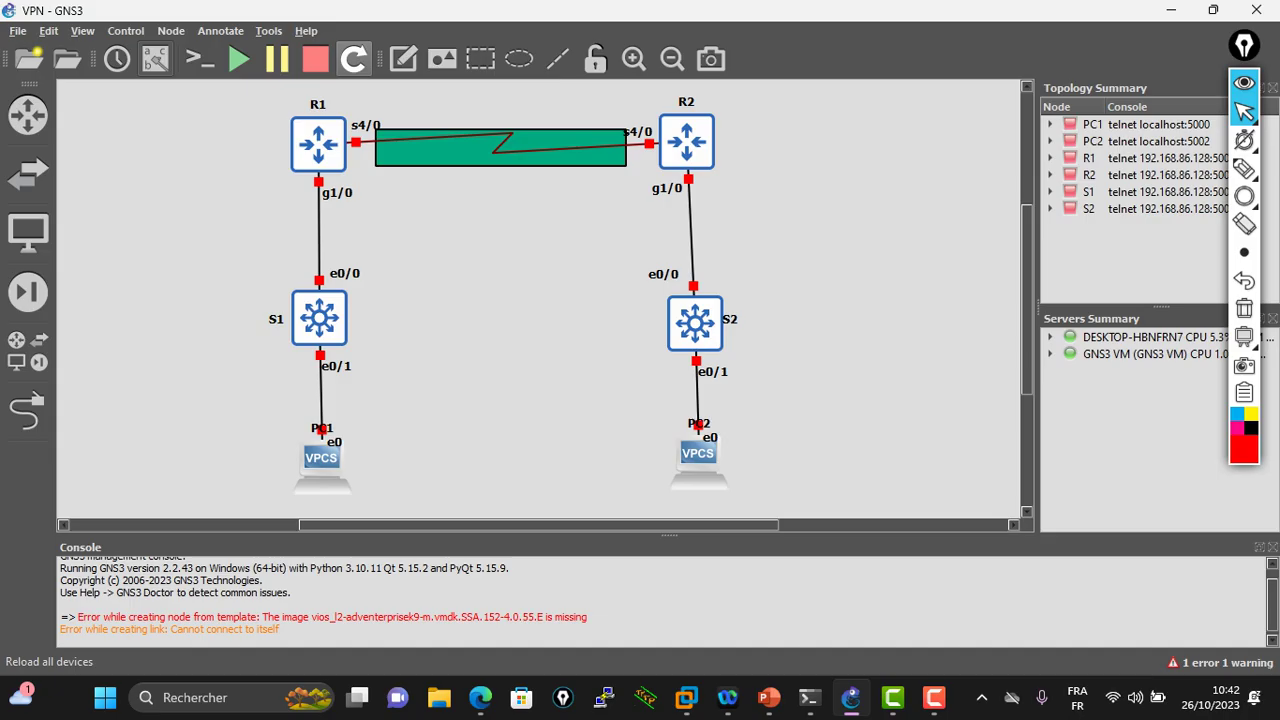
Add a text note reading "TUNNEL VPN IPSEC SITE-TO-SITE" below the green band between R1 and R2
{"action": "left_click", "coordinate": [403, 59]}
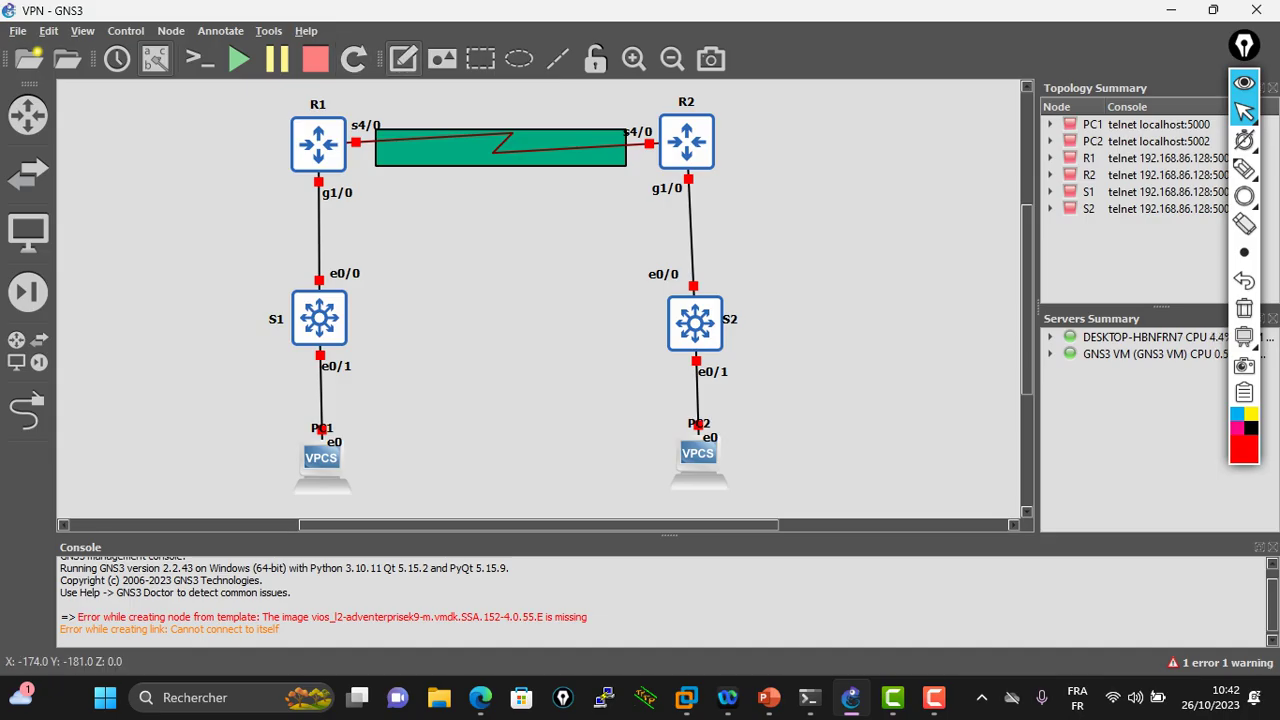
{"action": "left_click", "coordinate": [444, 203]}
{"action": "type", "text": "TUNNEL"}
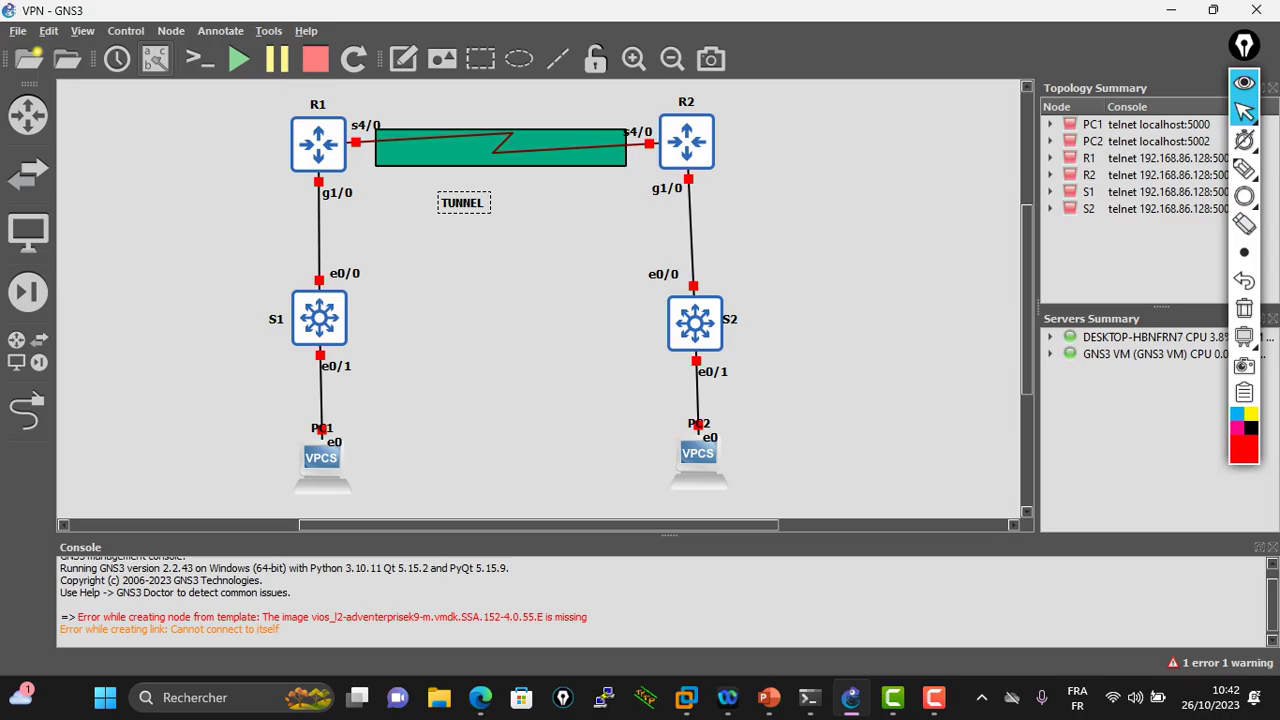
{"action": "type", "text": " VPN IPSEC"}
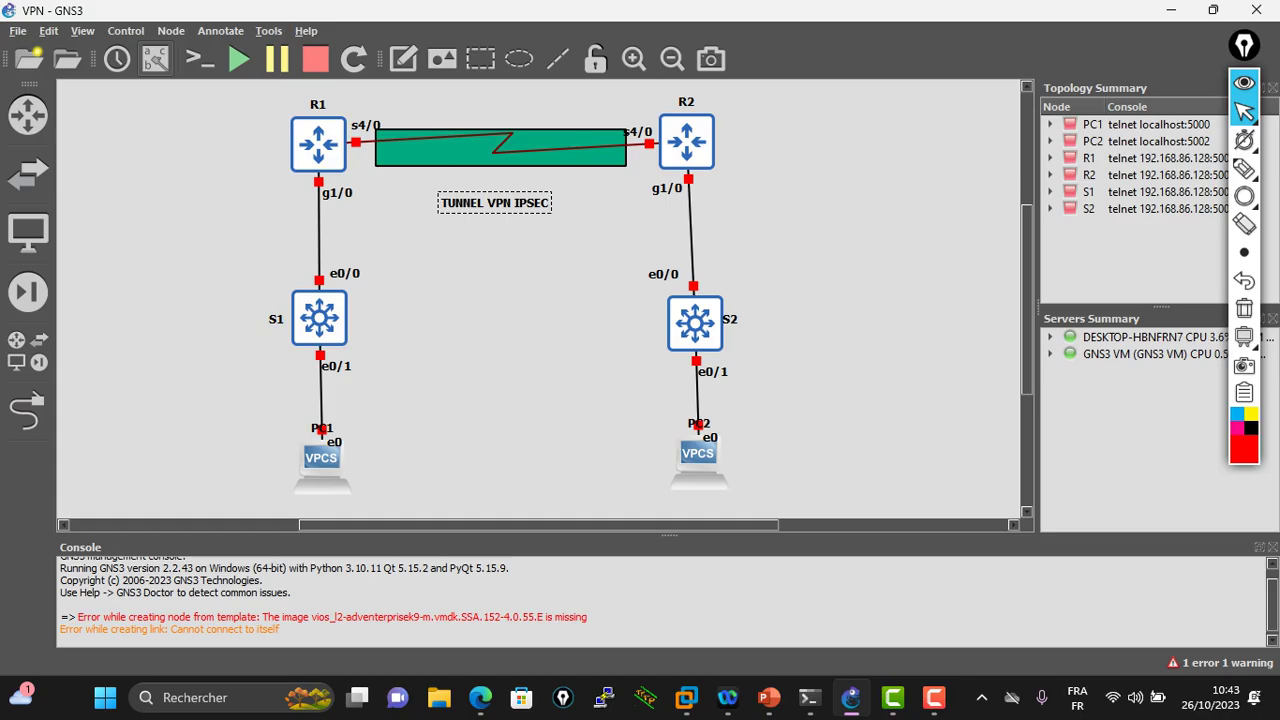
{"action": "type", "text": " SITE"}
{"action": "key", "text": "BackSpace"}
{"action": "type", "text": "TO"}
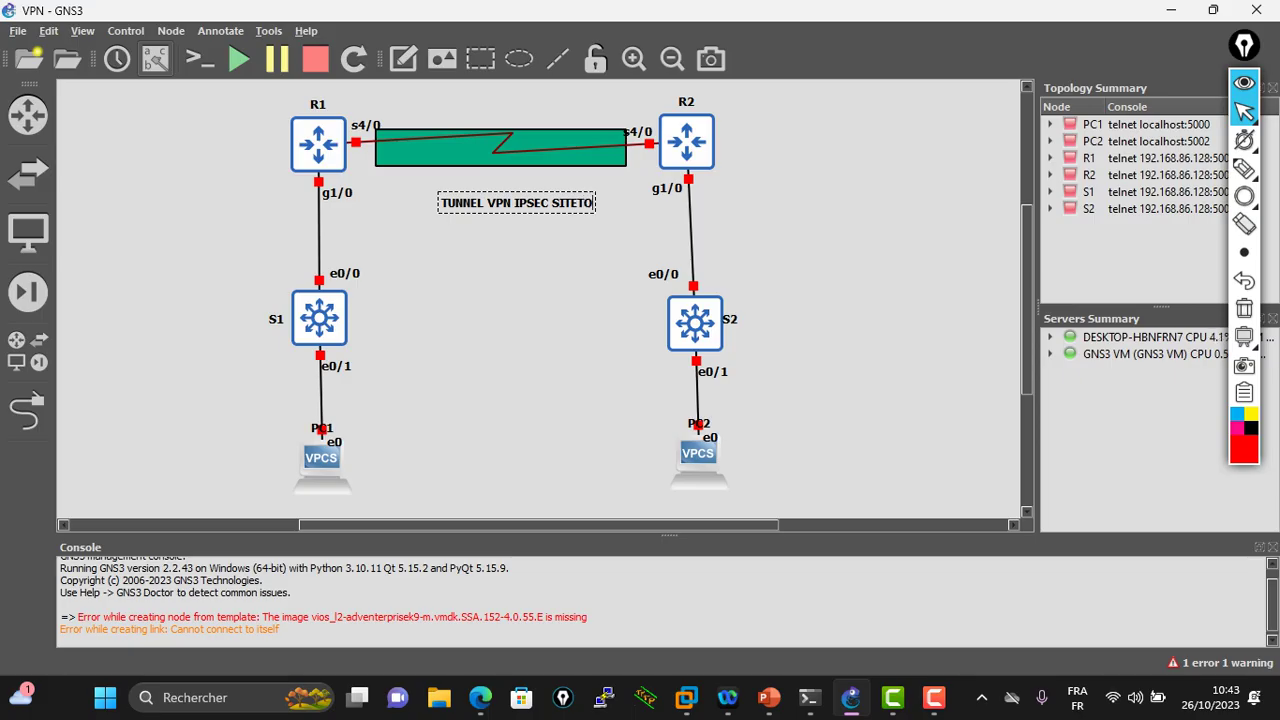
{"action": "key", "text": "BackSpace"}
{"action": "key", "text": "BackSpace"}
{"action": "type", "text": "-TO-SITE"}
{"action": "key", "text": "Escape"}
Move the tunnel note up so it sits centered directly beneath the green band
{"action": "left_click_drag", "start_coordinate": [535, 203], "coordinate": [500, 180]}
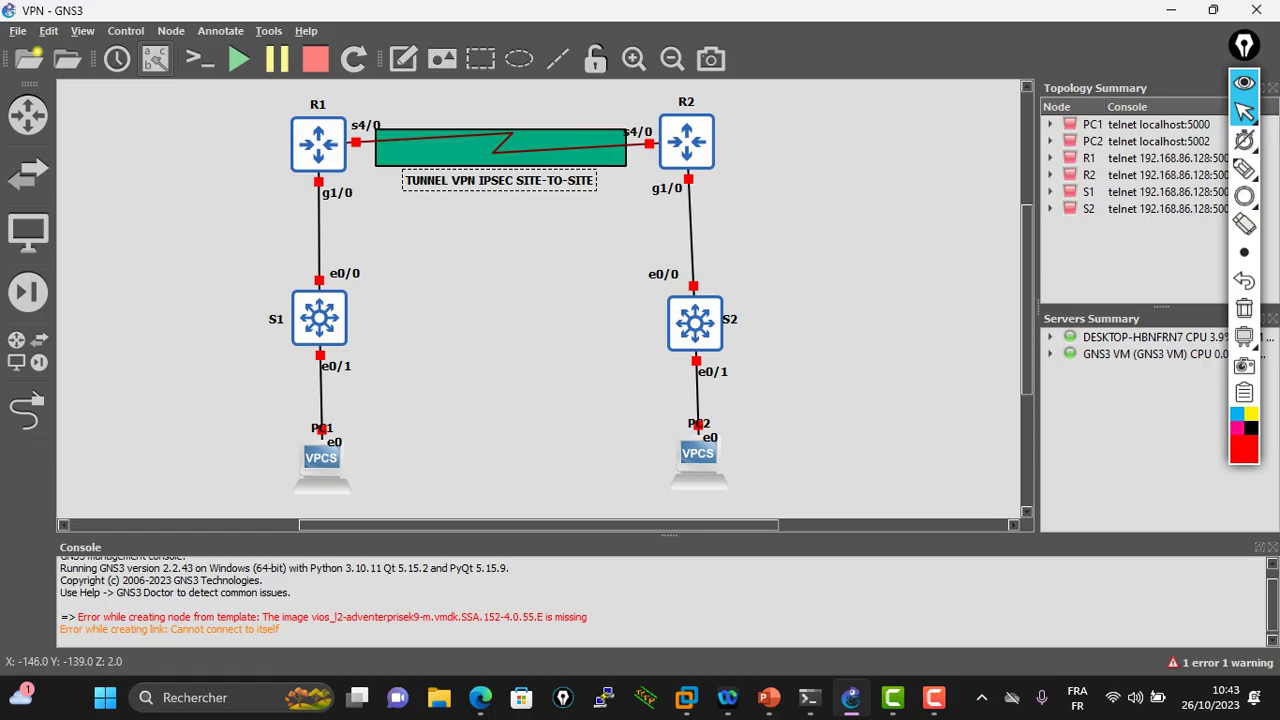
{"action": "left_click", "coordinate": [500, 270]}
{"action": "left_click_drag", "start_coordinate": [499, 180], "coordinate": [496, 180]}
{"action": "left_click", "coordinate": [500, 265]}
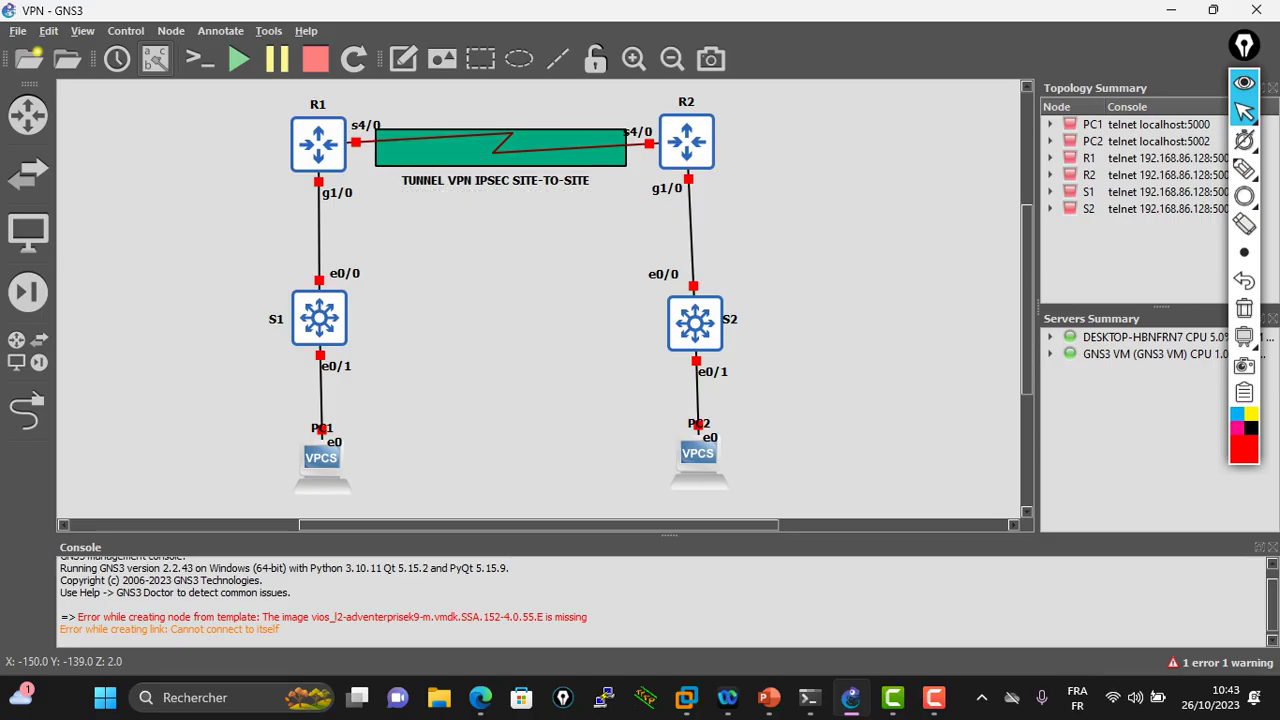
{"action": "left_click_drag", "start_coordinate": [496, 180], "coordinate": [498, 174]}
{"action": "left_click", "coordinate": [500, 262]}
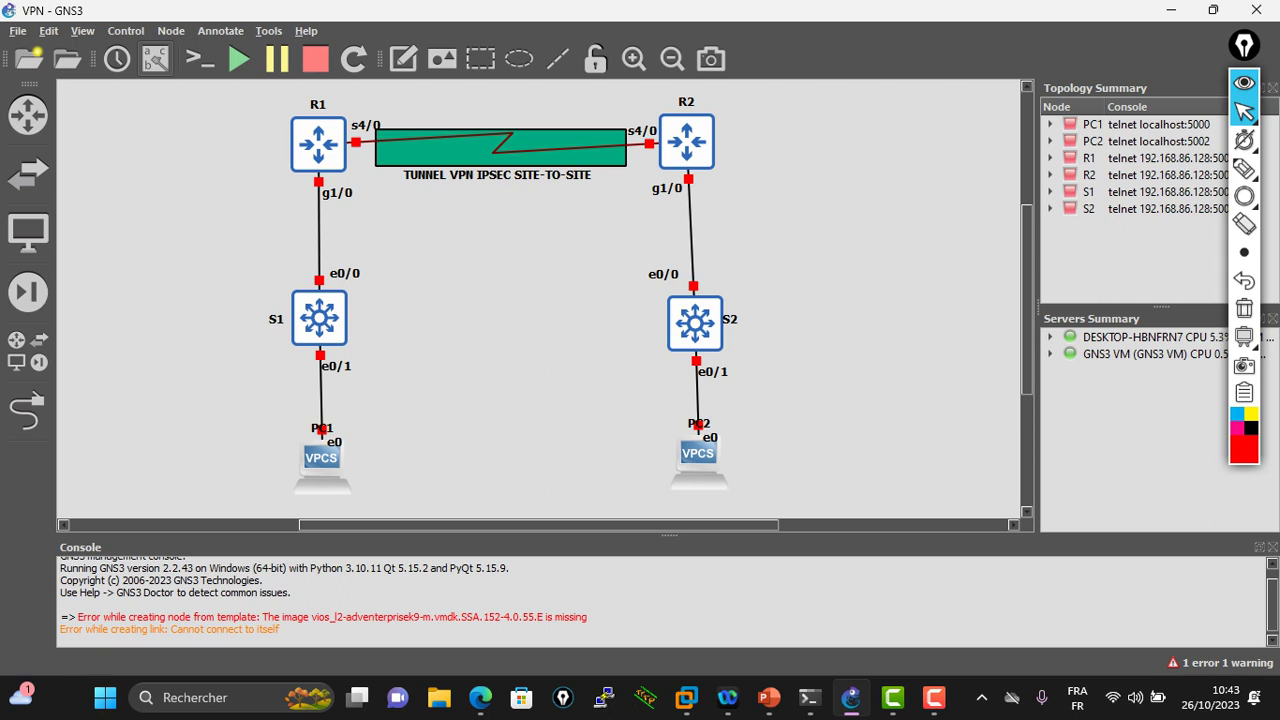
Delete the missing-image error text from the console output
{"action": "left_click_drag", "start_coordinate": [78, 617], "coordinate": [588, 617]}
{"action": "right_click", "coordinate": [545, 620]}
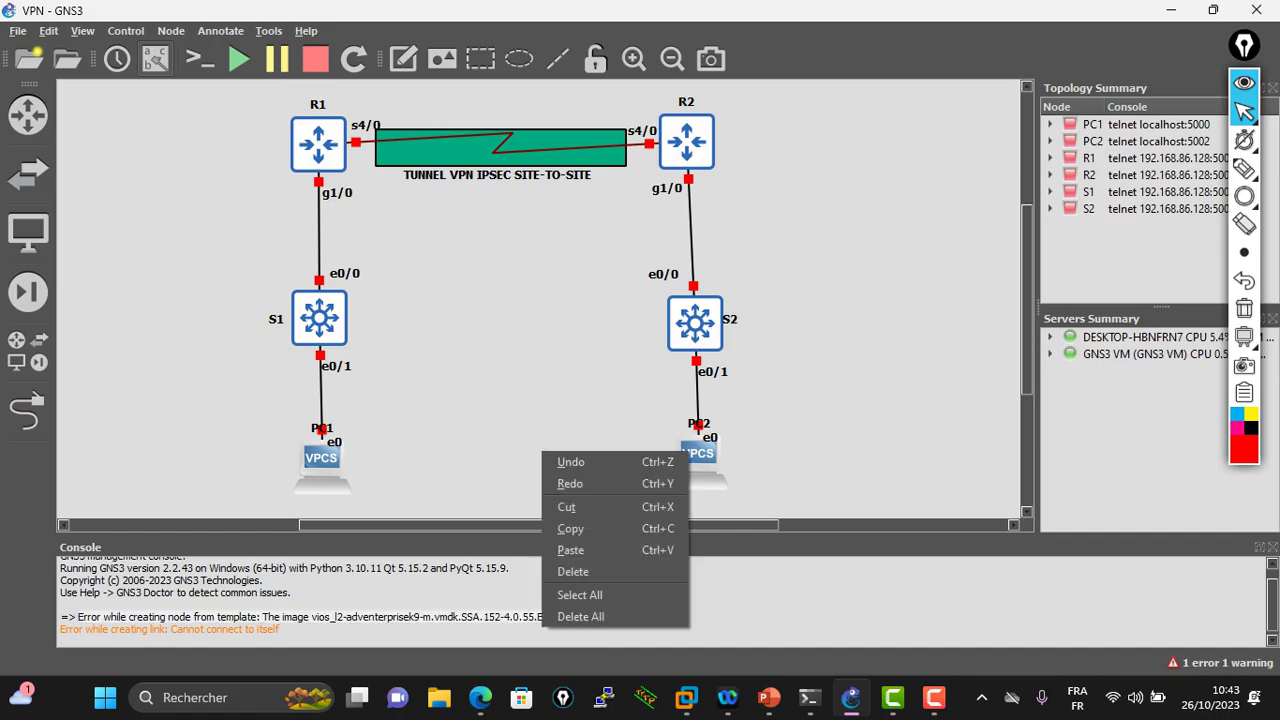
{"action": "left_click", "coordinate": [580, 595]}
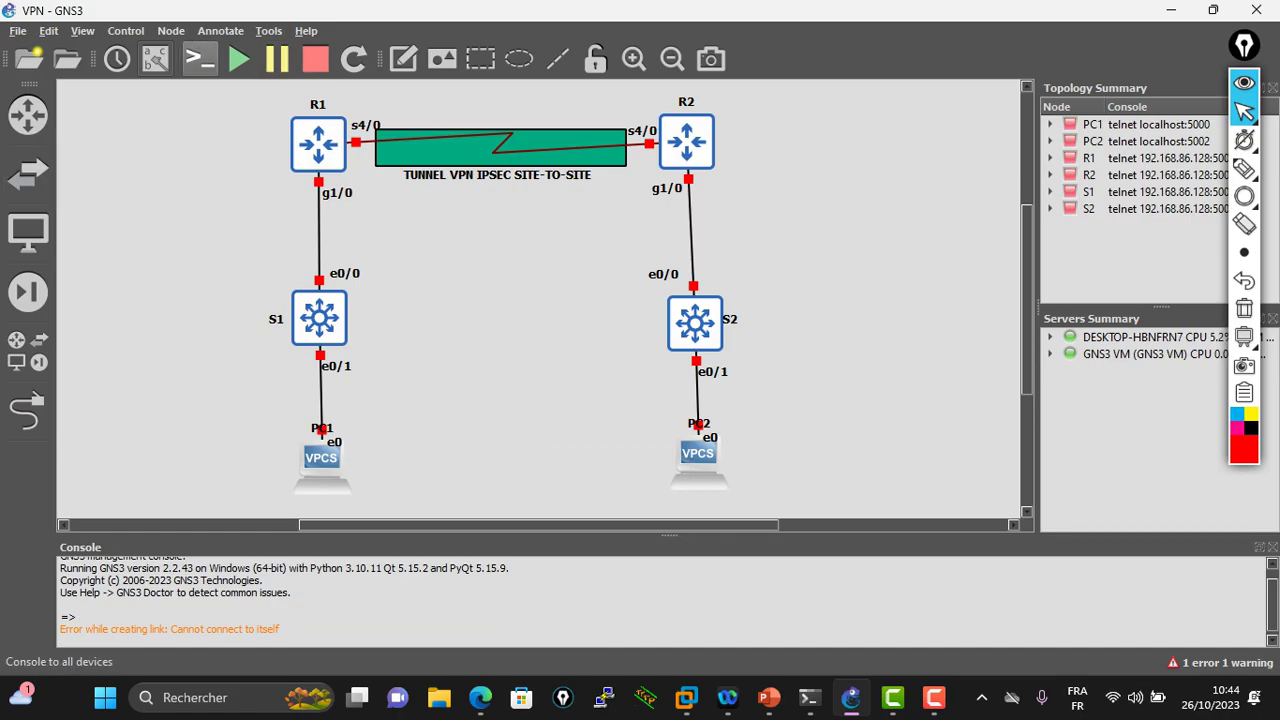
Check Site 1's subnet in the course PDF in Edge and add the note 10.0.1.0/24 beside the R1–S1 link
{"action": "left_click", "coordinate": [403, 58]}
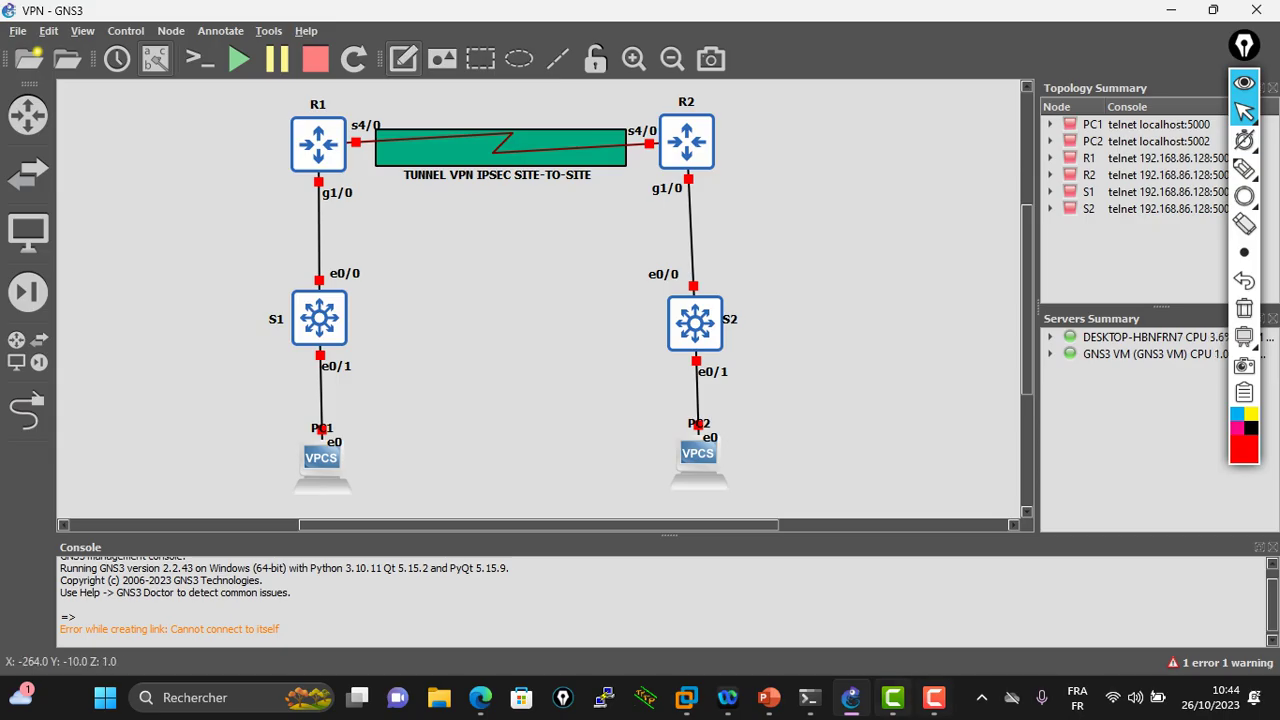
{"action": "left_click", "coordinate": [480, 697]}
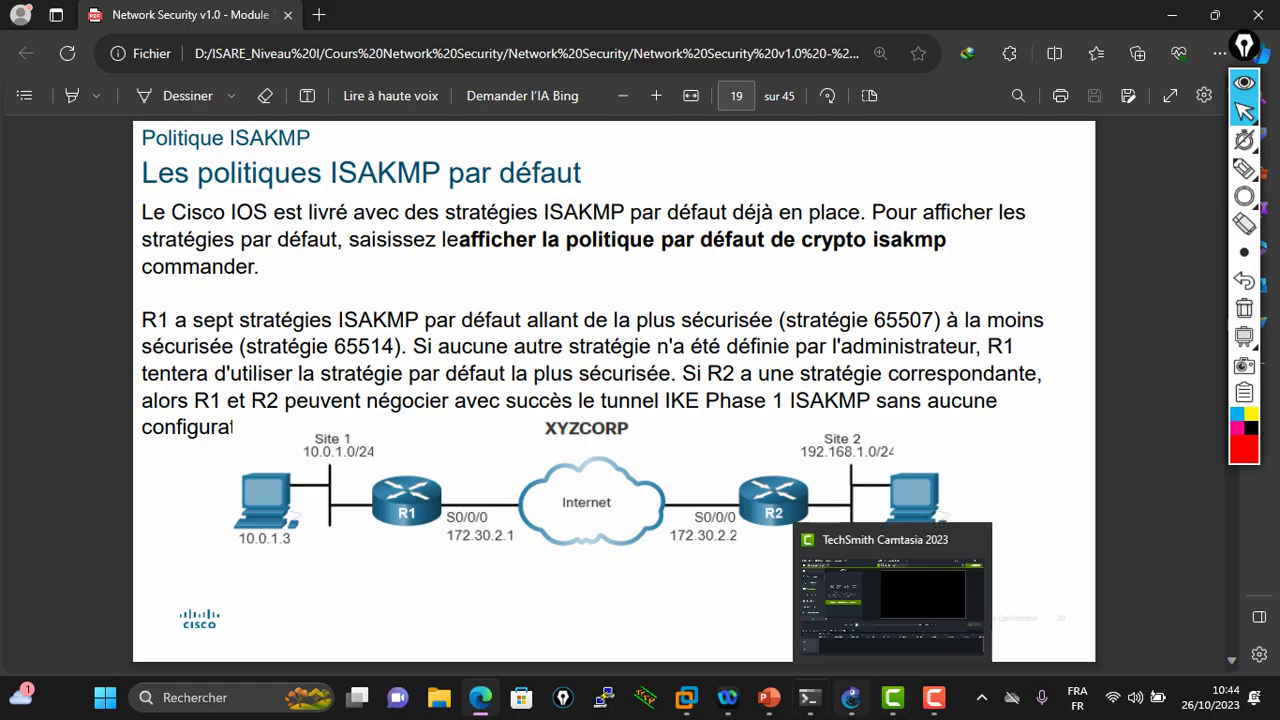
{"action": "mouse_move", "coordinate": [851, 697]}
{"action": "left_click", "coordinate": [860, 610]}
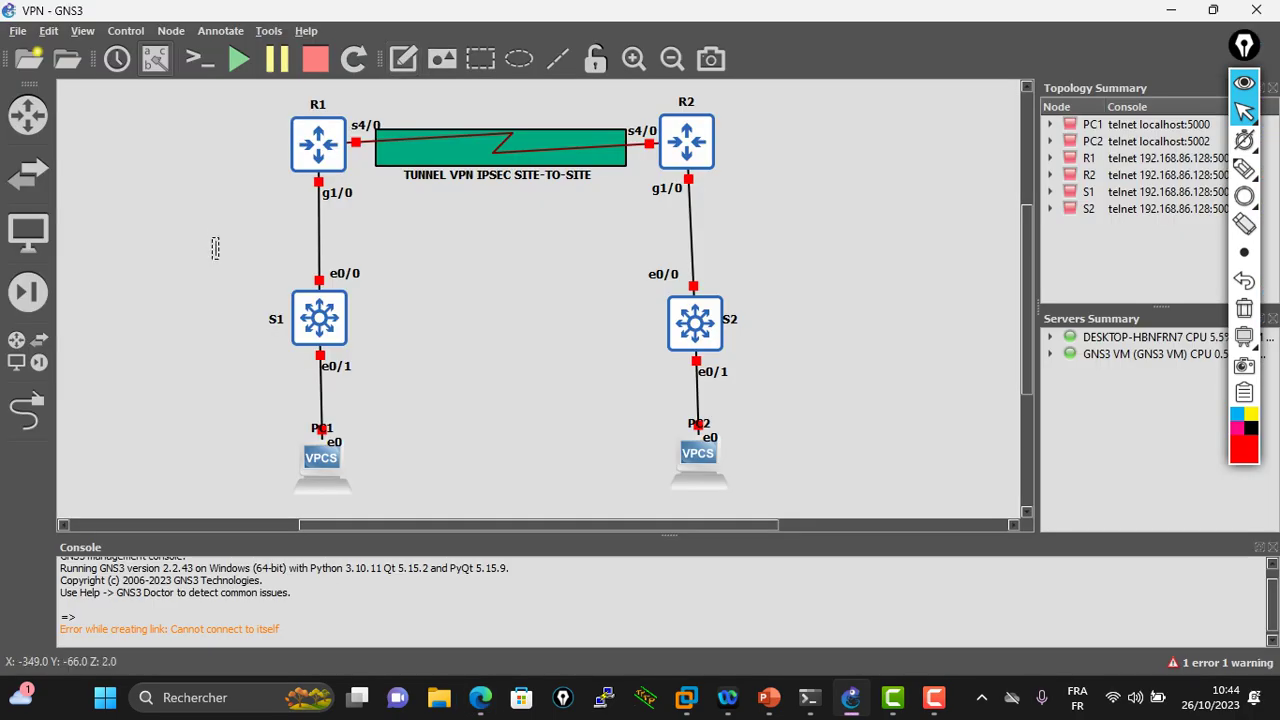
{"action": "type", "text": "0.0.1"}
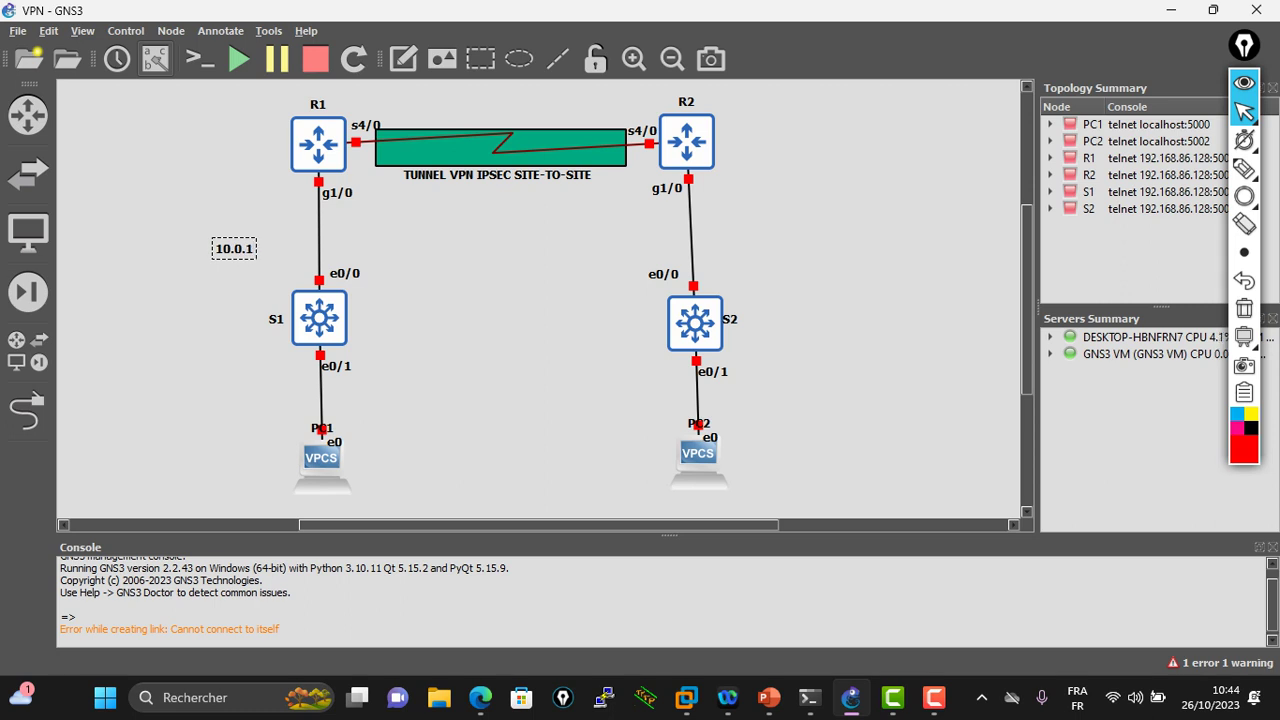
{"action": "type", "text": ".0/24"}
{"action": "left_click", "coordinate": [245, 290]}
{"action": "left_click_drag", "start_coordinate": [251, 249], "coordinate": [246, 243]}
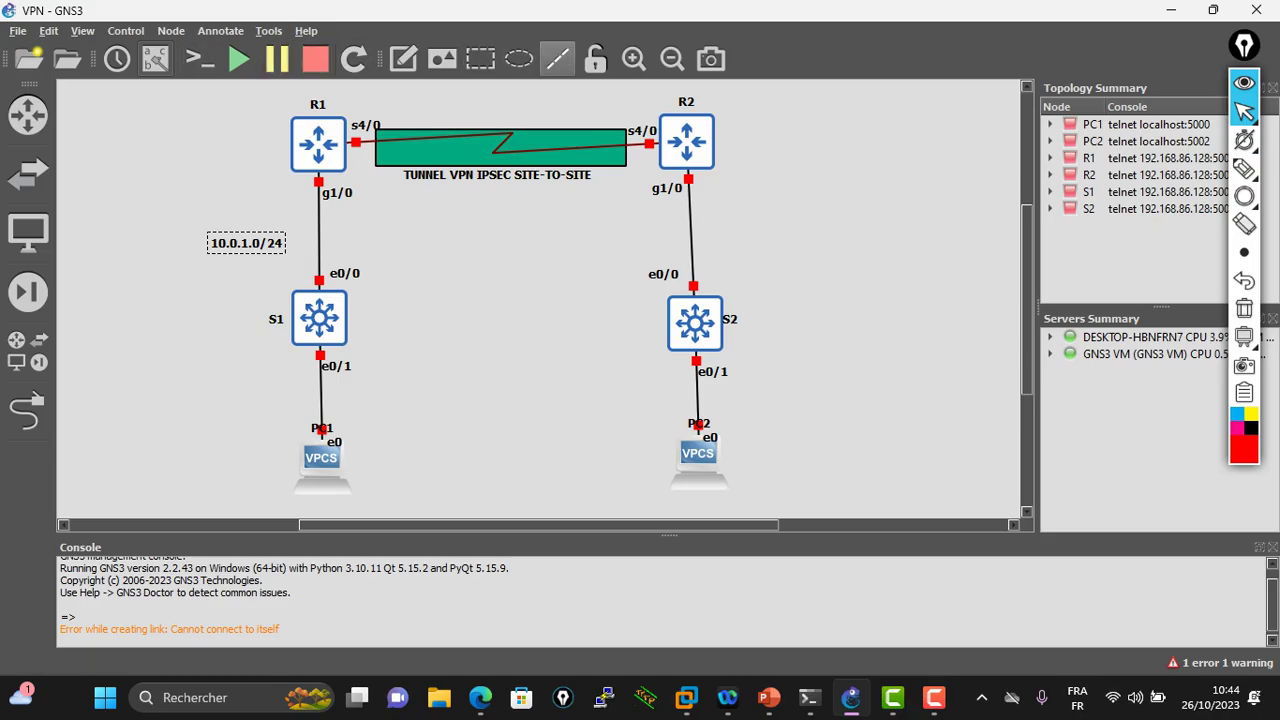
Select all topology items and shift them together slightly toward the right of the workspace
{"action": "left_click", "coordinate": [633, 58]}
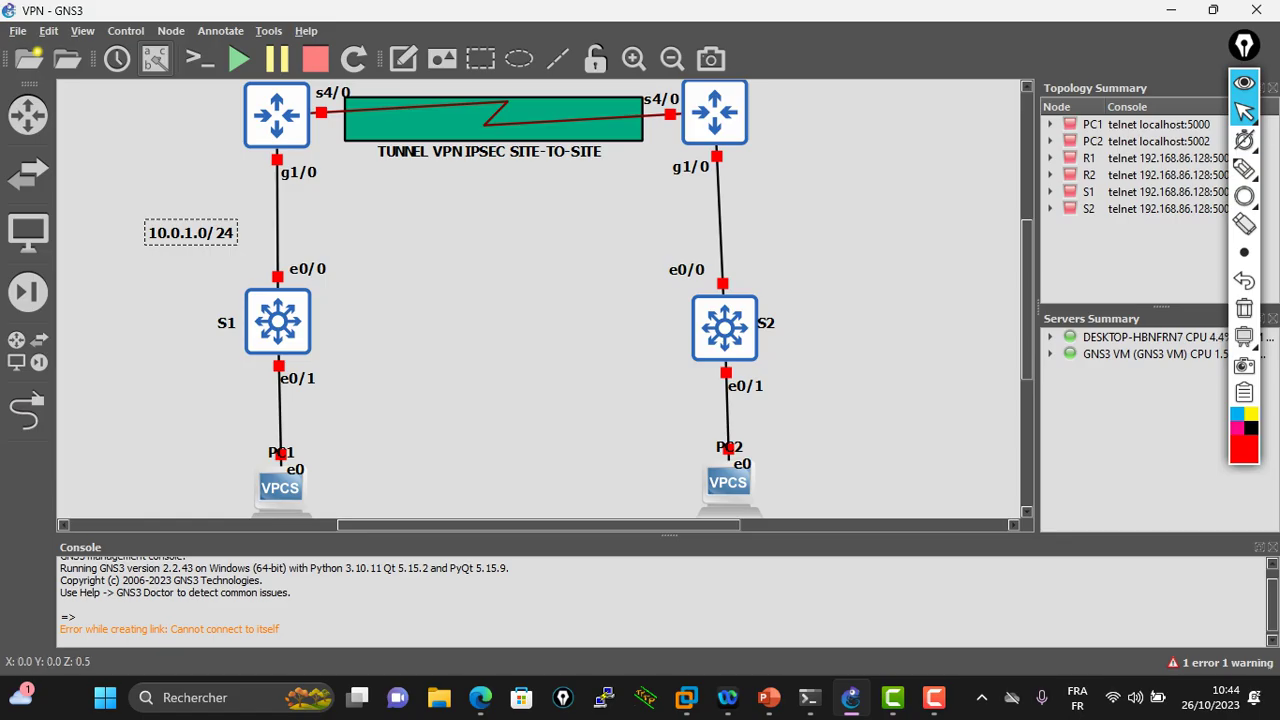
{"action": "left_click_drag", "start_coordinate": [87, 88], "coordinate": [940, 518]}
{"action": "left_click_drag", "start_coordinate": [502, 114], "coordinate": [547, 118]}
{"action": "left_click", "coordinate": [480, 244]}
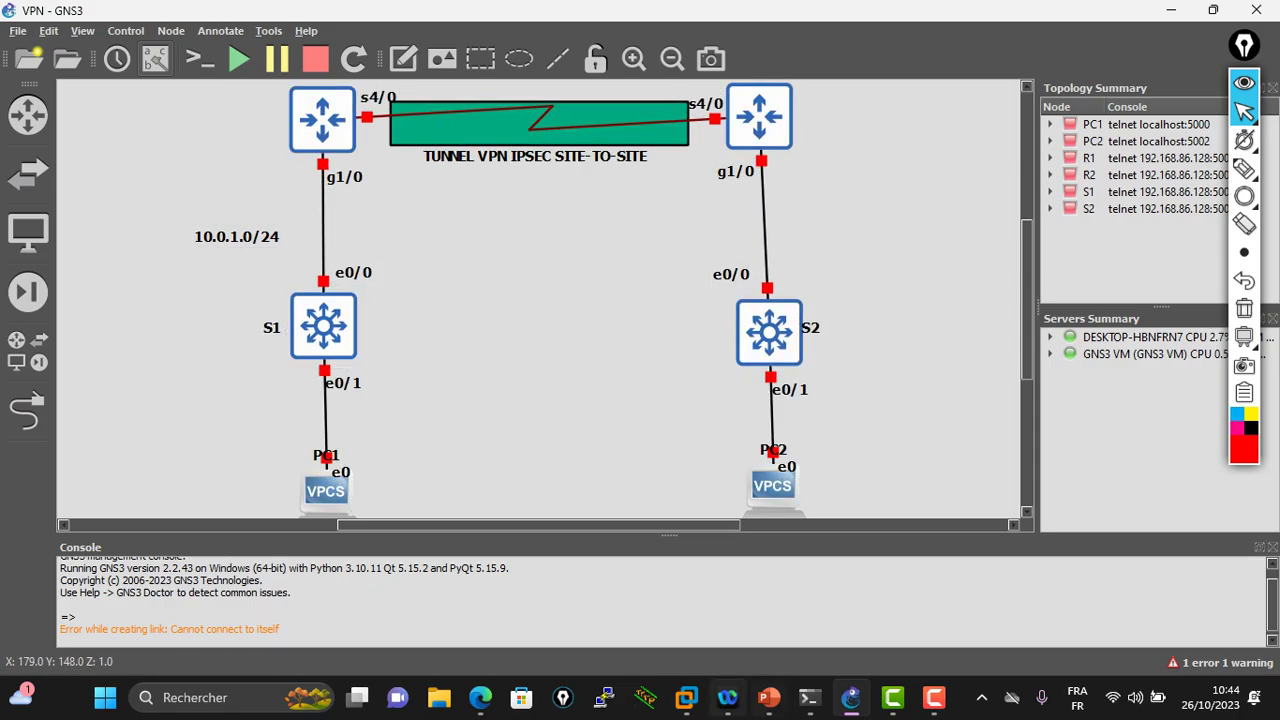
Look up Site 2's subnet in the course PDF in Edge and add the note 192.168.1.0/24 beside the R2–S2 link
{"action": "left_click", "coordinate": [480, 697]}
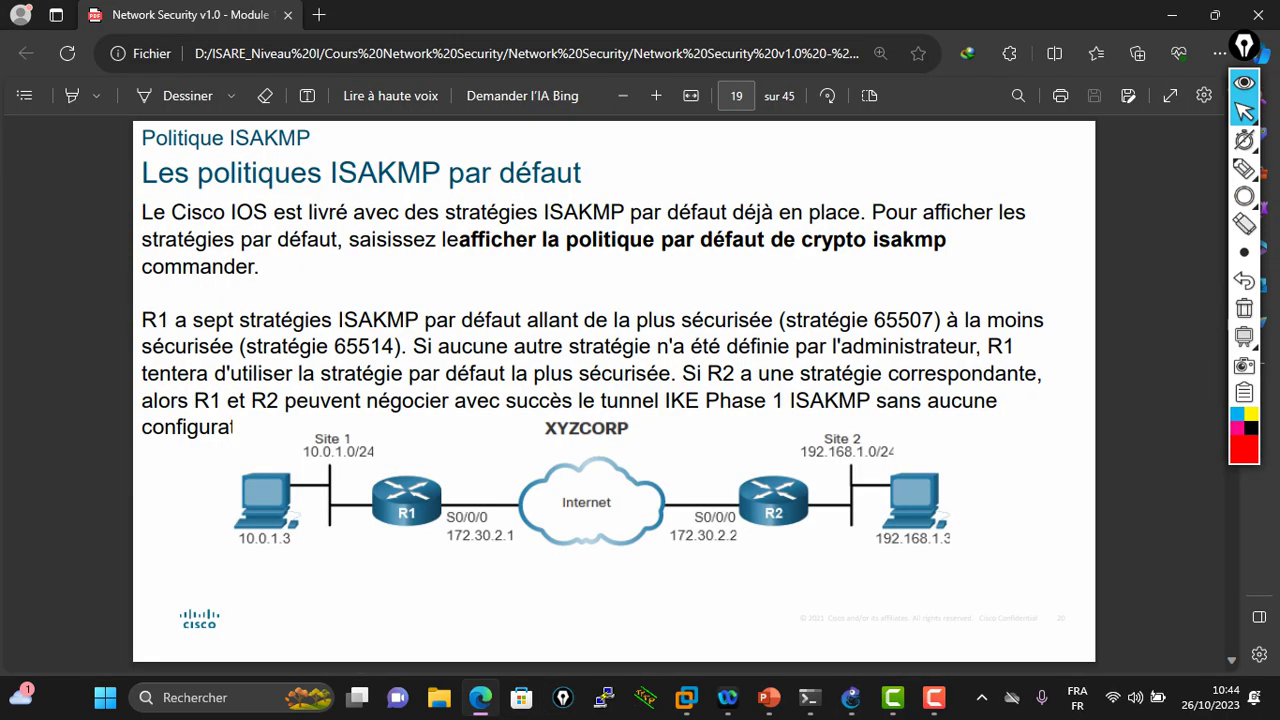
{"action": "left_click", "coordinate": [480, 697]}
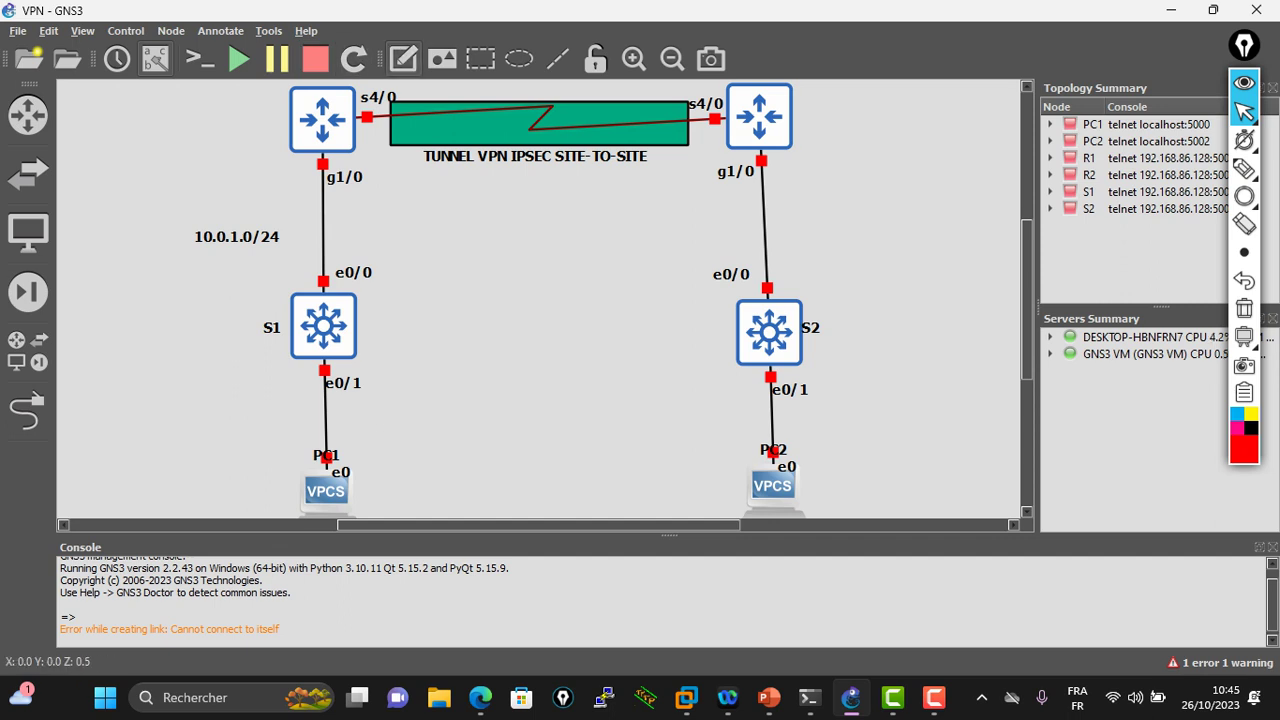
{"action": "left_click", "coordinate": [796, 218]}
{"action": "type", "text": "192"}
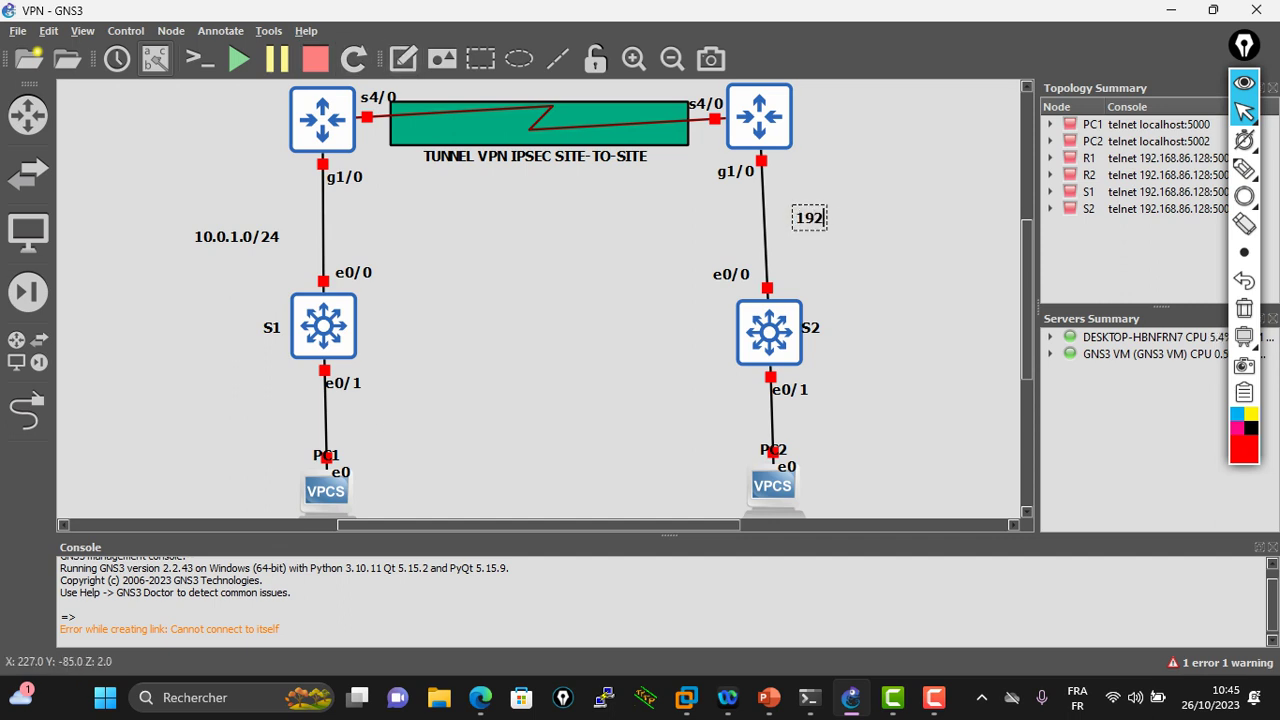
{"action": "type", "text": ".168.1"}
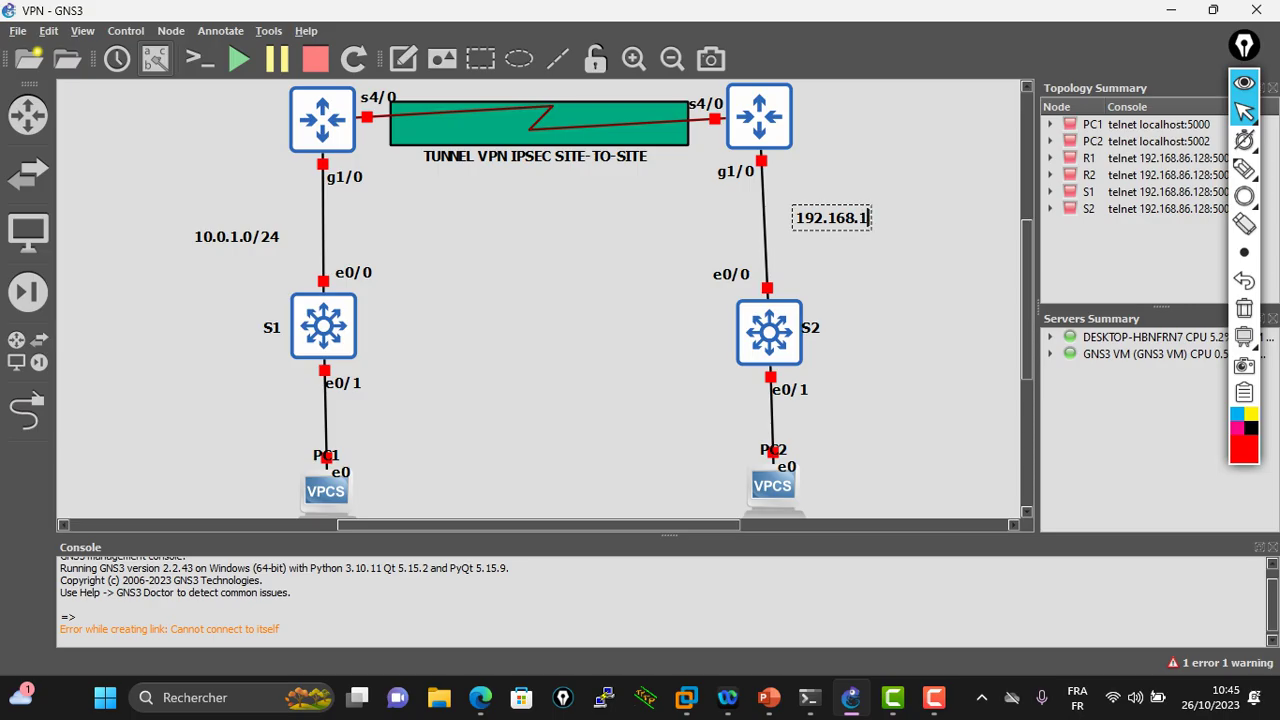
{"action": "type", "text": ".0/24"}
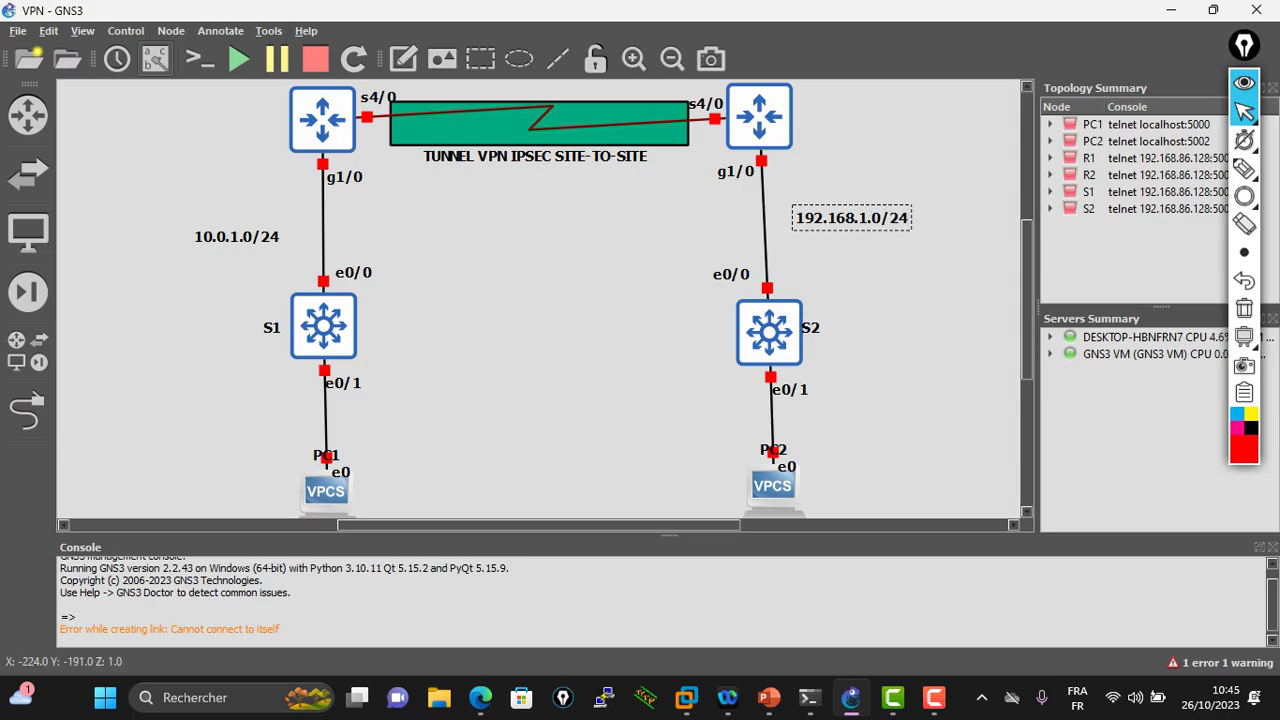
Add a text note reading "SITE A" above the 10.0.1.0/24 label
{"action": "left_click", "coordinate": [403, 58]}
{"action": "left_click", "coordinate": [204, 200]}
{"action": "type", "text": "SITE"}
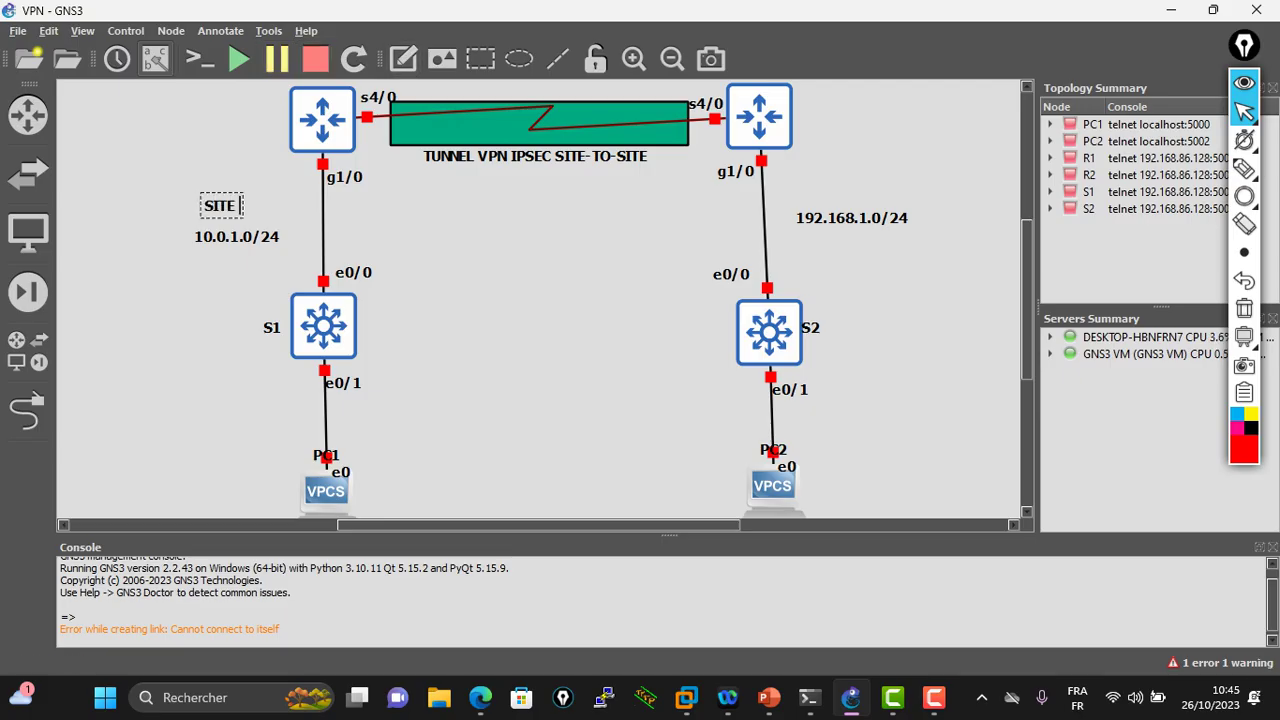
{"action": "type", "text": " A"}
{"action": "key", "text": "Escape"}
Duplicate the SITE A note, place the copy above the 192.168.1.0/24 label and change its text to "SITE B"
{"action": "left_click", "coordinate": [212, 205]}
{"action": "right_click", "coordinate": [212, 205]}
{"action": "left_click", "coordinate": [250, 209]}
{"action": "left_click_drag", "start_coordinate": [250, 230], "coordinate": [846, 183]}
{"action": "double_click", "coordinate": [846, 183]}
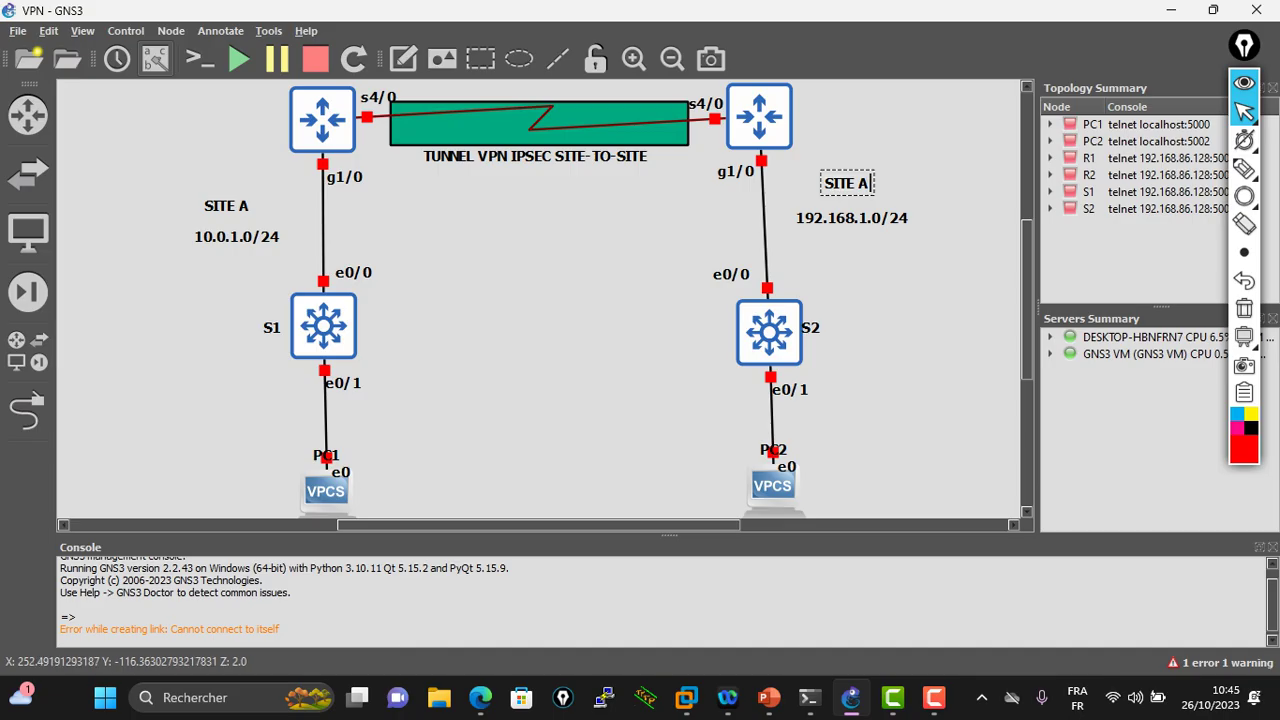
{"action": "key", "text": "BackSpace"}
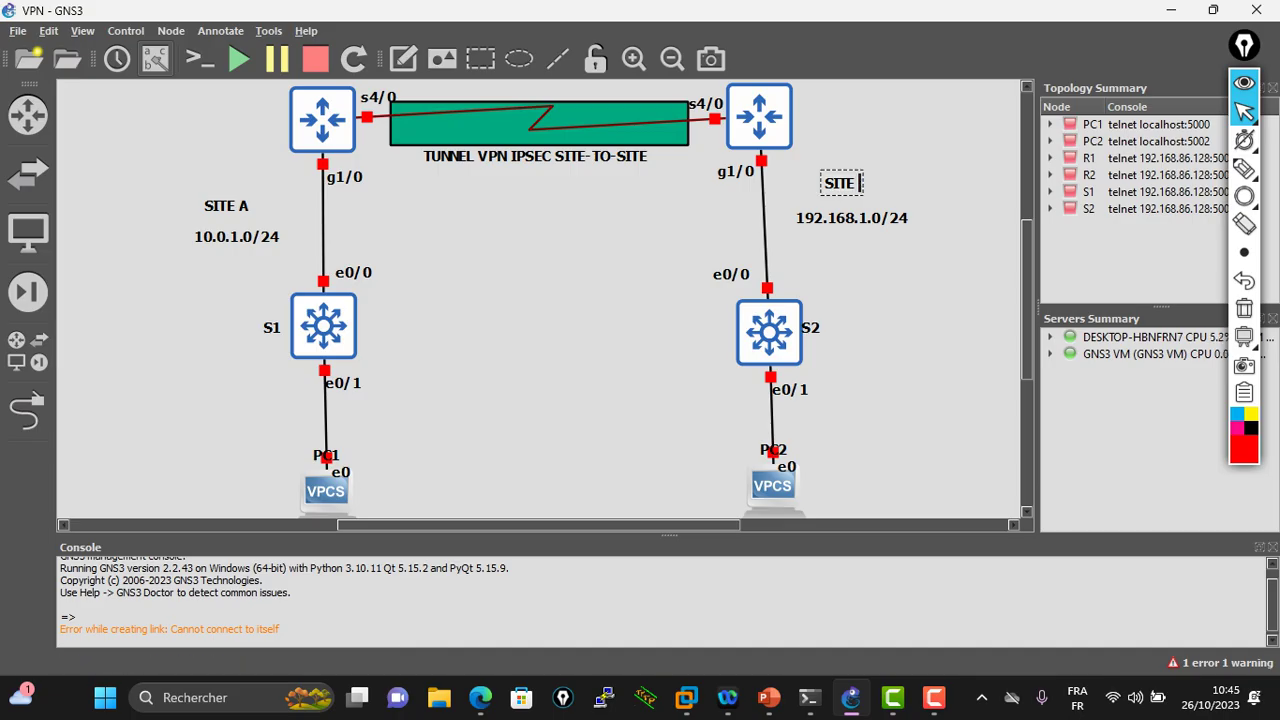
{"action": "type", "text": "B"}
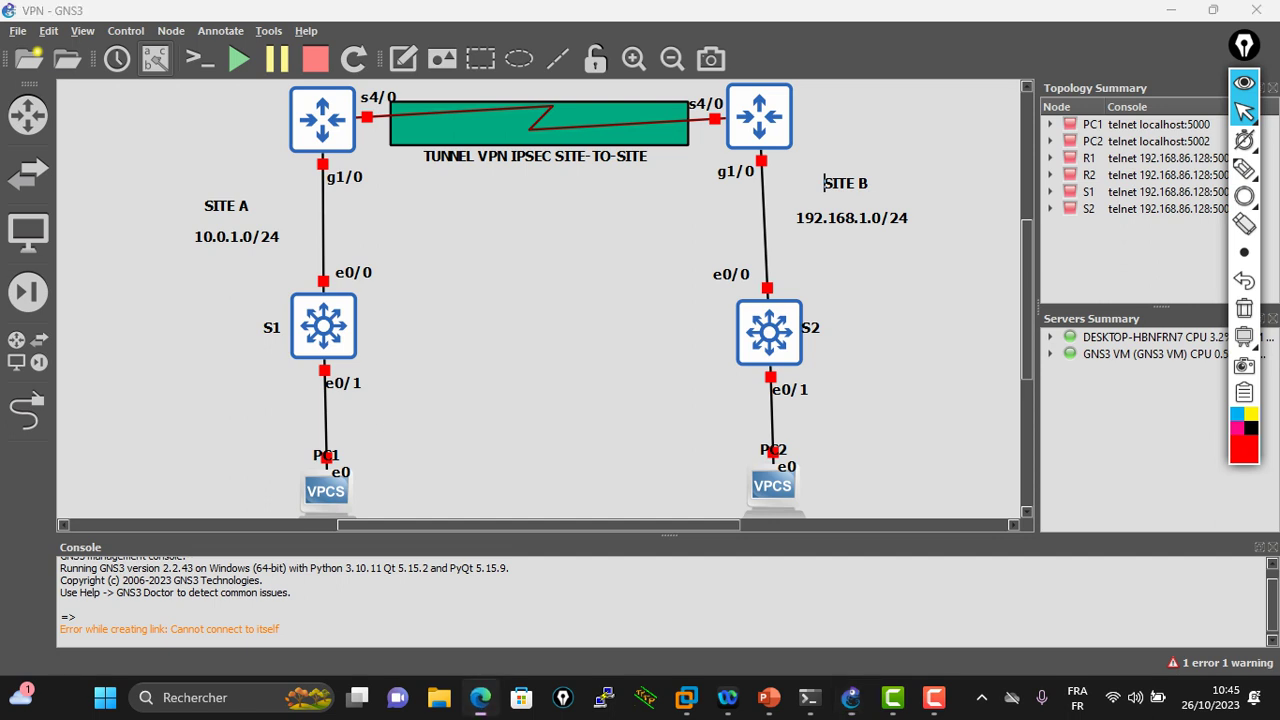
Check the host address in the course PDF in Edge, then add the note 10.0.1.3 and place it beside PC1
{"action": "left_click", "coordinate": [480, 697]}
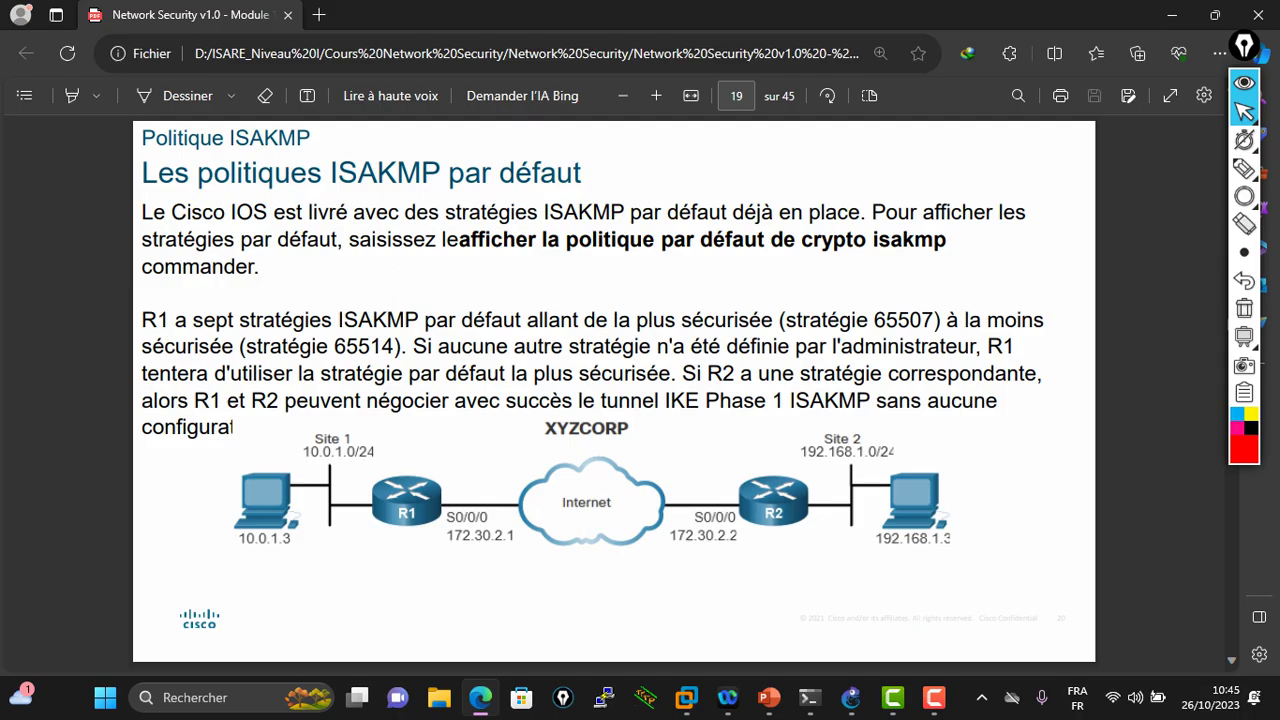
{"action": "left_click", "coordinate": [1172, 14]}
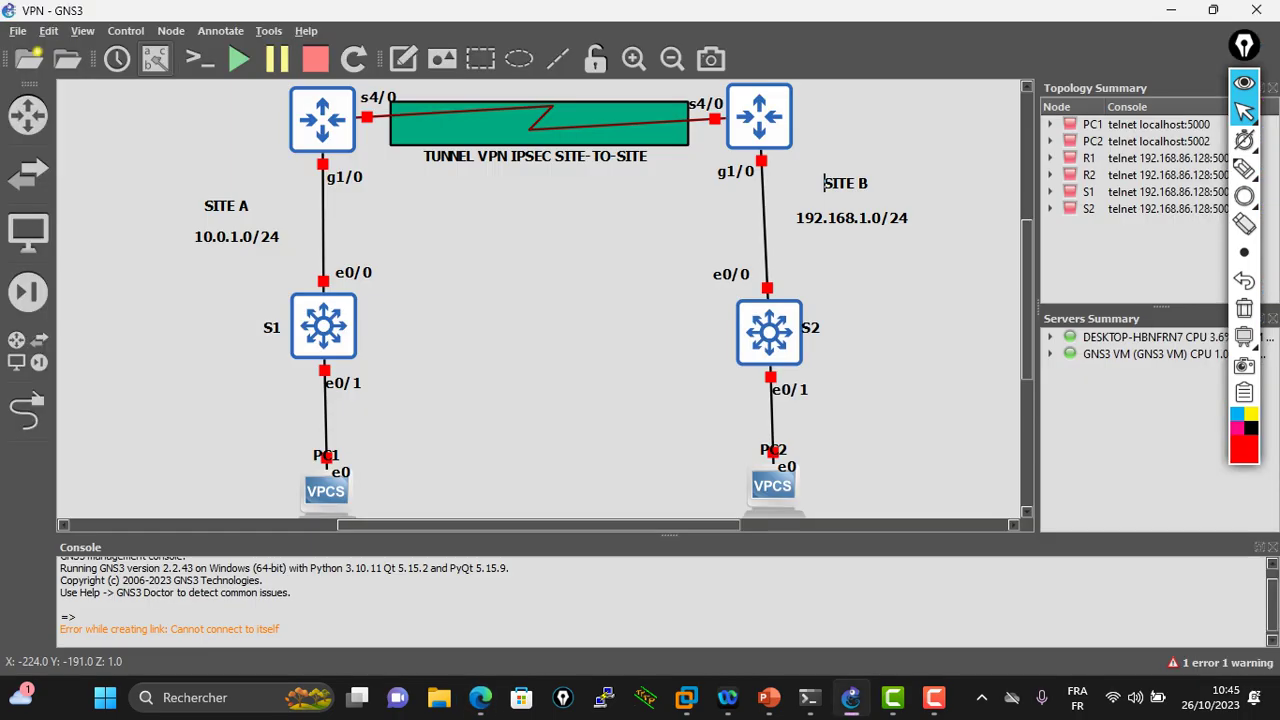
{"action": "left_click", "coordinate": [403, 58]}
{"action": "left_click", "coordinate": [375, 494]}
{"action": "type", "text": "10.0.1.3"}
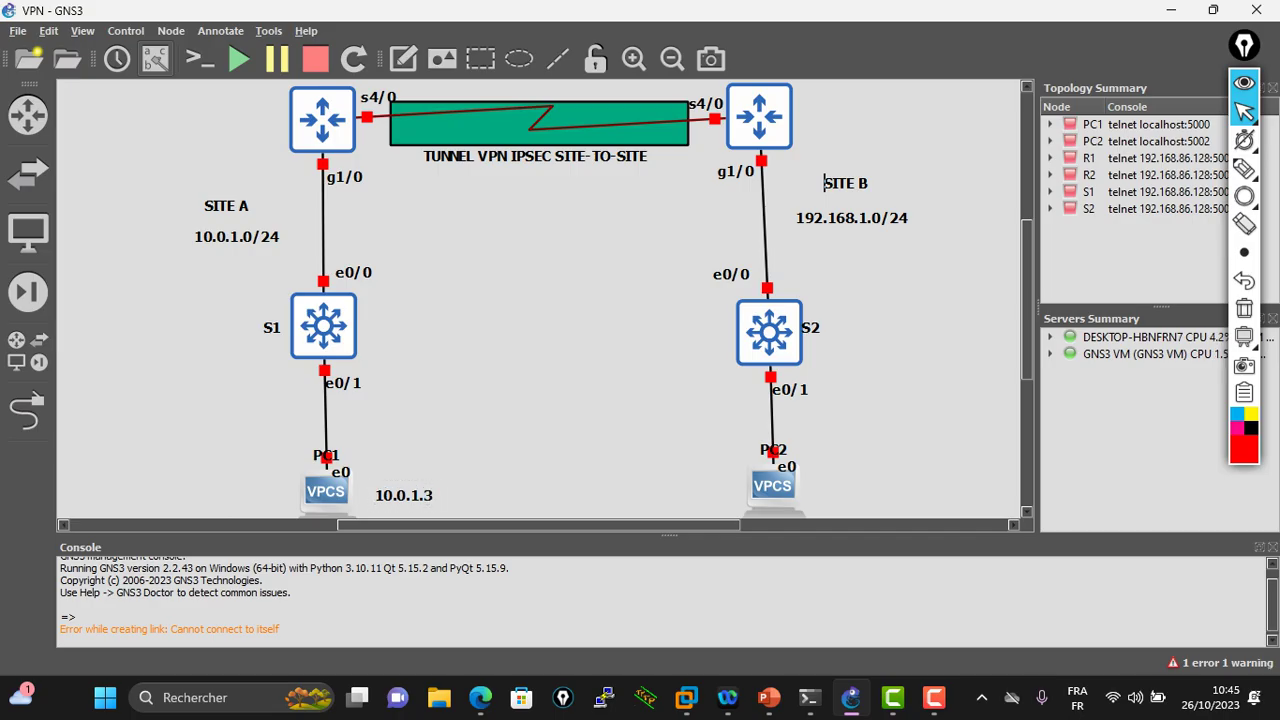
{"action": "left_click_drag", "start_coordinate": [404, 495], "coordinate": [253, 481]}
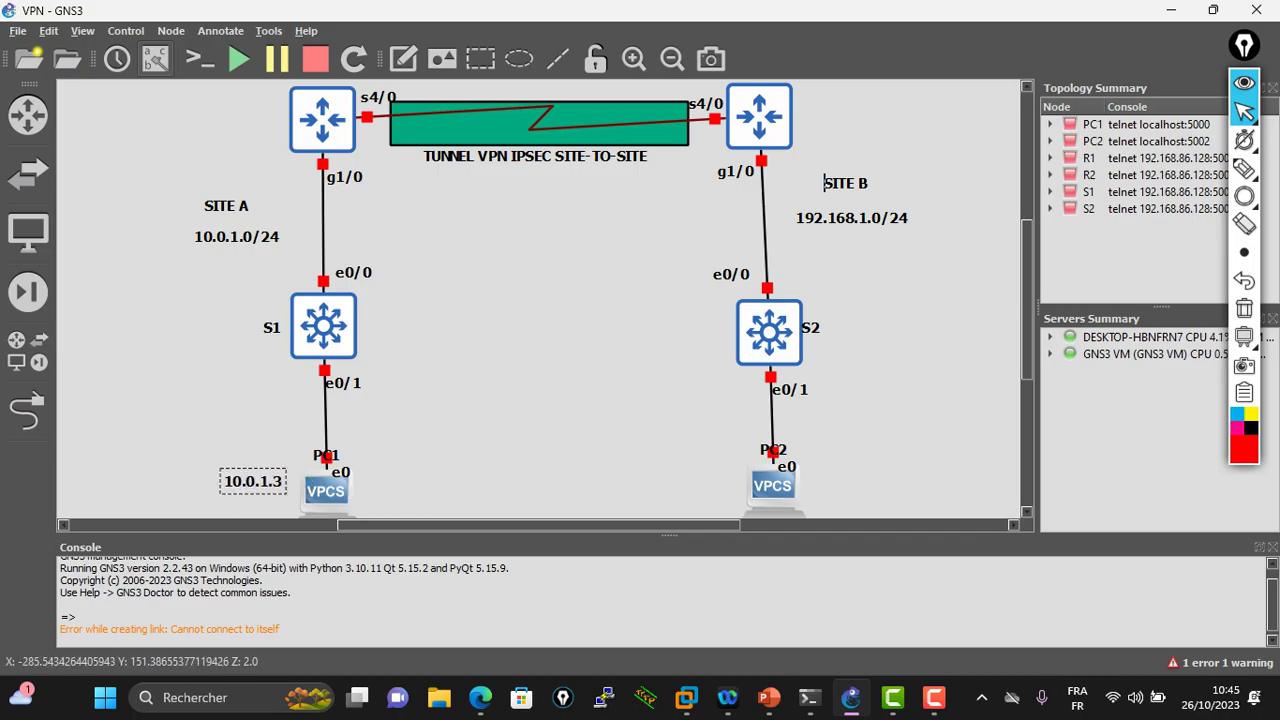
Add a text note reading 192.168.1.3 beside PC2
{"action": "left_click", "coordinate": [404, 59]}
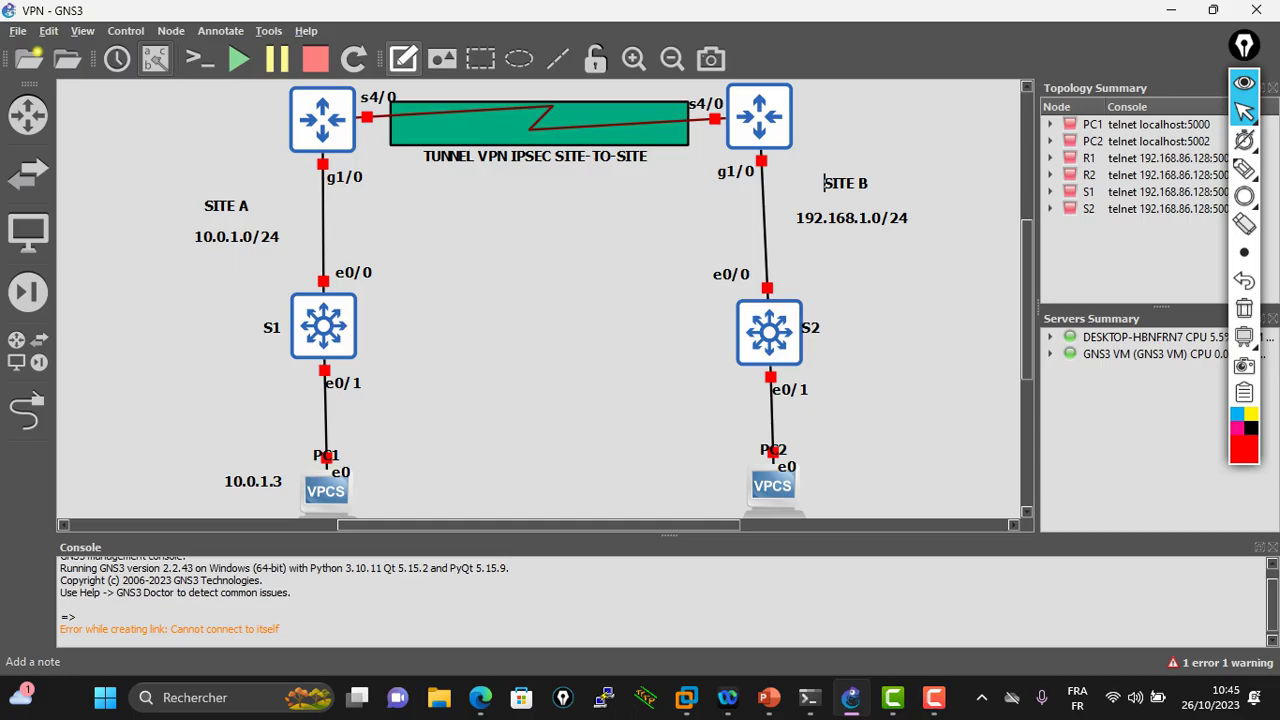
{"action": "left_click", "coordinate": [830, 487]}
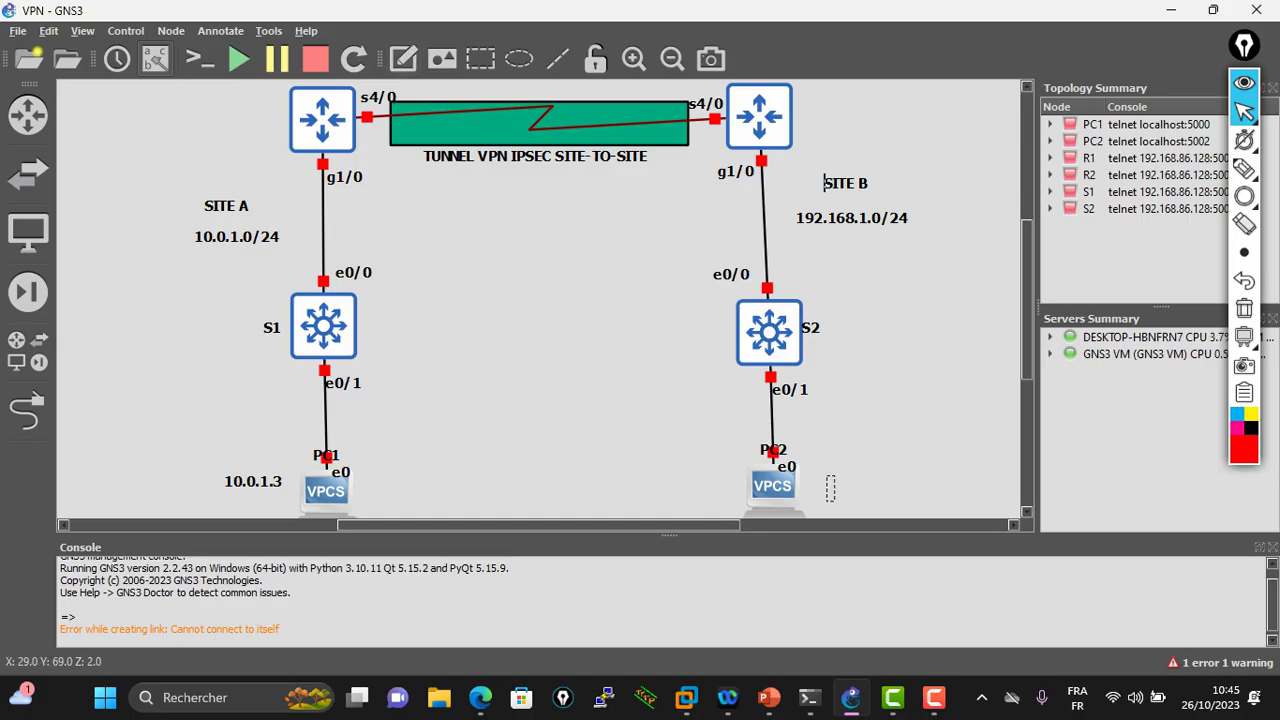
{"action": "type", "text": "192.168."}
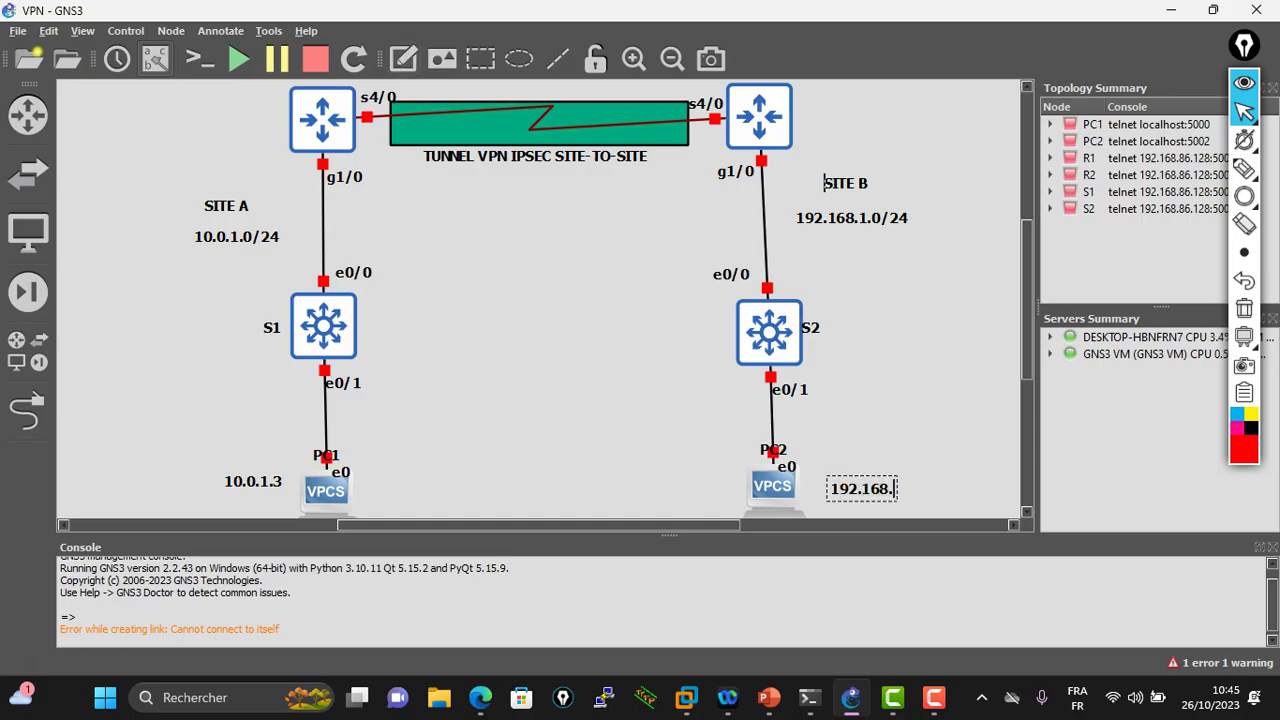
{"action": "type", "text": "1.3"}
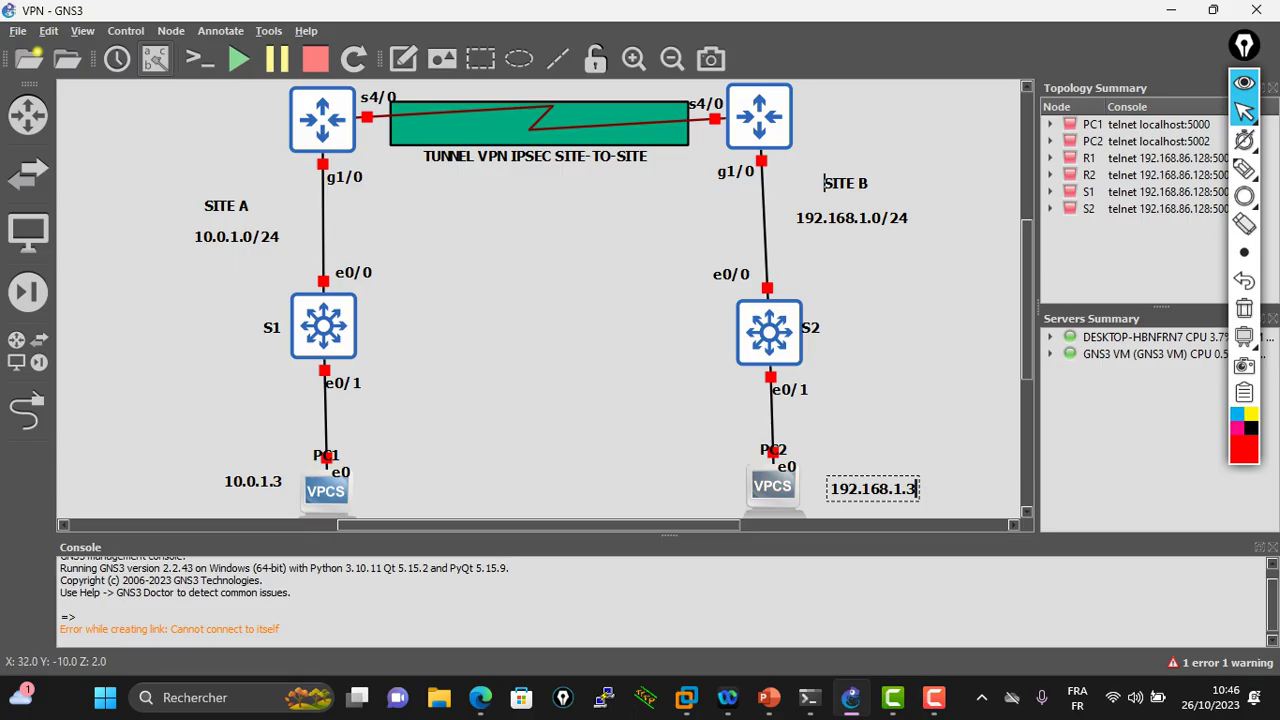
{"action": "key", "text": "Escape"}
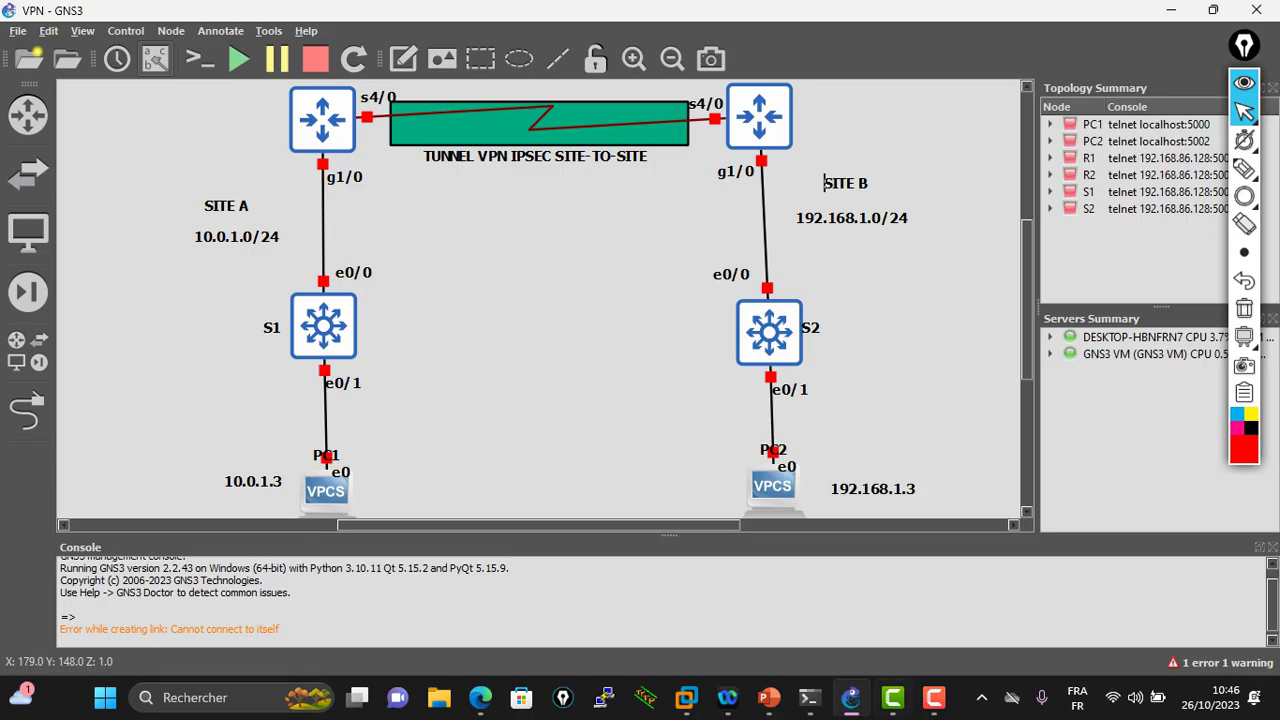
Check the course PDF diagram in Edge, then in GNS3 duplicate PC1's 10.0.1.3 note beside R1's g1/0 interface and change it to 10.0.1.1
{"action": "left_click", "coordinate": [480, 697]}
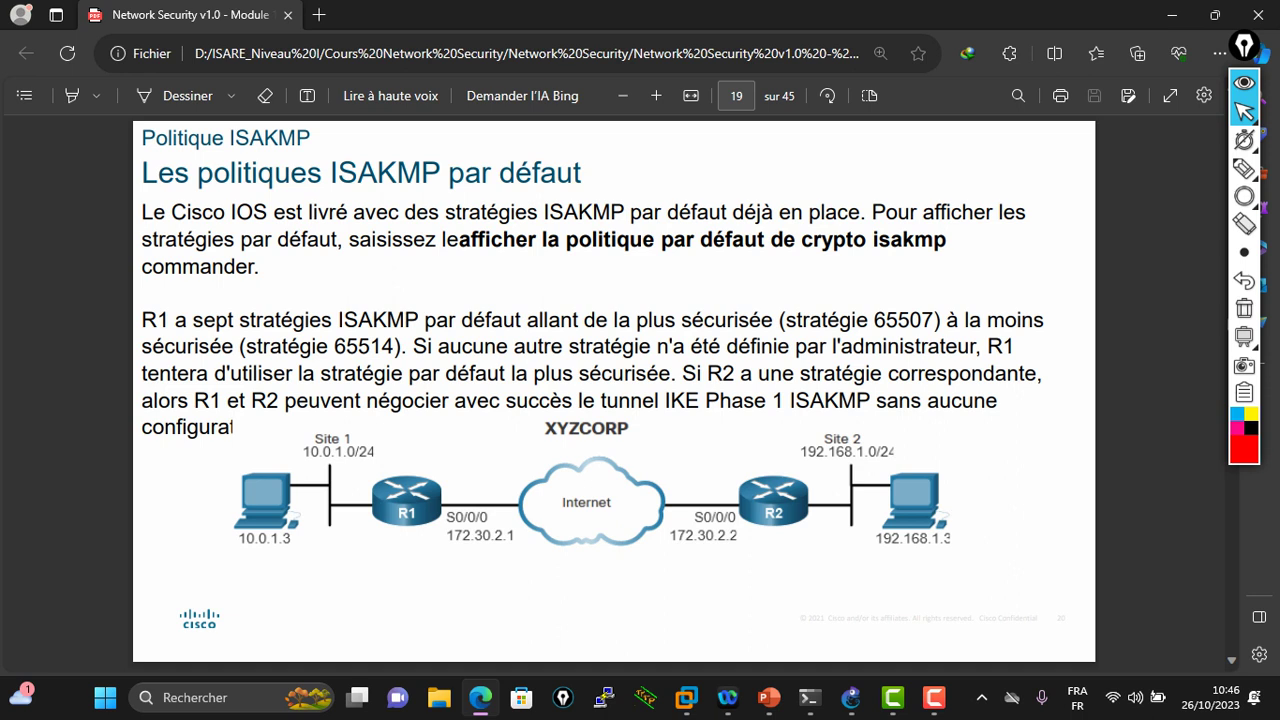
{"action": "left_click", "coordinate": [1172, 15]}
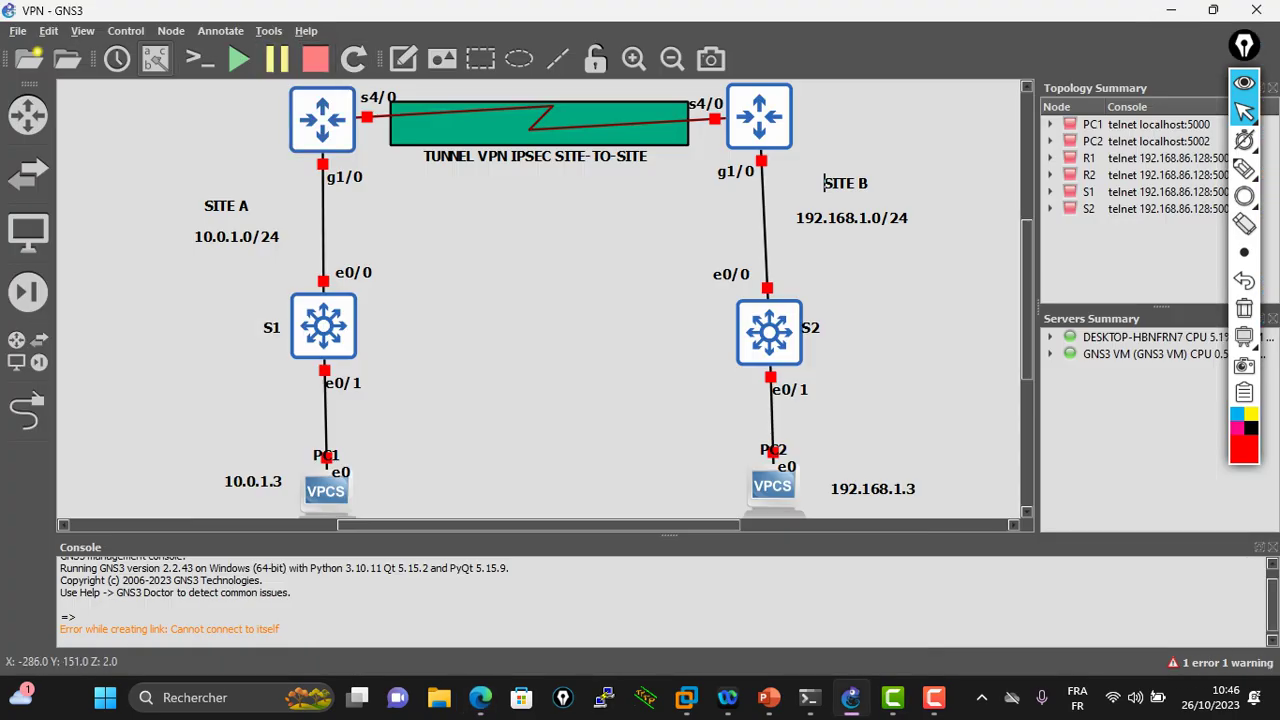
{"action": "right_click", "coordinate": [285, 484]}
{"action": "left_click", "coordinate": [349, 497]}
{"action": "left_click_drag", "start_coordinate": [271, 500], "coordinate": [276, 165]}
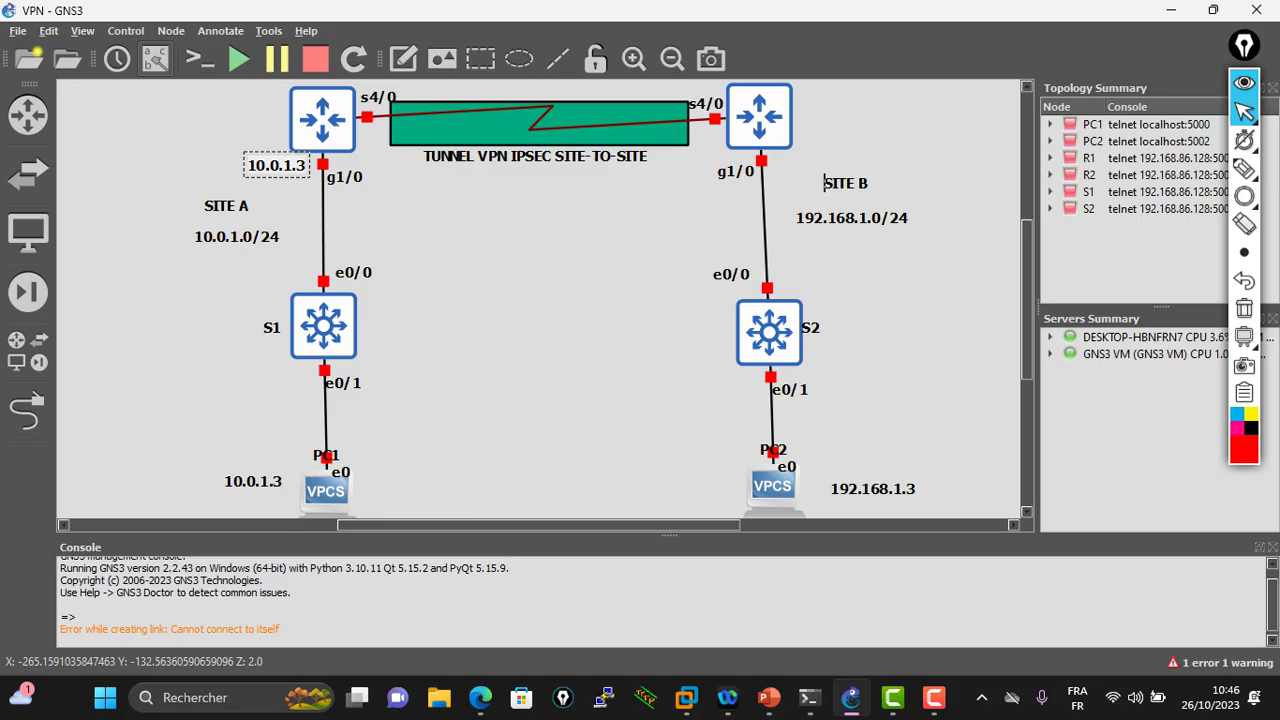
{"action": "key", "text": "BackSpace"}
{"action": "type", "text": "1"}
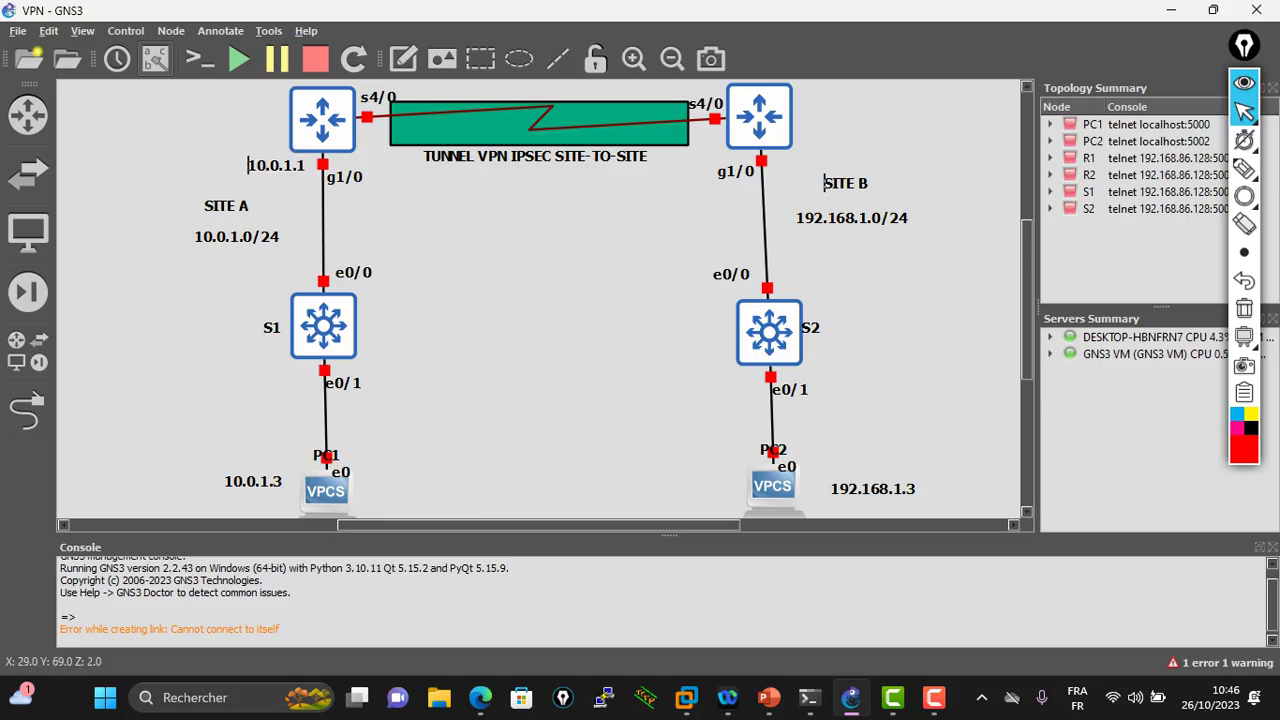
Duplicate PC2's 192.168.1.3 note beside R2's g1/0 as 192.168.1.1, and shift the SITE B and 192.168.1.0/24 labels down to make room
{"action": "right_click", "coordinate": [866, 489]}
{"action": "left_click", "coordinate": [905, 498]}
{"action": "left_click_drag", "start_coordinate": [895, 511], "coordinate": [823, 163]}
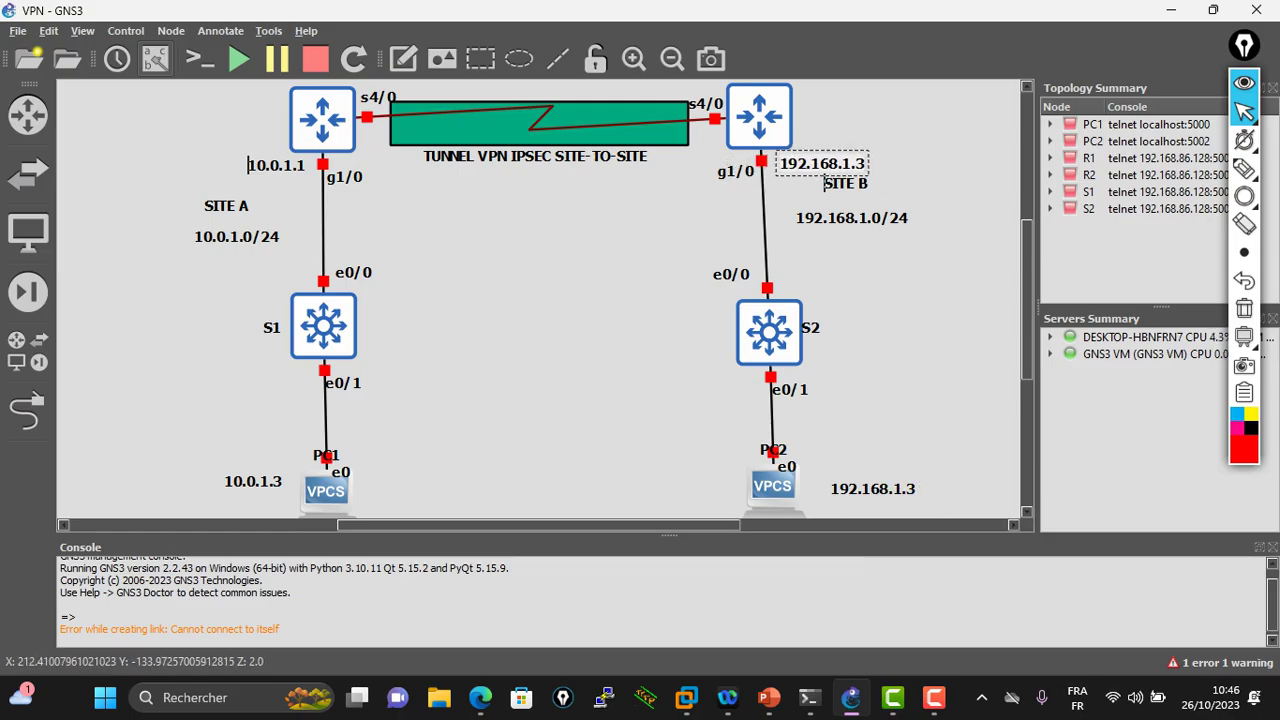
{"action": "key", "text": "BackSpace"}
{"action": "type", "text": "1"}
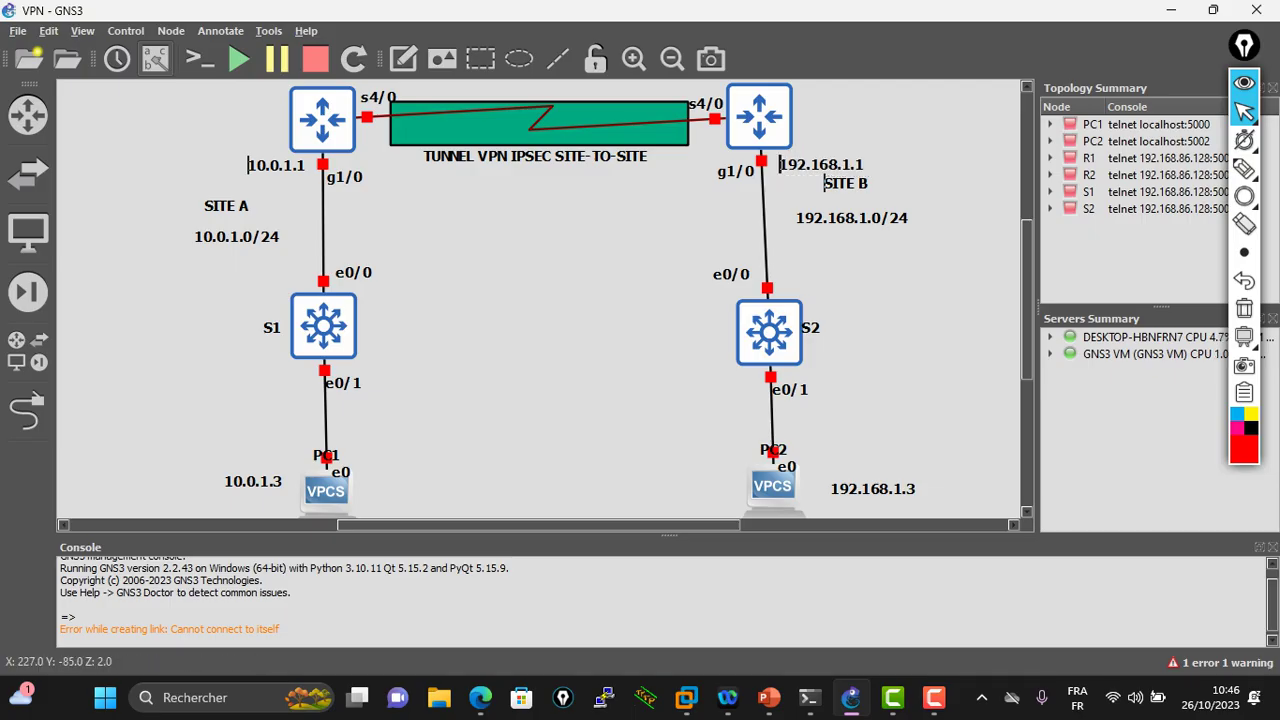
{"action": "left_click_drag", "start_coordinate": [820, 217], "coordinate": [824, 239]}
{"action": "left_click_drag", "start_coordinate": [846, 183], "coordinate": [848, 216]}
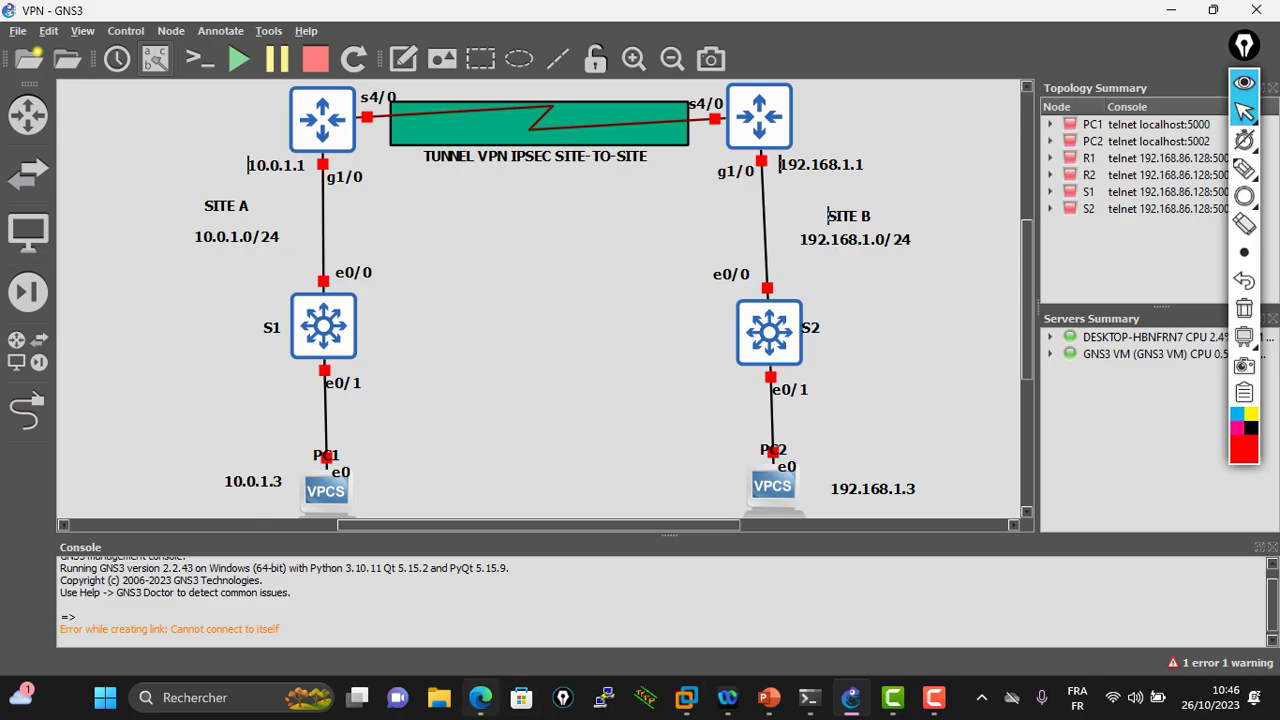
Check the inter-router addresses in the course PDF in Edge, then begin a text note in GNS3 reading "172.30." below the tunnel caption
{"action": "left_click", "coordinate": [480, 697]}
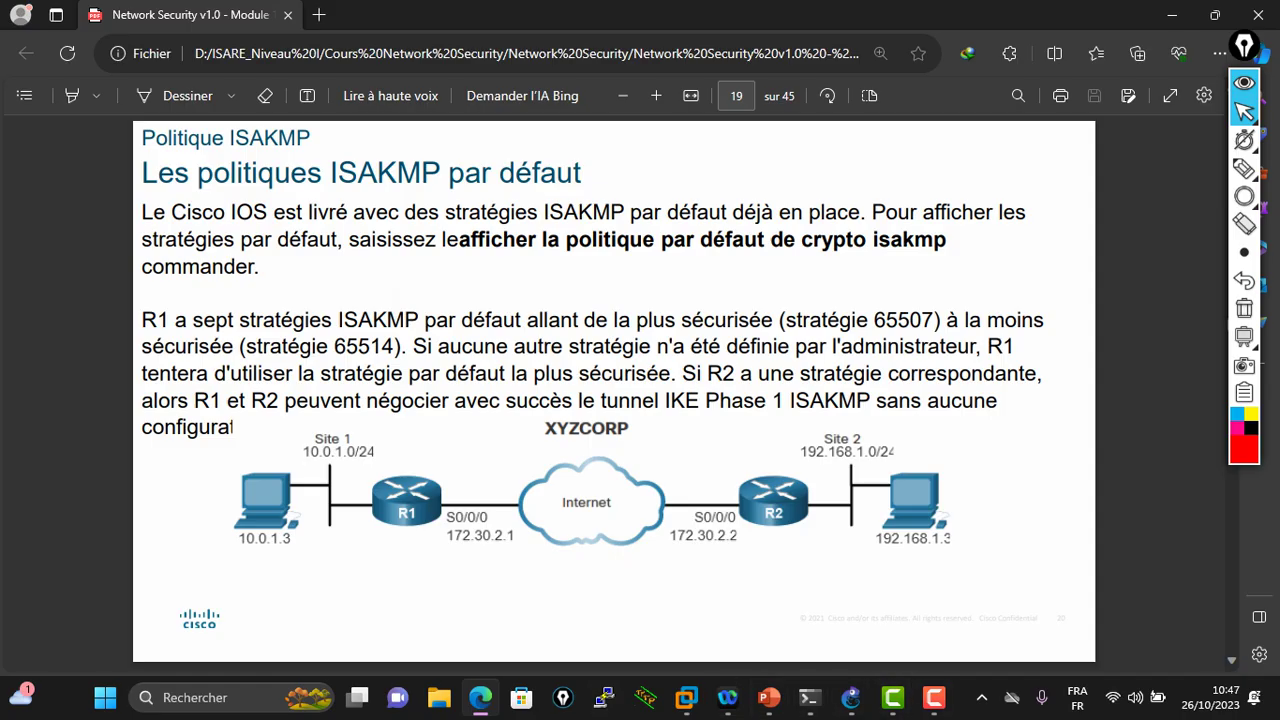
{"action": "mouse_move", "coordinate": [768, 697]}
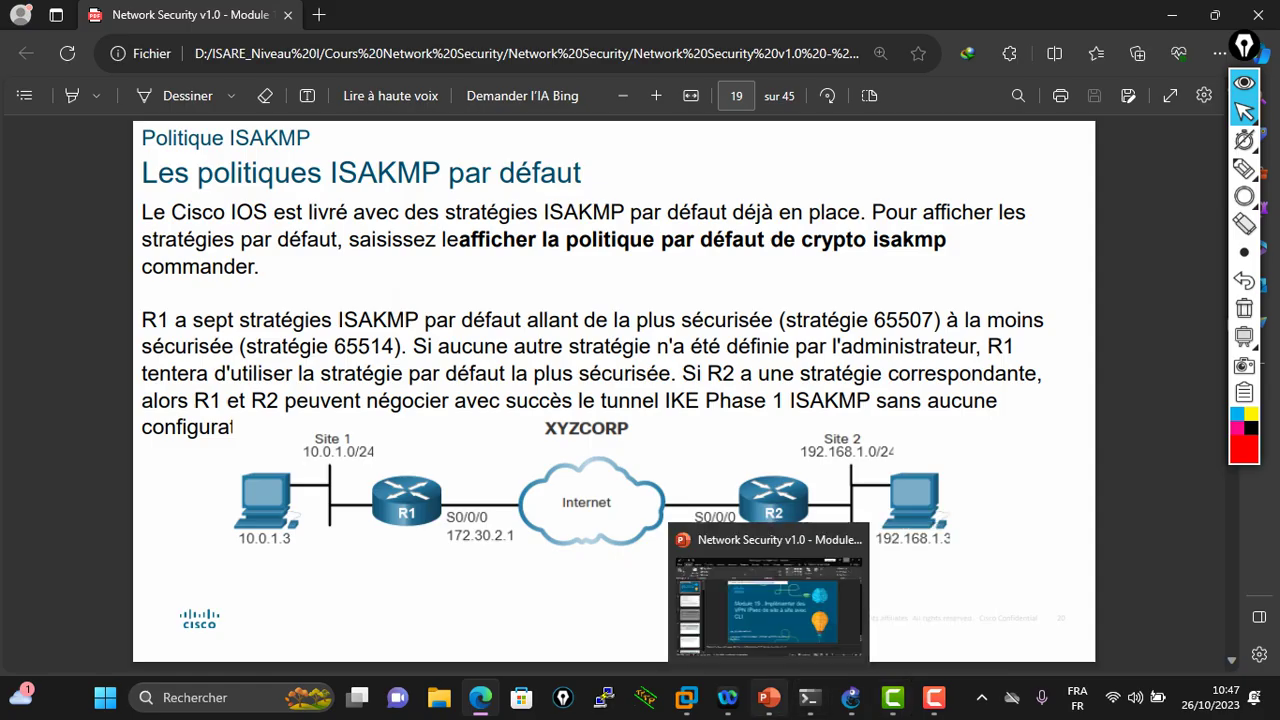
{"action": "left_click", "coordinate": [851, 697]}
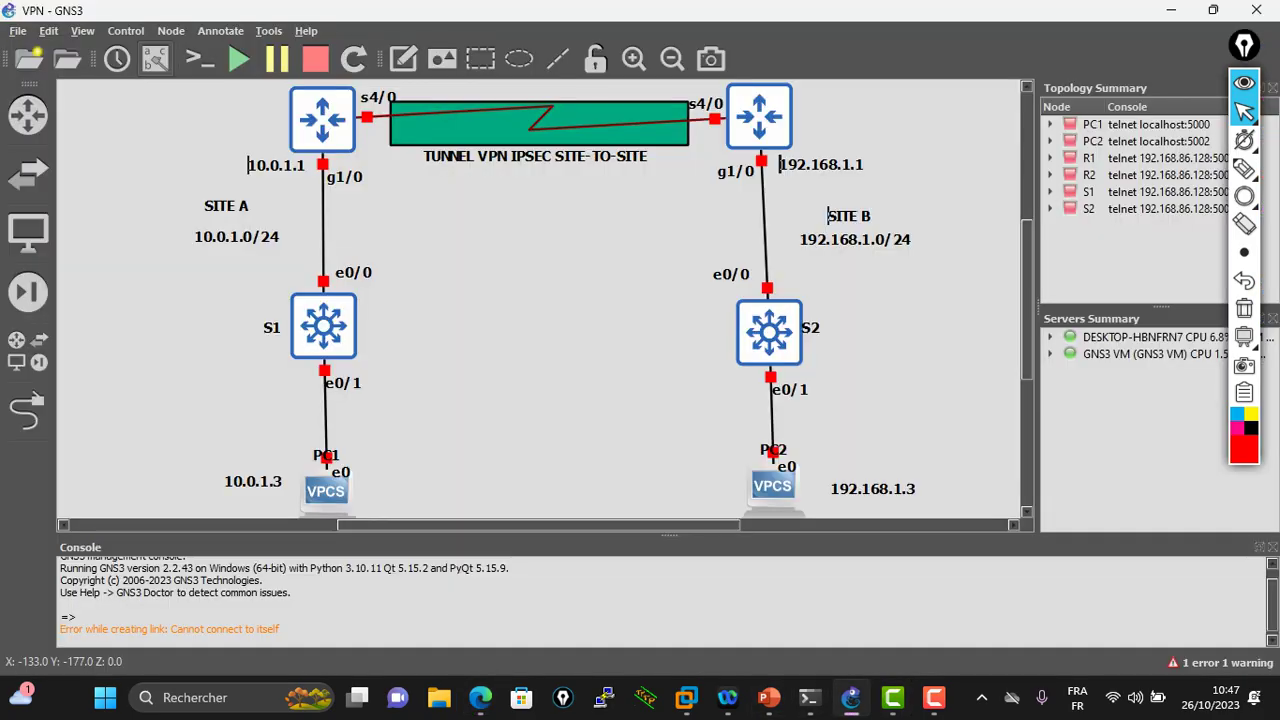
{"action": "left_click", "coordinate": [452, 184]}
{"action": "type", "text": "172.30"}
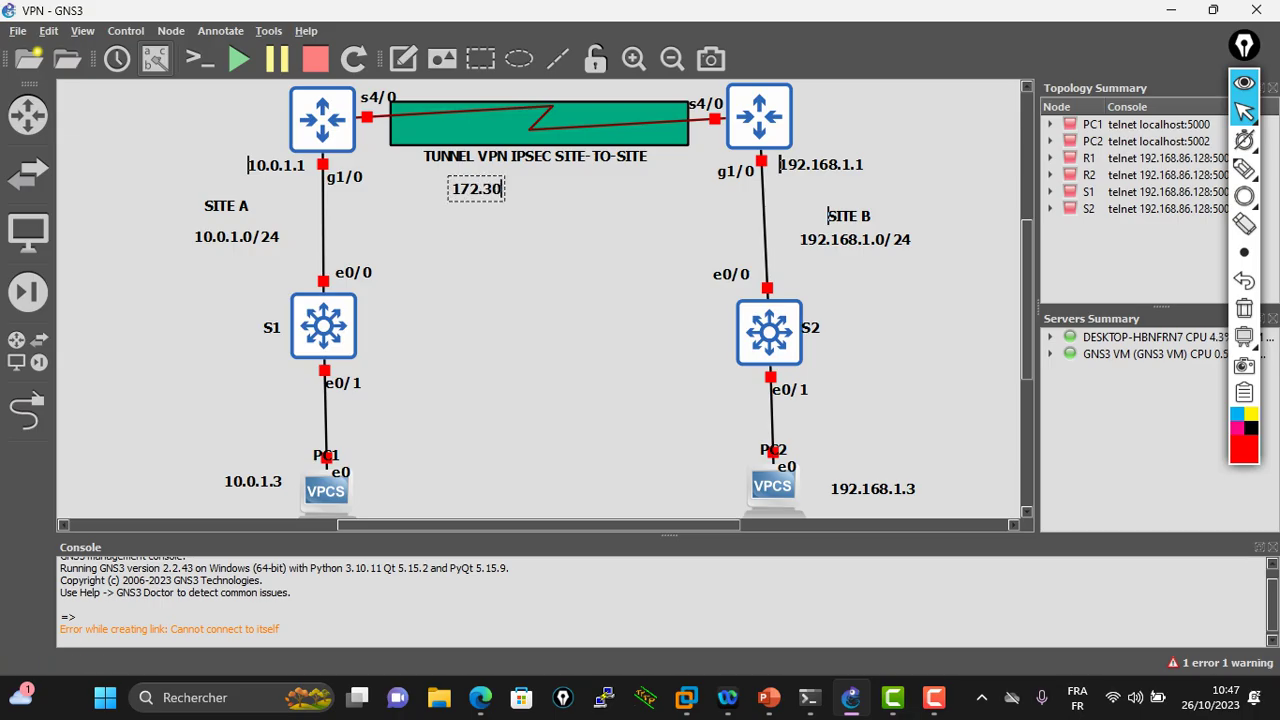
{"action": "type", "text": "."}
Recheck the inter-router addressing in the course PDF in Edge, then return to GNS3 and complete the tunnel note as 172.30.2.0/30
{"action": "mouse_move", "coordinate": [810, 697]}
{"action": "left_click", "coordinate": [480, 697]}
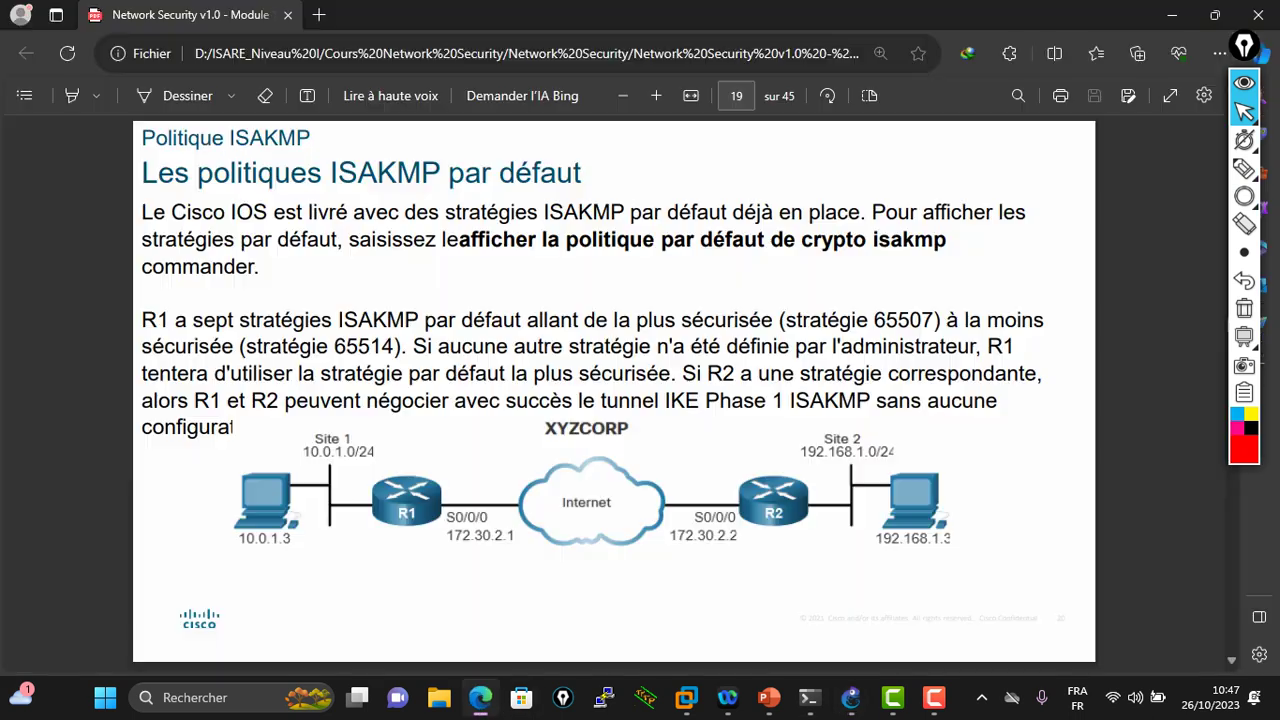
{"action": "left_click", "coordinate": [521, 697]}
{"action": "left_click", "coordinate": [480, 697]}
{"action": "left_click", "coordinate": [1172, 15]}
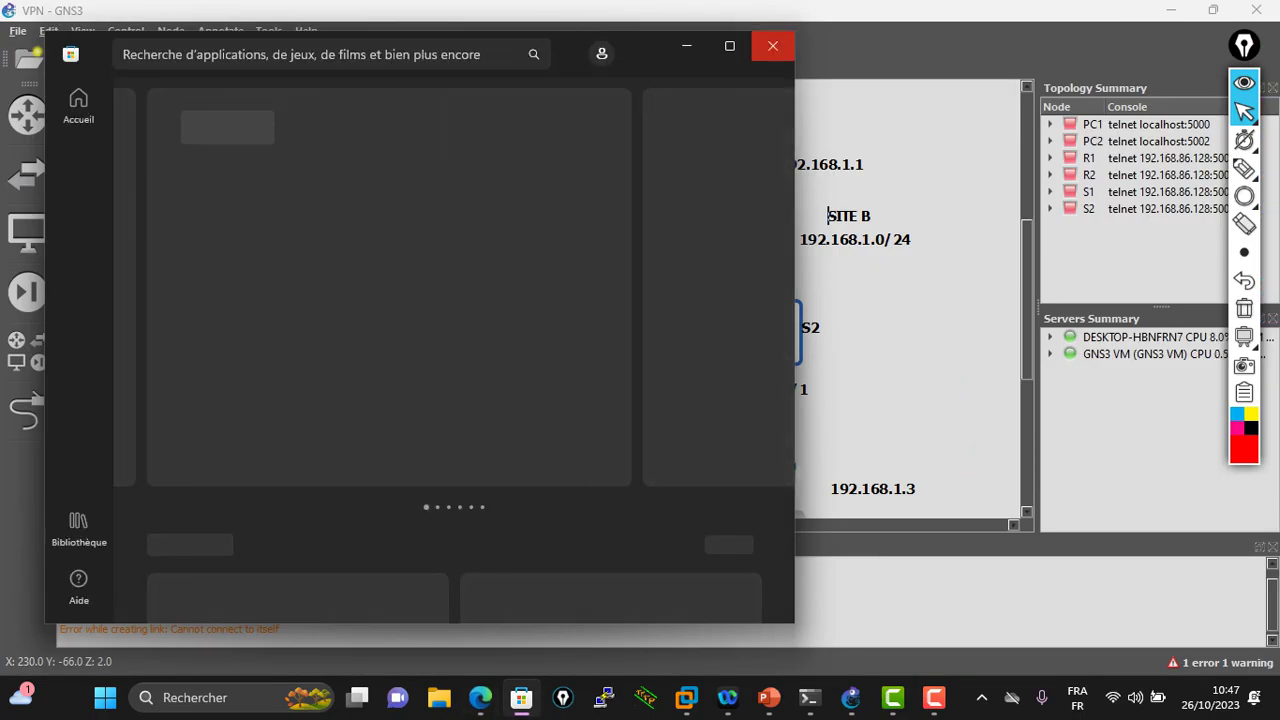
{"action": "left_click", "coordinate": [772, 45]}
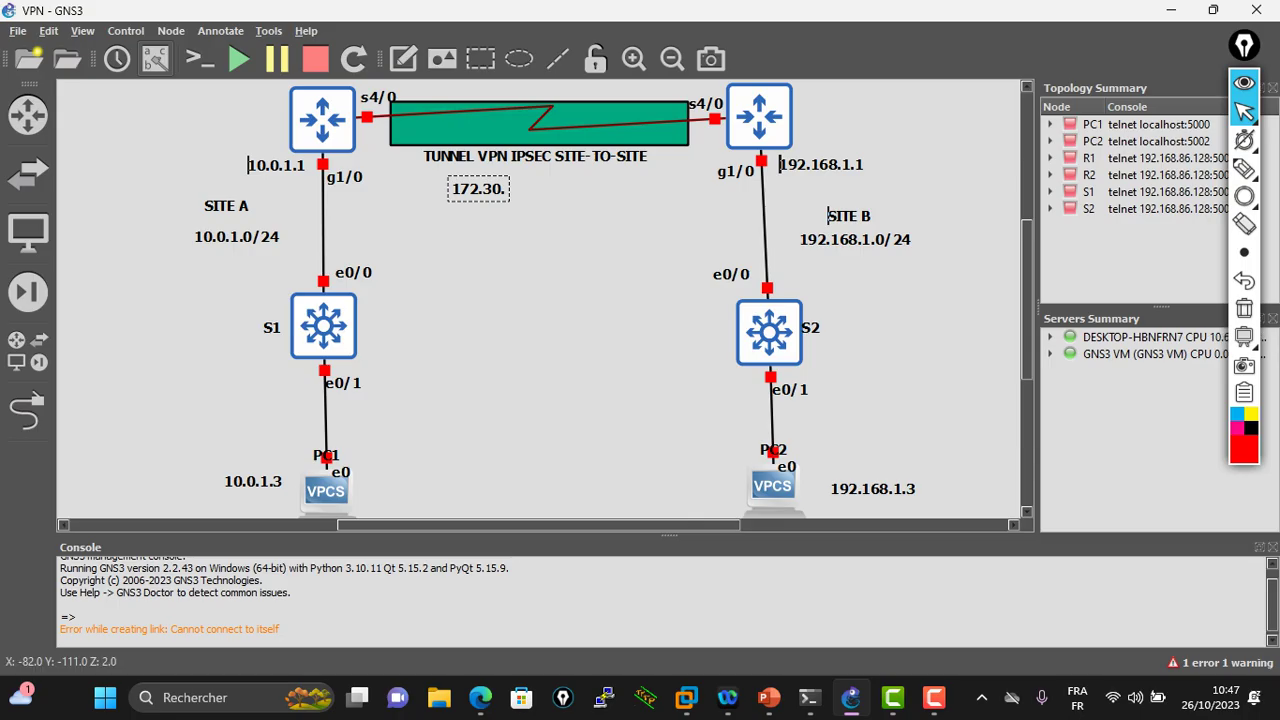
{"action": "type", "text": "2"}
{"action": "type", "text": ".0"}
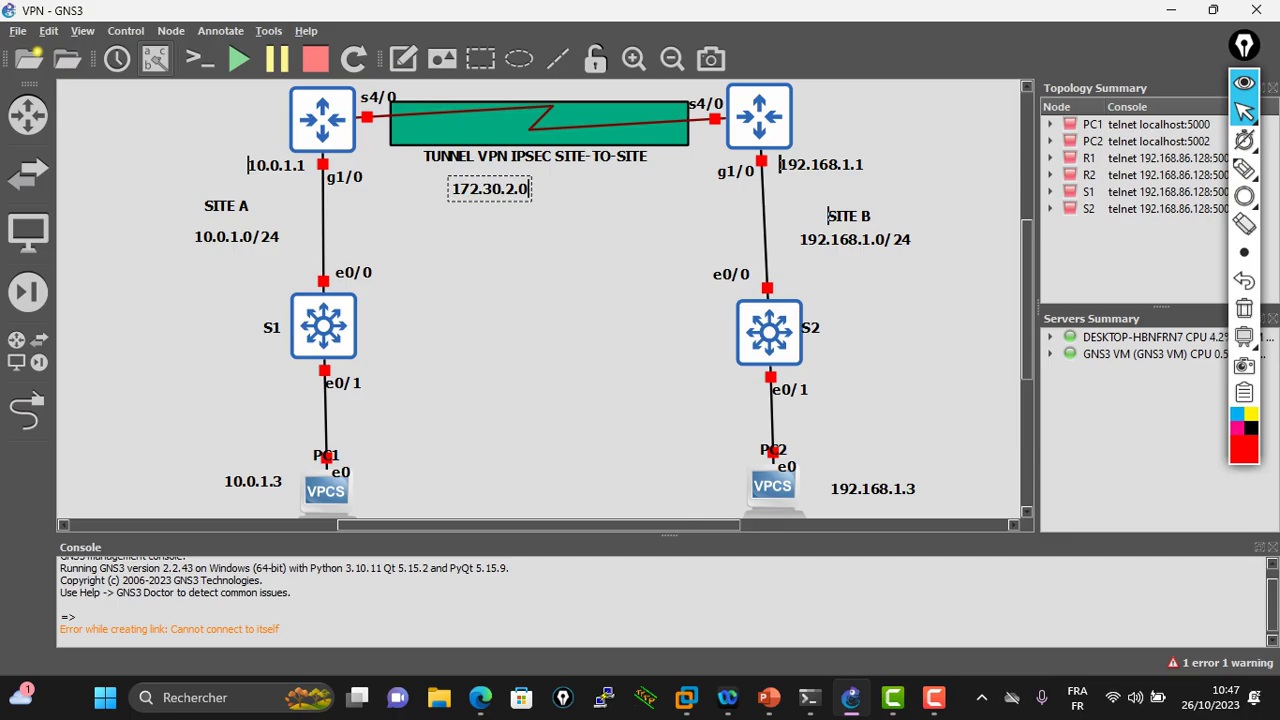
{"action": "type", "text": "/30"}
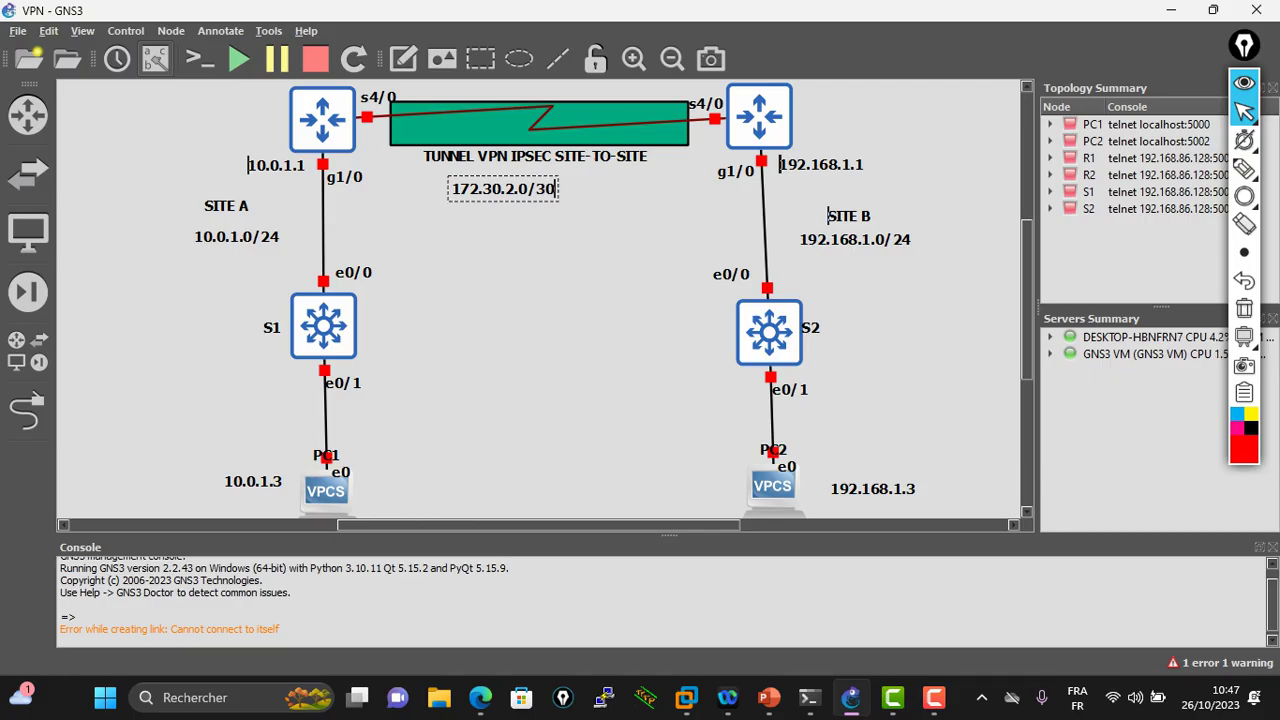
Finish editing the 172.30.2.0/30 note and center it beneath the tunnel caption
{"action": "key", "text": "Escape"}
{"action": "left_click_drag", "start_coordinate": [503, 188], "coordinate": [545, 189]}
{"action": "key", "text": "Escape"}
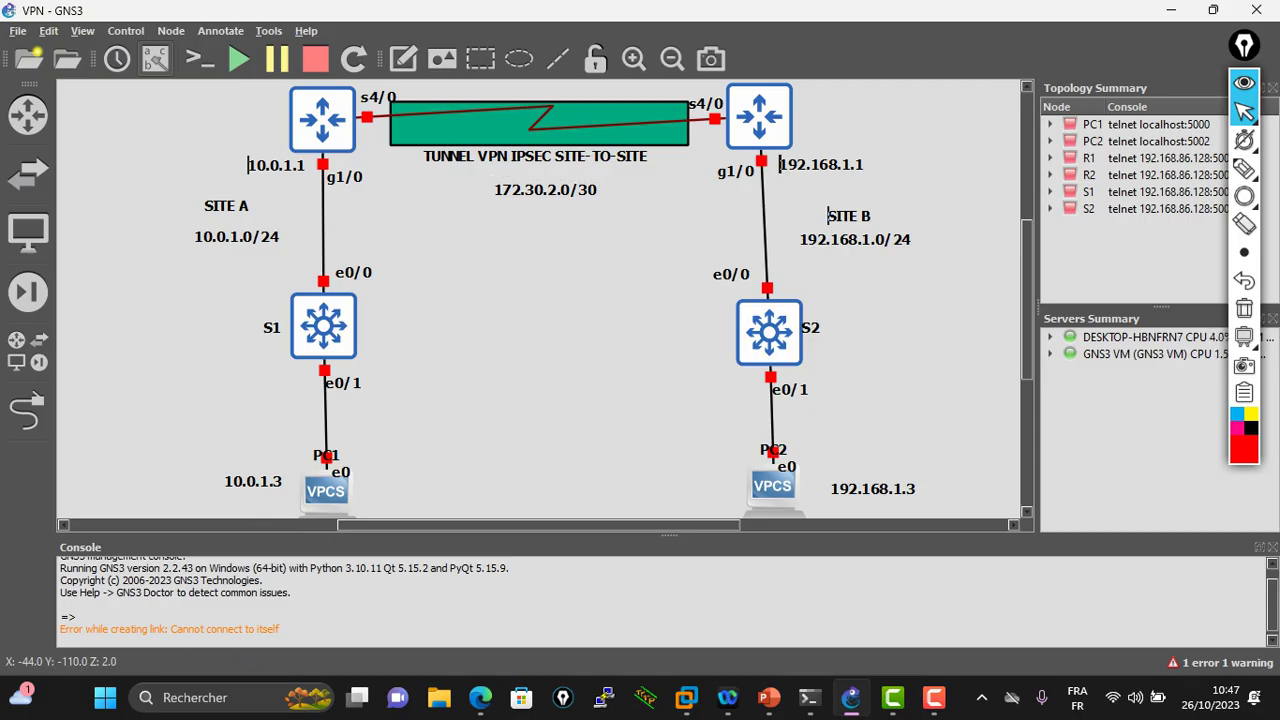
{"action": "left_click_drag", "start_coordinate": [545, 190], "coordinate": [549, 196]}
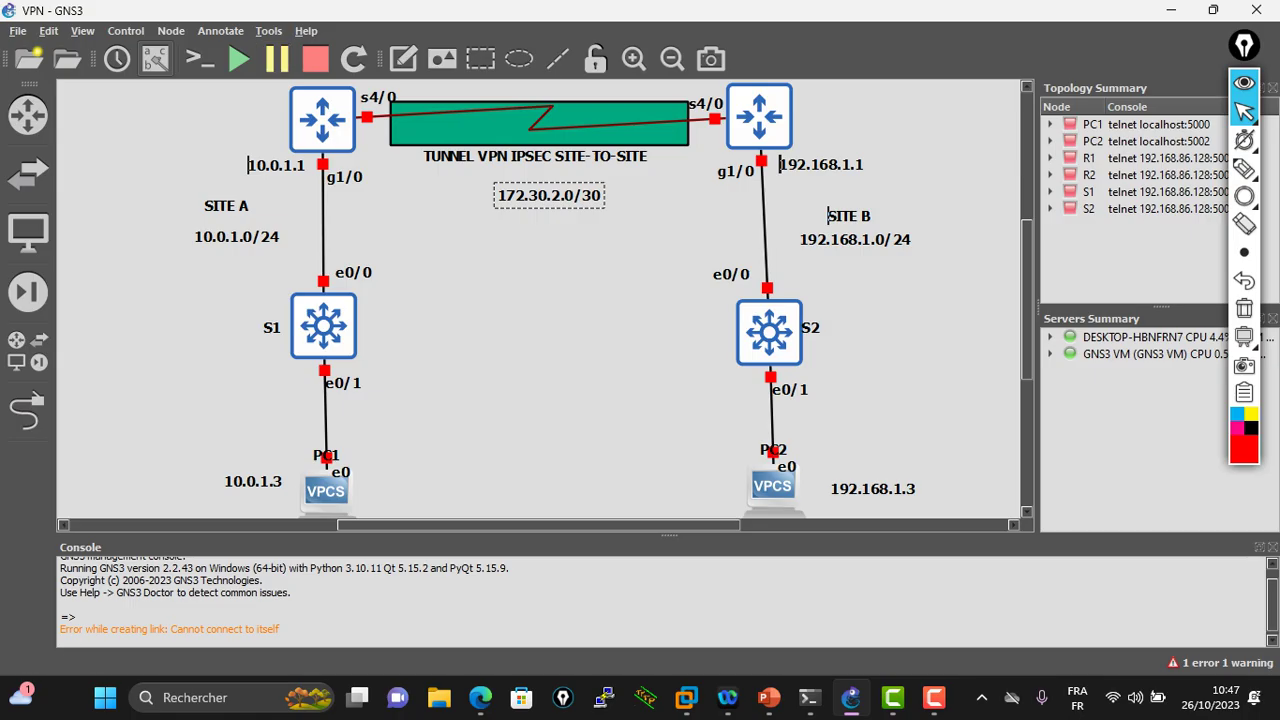
Add the notes .1 and .2 beside the s4/0 interfaces of R1 and R2, and move the 172.30.2.0/30 note closer to the tunnel caption
{"action": "left_click", "coordinate": [403, 59]}
{"action": "left_click", "coordinate": [365, 135]}
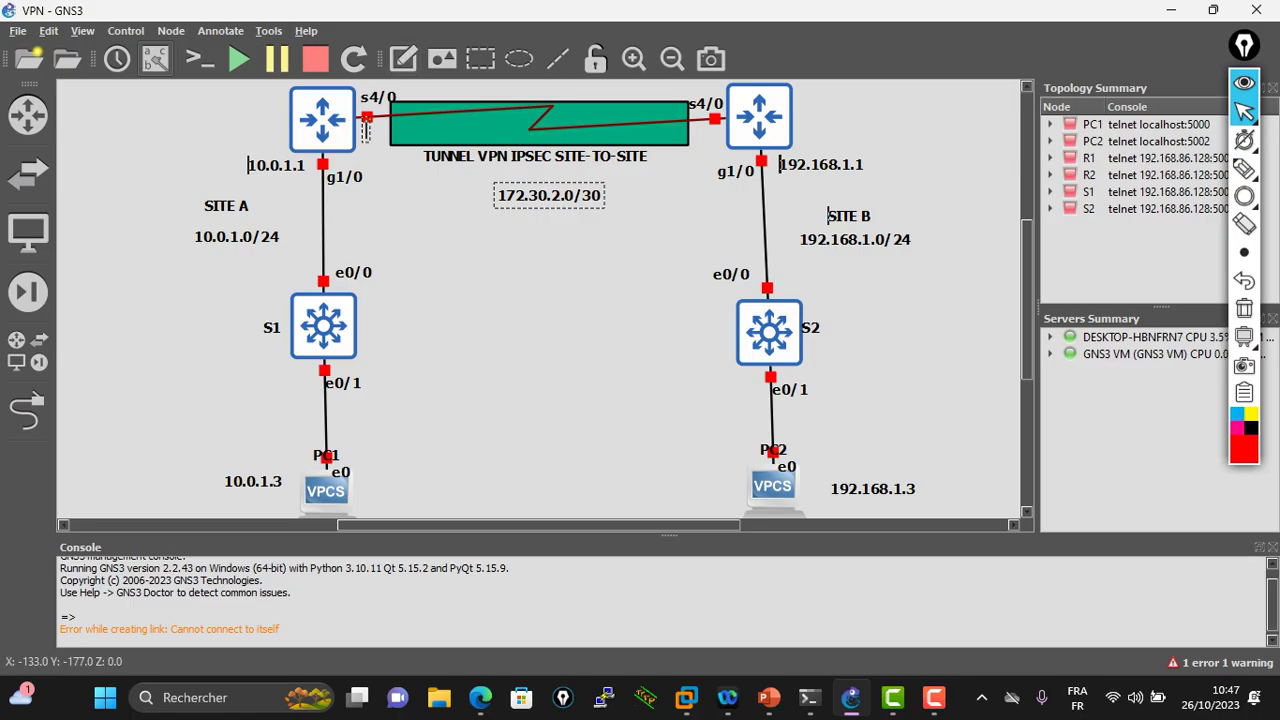
{"action": "type", "text": ".1"}
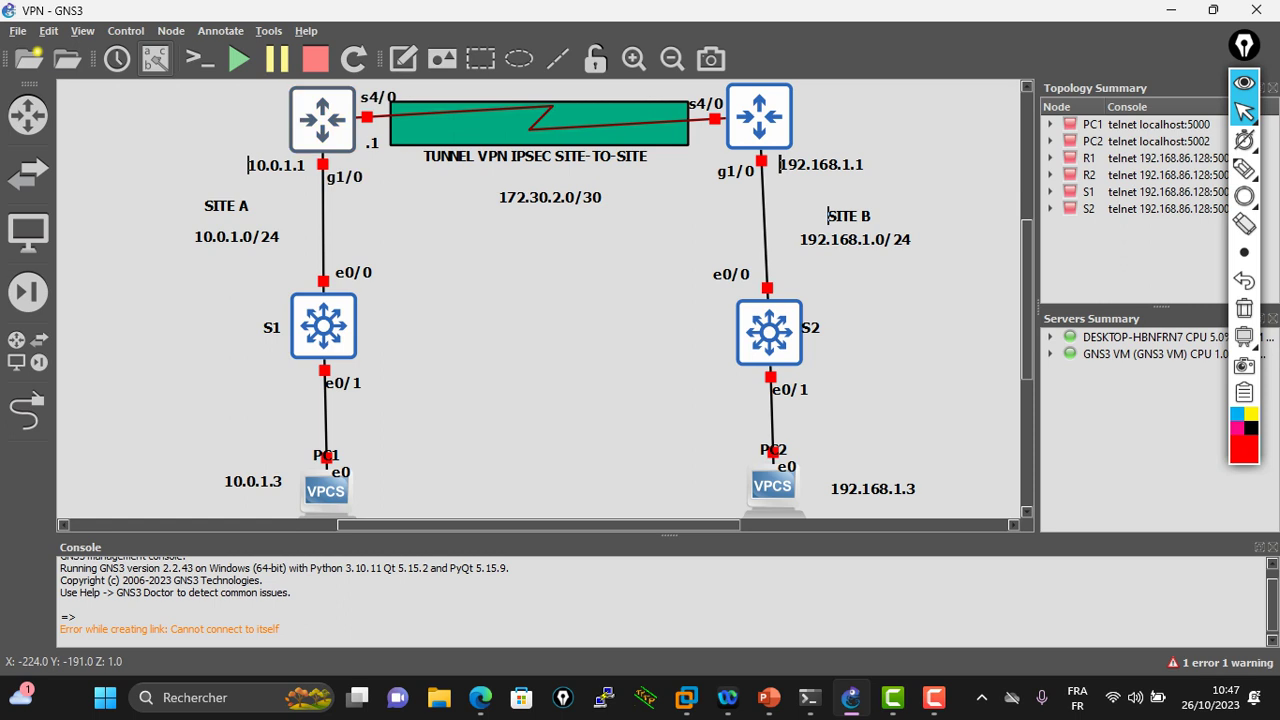
{"action": "left_click", "coordinate": [707, 150]}
{"action": "type", "text": ".2"}
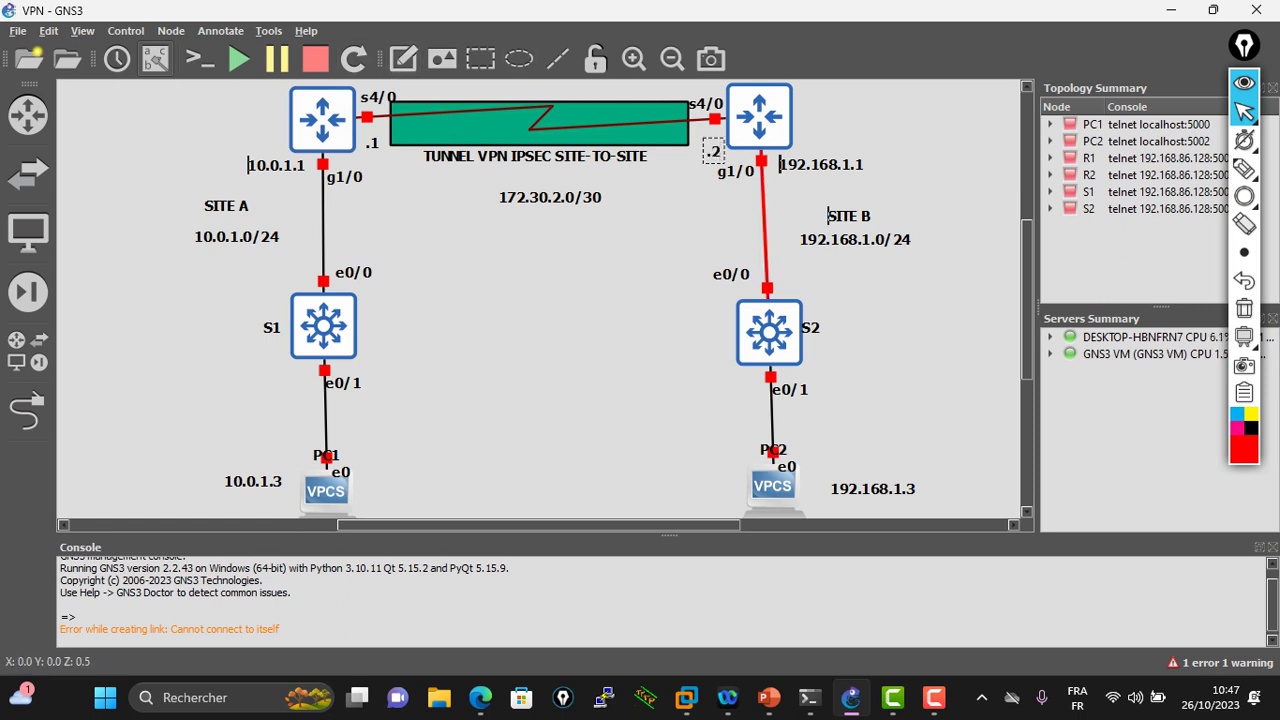
{"action": "left_click", "coordinate": [820, 190]}
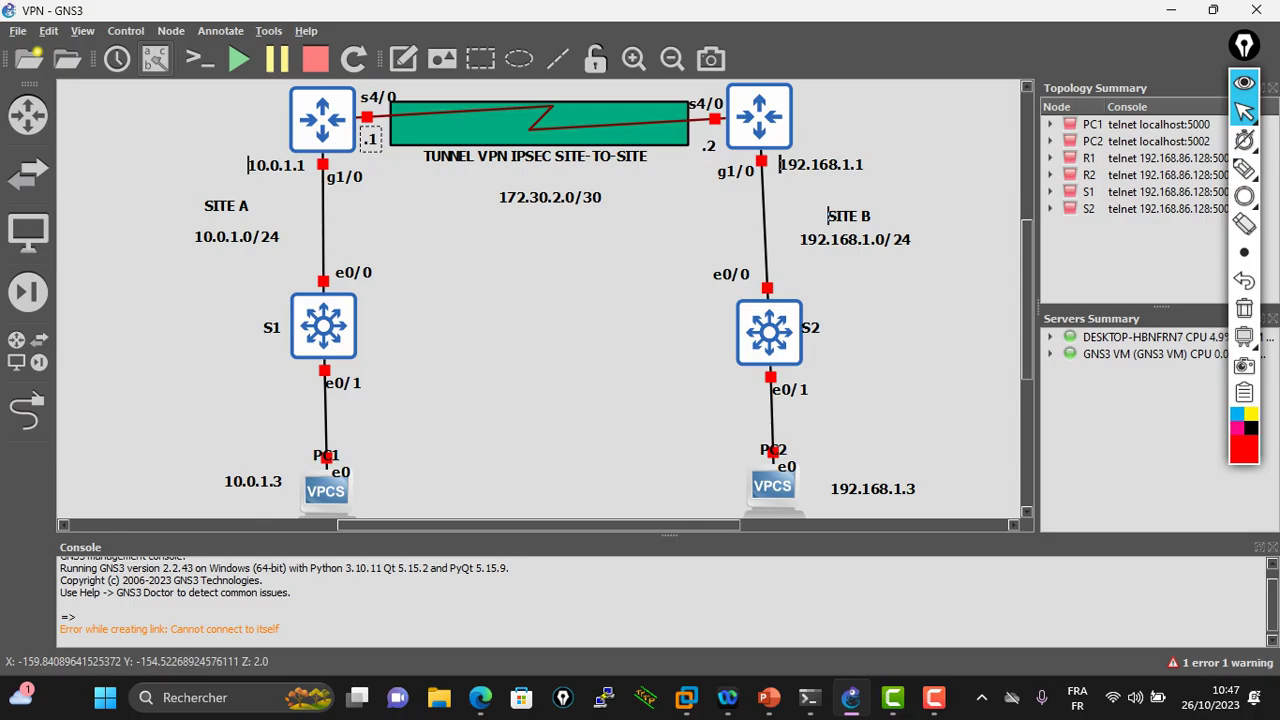
{"action": "mouse_move", "coordinate": [550, 197]}
{"action": "left_mouse_down"}
{"action": "mouse_move", "coordinate": [520, 189]}
{"action": "mouse_move", "coordinate": [533, 187]}
{"action": "left_mouse_up"}
{"action": "left_click", "coordinate": [545, 254]}
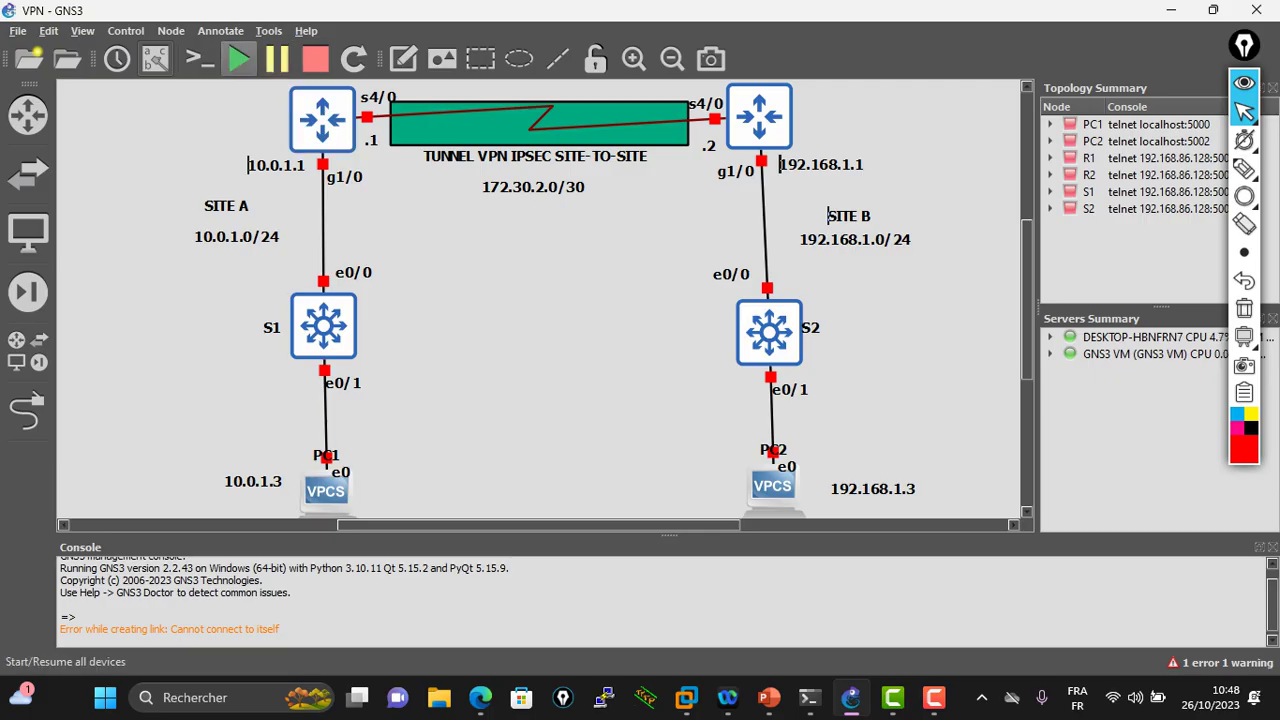
Start all devices in the topology and confirm
{"action": "left_click", "coordinate": [239, 59]}
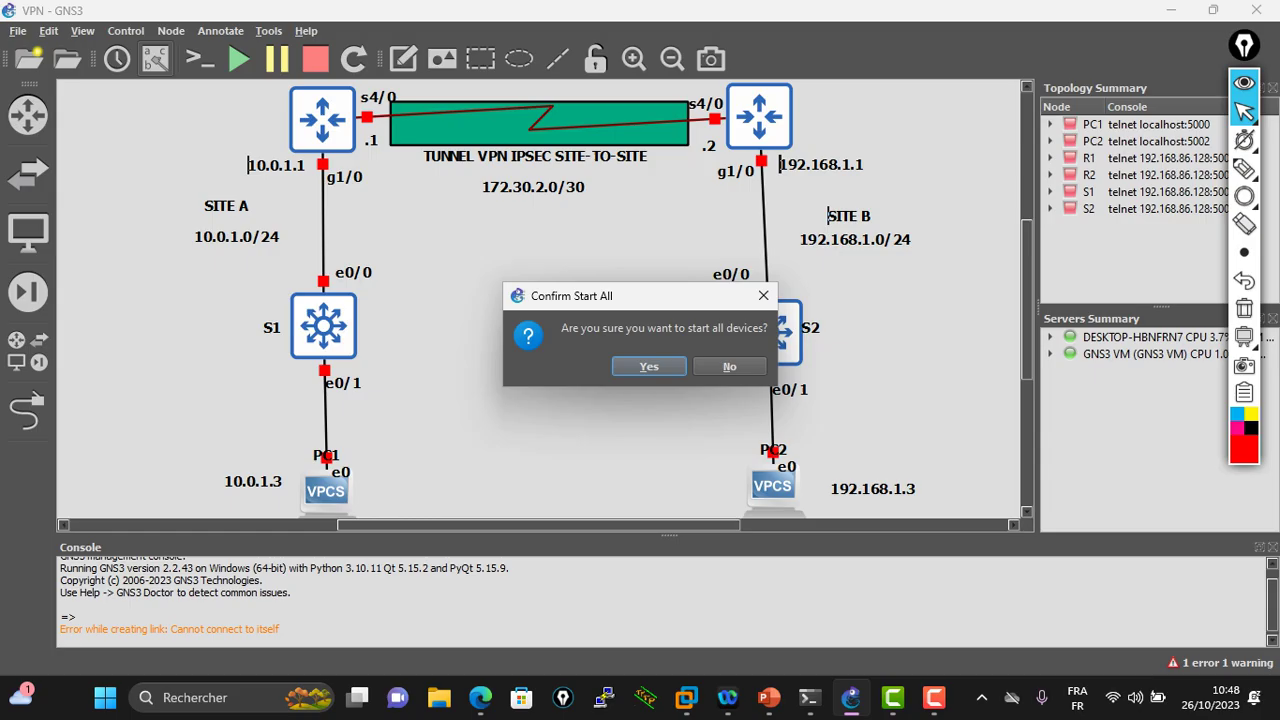
{"action": "key", "text": "Return"}
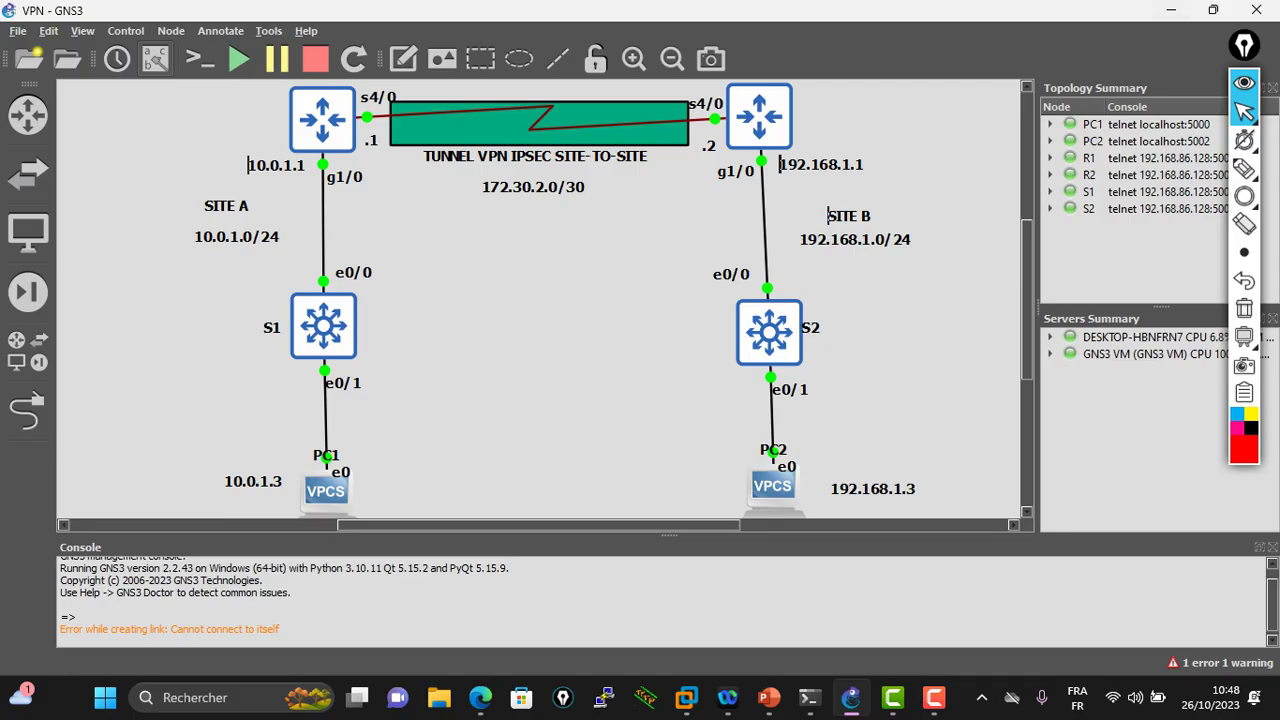
On the Windows desktop, send the VPN SITE-TO-SITE text file to the Galaxy A31 over Bluetooth and finish the transfer wizard
{"action": "left_click", "coordinate": [1171, 10]}
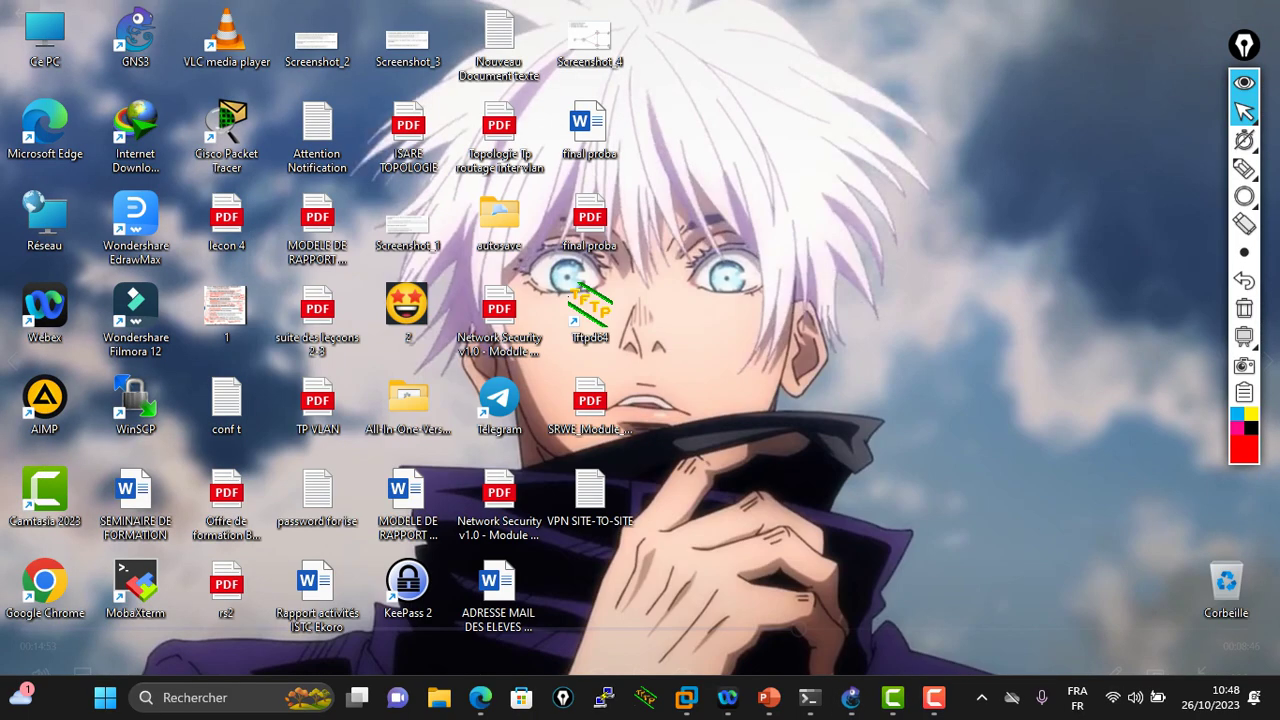
{"action": "right_click", "coordinate": [600, 495]}
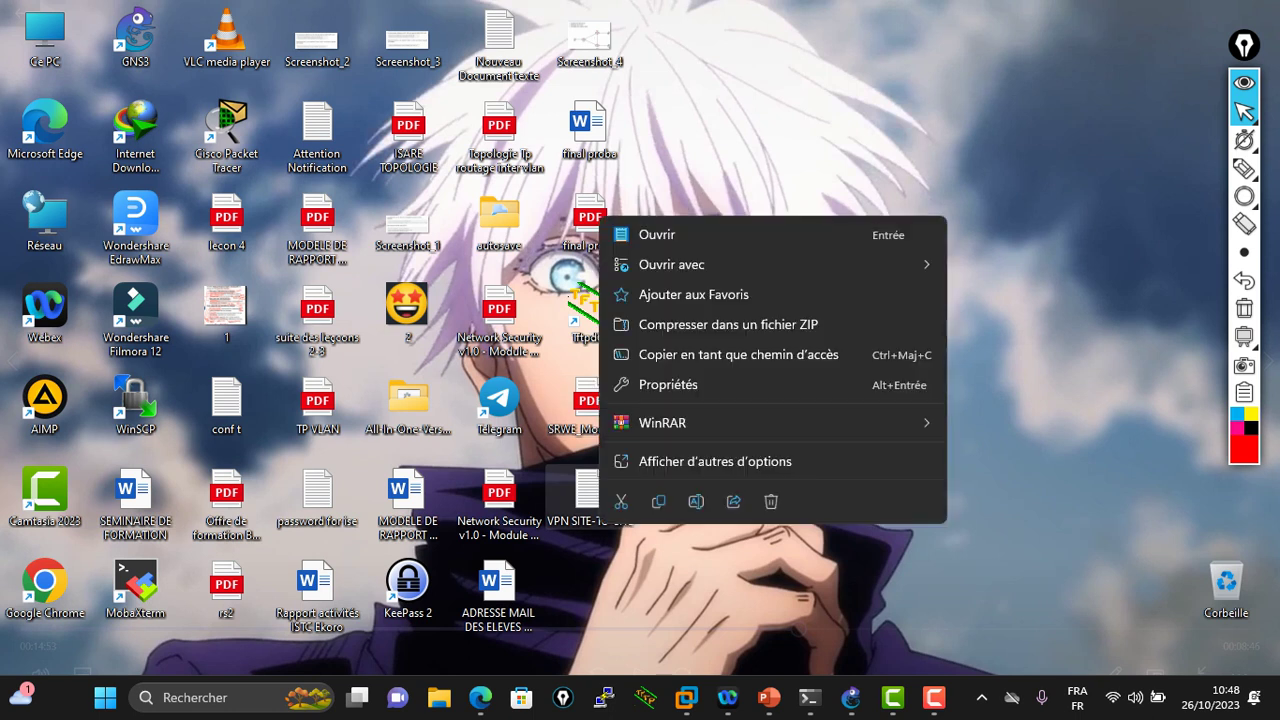
{"action": "left_click", "coordinate": [625, 461]}
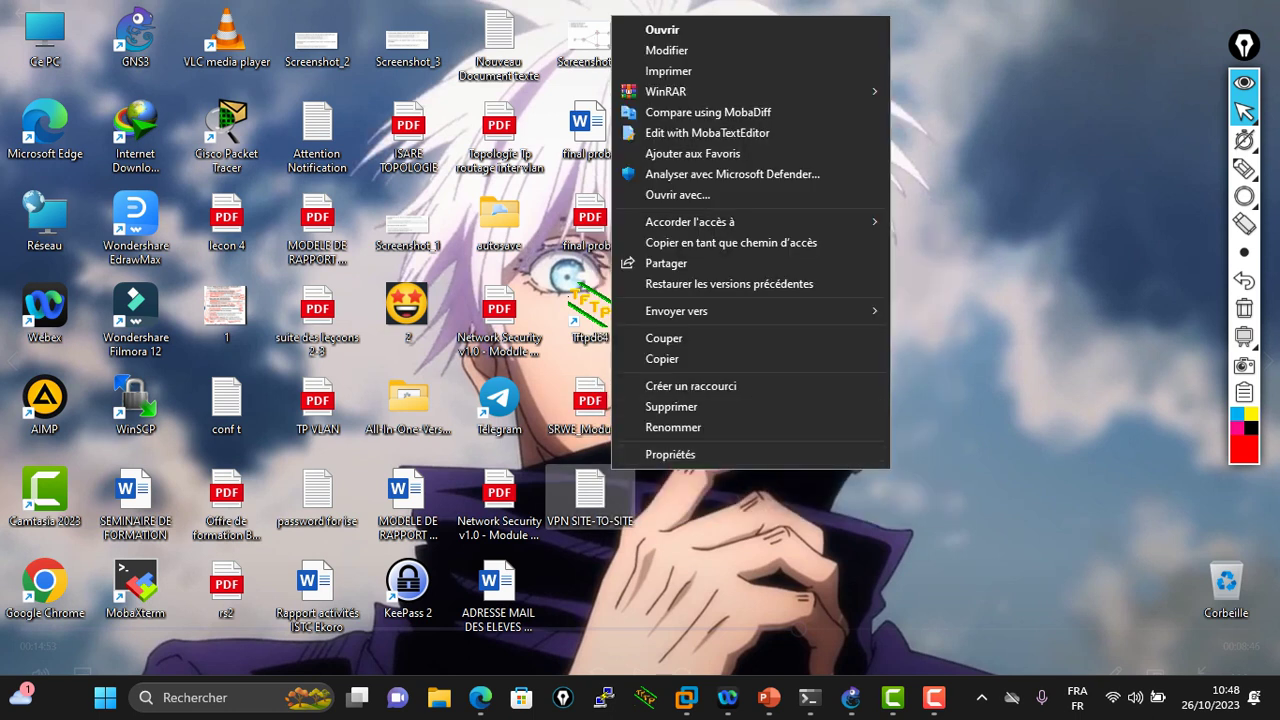
{"action": "mouse_move", "coordinate": [700, 311]}
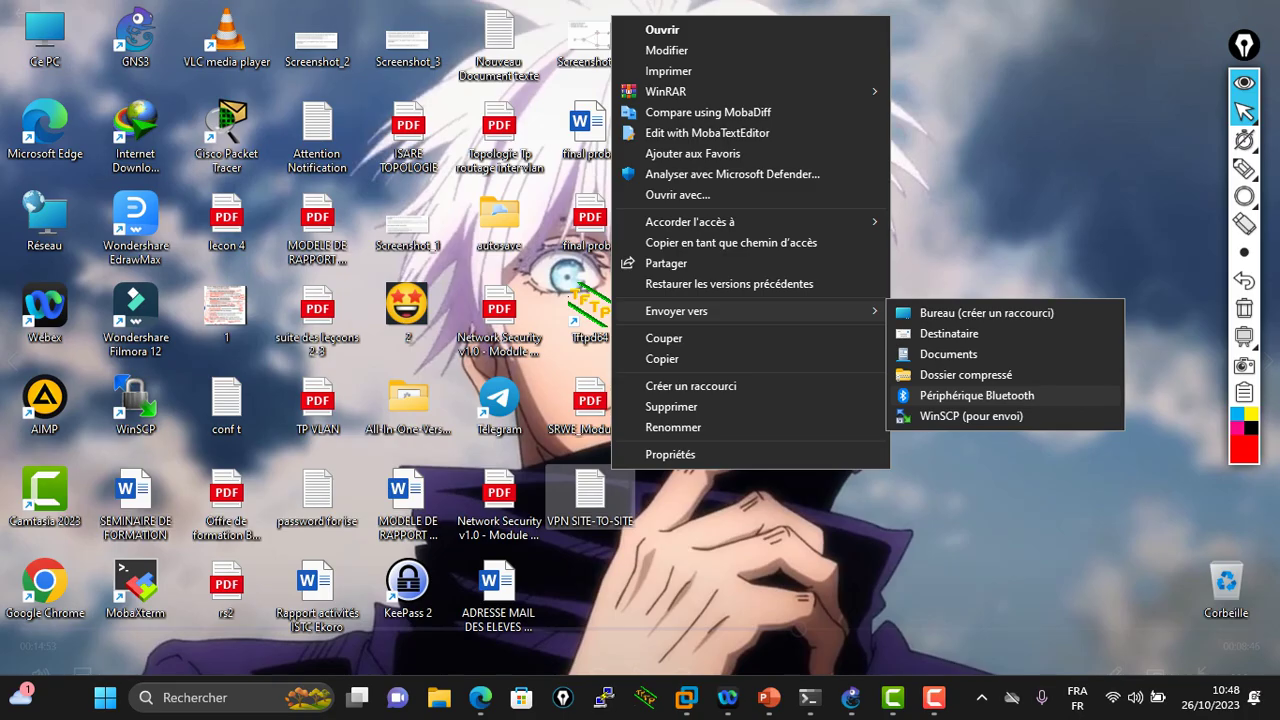
{"action": "left_click", "coordinate": [976, 395]}
{"action": "double_click", "coordinate": [456, 224]}
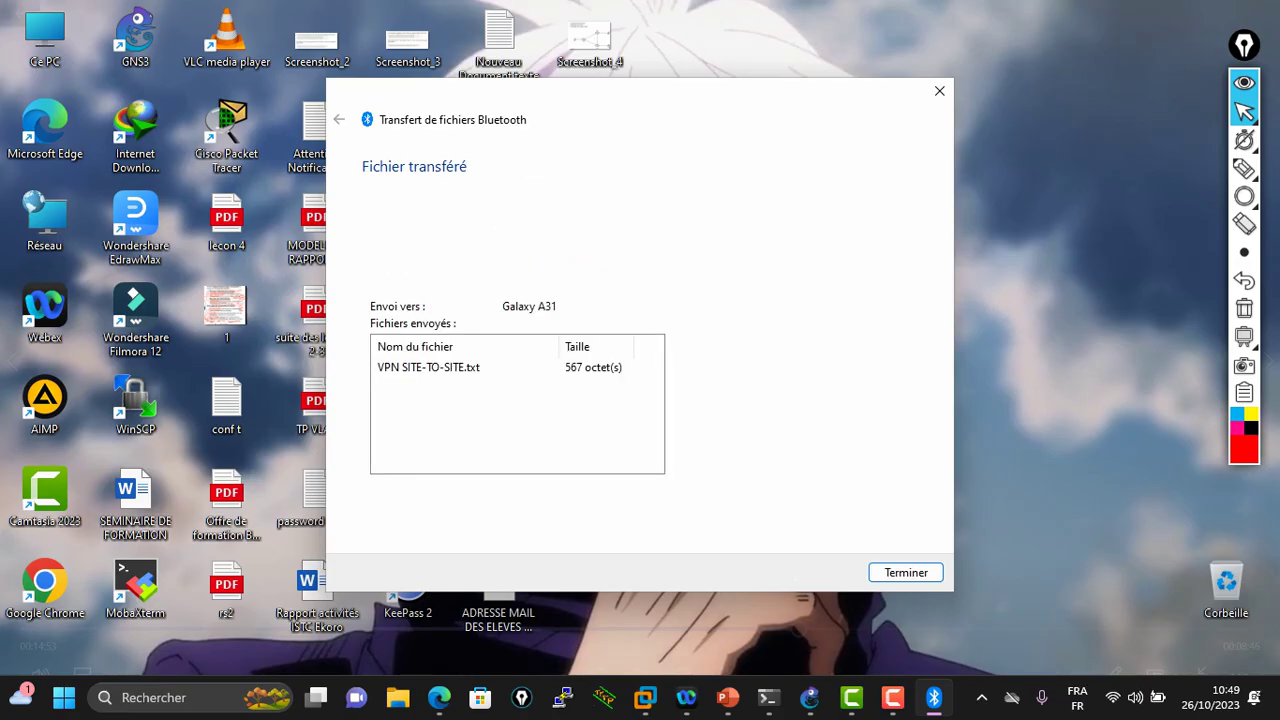
{"action": "left_click", "coordinate": [906, 572]}
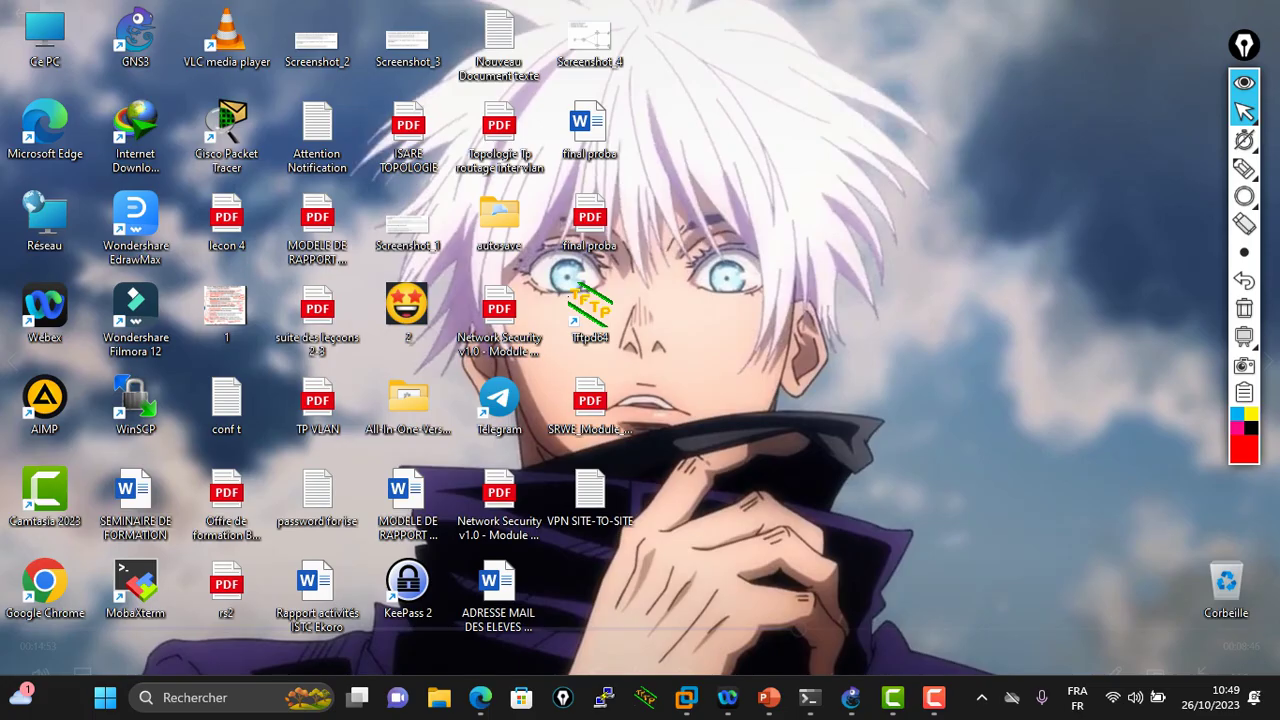
Switch back to GNS3, open PC1's console and set its PuTTY terminal font size to 20
{"action": "left_click", "coordinate": [850, 697]}
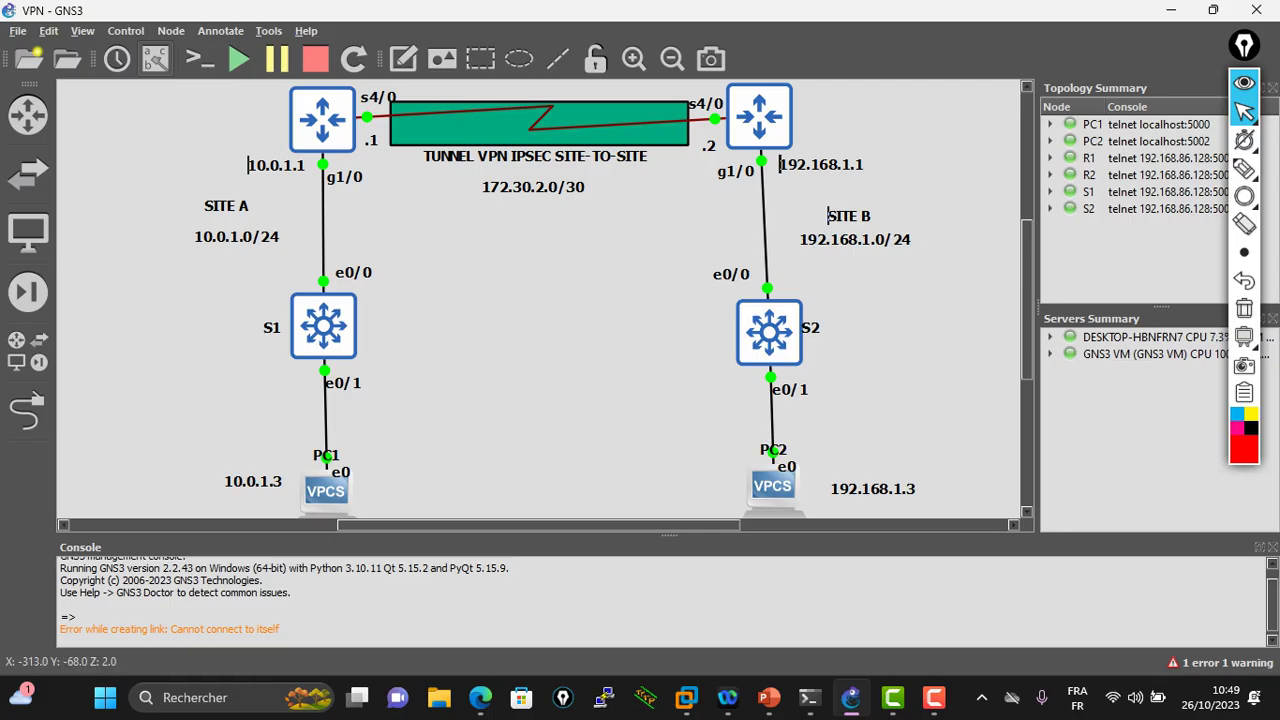
{"action": "double_click", "coordinate": [325, 490]}
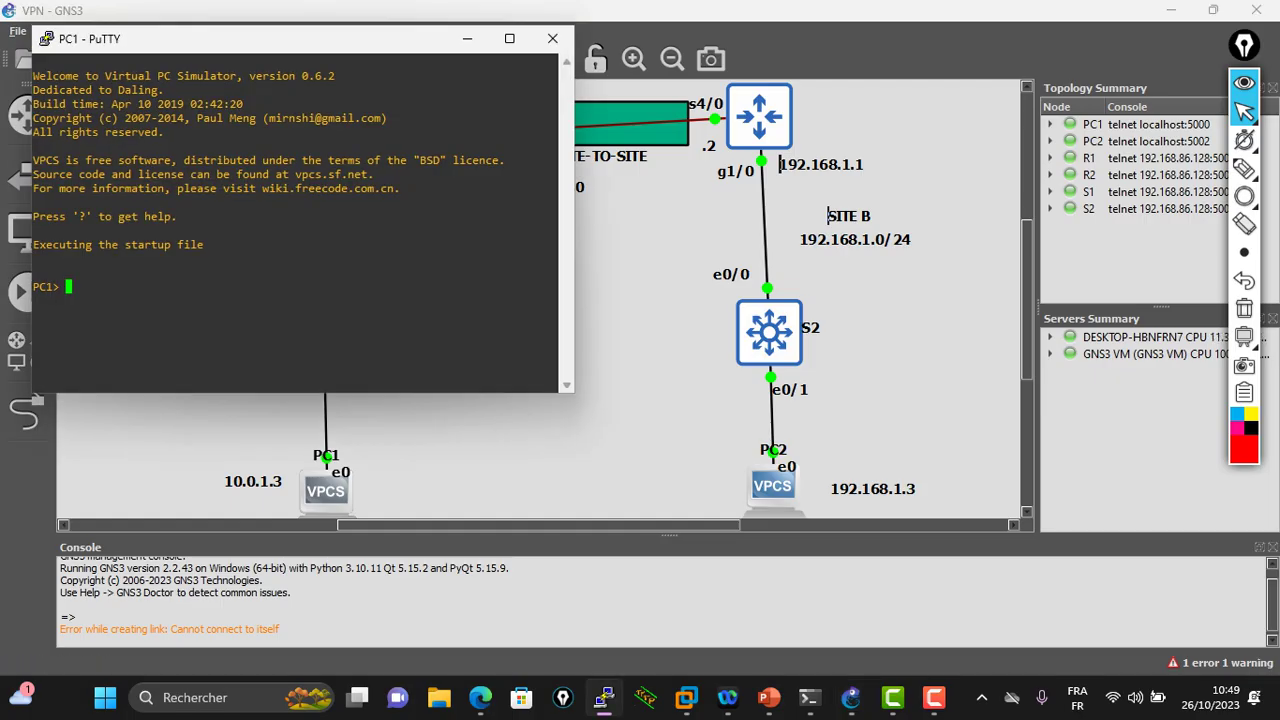
{"action": "right_click", "coordinate": [161, 39]}
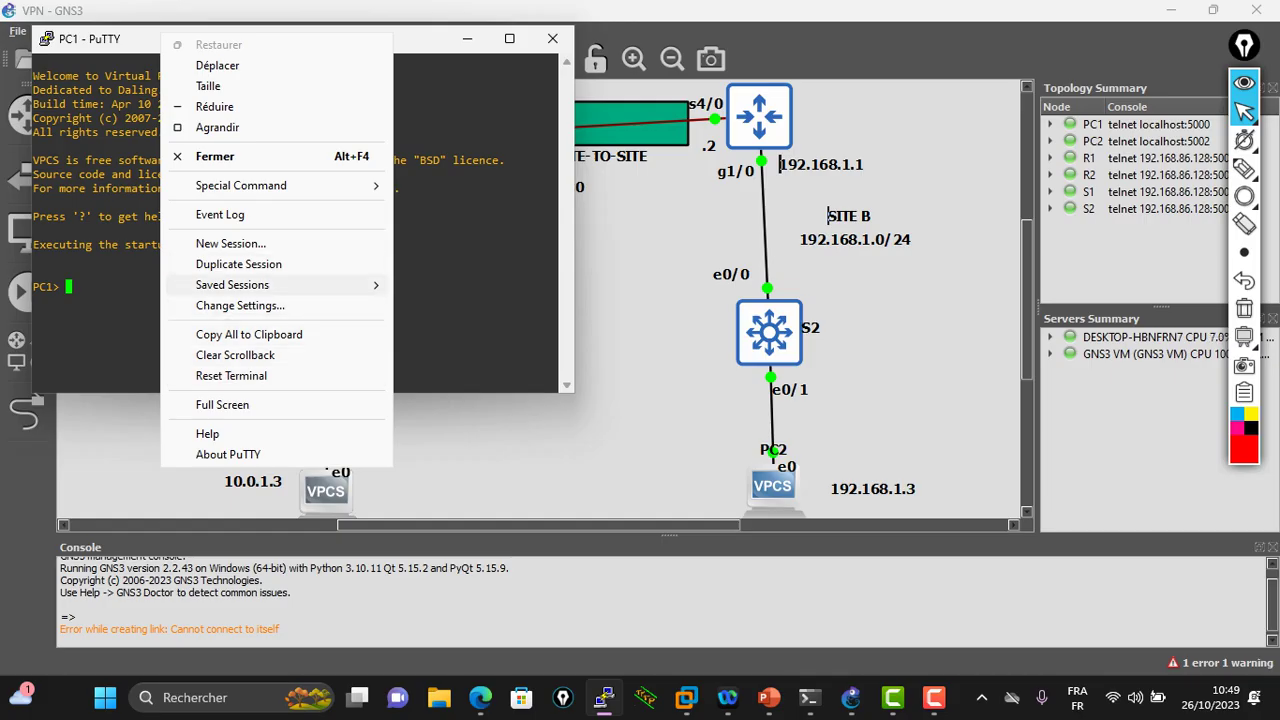
{"action": "key", "text": "Return"}
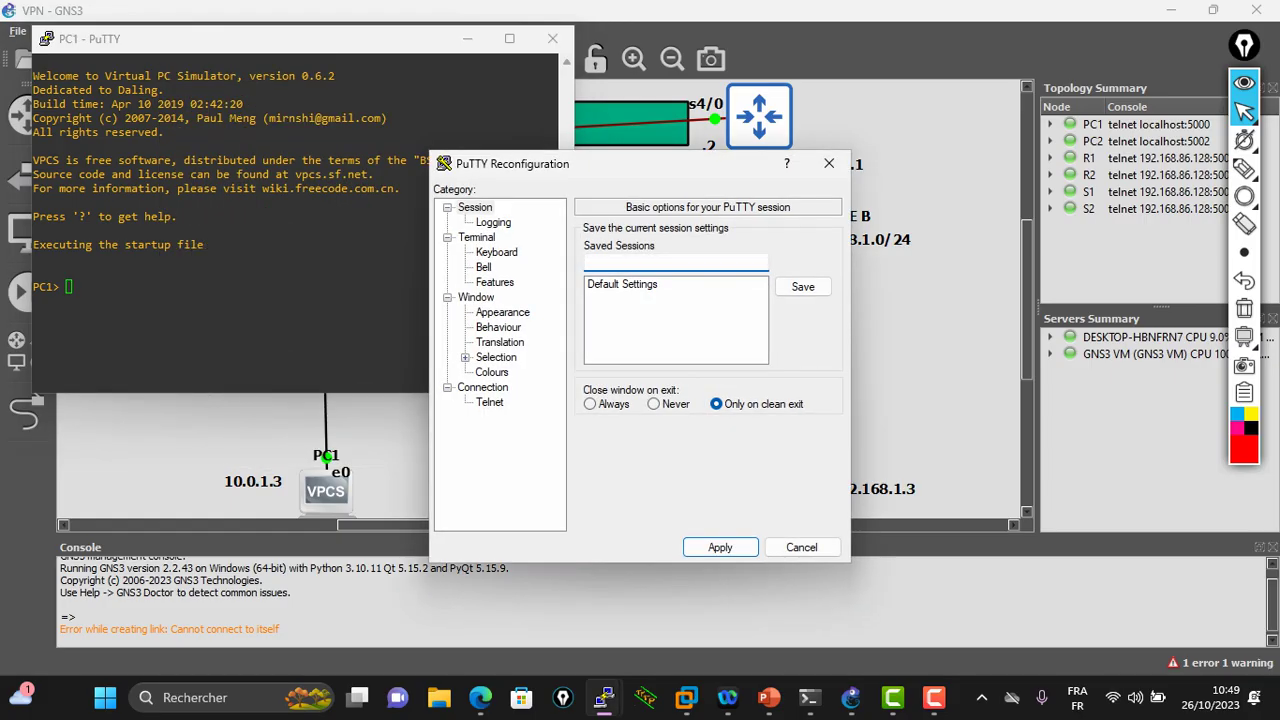
{"action": "left_click", "coordinate": [502, 312]}
{"action": "left_click", "coordinate": [803, 340]}
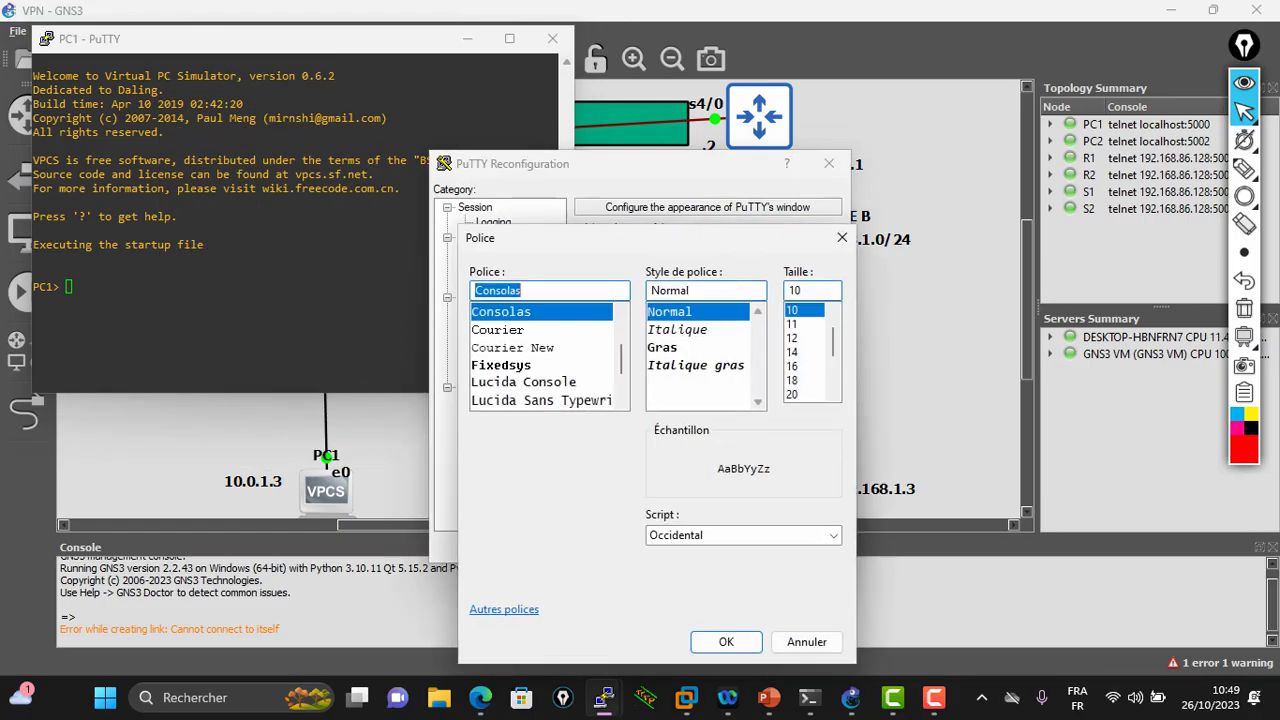
{"action": "left_click", "coordinate": [791, 394]}
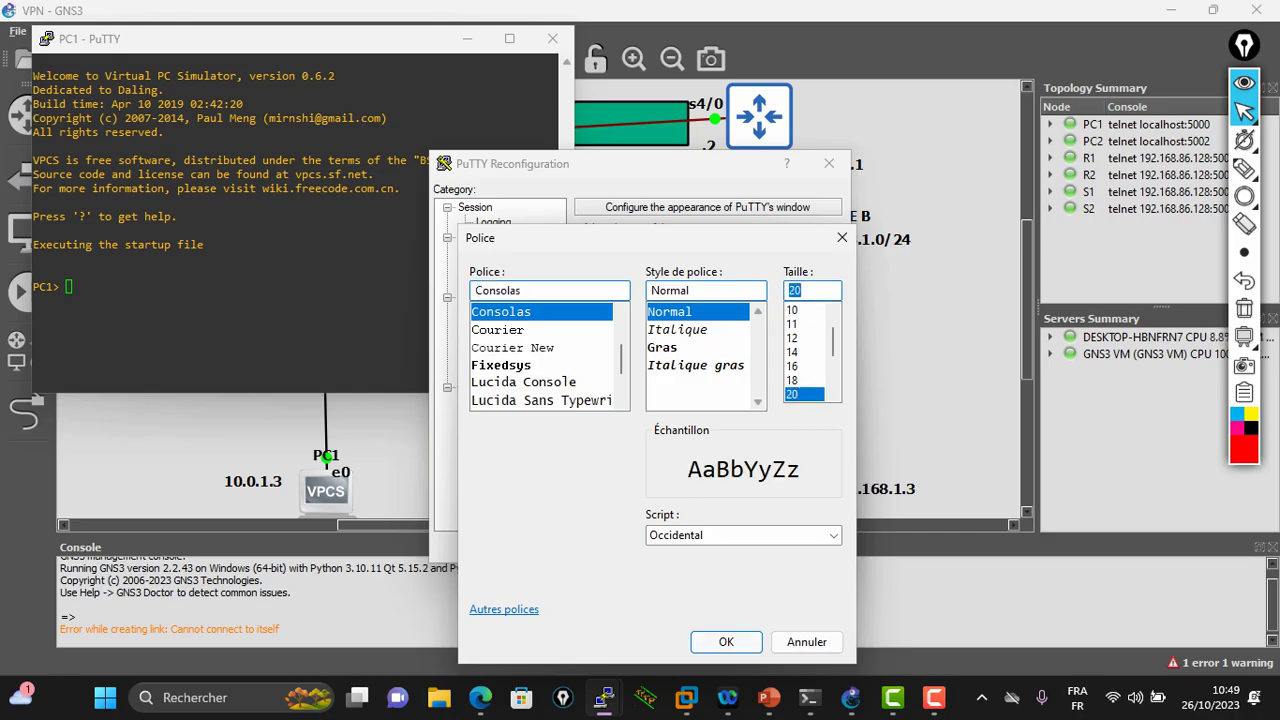
{"action": "left_click", "coordinate": [726, 641]}
{"action": "left_click", "coordinate": [717, 547]}
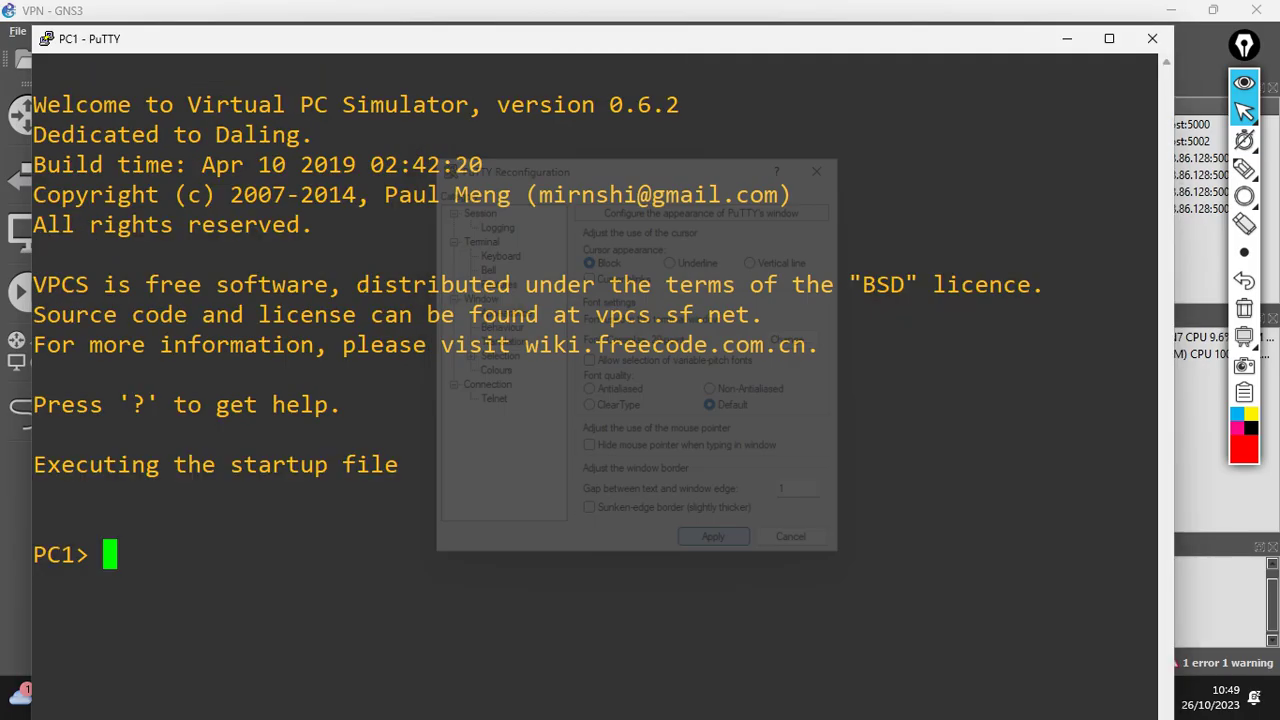
Assign PC1 the address 10.0.1.3/24 with gateway 10.0.1.1 using the ip command
{"action": "left_click_drag", "start_coordinate": [500, 38], "coordinate": [912, 166]}
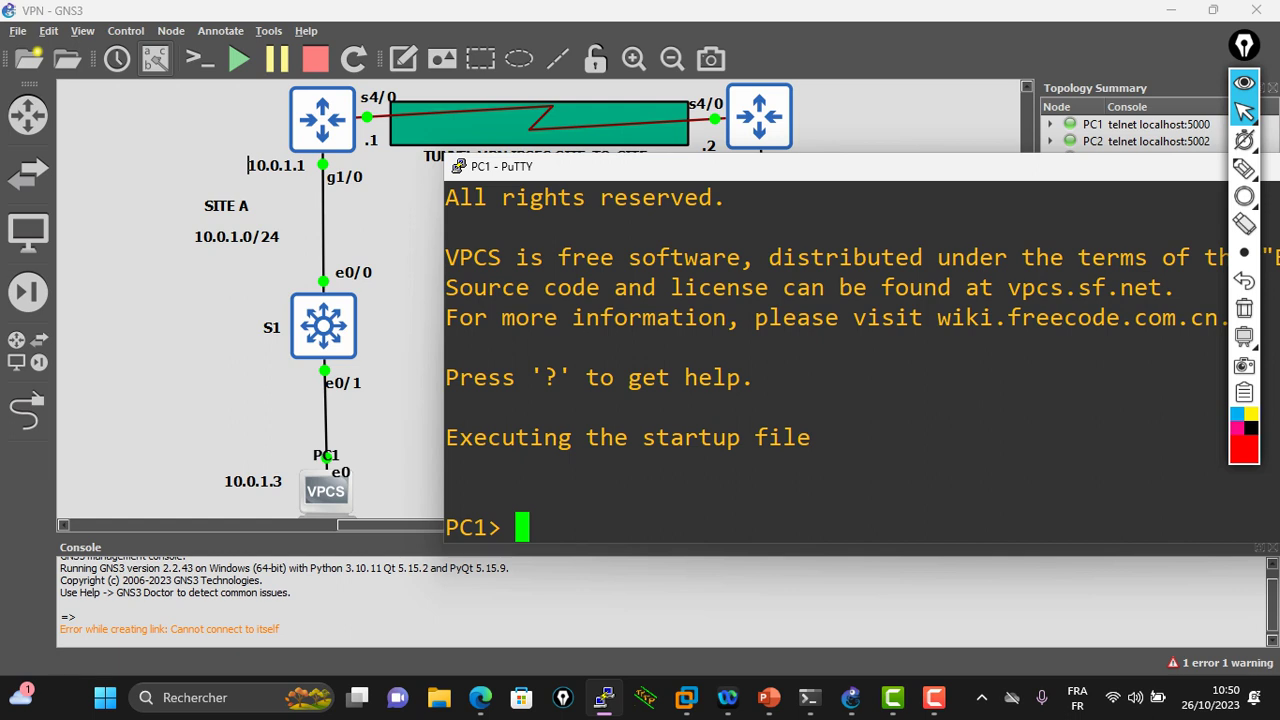
{"action": "type", "text": "i"}
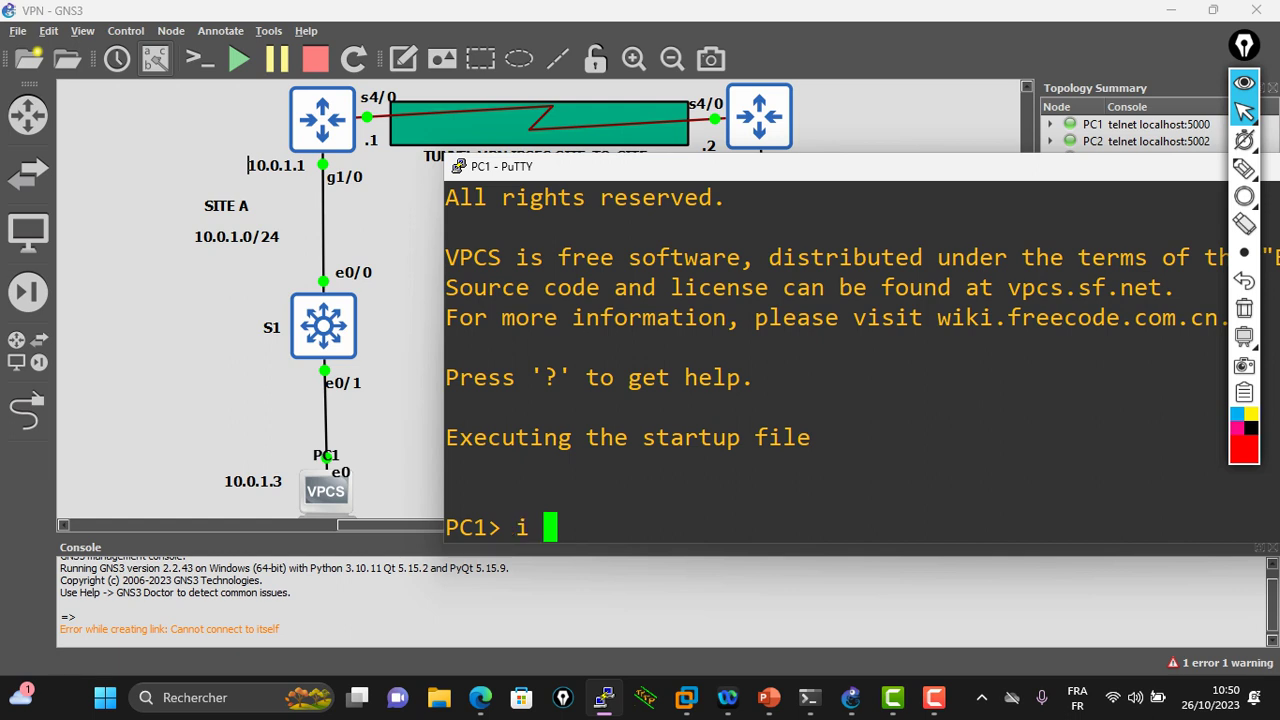
{"action": "key", "text": "BackSpace"}
{"action": "type", "text": "p "}
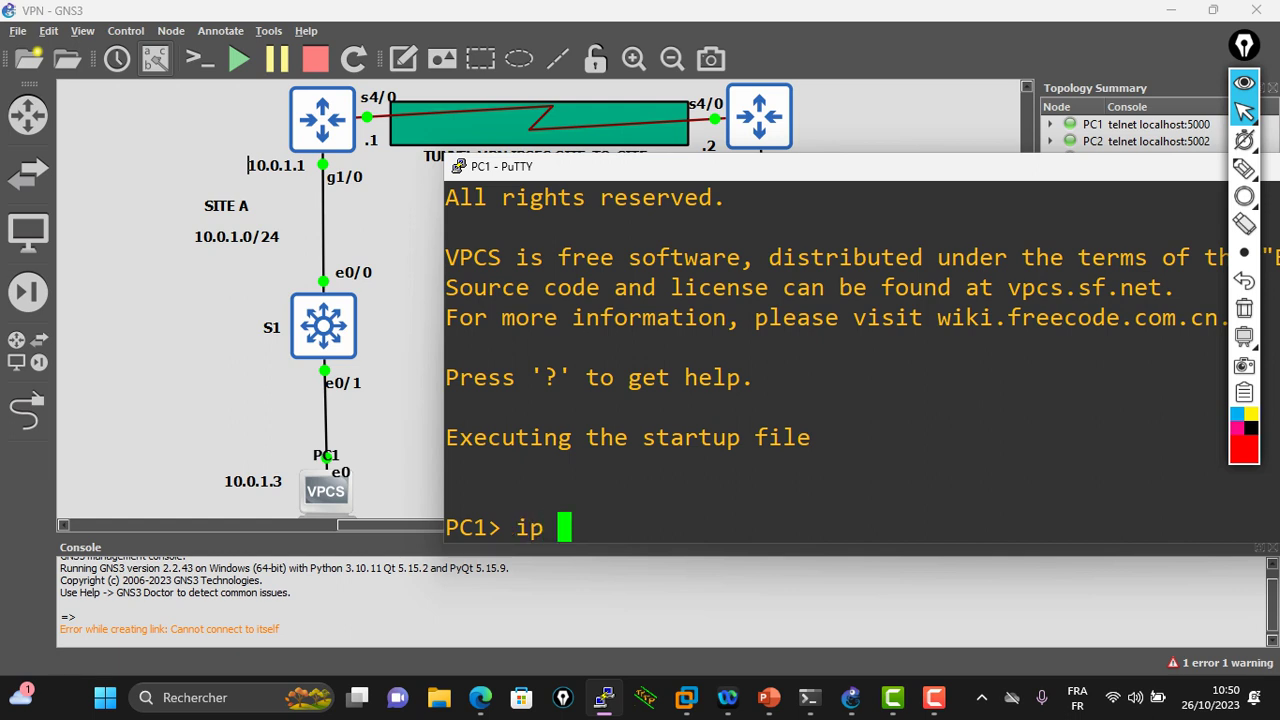
{"action": "type", "text": "10.0."}
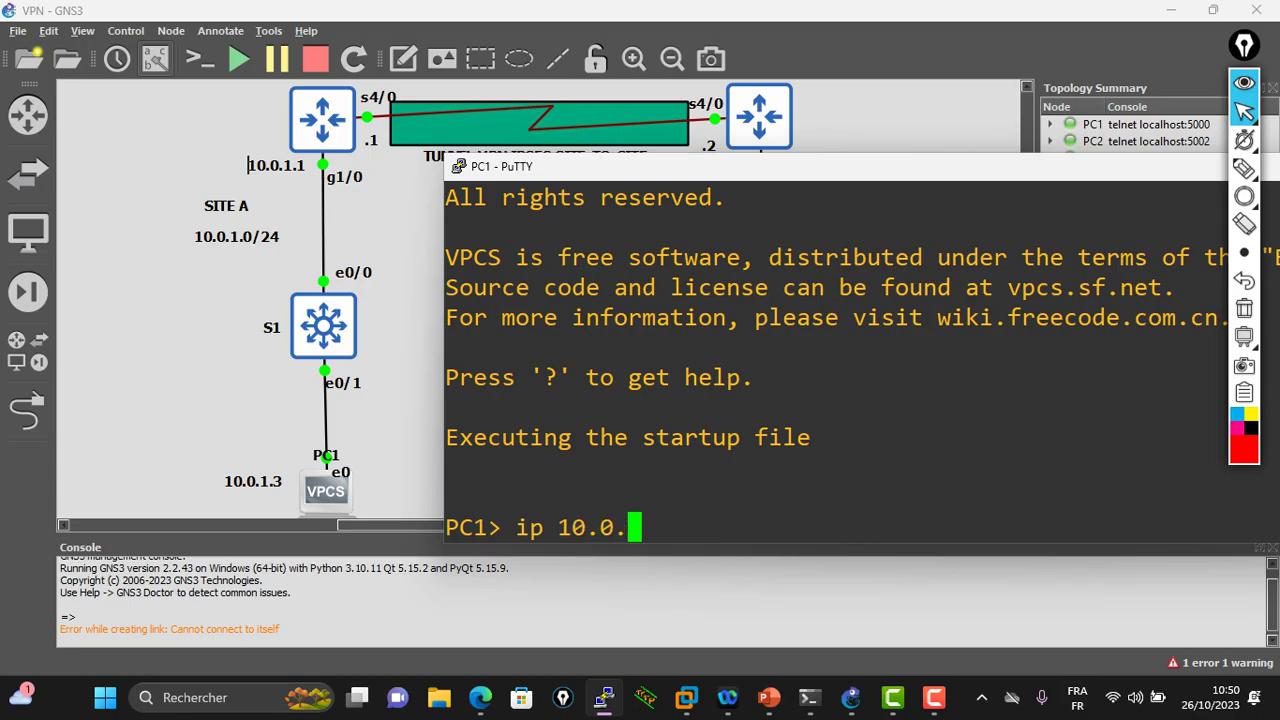
{"action": "type", "text": "1.3/24 "}
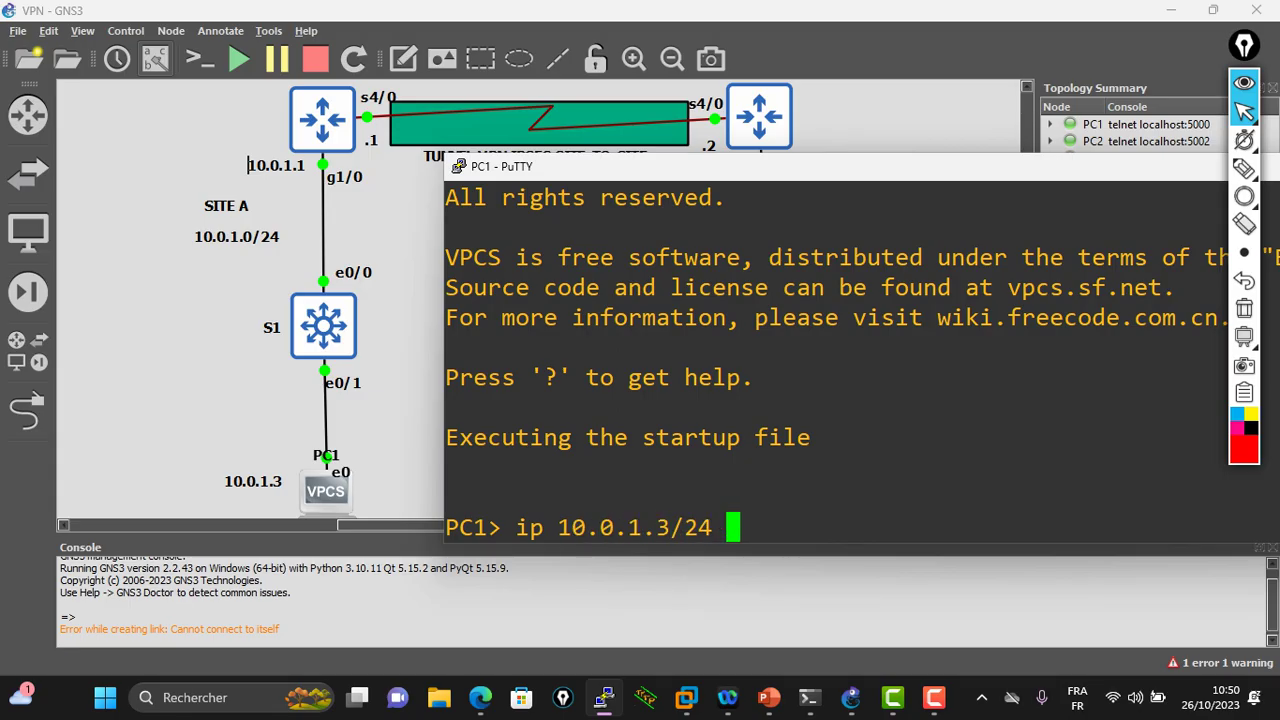
{"action": "type", "text": "10.0.1"}
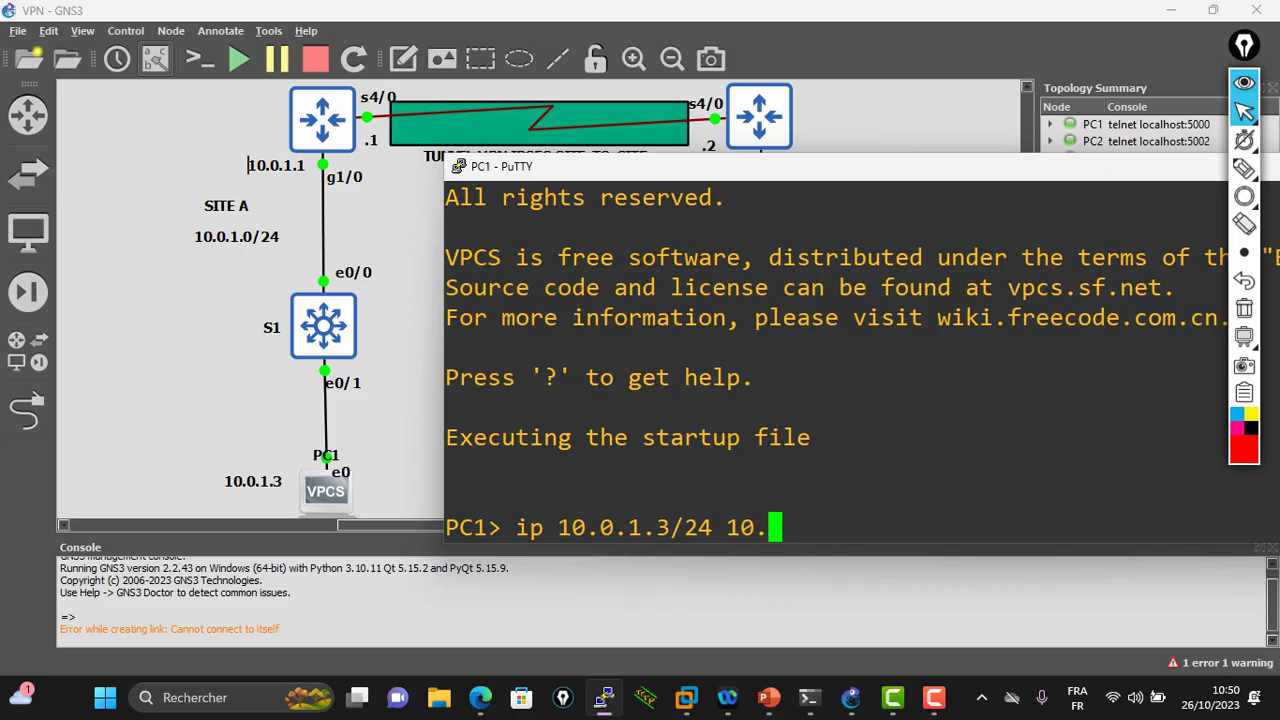
{"action": "type", "text": ".1"}
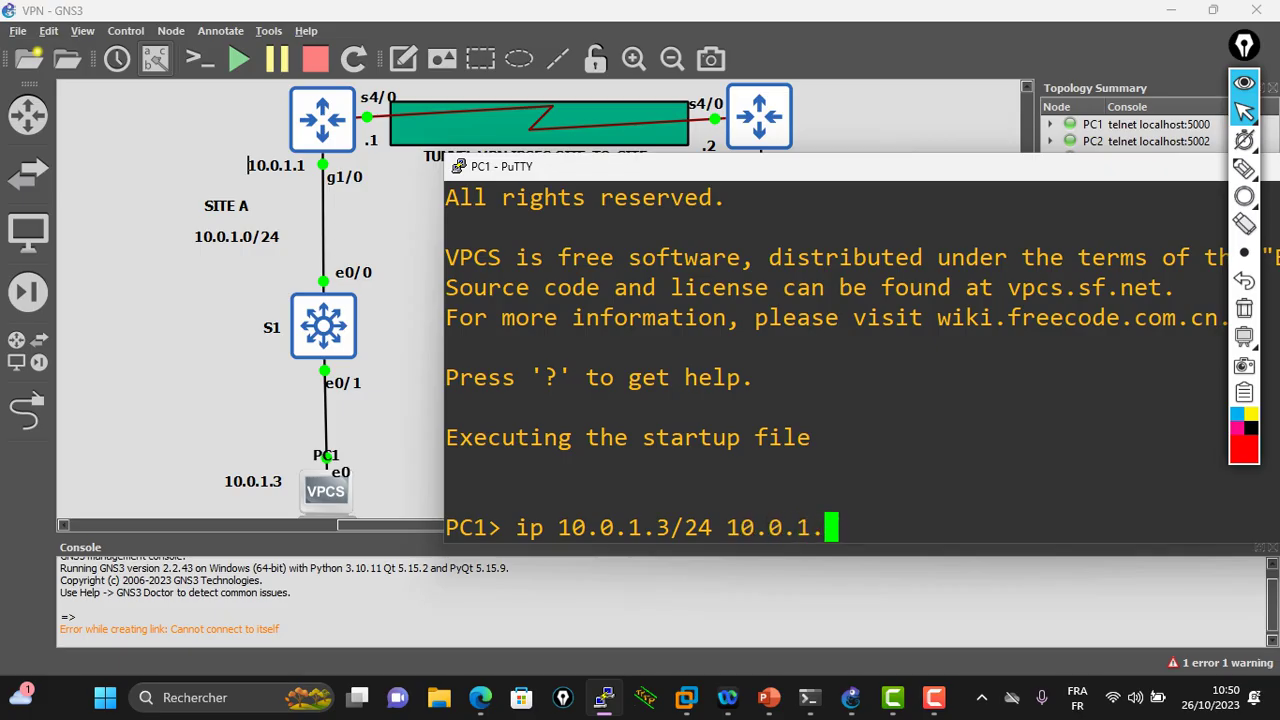
{"action": "key", "text": "Return"}
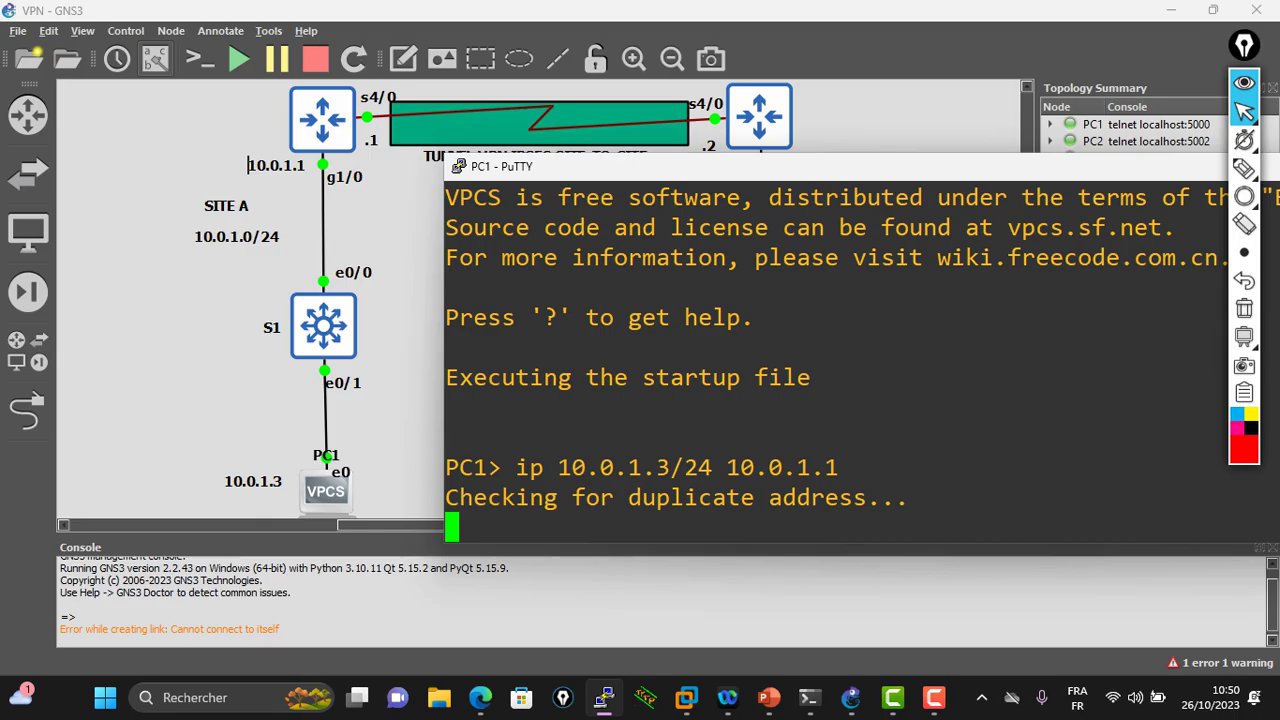
Display PC1's IP configuration with sh ip to check it, and put its console away
{"action": "type", "text": "sh ip"}
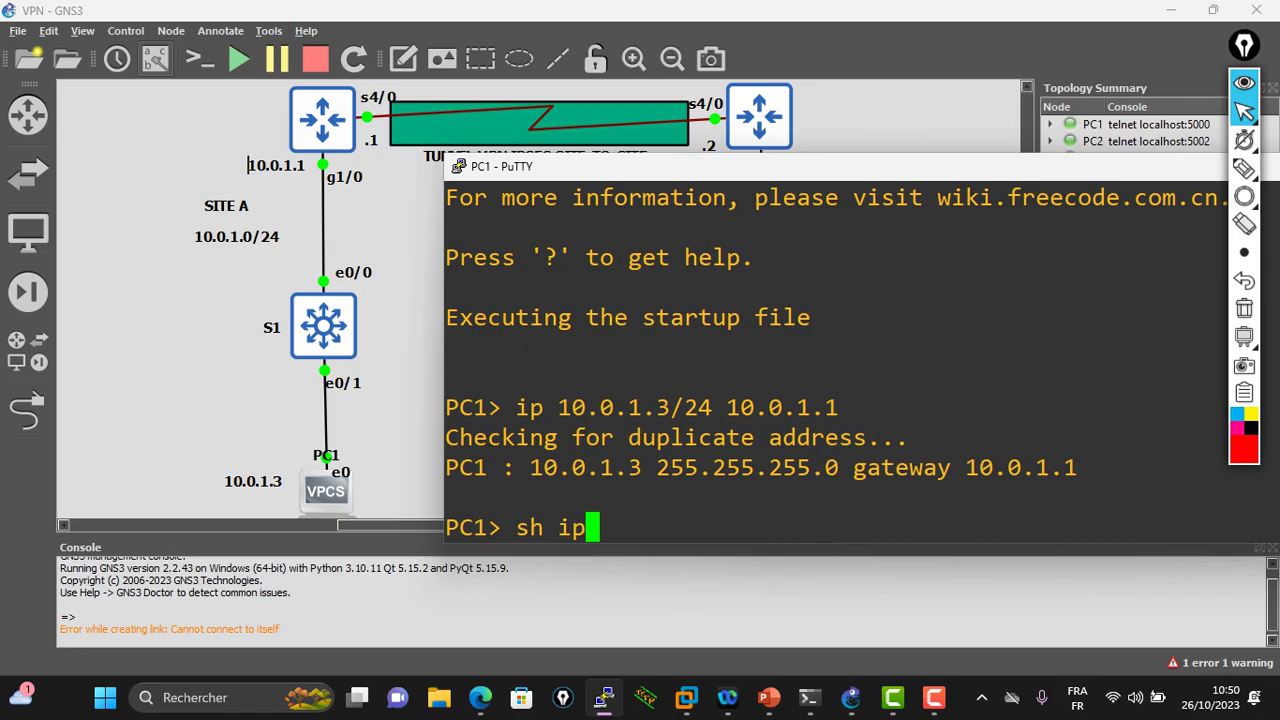
{"action": "key", "text": "Return"}
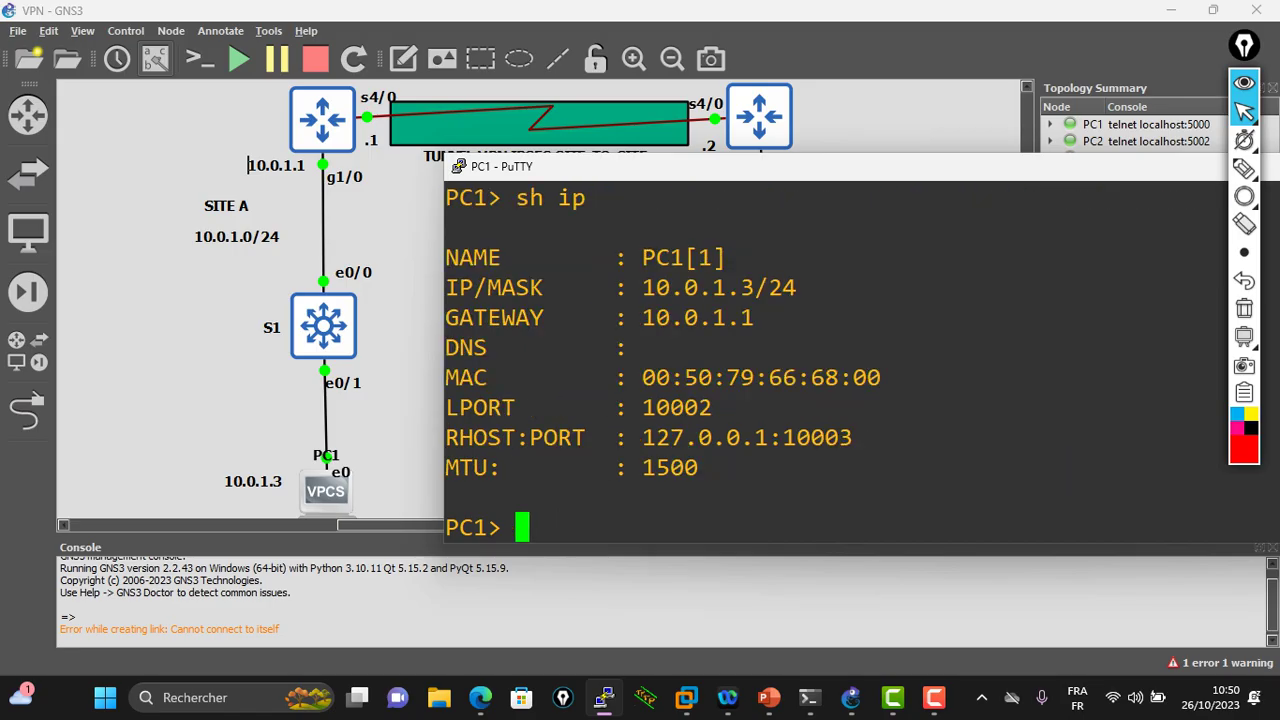
{"action": "left_click_drag", "start_coordinate": [760, 166], "coordinate": [340, 211]}
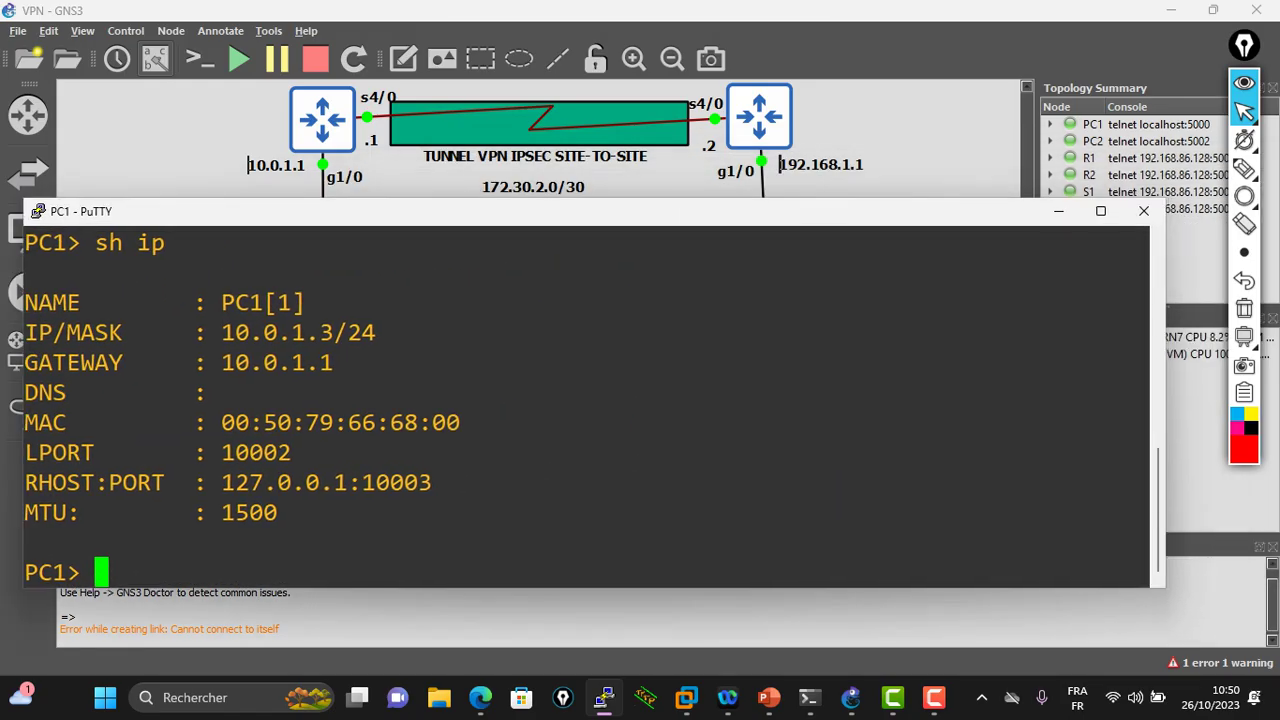
{"action": "left_click", "coordinate": [603, 697]}
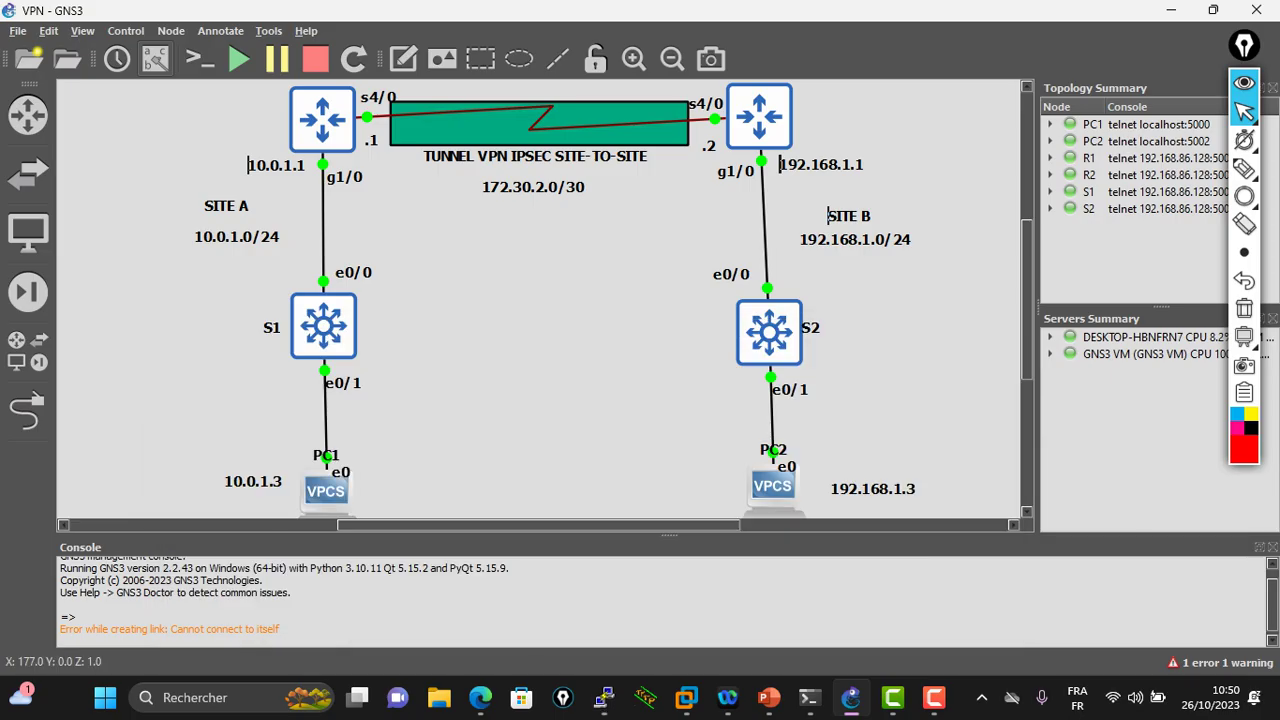
Open PC2's console and set its PuTTY terminal font size to 20
{"action": "key", "text": "alt+Tab"}
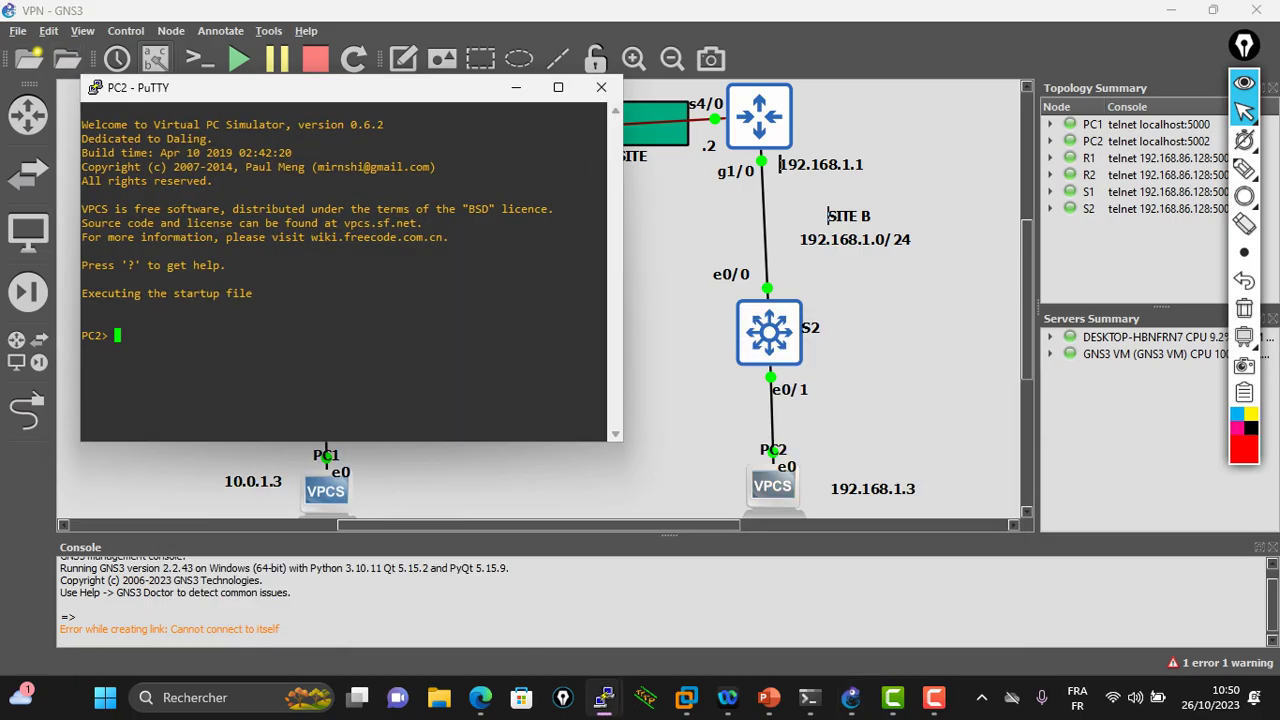
{"action": "right_click", "coordinate": [120, 87]}
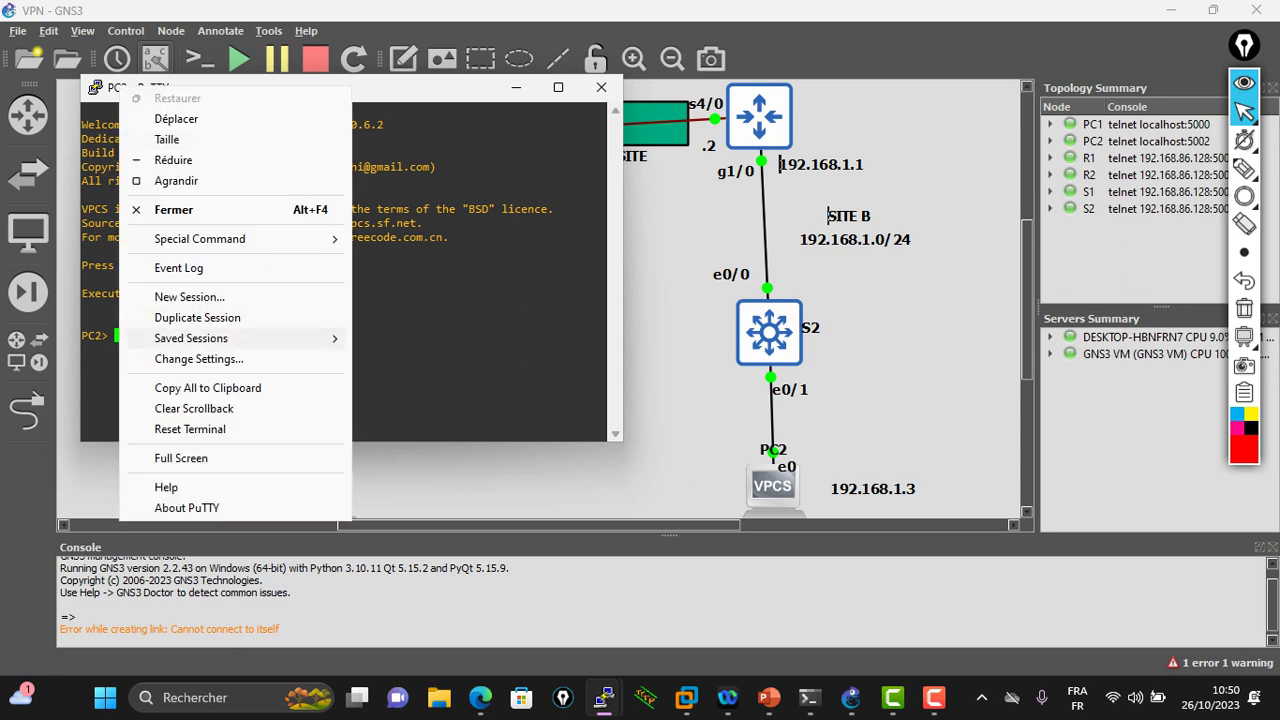
{"action": "key", "text": "Return"}
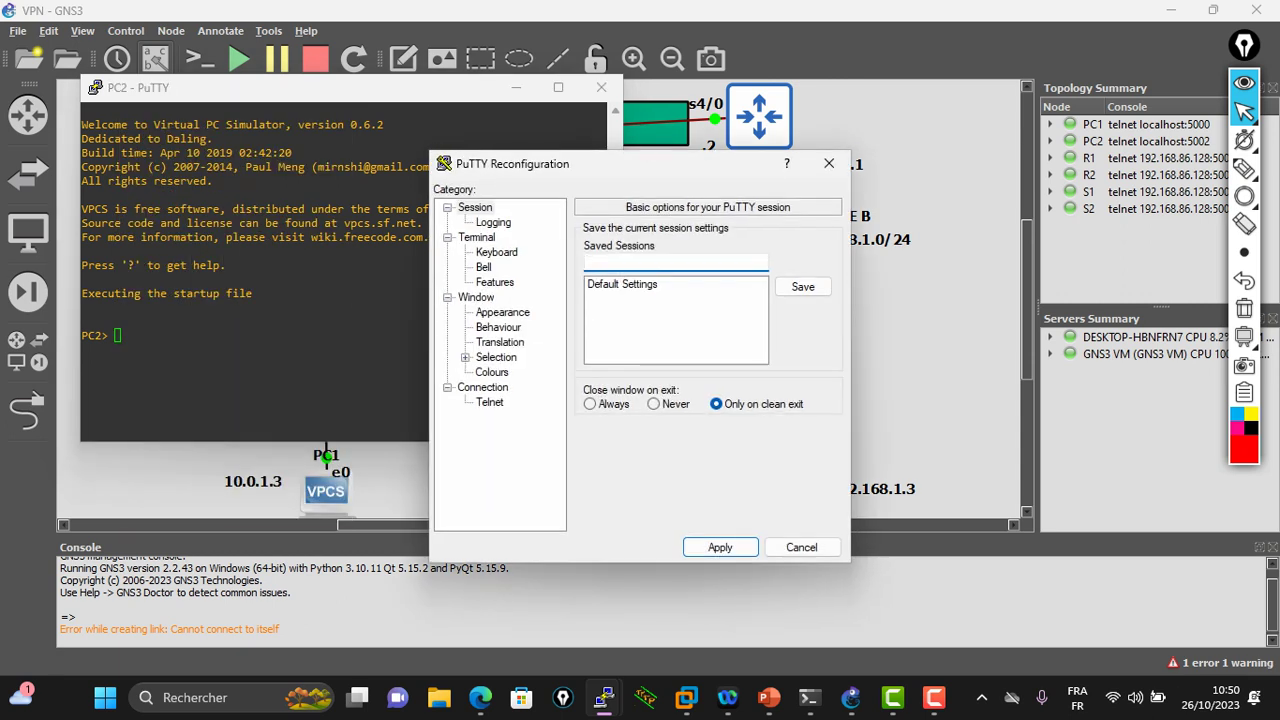
{"action": "left_click", "coordinate": [502, 312]}
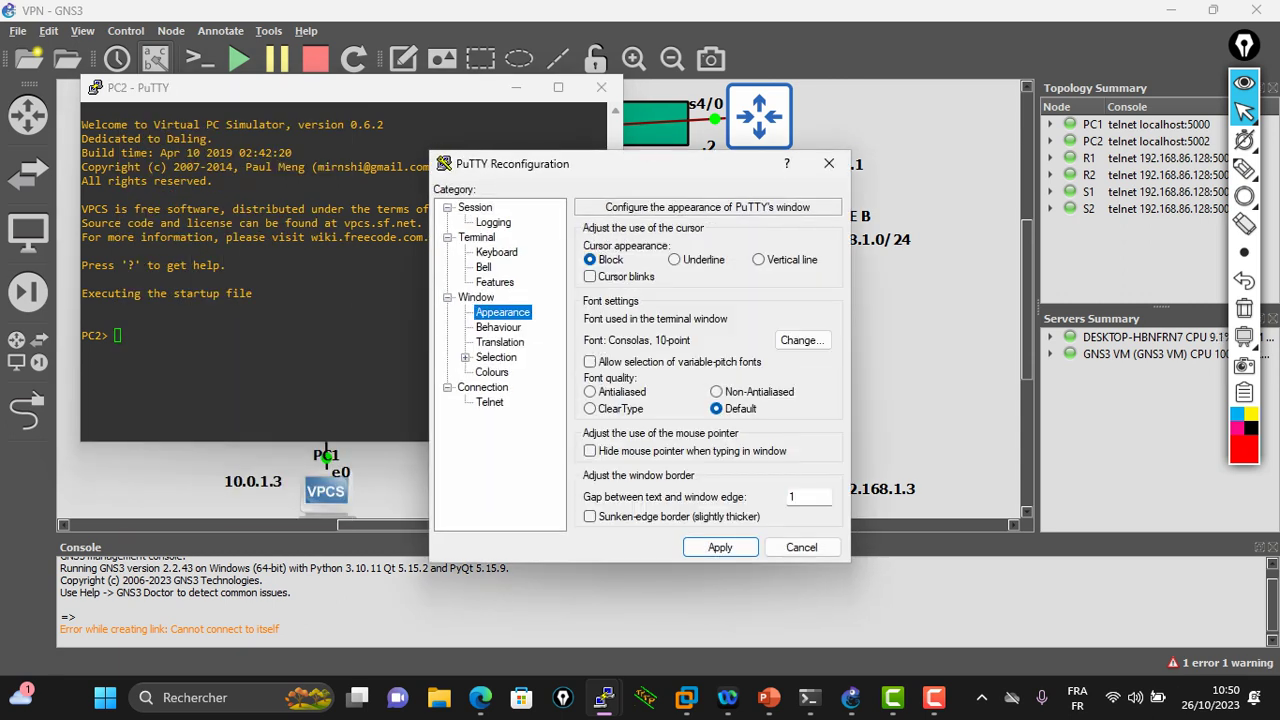
{"action": "left_click", "coordinate": [802, 340]}
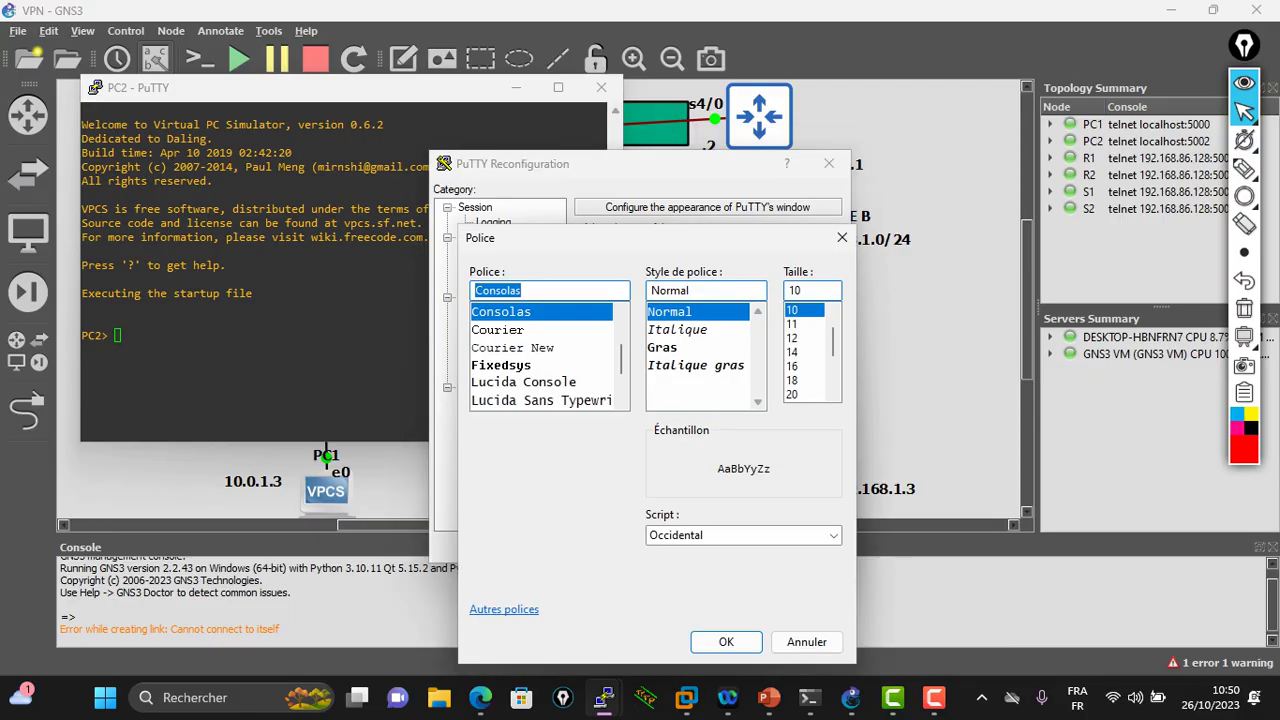
{"action": "left_click", "coordinate": [791, 394]}
{"action": "left_click", "coordinate": [726, 642]}
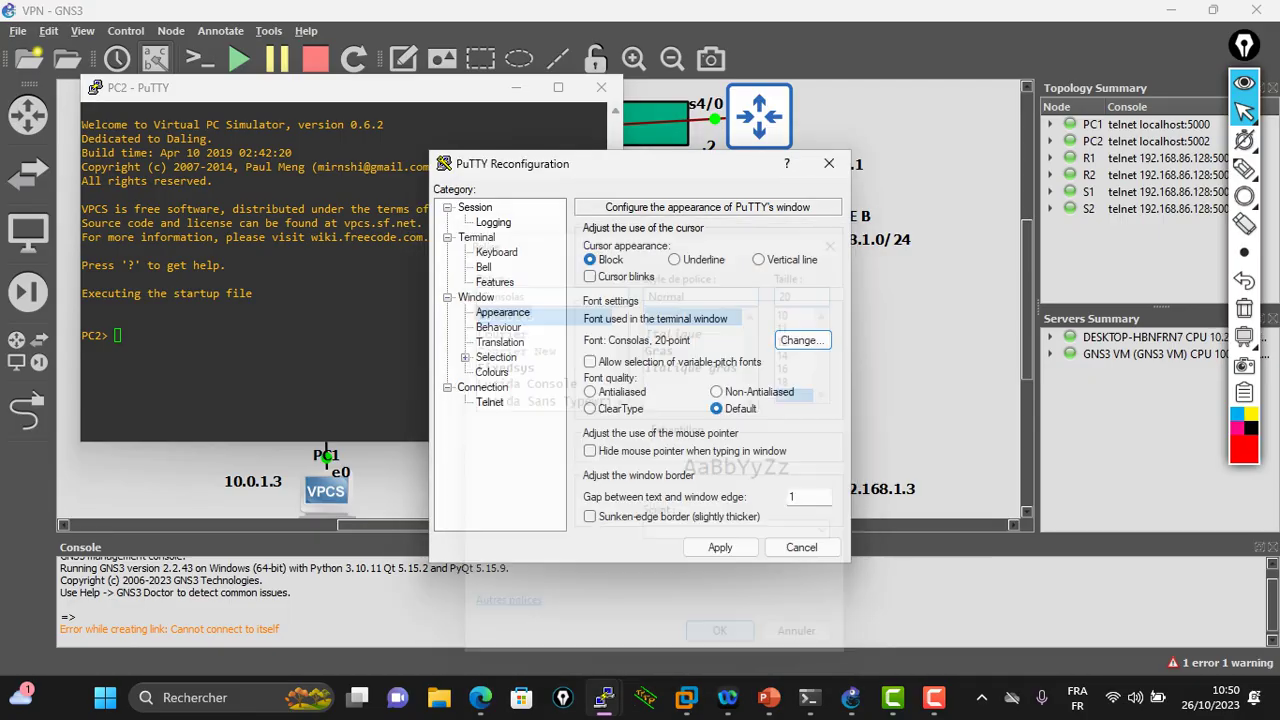
{"action": "left_click", "coordinate": [720, 547]}
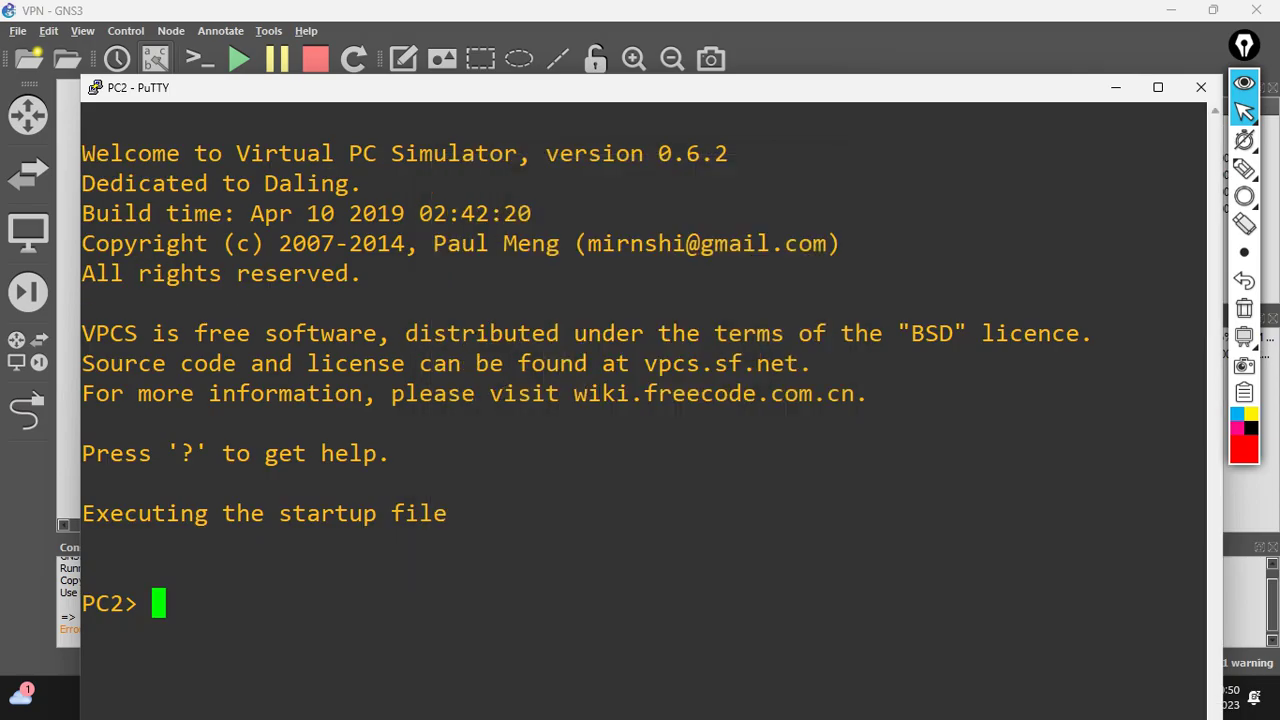
Assign PC2 the address 192.168.1.3/24 with gateway 192.168.1.1 using the ip command, and minimize its console
{"action": "left_click_drag", "start_coordinate": [690, 75], "coordinate": [952, 145]}
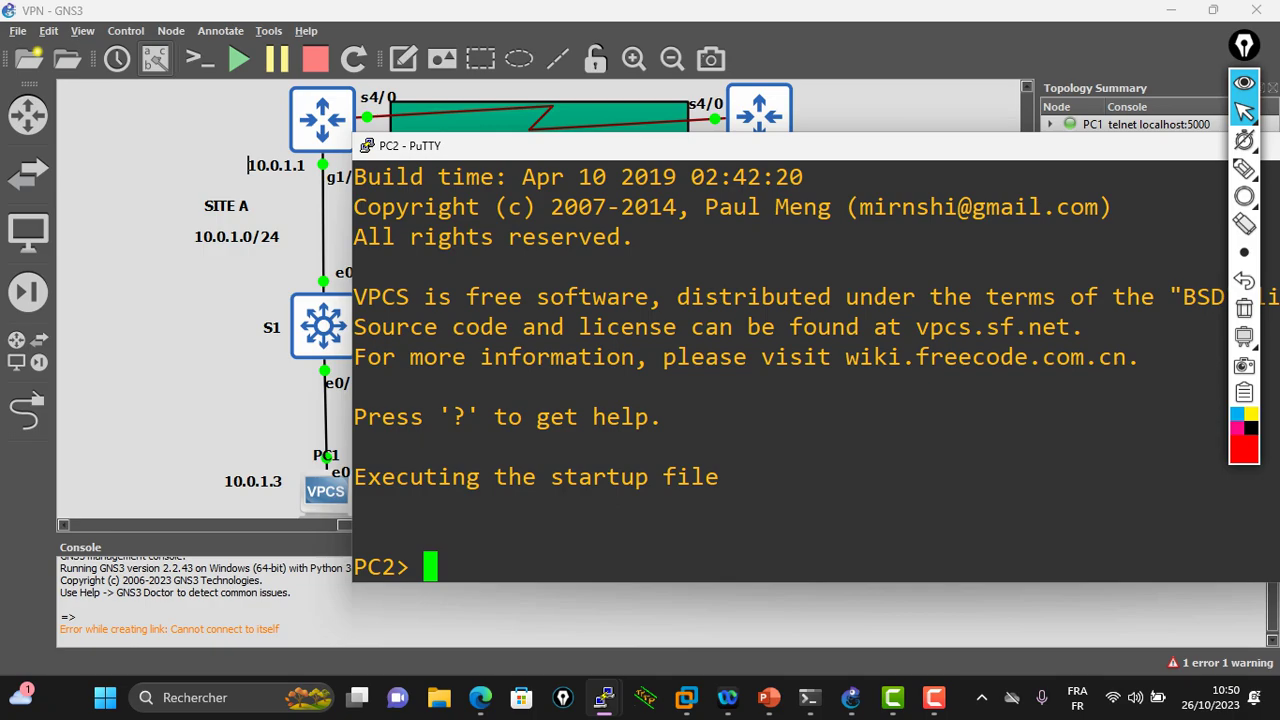
{"action": "type", "text": "ip 192.168.1.3/24 "}
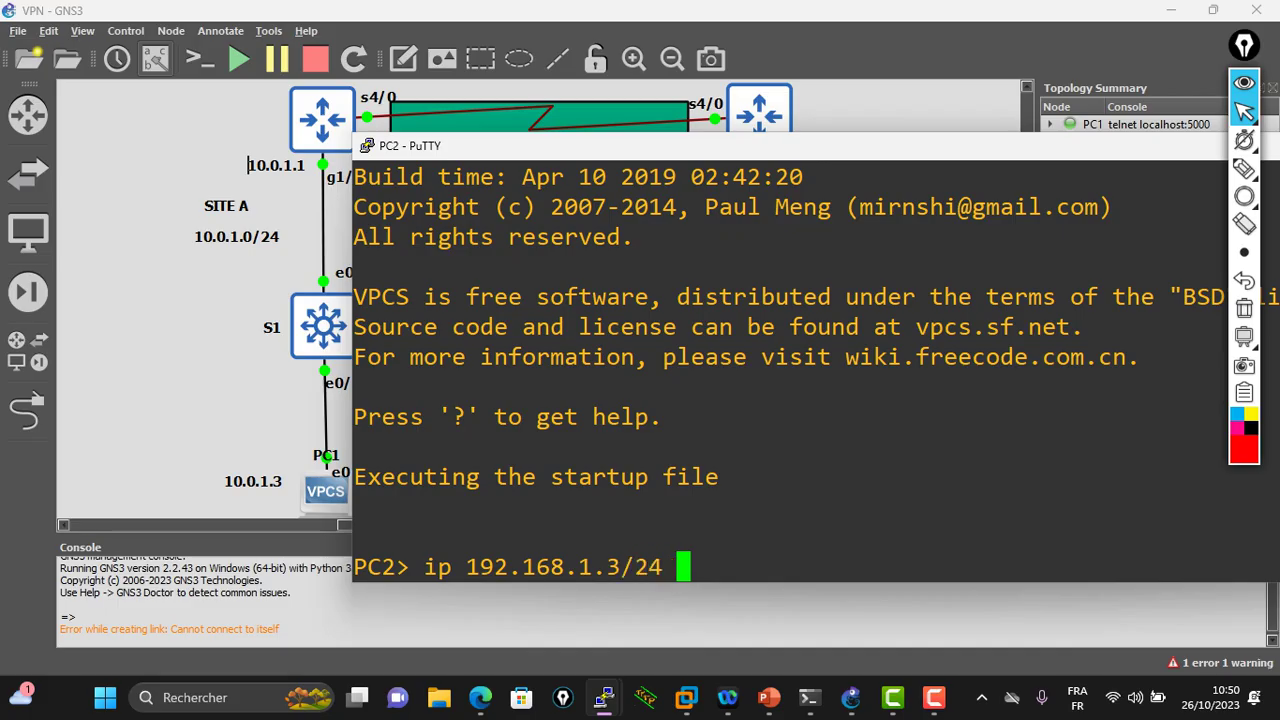
{"action": "type", "text": "192.168.1.1"}
{"action": "key", "text": "Return"}
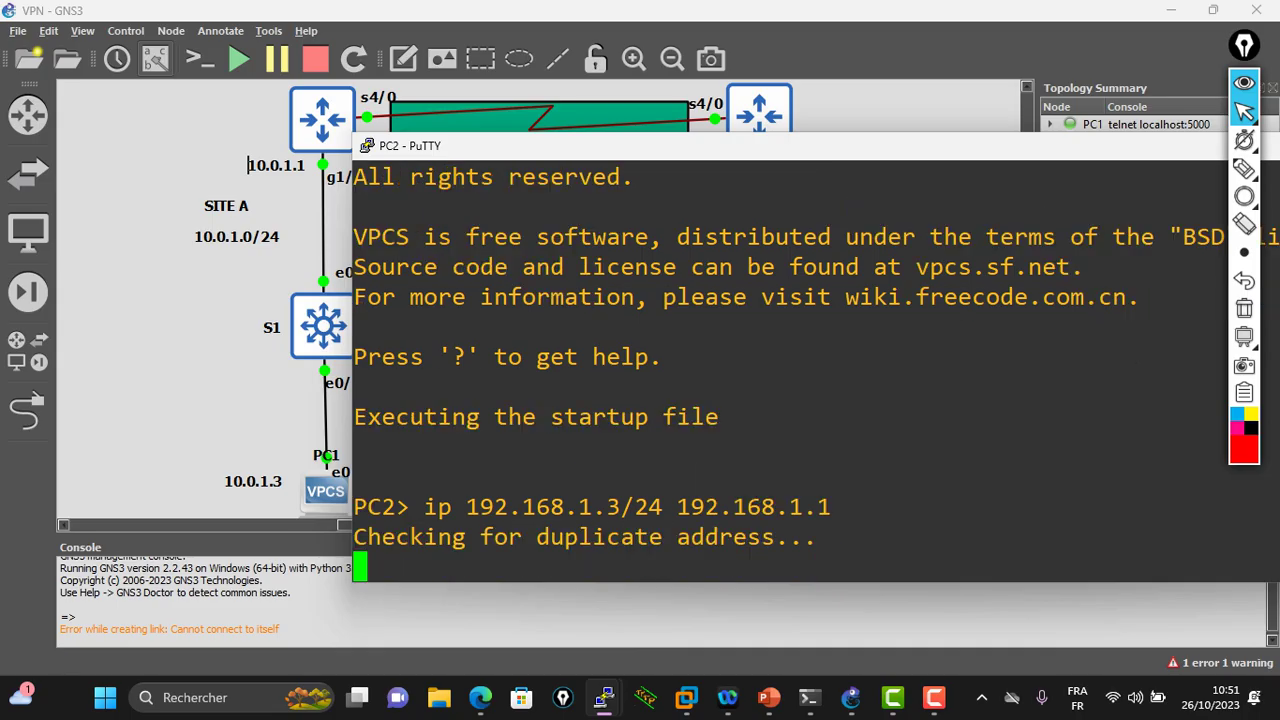
{"action": "left_click_drag", "start_coordinate": [700, 146], "coordinate": [438, 156]}
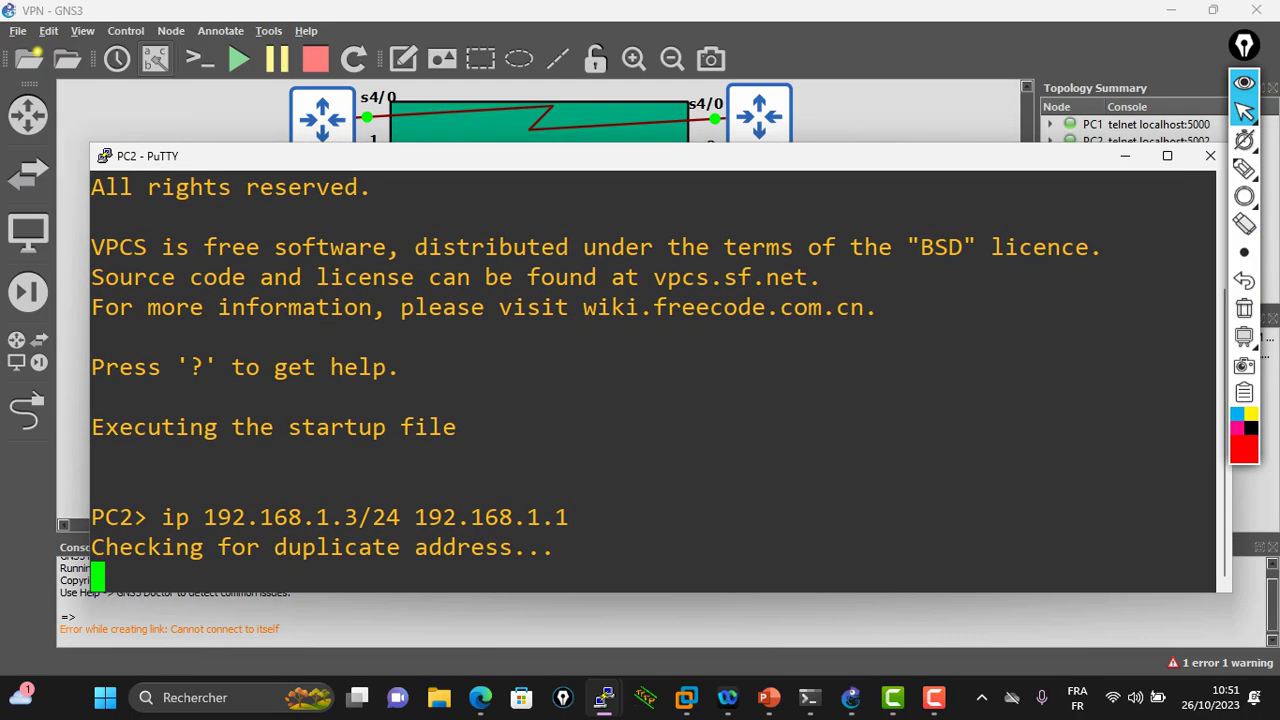
{"action": "left_click", "coordinate": [1125, 155]}
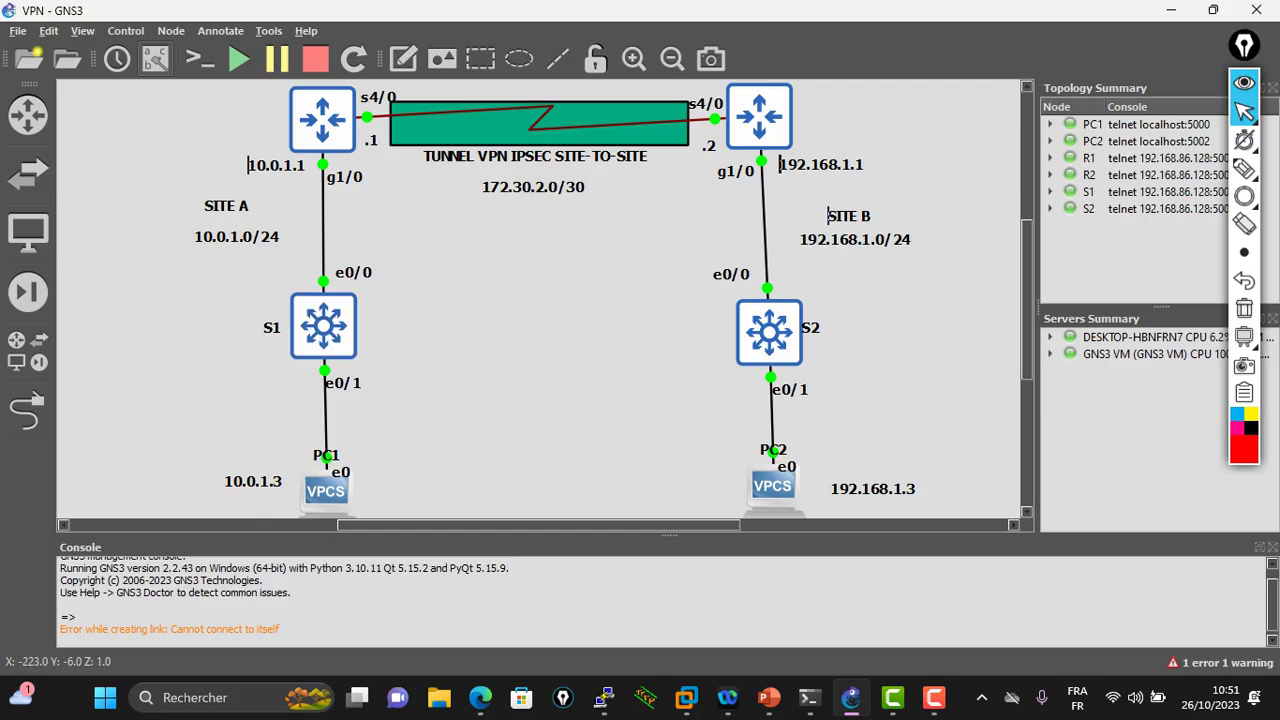
Open R1's console, set its PuTTY terminal font size to 20, and reposition the console window over the topology
{"action": "double_click", "coordinate": [322, 118]}
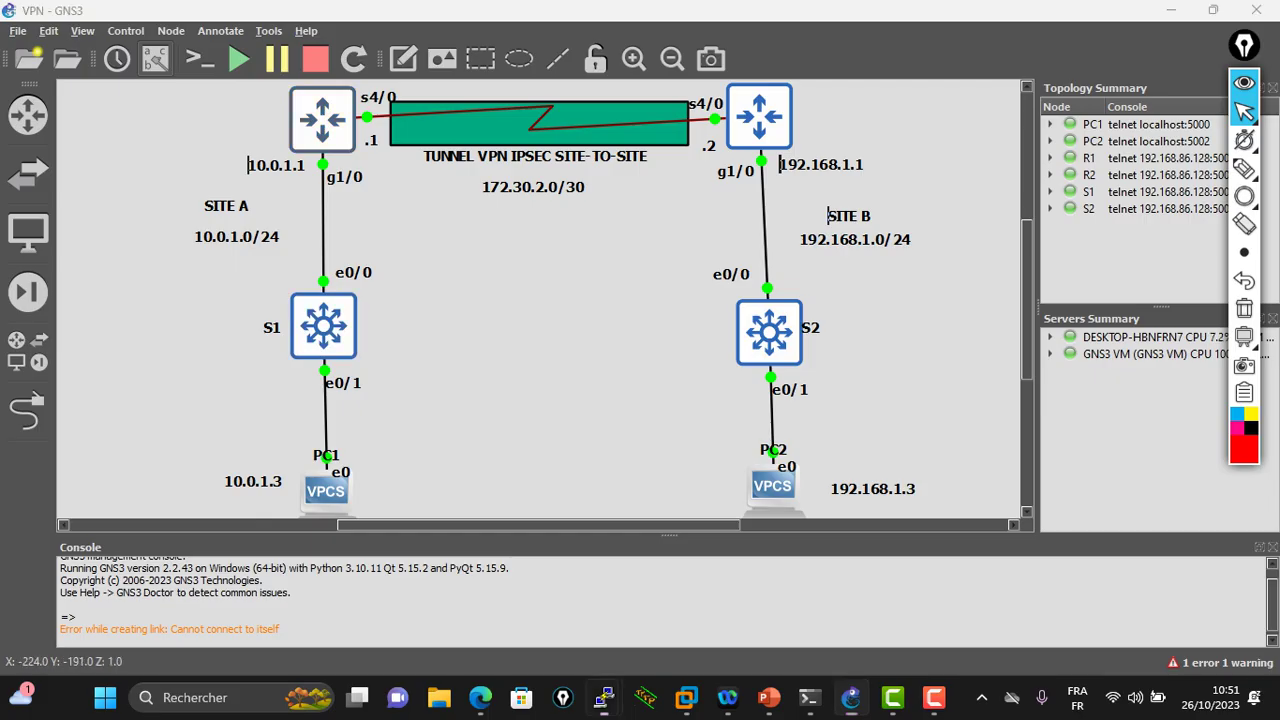
{"action": "right_click", "coordinate": [449, 121]}
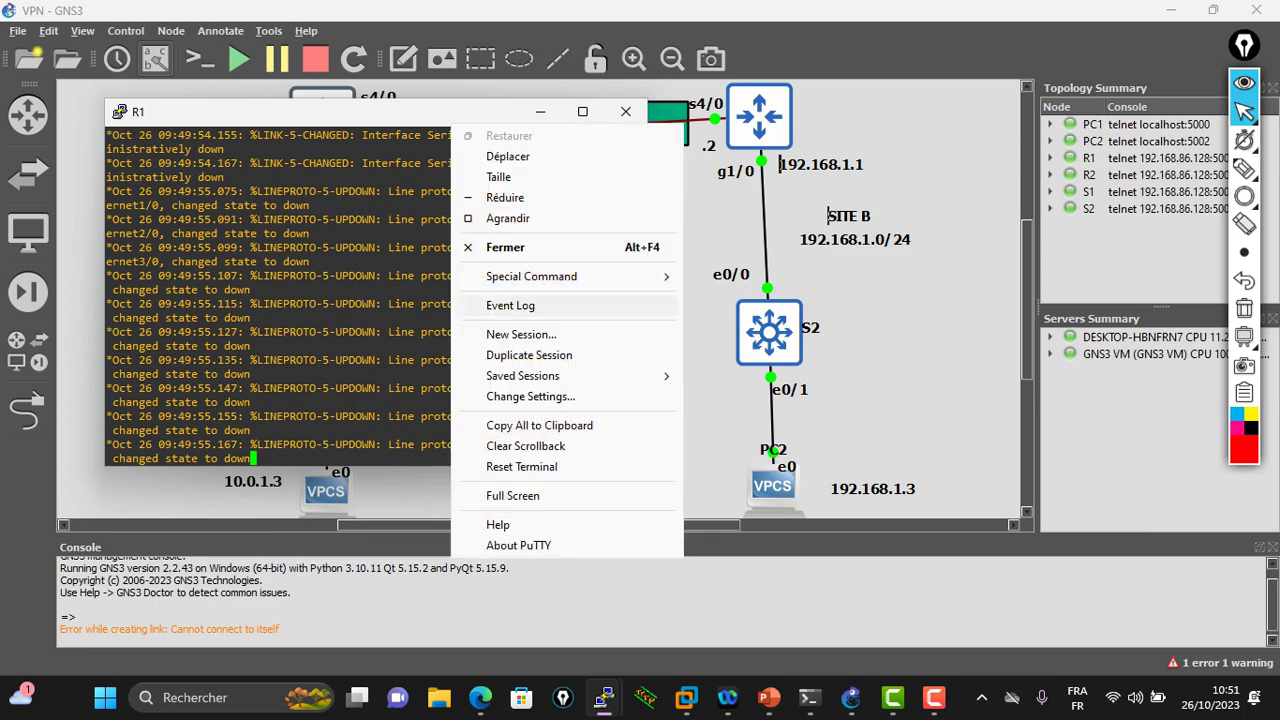
{"action": "left_click", "coordinate": [530, 396]}
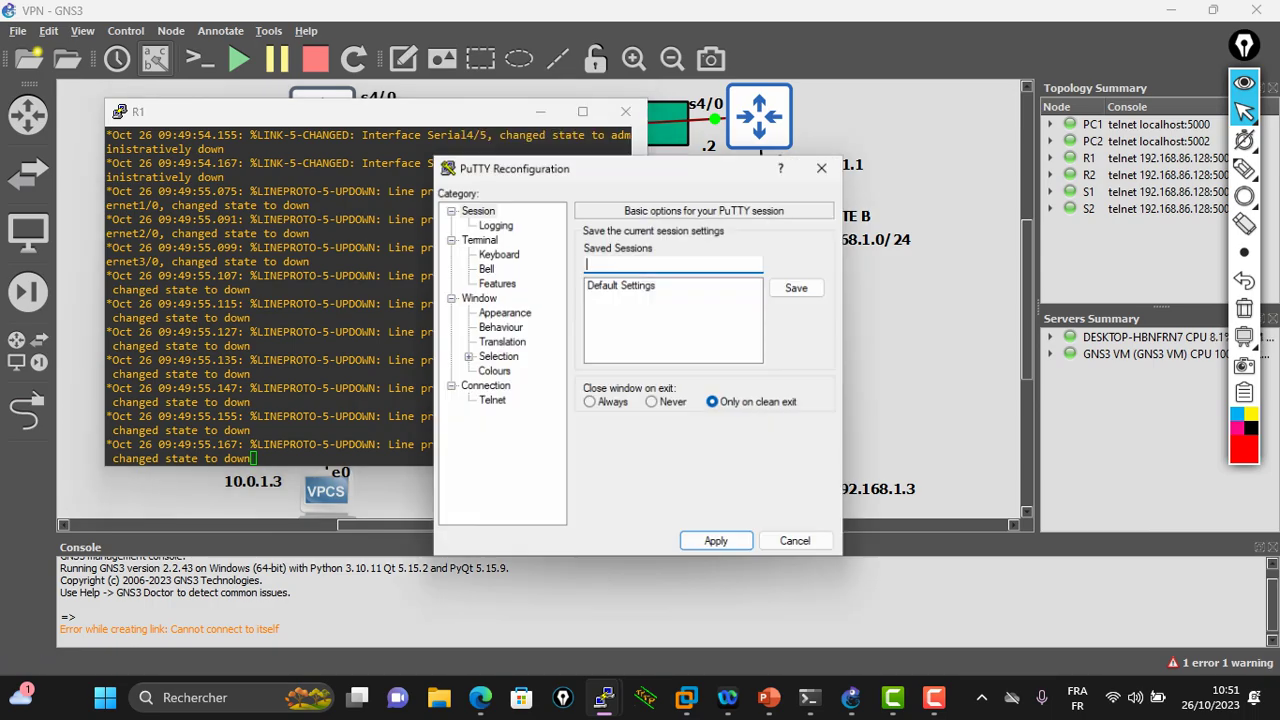
{"action": "left_click", "coordinate": [502, 312]}
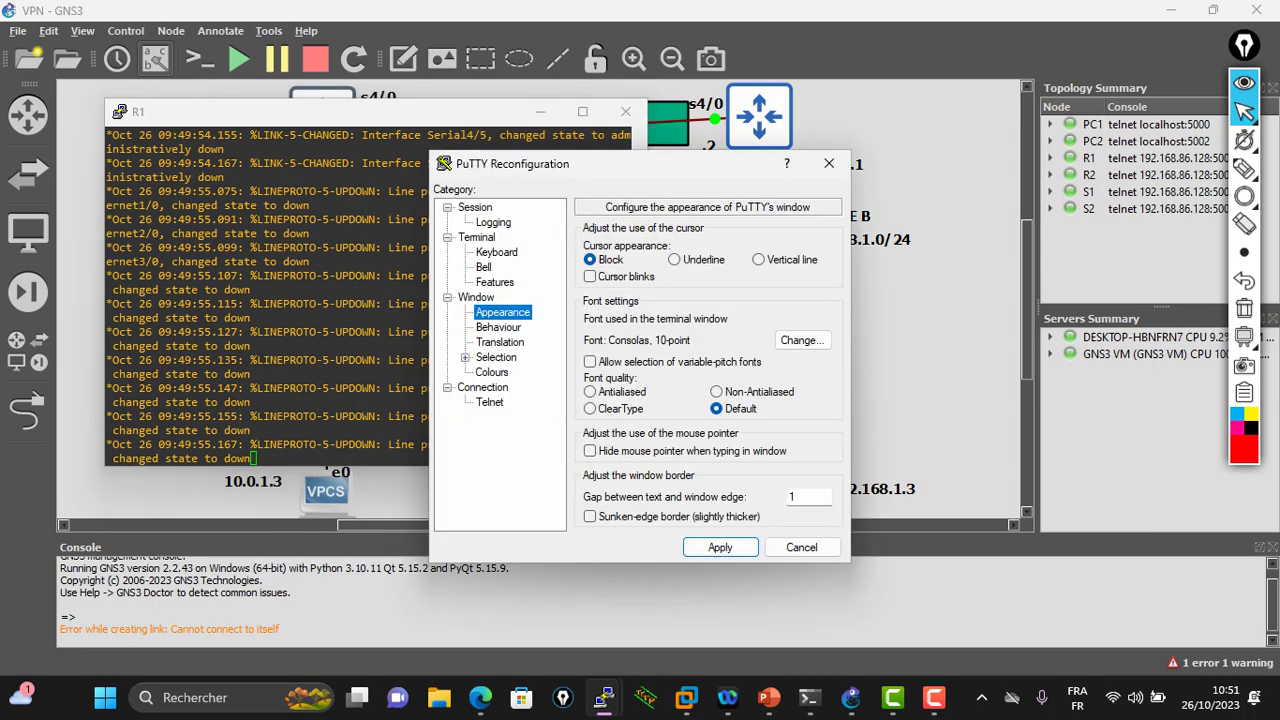
{"action": "left_click", "coordinate": [802, 340]}
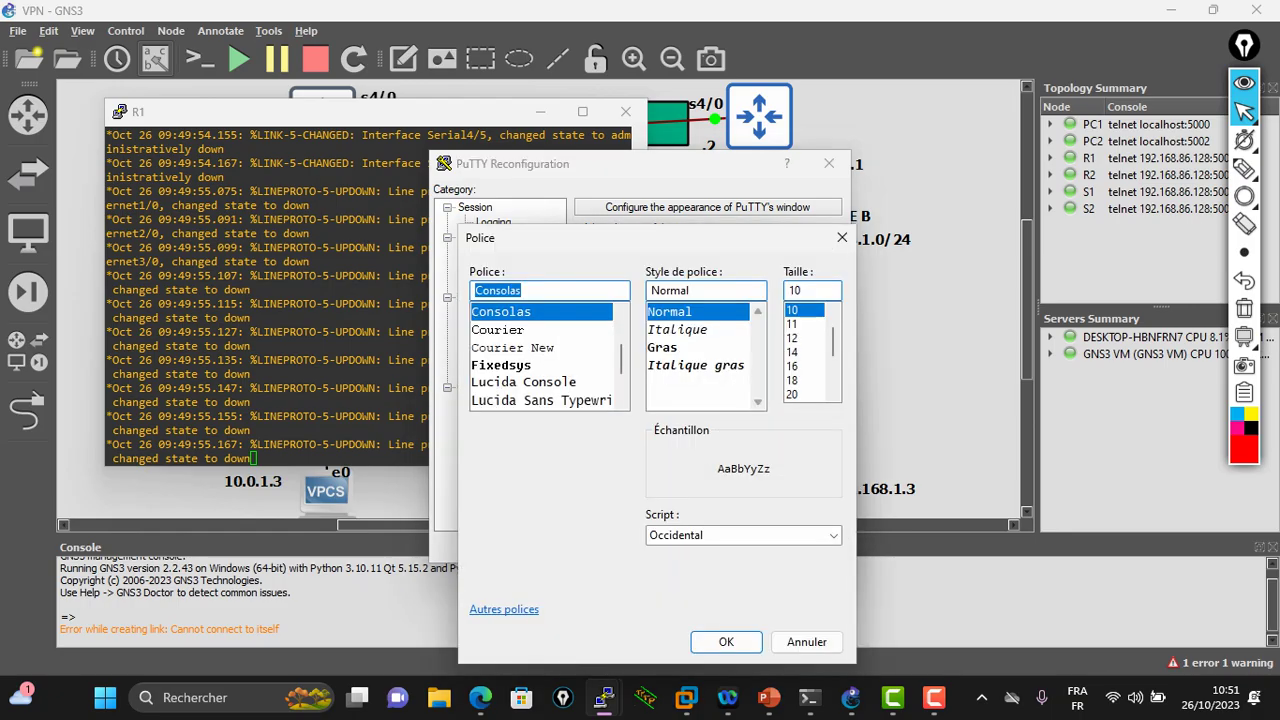
{"action": "left_click", "coordinate": [793, 394]}
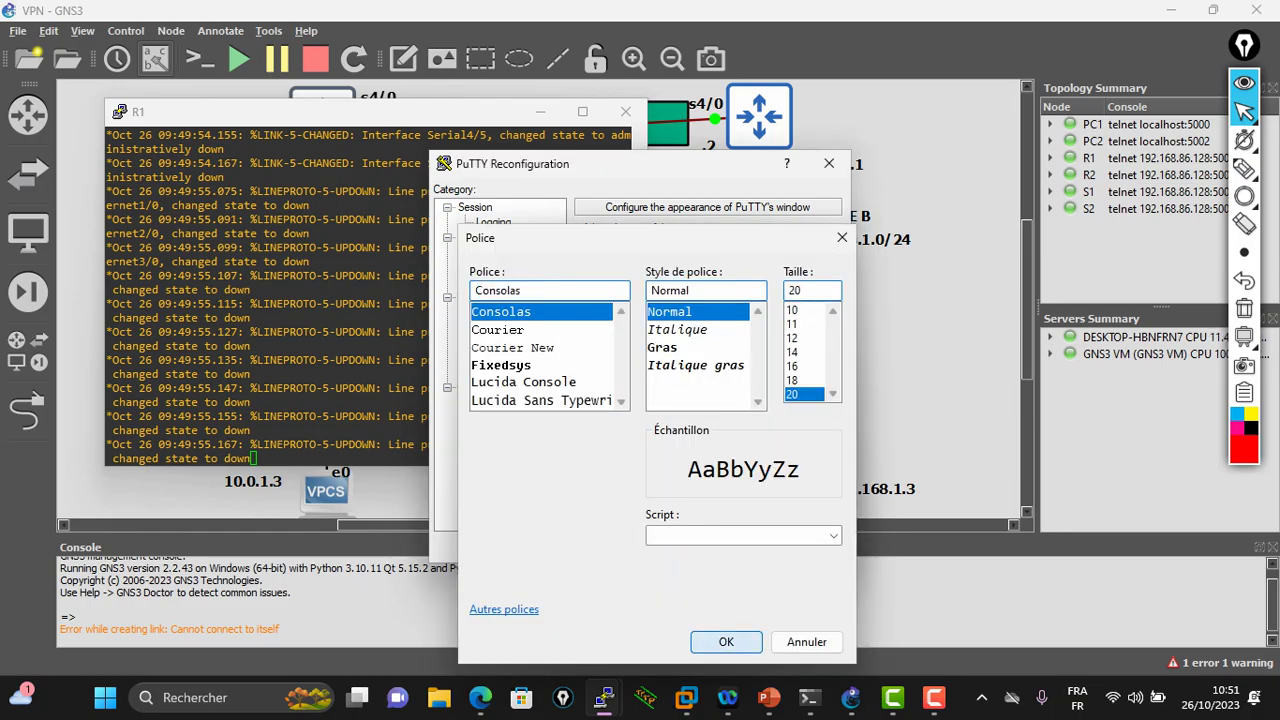
{"action": "left_click", "coordinate": [726, 641]}
{"action": "left_click", "coordinate": [716, 541]}
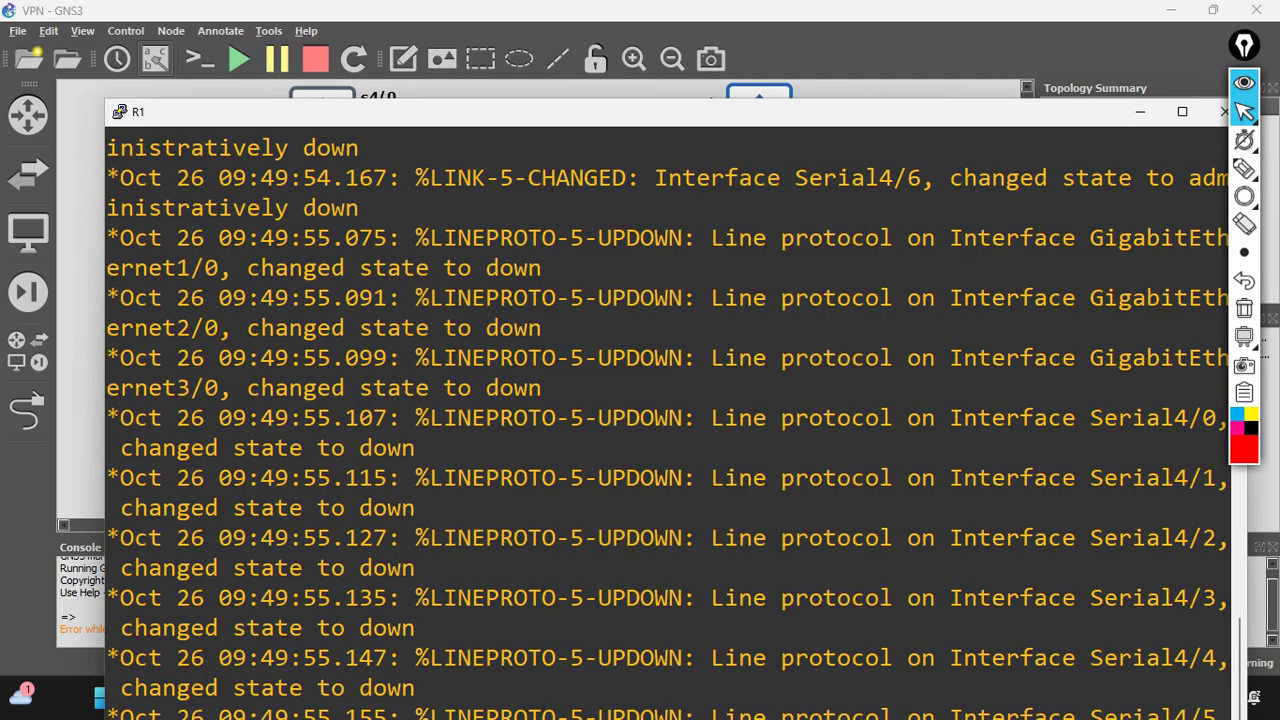
{"action": "left_click_drag", "start_coordinate": [640, 99], "coordinate": [802, 139]}
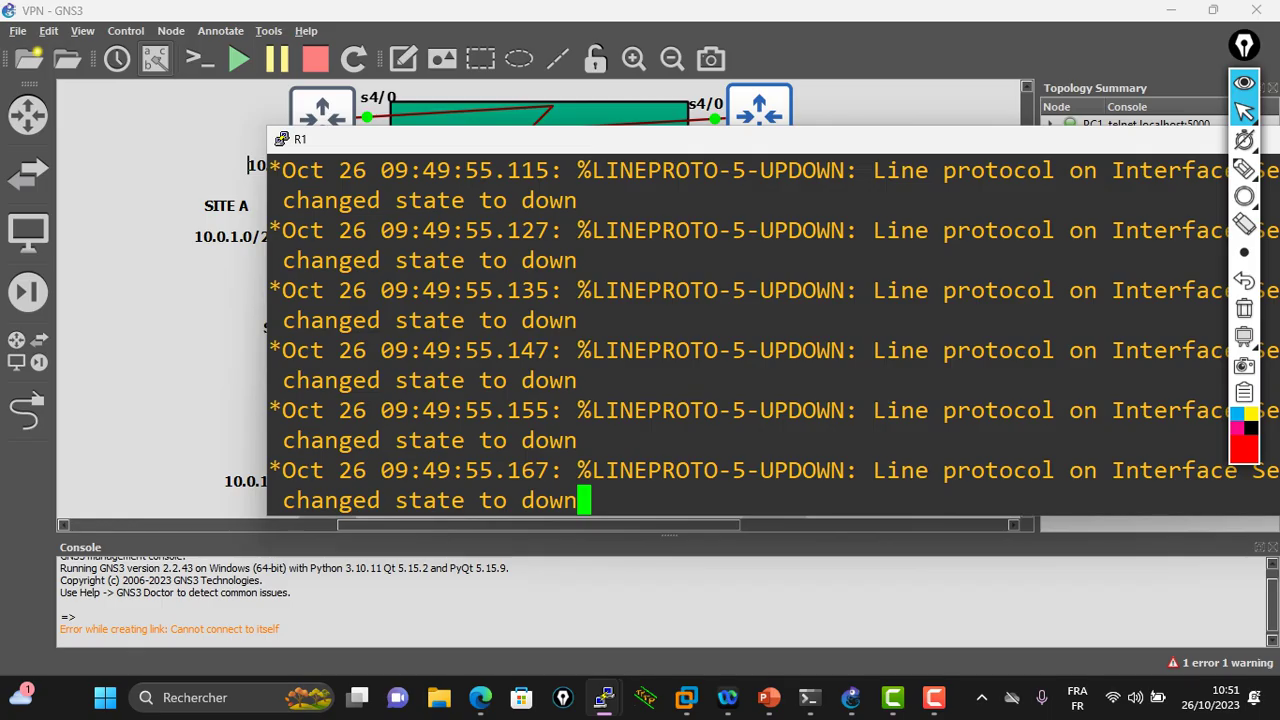
Bring up R1's command prompt and enter global configuration mode with conf t
{"action": "key", "text": "Return"}
{"action": "key", "text": "Return"}
{"action": "key", "text": "Return"}
{"action": "key", "text": "Return"}
{"action": "key", "text": "Return"}
{"action": "key", "text": "Return"}
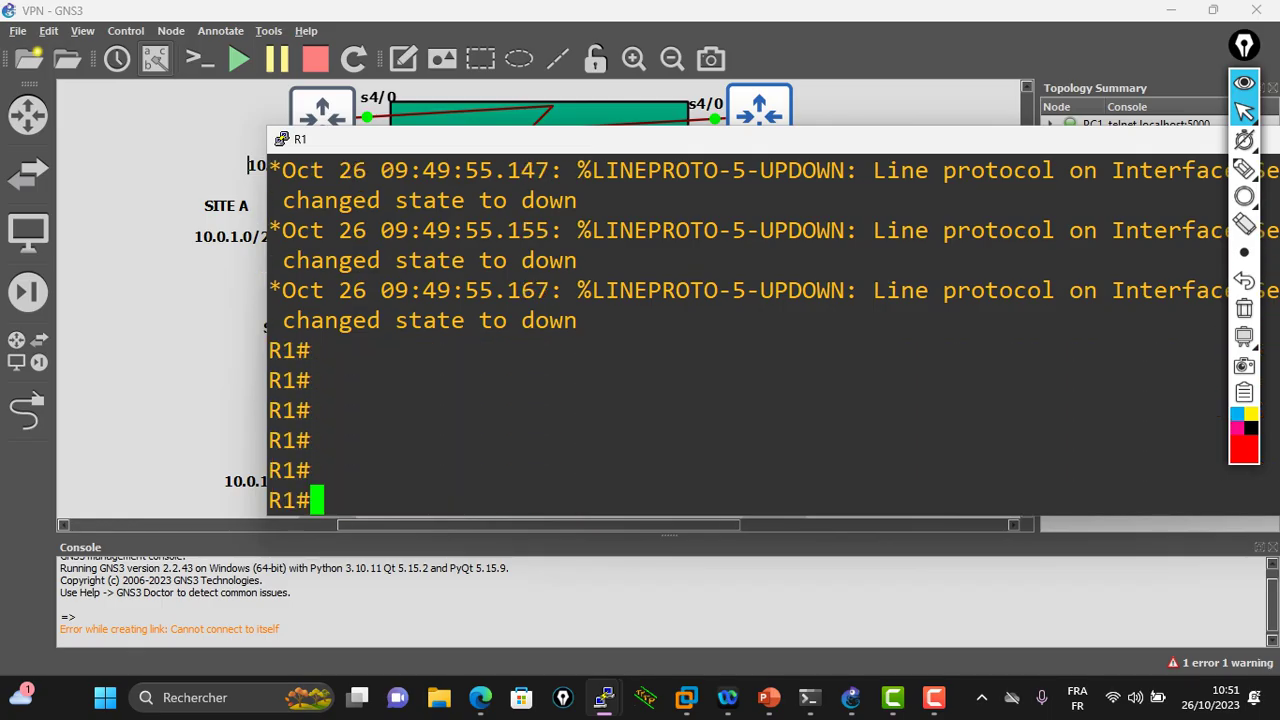
{"action": "type", "text": "conf t*"}
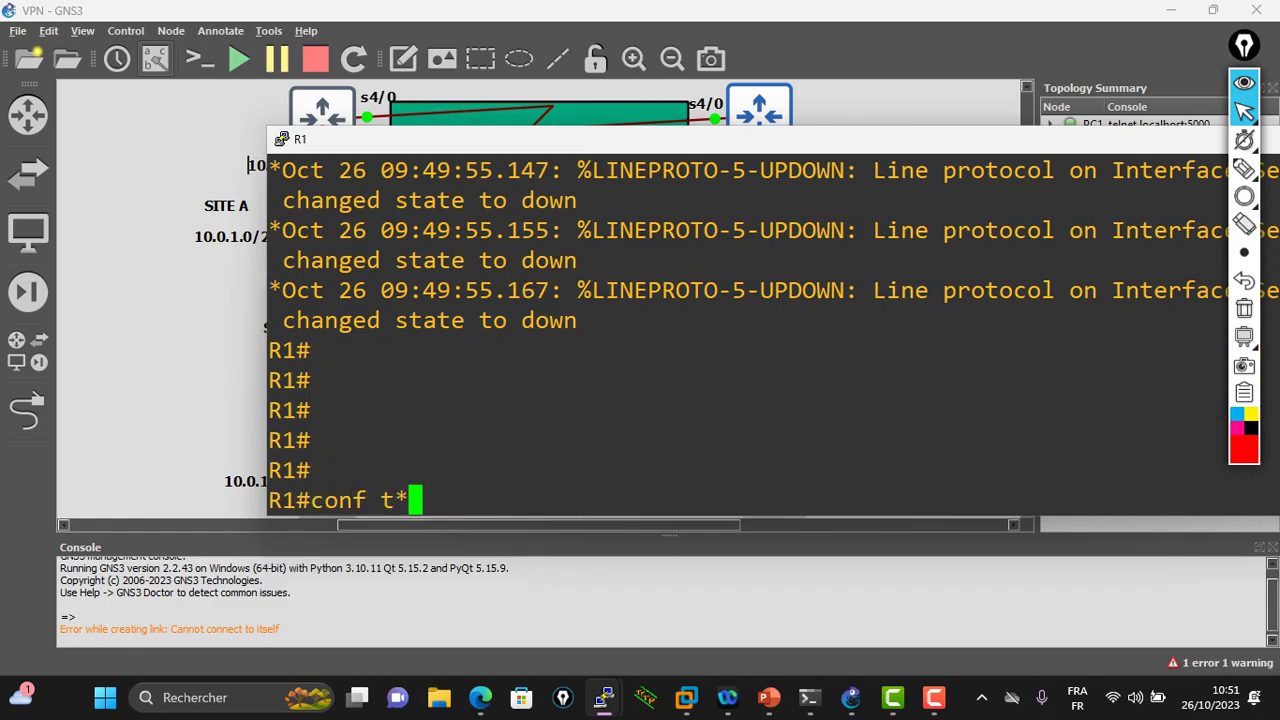
{"action": "key", "text": "BackSpace"}
{"action": "key", "text": "Return"}
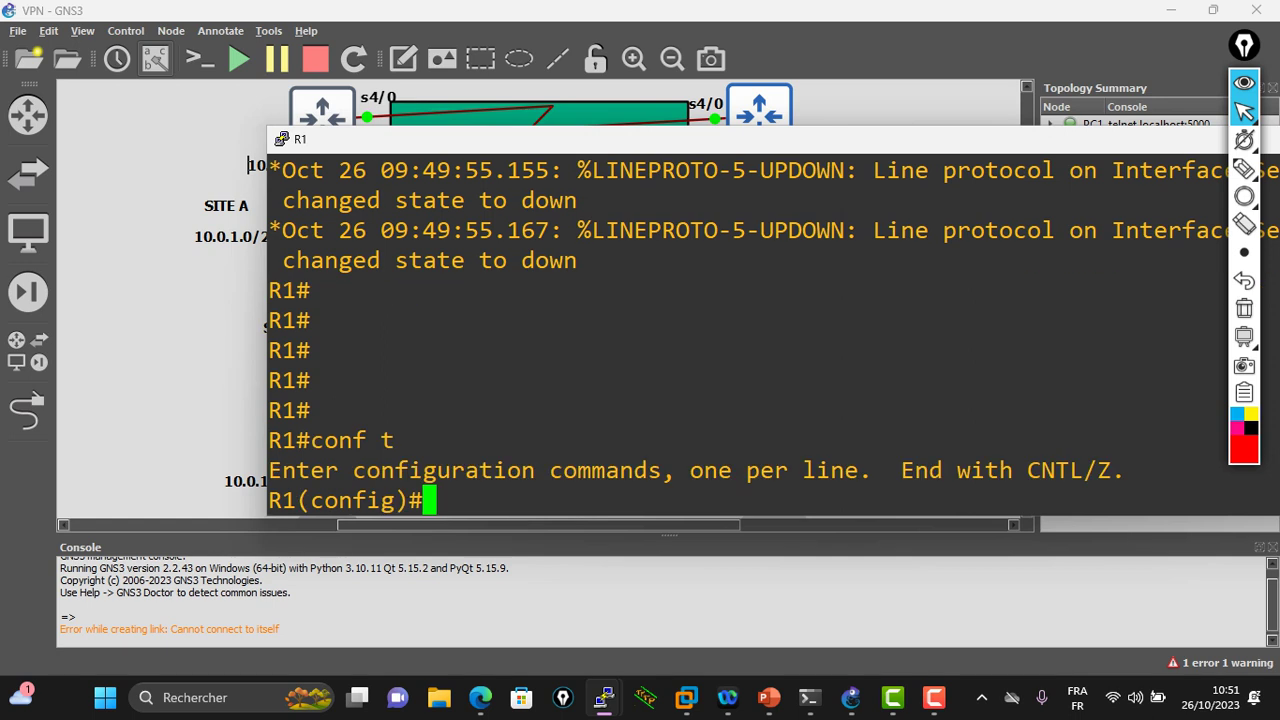
Assign R1's interface g1/0 the address 10.0.1.1 with mask 255.255.255.0 using ip add
{"action": "left_click_drag", "start_coordinate": [400, 139], "coordinate": [530, 167]}
{"action": "type", "text": "int "}
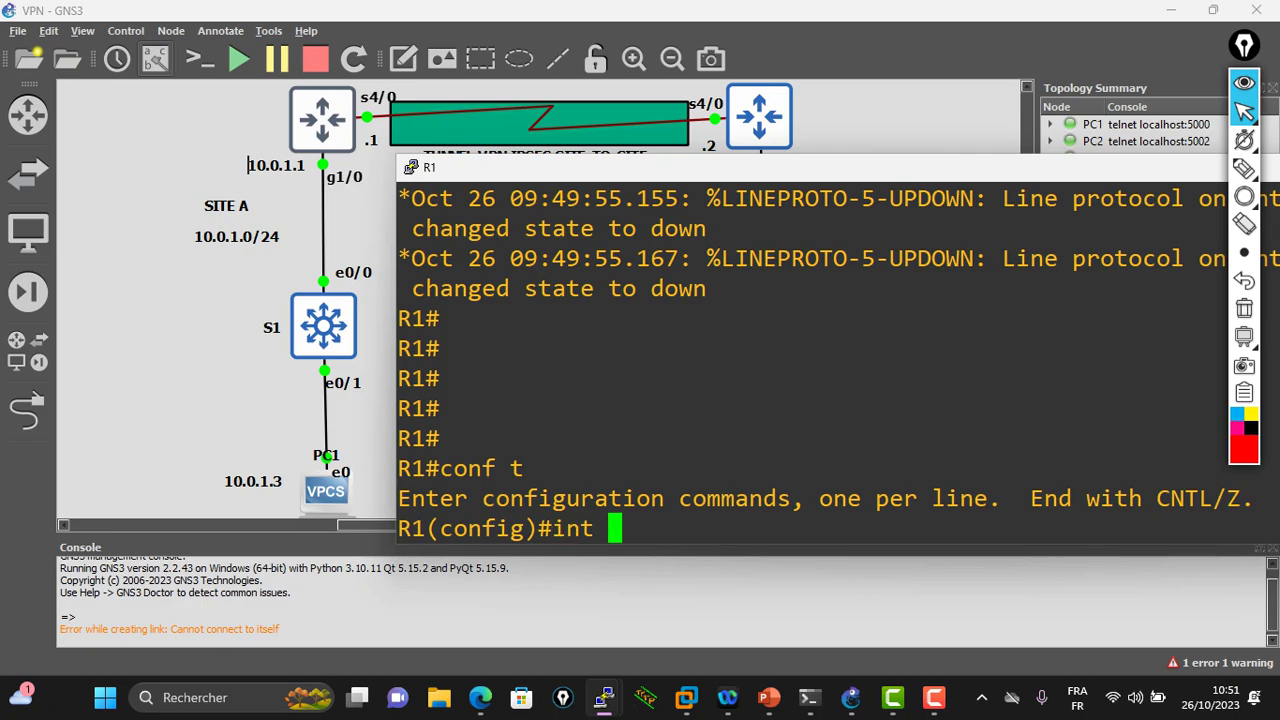
{"action": "type", "text": "g1*/"}
{"action": "key", "text": "BackSpace"}
{"action": "key", "text": "BackSpace"}
{"action": "type", "text": "/0"}
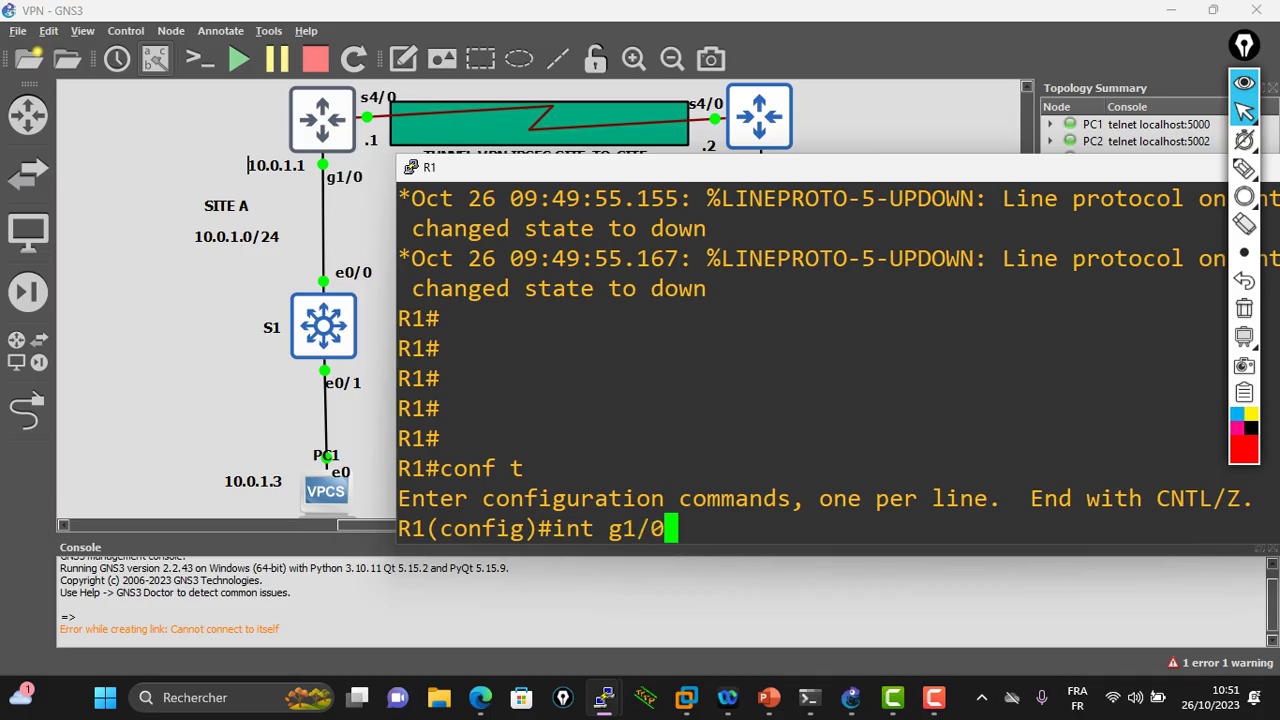
{"action": "key", "text": "Return"}
{"action": "type", "text": "ip add "}
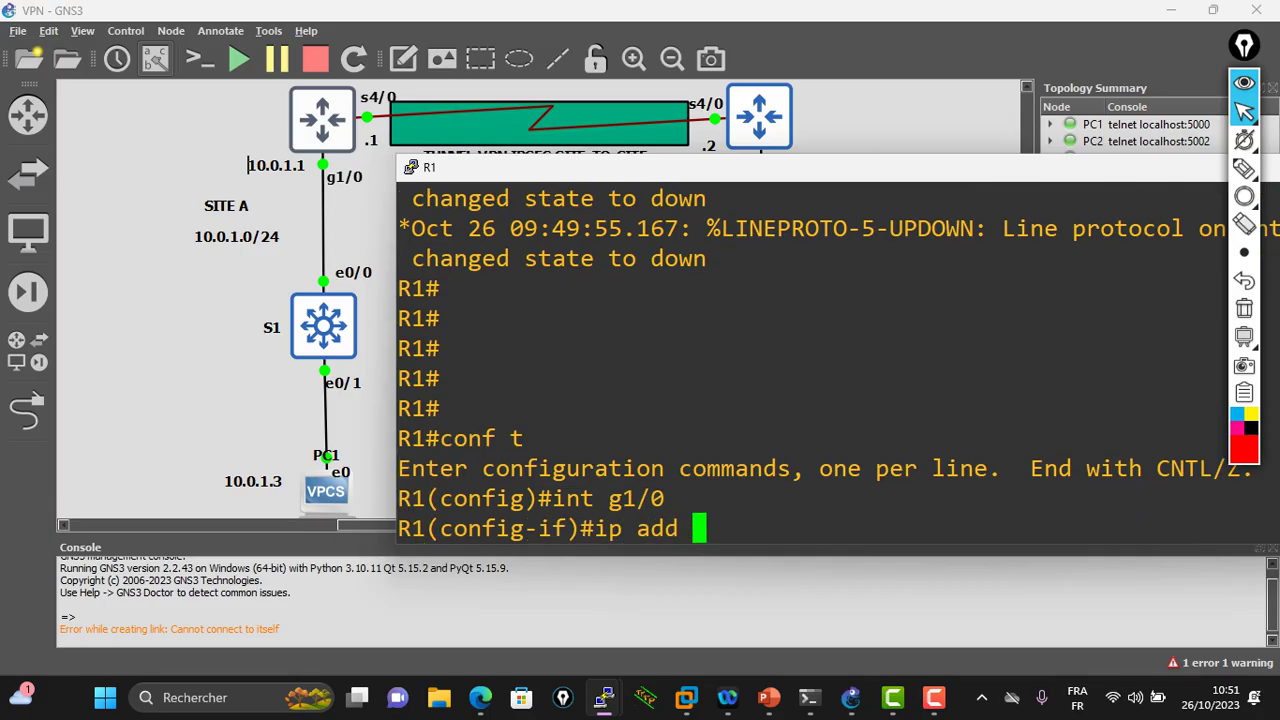
{"action": "type", "text": "10.0.1.1 255.255.255.0"}
{"action": "key", "text": "Return"}
Enable R1's g1/0 interface with no shutdown and exit to global configuration mode
{"action": "type", "text": "no shu"}
{"action": "key", "text": "Tab"}
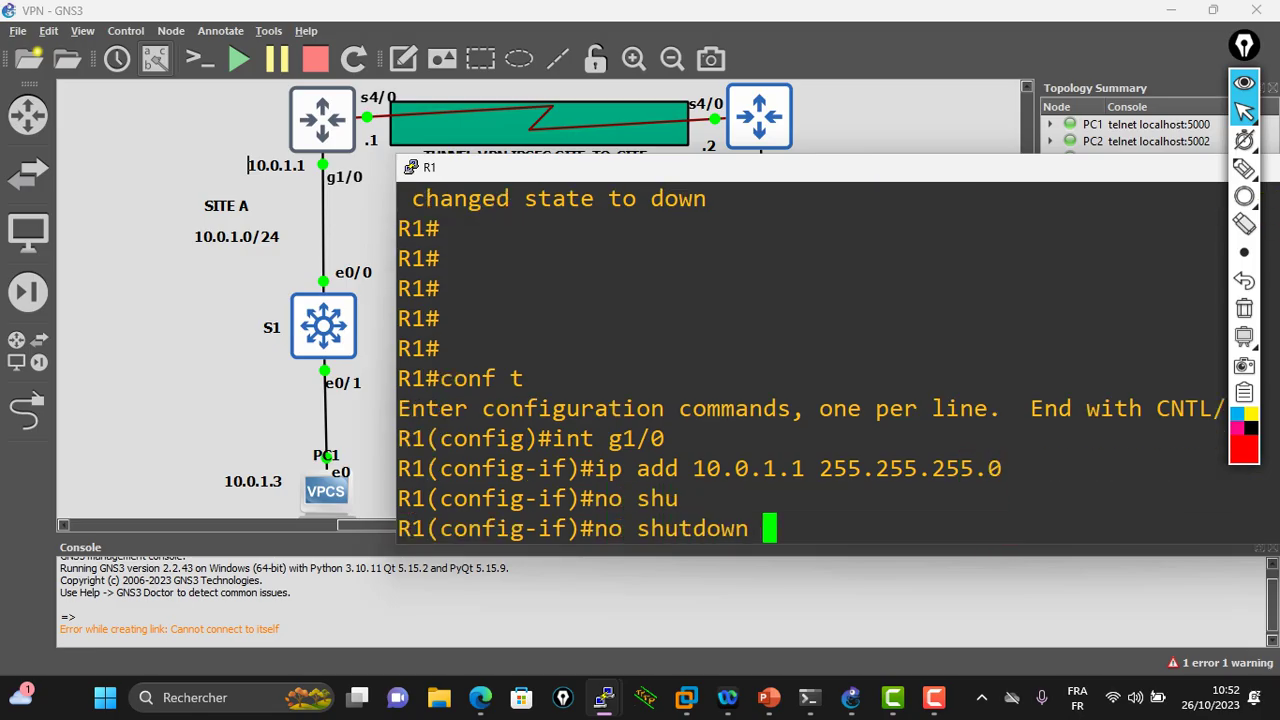
{"action": "key", "text": "Return"}
{"action": "key", "text": "Return"}
{"action": "key", "text": "Return"}
{"action": "key", "text": "Return"}
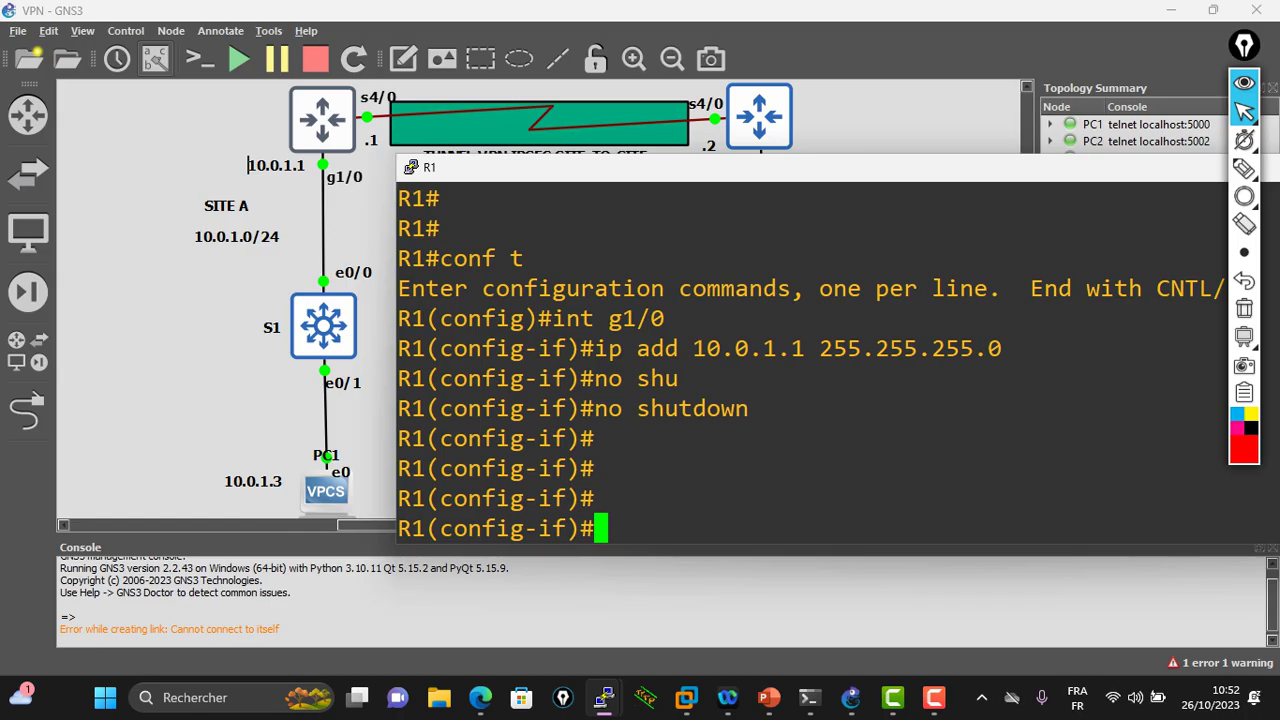
{"action": "type", "text": "exit"}
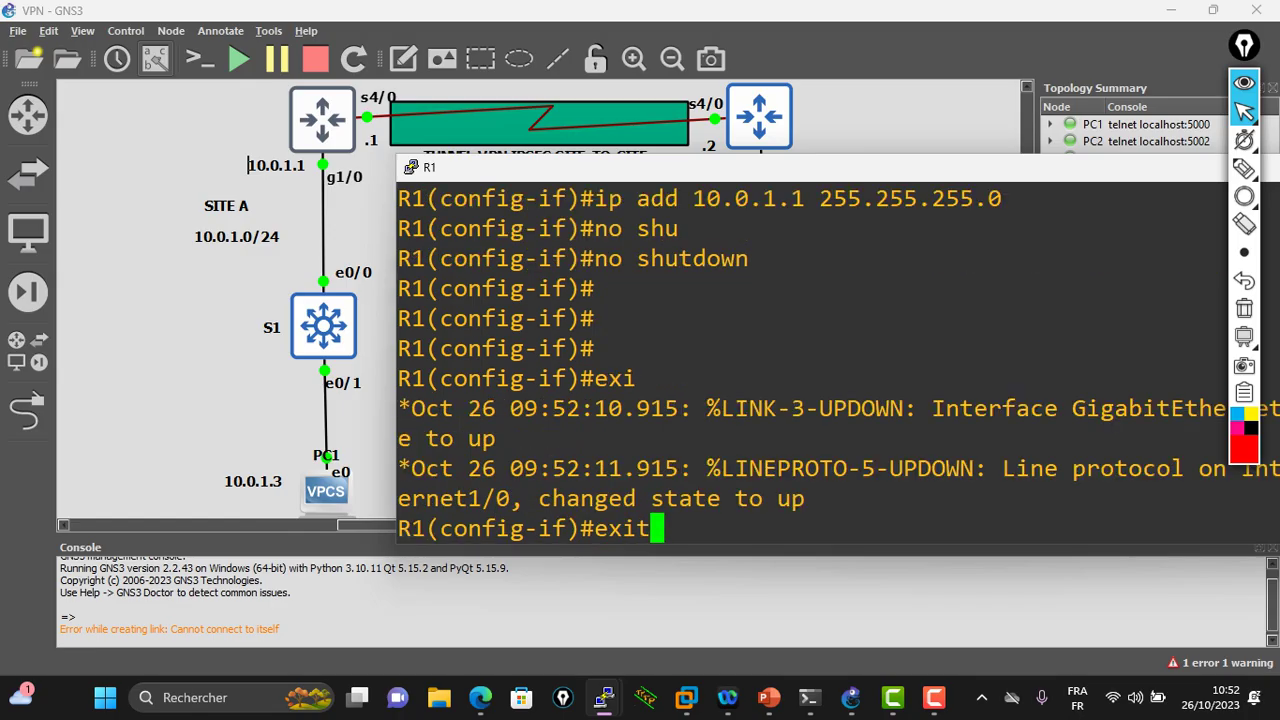
{"action": "key", "text": "Return"}
{"action": "key", "text": "Return"}
Assign R1's interface serial 4/0 the address 172.30.2.1 with mask 255.255.255.252 using ip add
{"action": "type", "text": "int "}
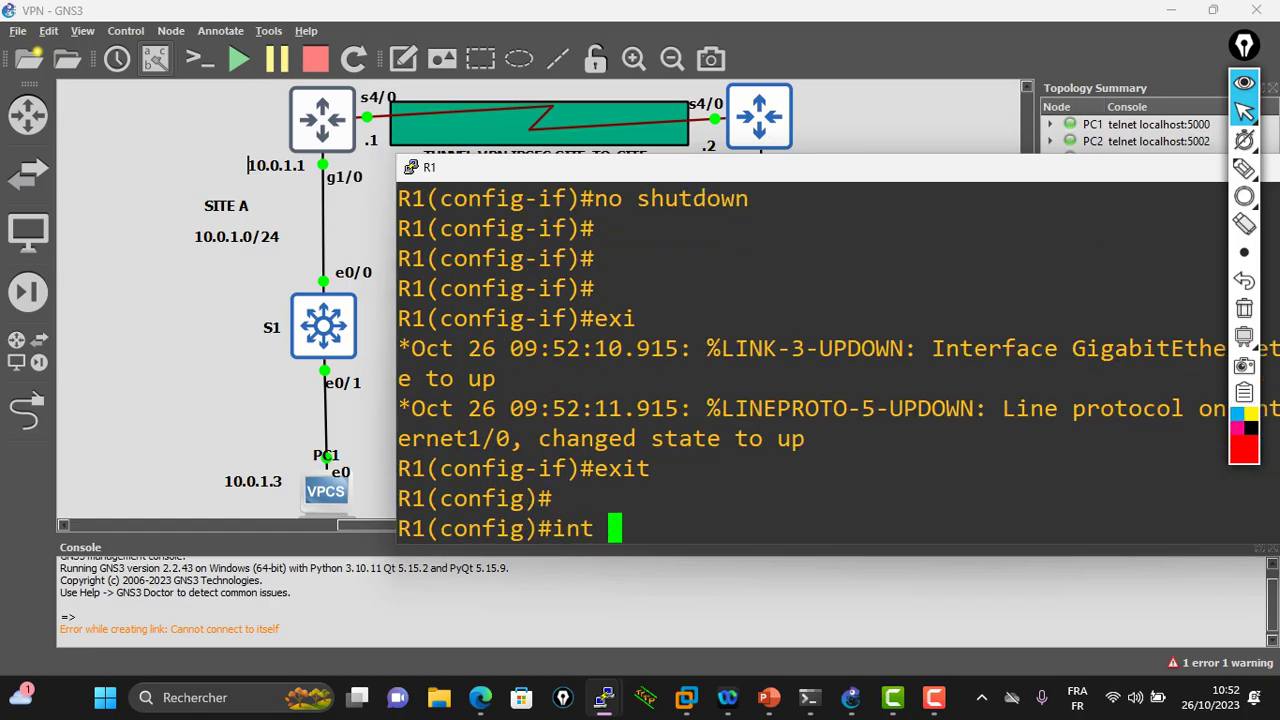
{"action": "type", "text": "se"}
{"action": "key", "text": "Tab"}
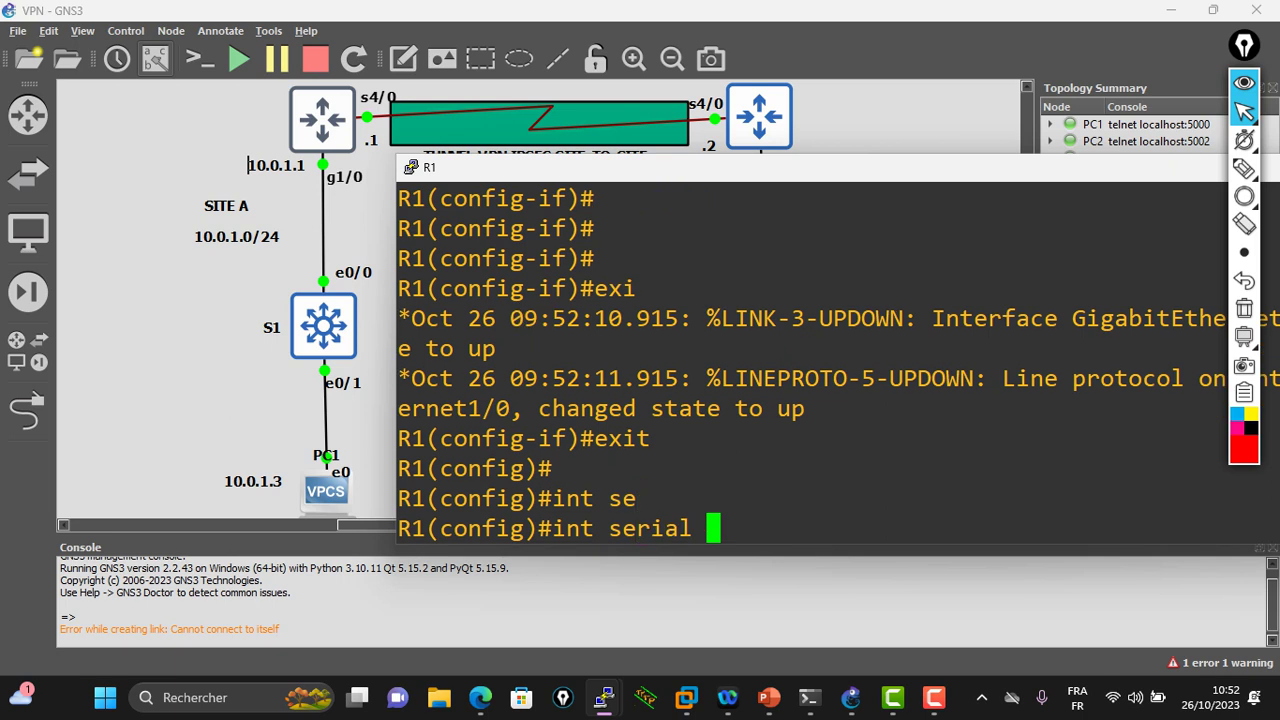
{"action": "type", "text": "4/0"}
{"action": "key", "text": "Return"}
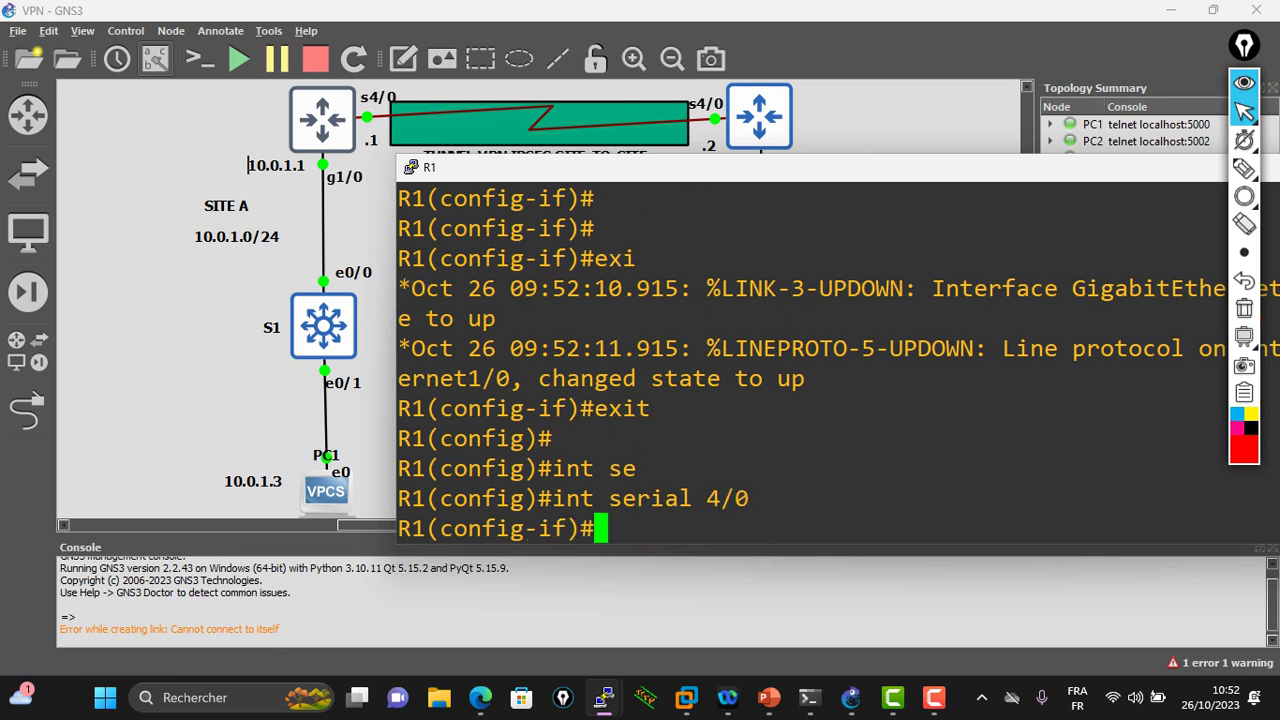
{"action": "type", "text": "ip a"}
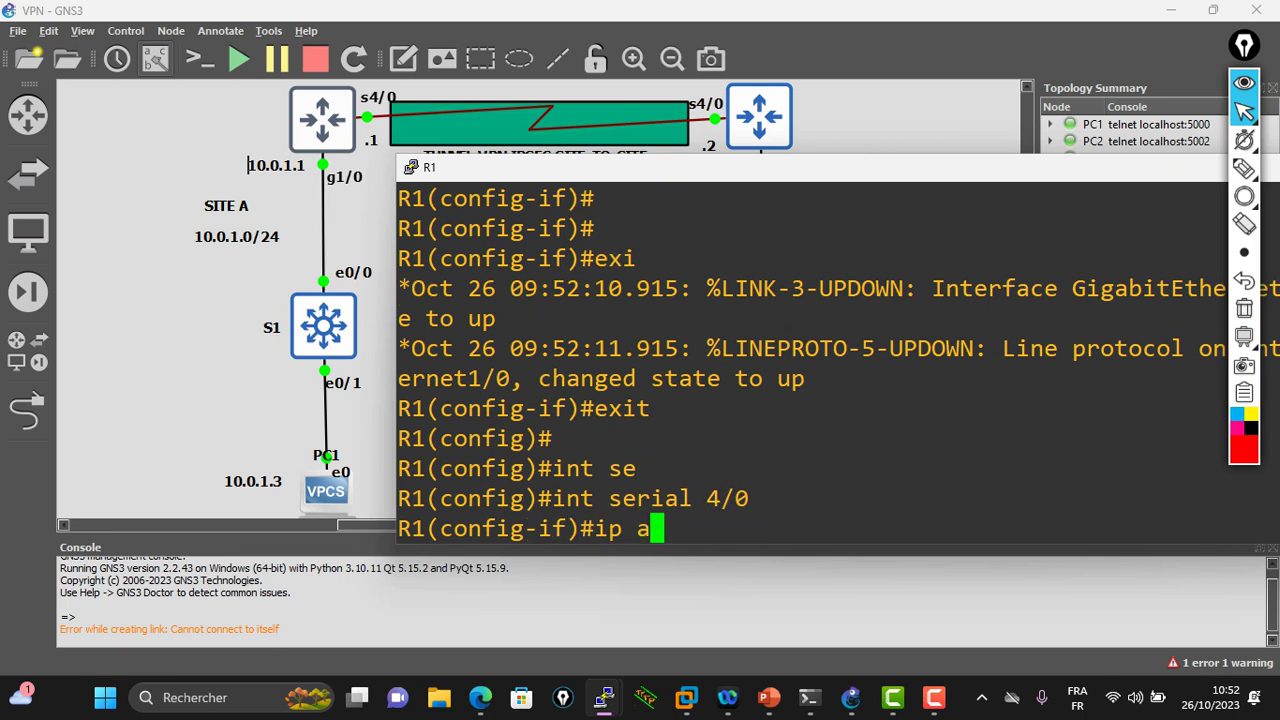
{"action": "type", "text": "dd 192"}
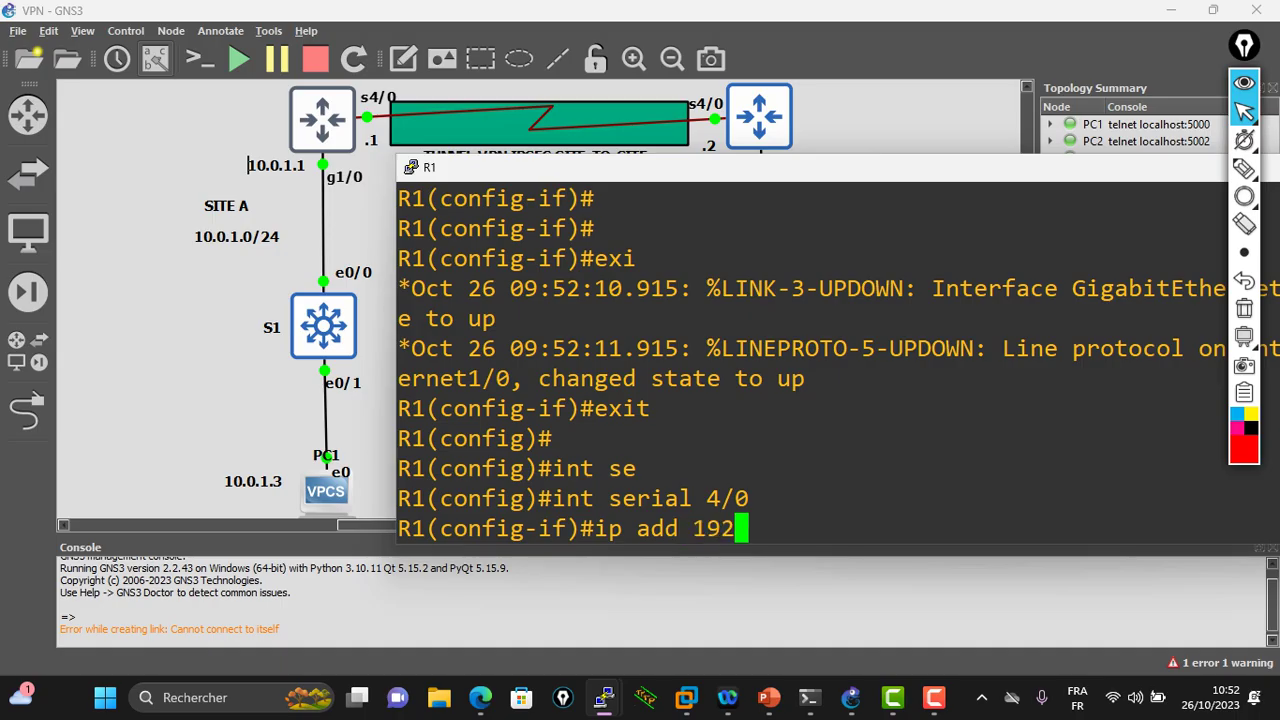
{"action": "key", "text": "BackSpace"}
{"action": "key", "text": "BackSpace"}
{"action": "type", "text": "72."}
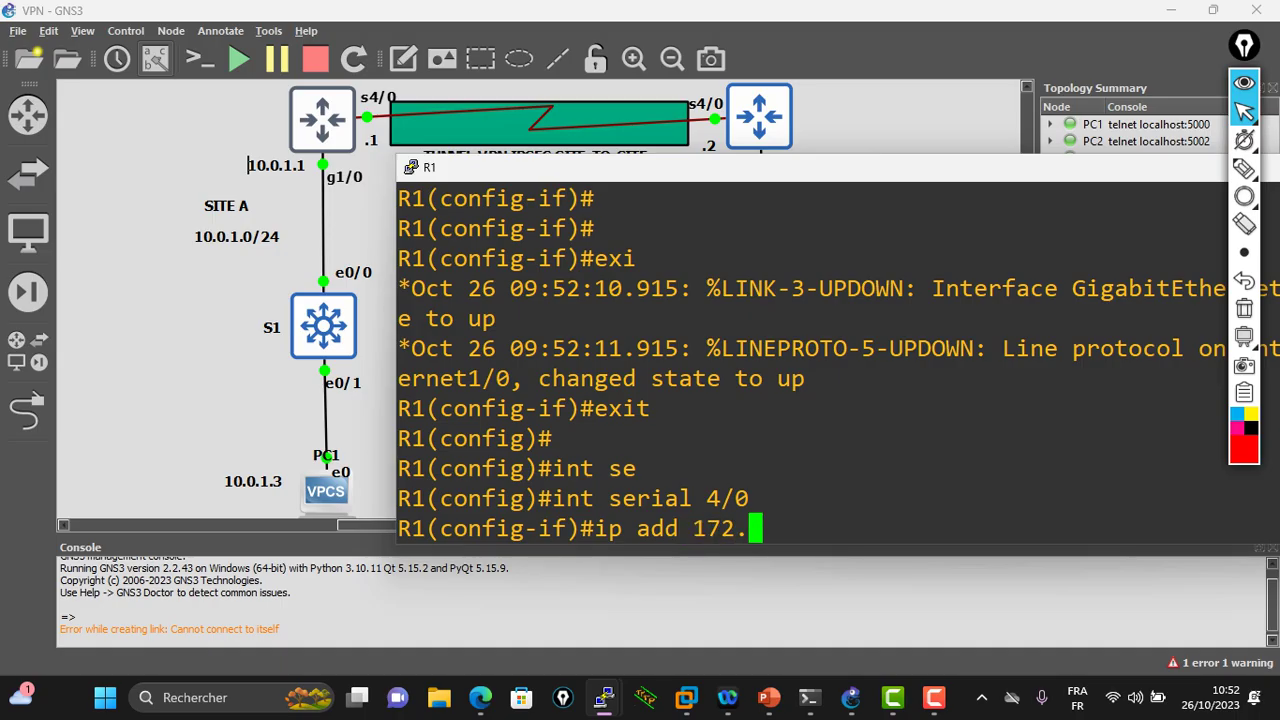
{"action": "type", "text": "20"}
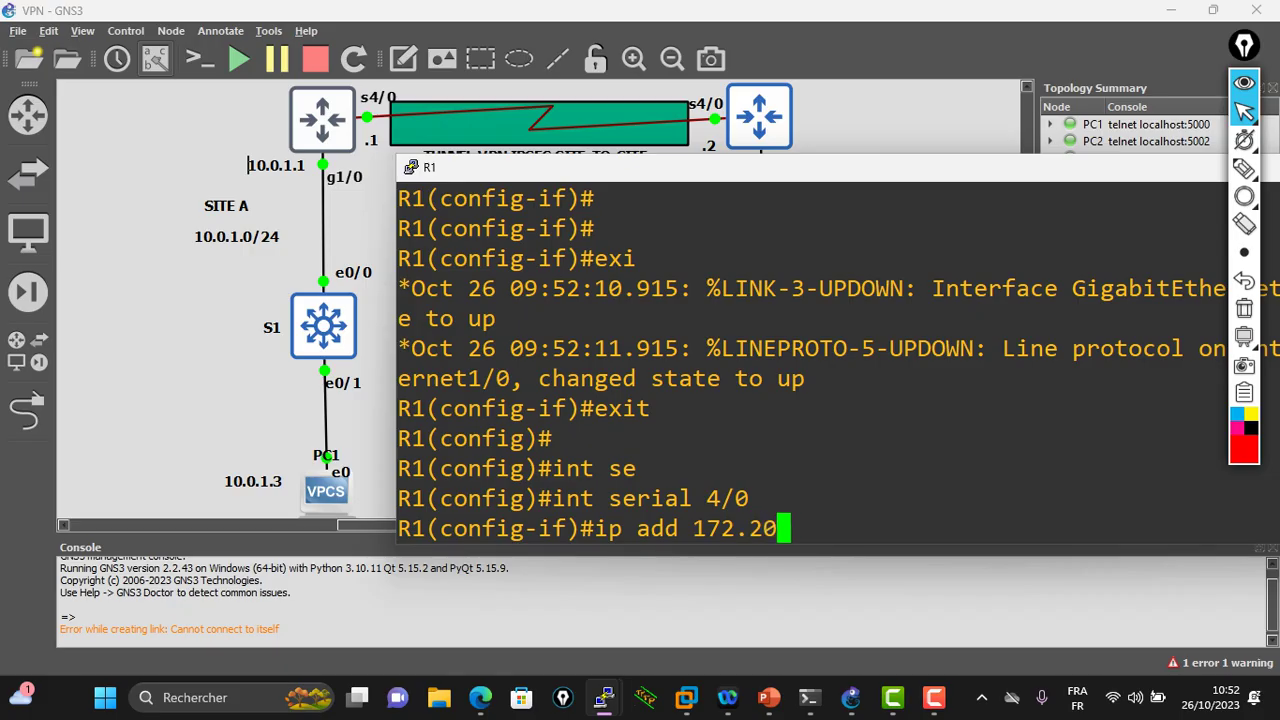
{"action": "left_click_drag", "start_coordinate": [560, 167], "coordinate": [434, 212]}
{"action": "key", "text": "BackSpace"}
{"action": "key", "text": "BackSpace"}
{"action": "type", "text": "30.1"}
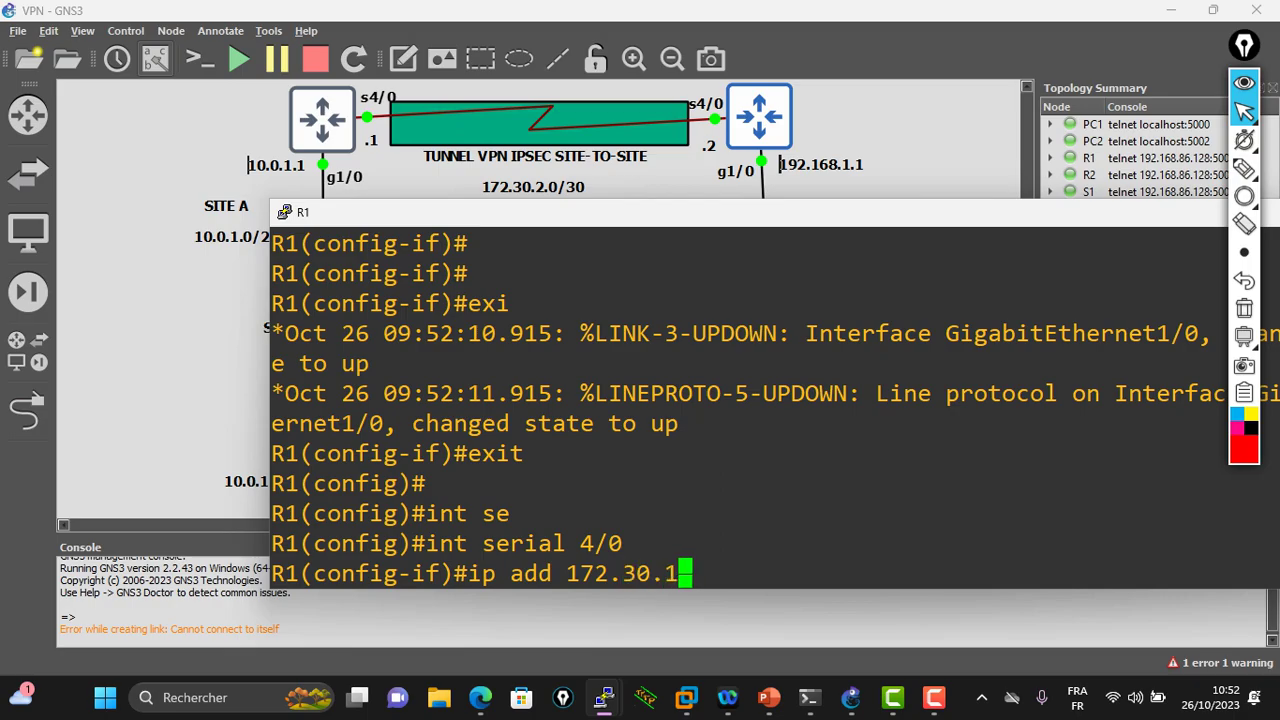
{"action": "key", "text": "BackSpace"}
{"action": "type", "text": "2."}
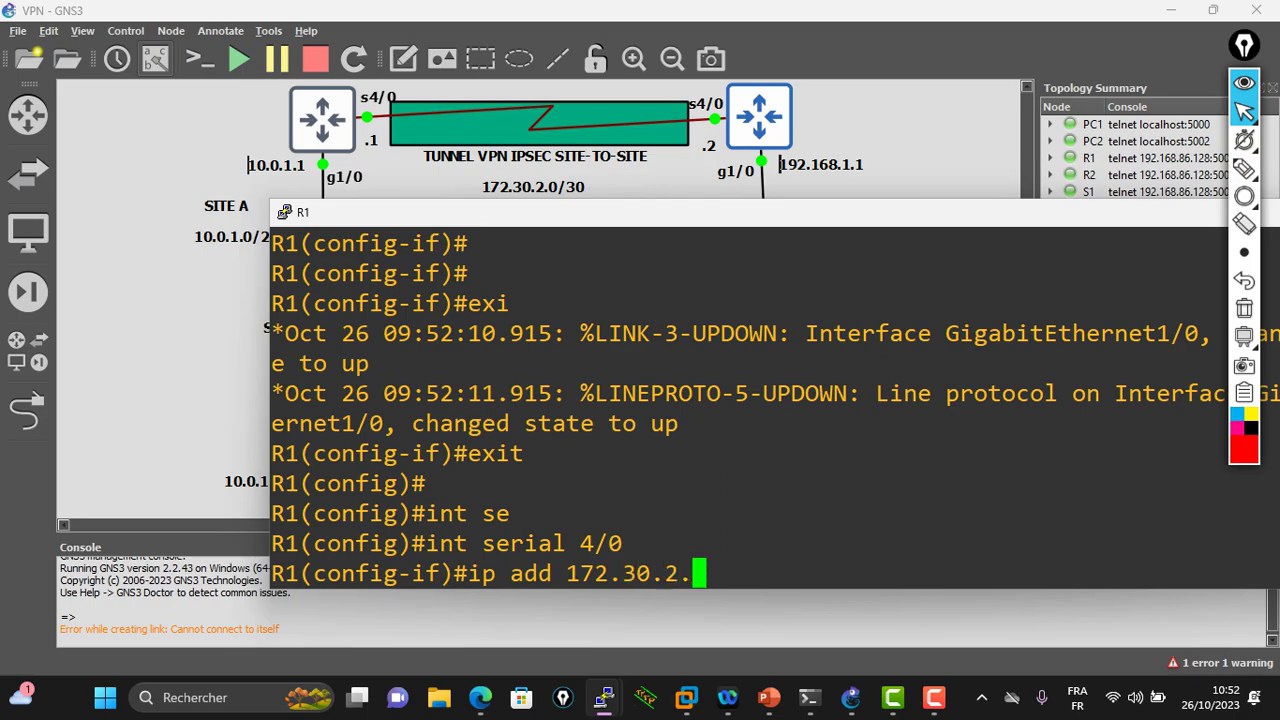
{"action": "type", "text": "1 255.25"}
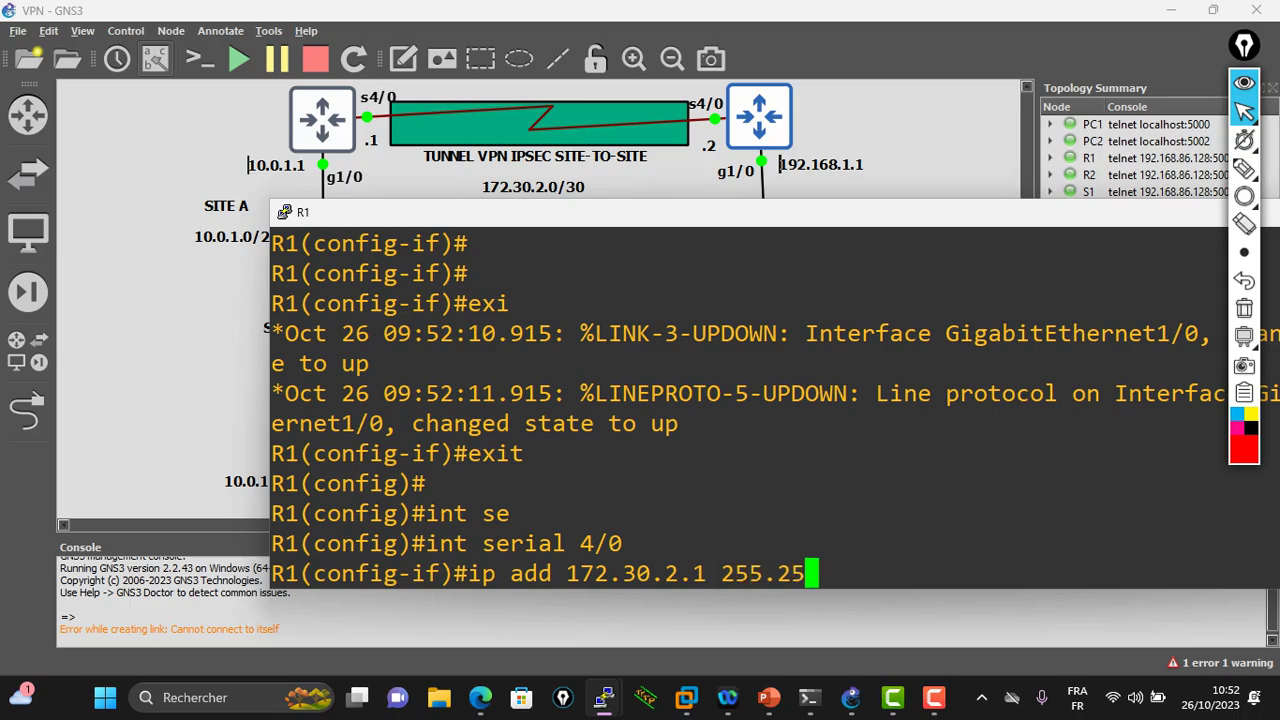
{"action": "type", "text": "5.255."}
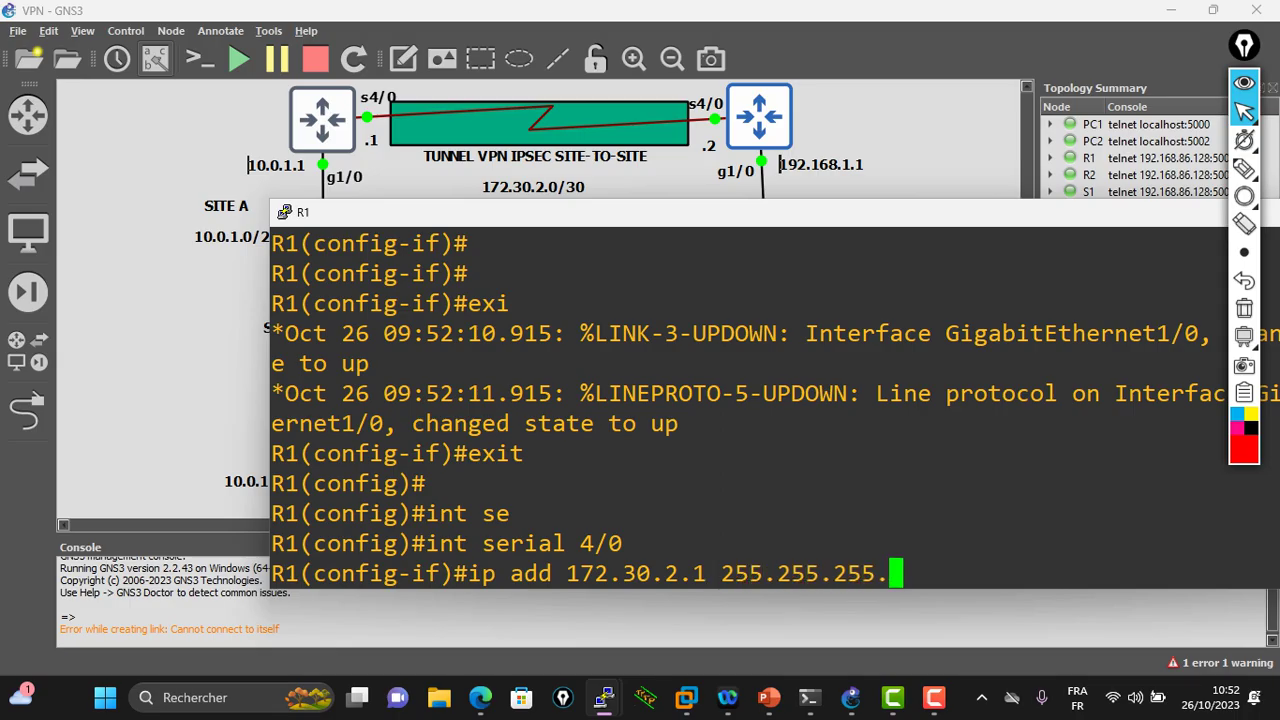
{"action": "type", "text": "252"}
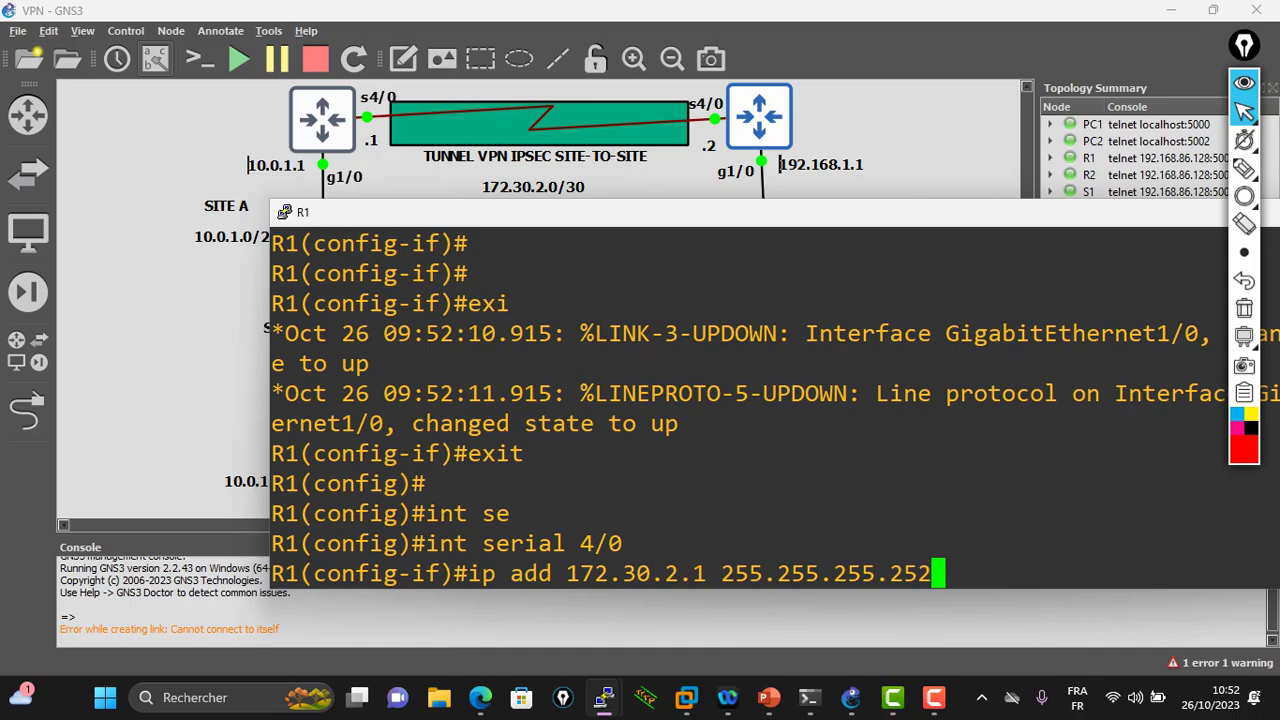
{"action": "key", "text": "Return"}
Enable R1's serial 4/0 interface with no shutdown, exit to global configuration mode, and minimize R1's console
{"action": "type", "text": "no shu"}
{"action": "key", "text": "Tab"}
{"action": "key", "text": "Return"}
{"action": "key", "text": "Return"}
{"action": "key", "text": "Return"}
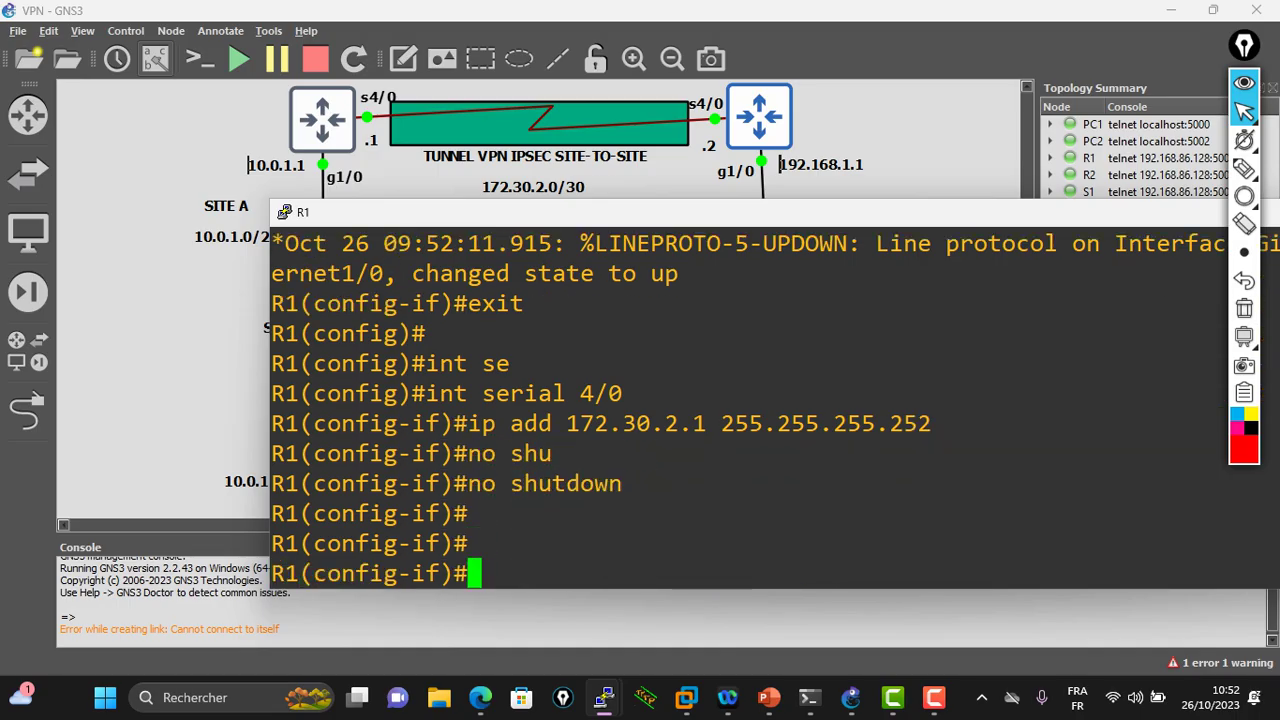
{"action": "key", "text": "Return"}
{"action": "type", "text": "exit"}
{"action": "key", "text": "Return"}
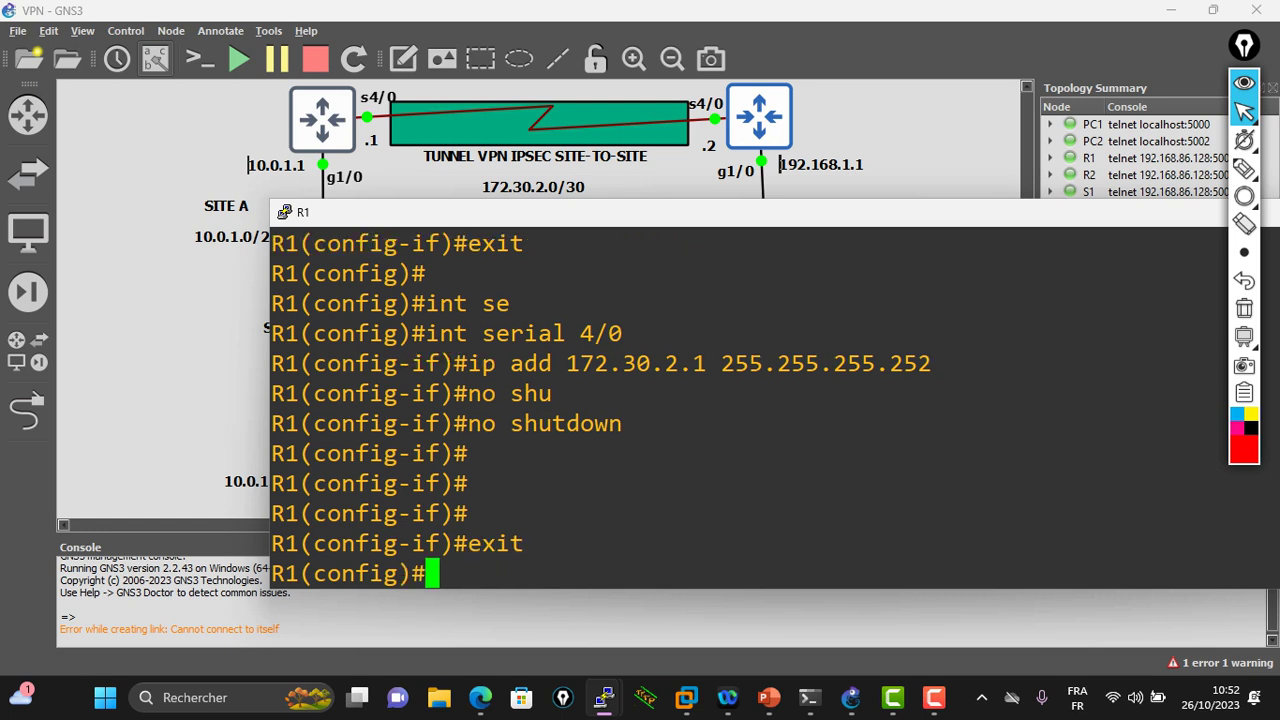
{"action": "left_click_drag", "start_coordinate": [700, 212], "coordinate": [515, 237]}
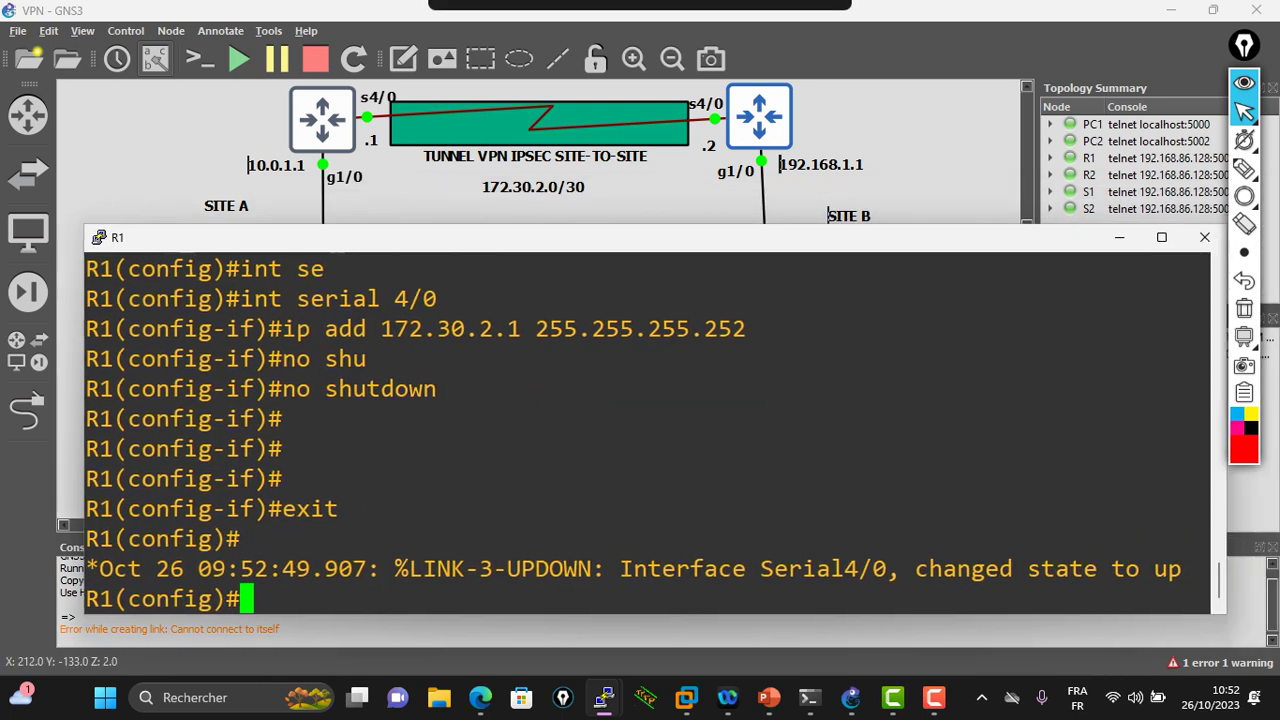
{"action": "left_click", "coordinate": [1119, 237]}
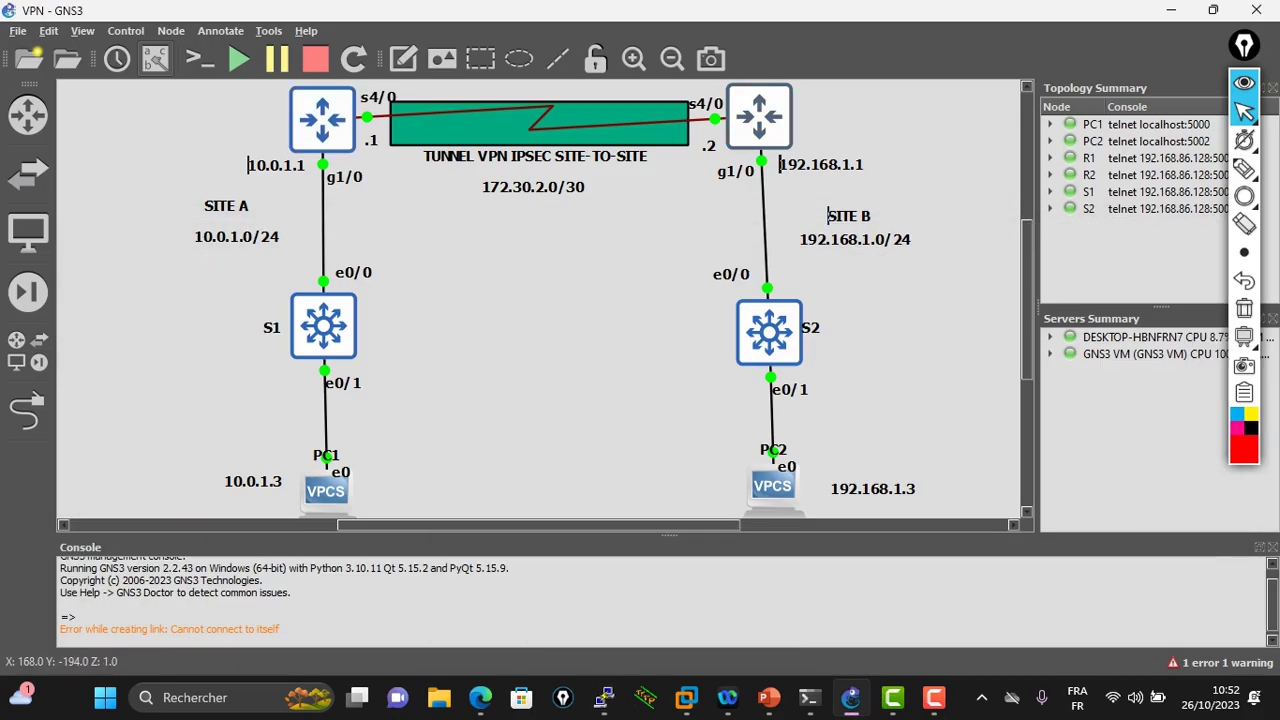
Set the font size of R2's PuTTY console to 20 in its appearance settings and apply the change
{"action": "right_click", "coordinate": [434, 145]}
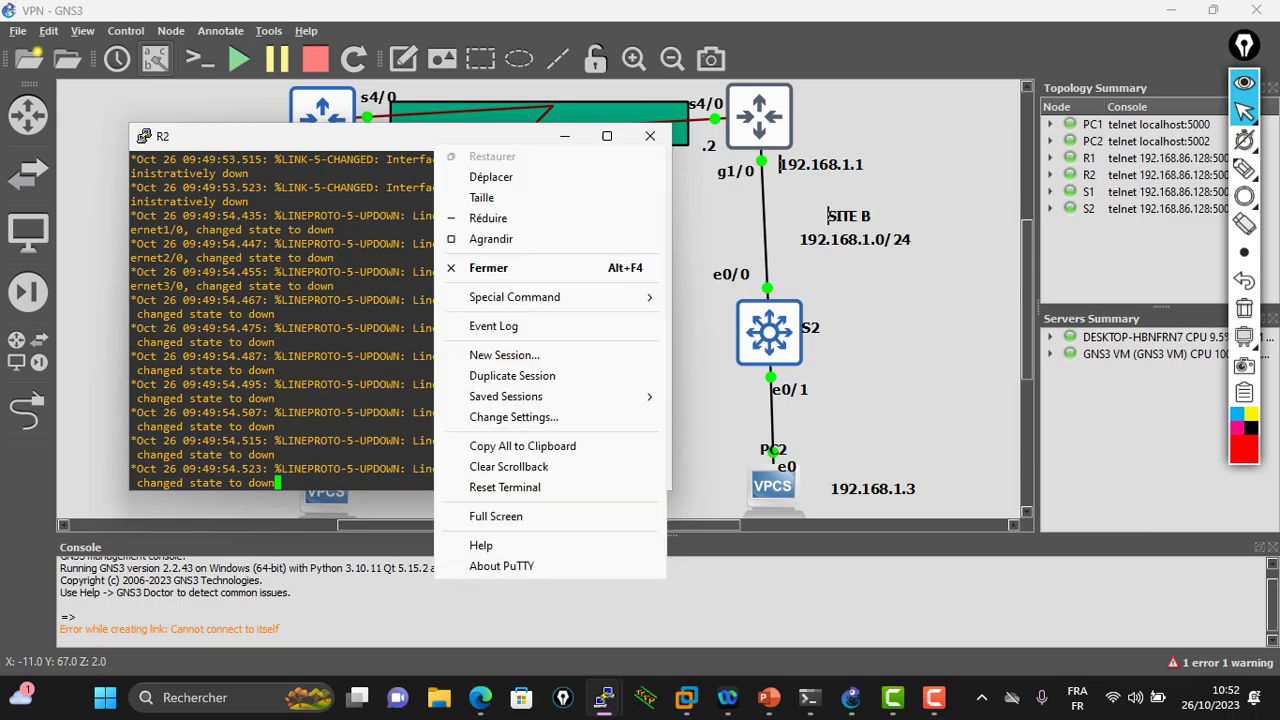
{"action": "left_click", "coordinate": [513, 417]}
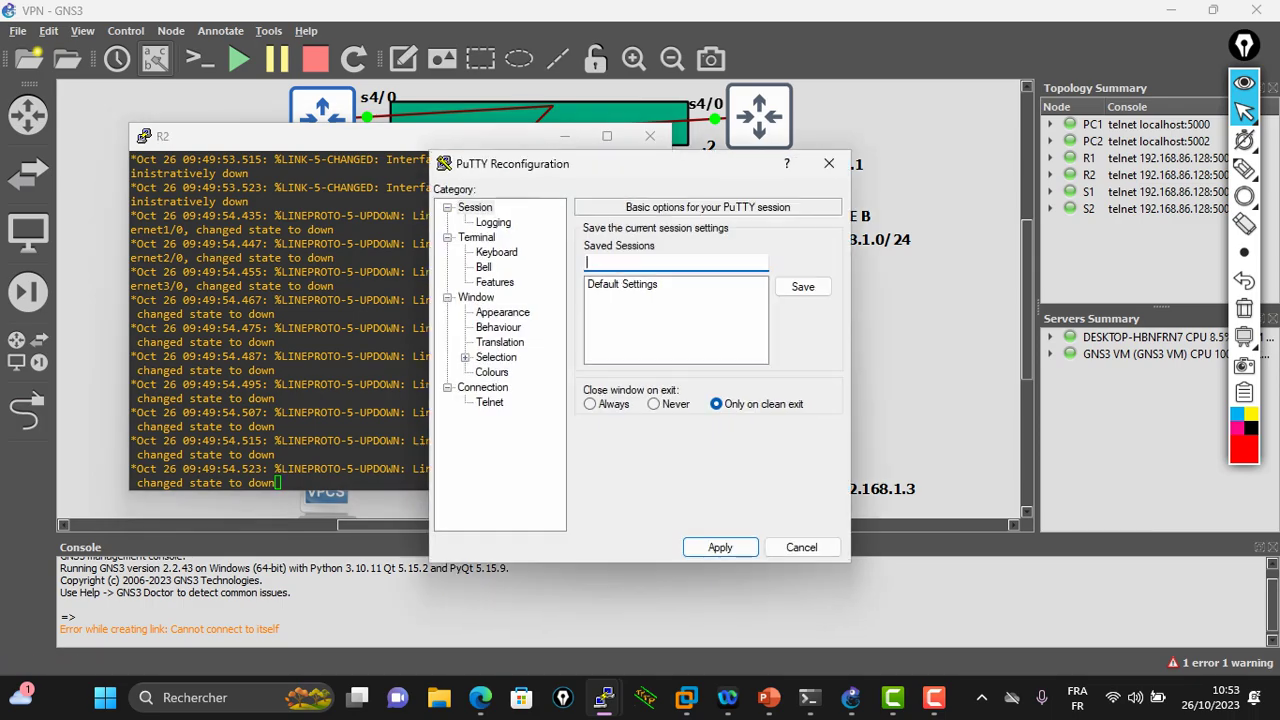
{"action": "left_click", "coordinate": [502, 312]}
{"action": "left_click", "coordinate": [803, 340]}
{"action": "left_click", "coordinate": [791, 394]}
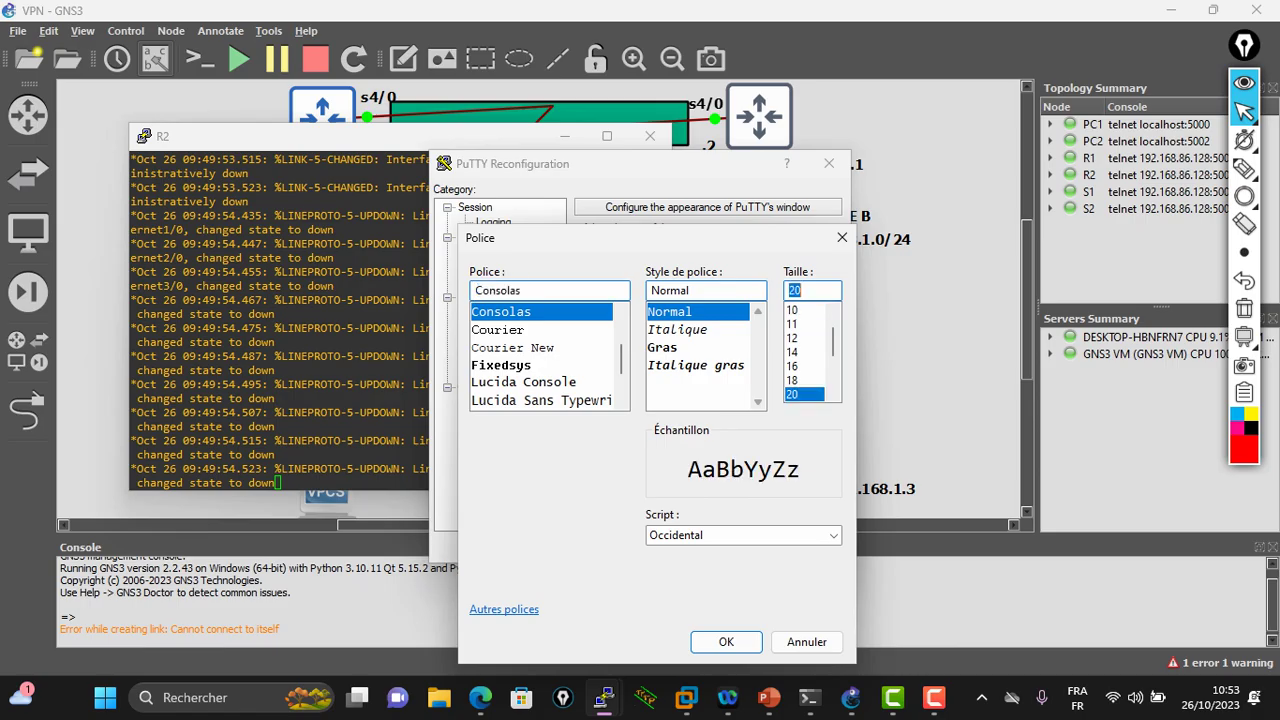
{"action": "left_click", "coordinate": [726, 641]}
{"action": "left_click", "coordinate": [720, 547]}
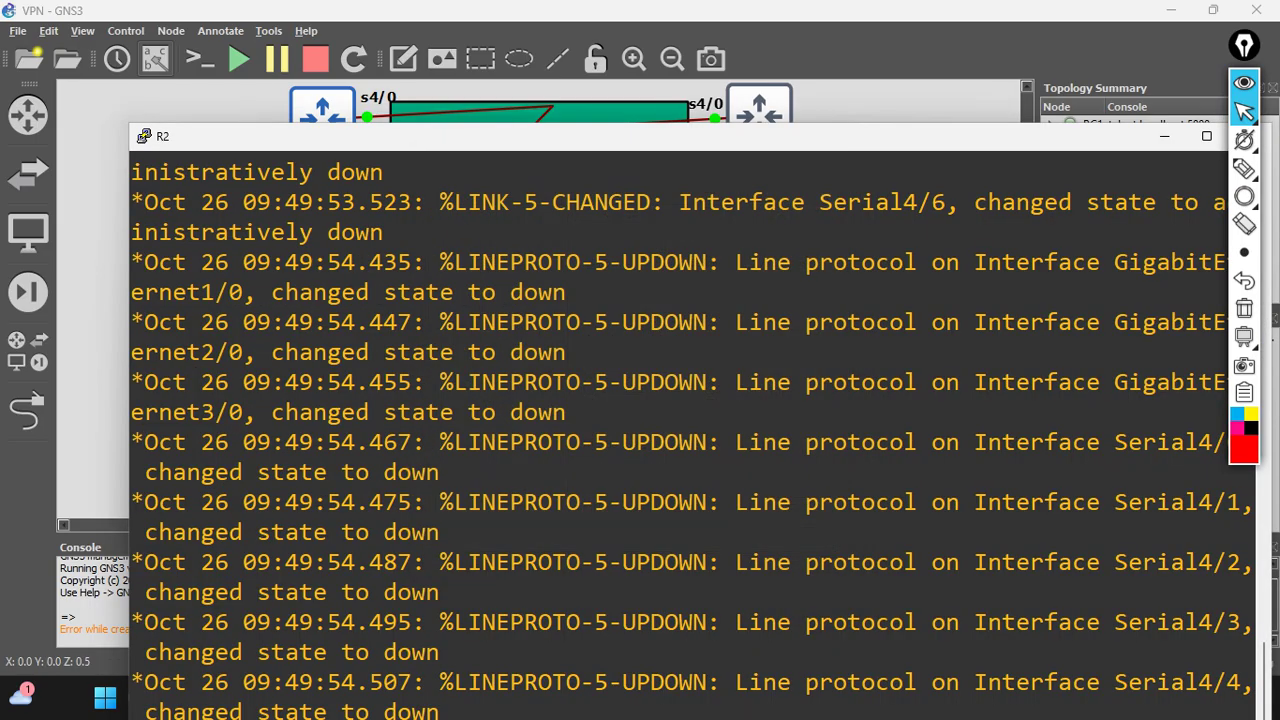
Resize and reposition R2's console so the topology's router links stay visible, and bring up the R2# prompt
{"action": "left_click_drag", "start_coordinate": [640, 136], "coordinate": [640, 386]}
{"action": "scroll", "coordinate": [690, 550], "scroll_direction": "down", "scroll_amount": 3}
{"action": "left_click_drag", "start_coordinate": [1250, 470], "coordinate": [380, 395]}
{"action": "left_click", "coordinate": [522, 552]}
{"action": "left_click_drag", "start_coordinate": [640, 386], "coordinate": [647, 201]}
{"action": "scroll", "coordinate": [680, 450], "scroll_direction": "down", "scroll_amount": 4}
{"action": "key", "text": "Return"}
{"action": "key", "text": "Return"}
{"action": "key", "text": "Return"}
{"action": "key", "text": "Return"}
{"action": "key", "text": "Return"}
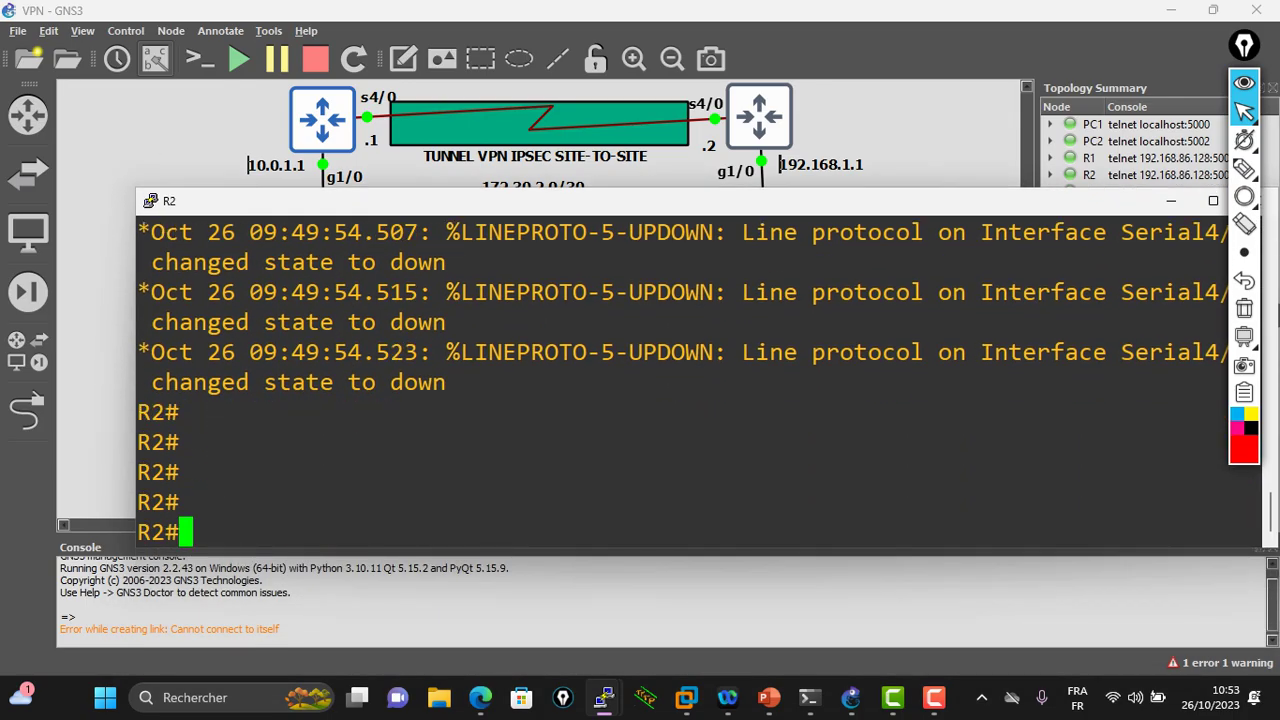
Enter R2's global configuration mode and assign interface g1/0 the address 192.168.1.1 with mask 255.255.255.0 using ip add
{"action": "type", "text": "conf t"}
{"action": "key", "text": "Return"}
{"action": "type", "text": "int "}
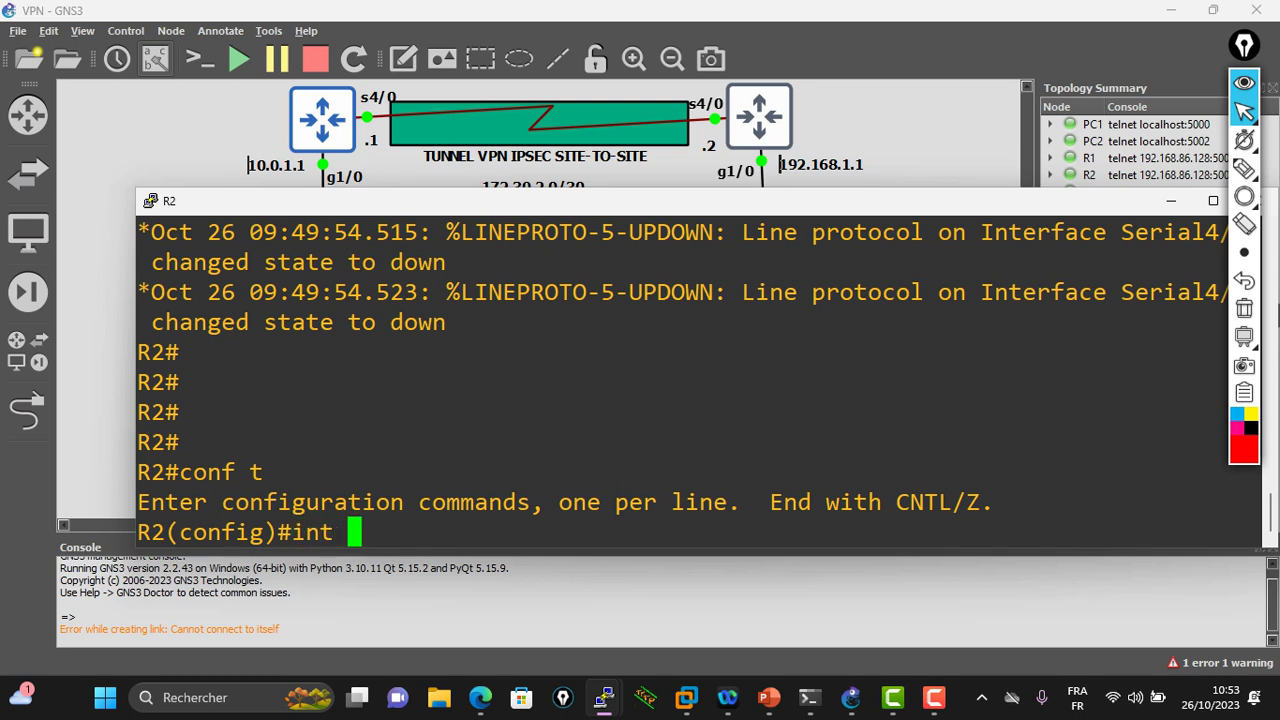
{"action": "type", "text": "g1/0"}
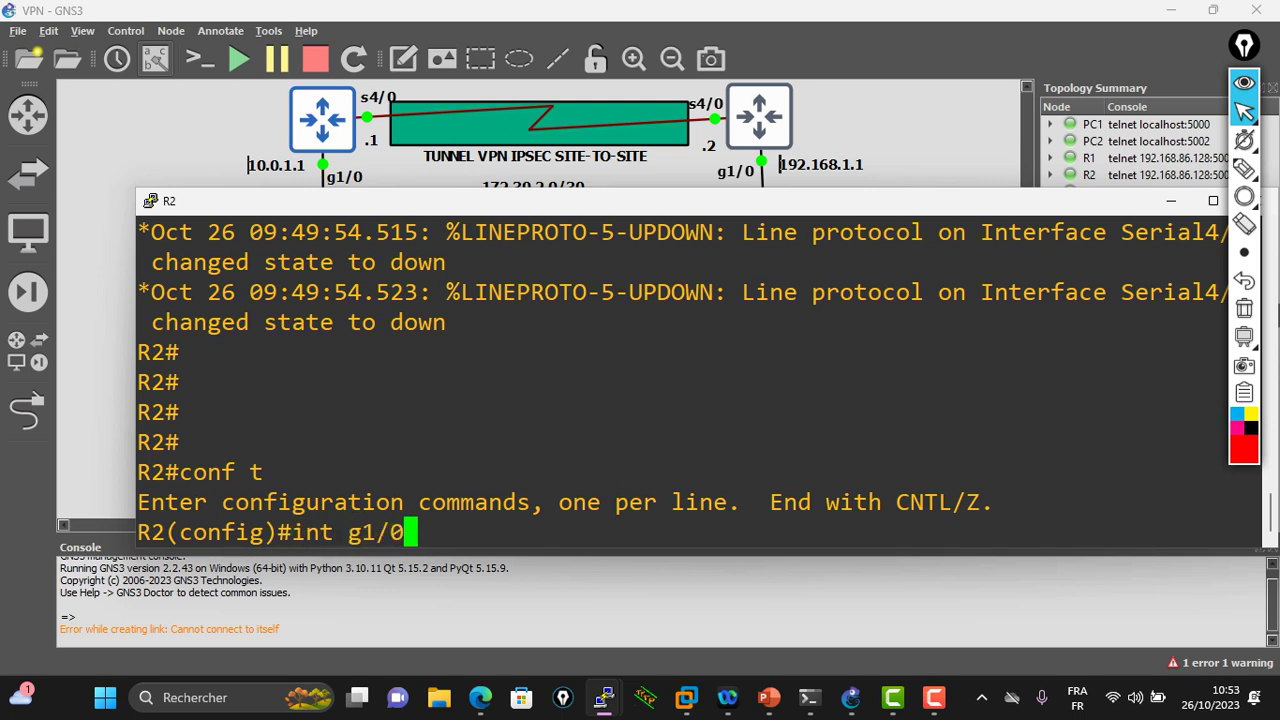
{"action": "key", "text": "Return"}
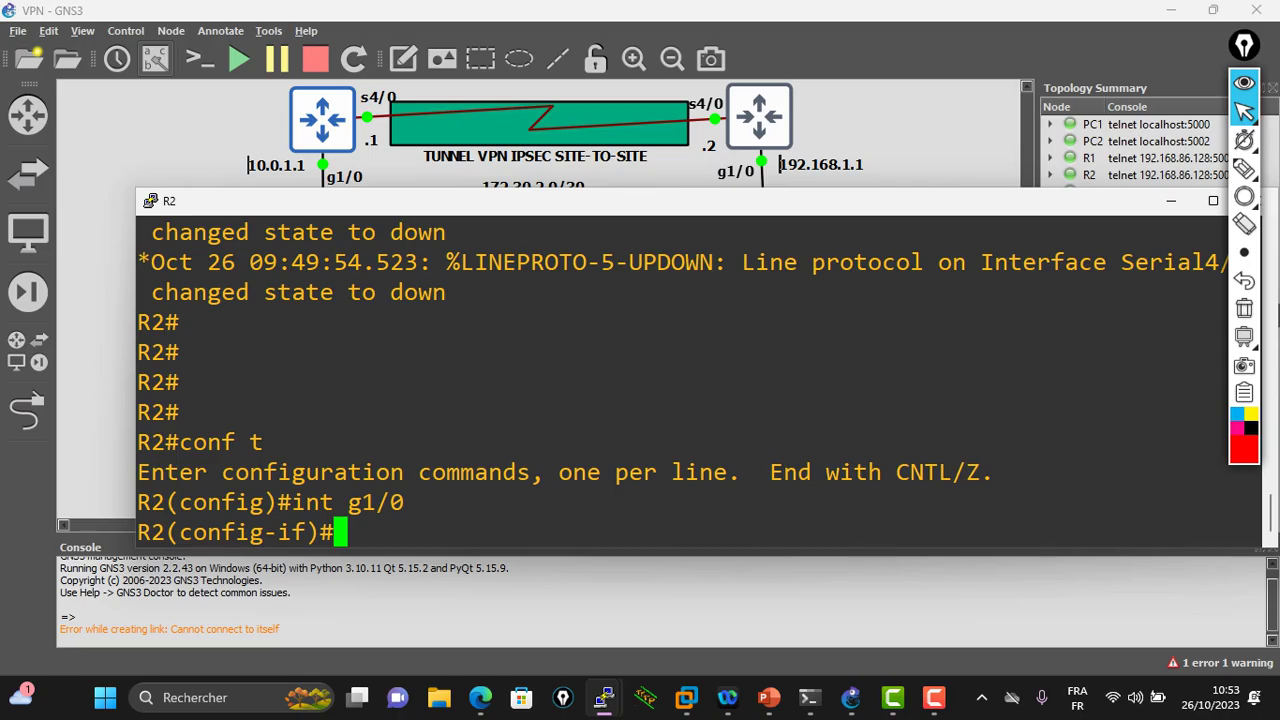
{"action": "type", "text": "ip "}
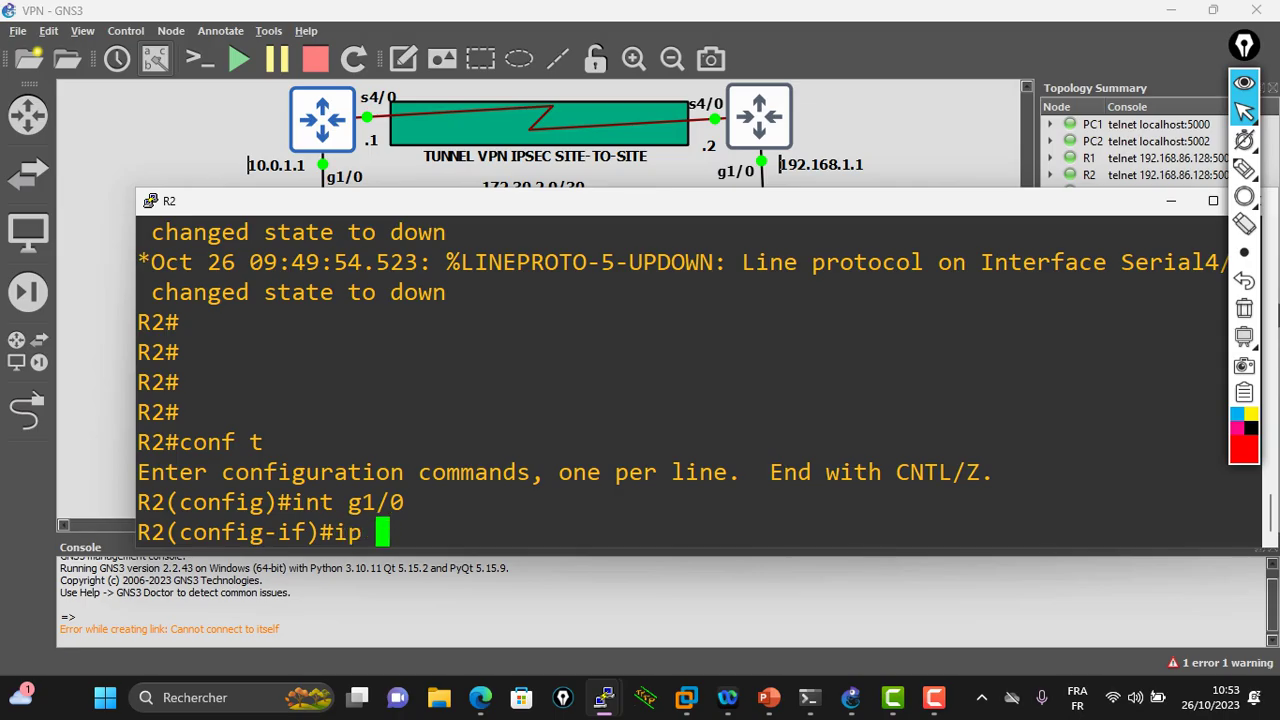
{"action": "type", "text": "add 19"}
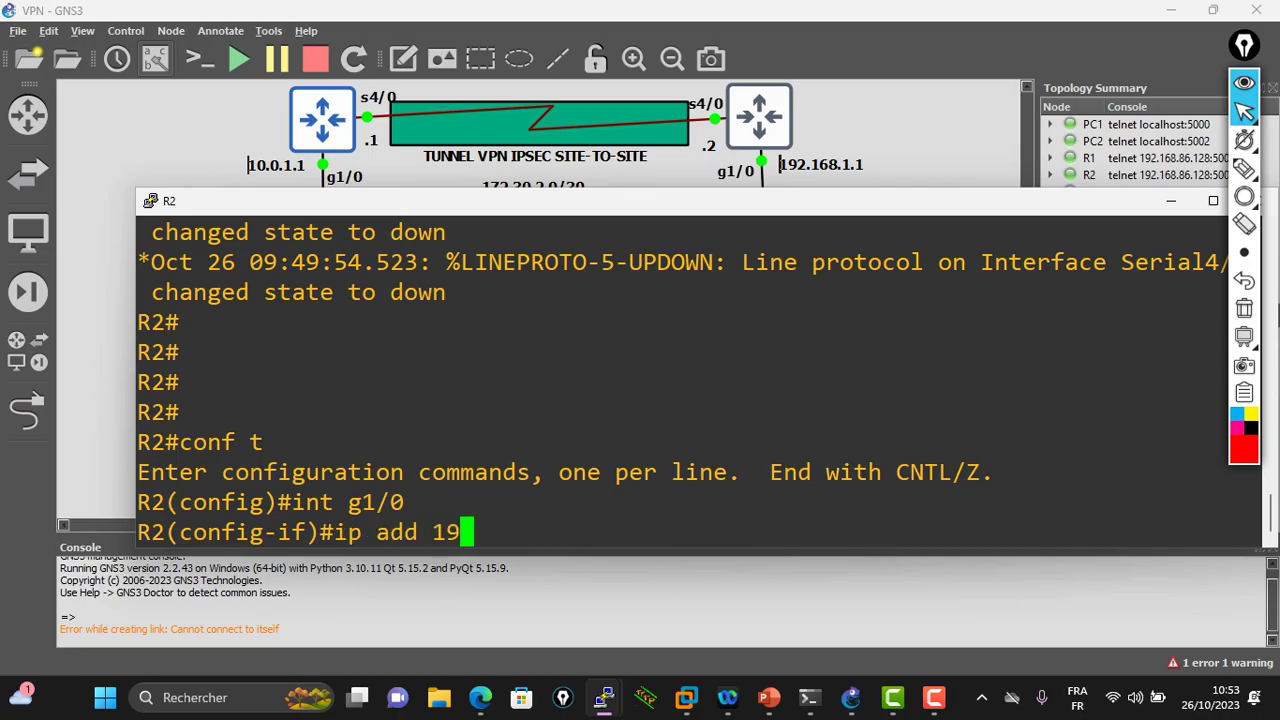
{"action": "type", "text": "2.168.1."}
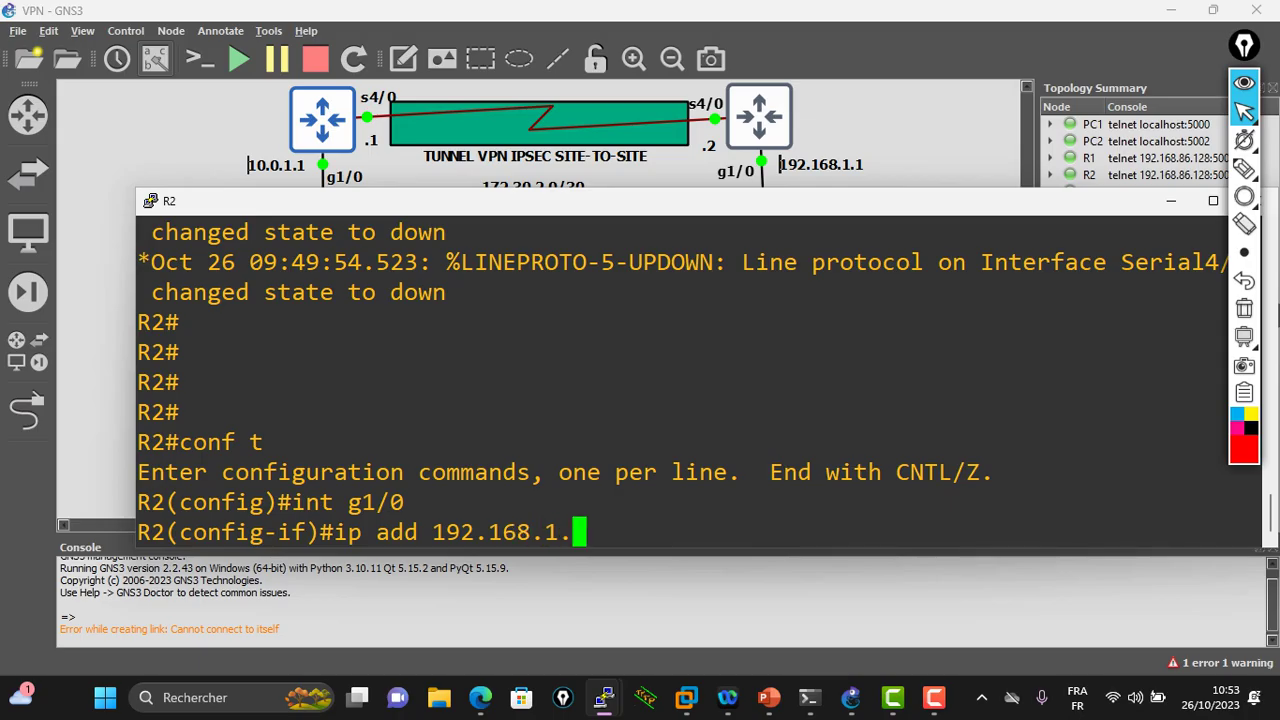
{"action": "type", "text": "1 255.2"}
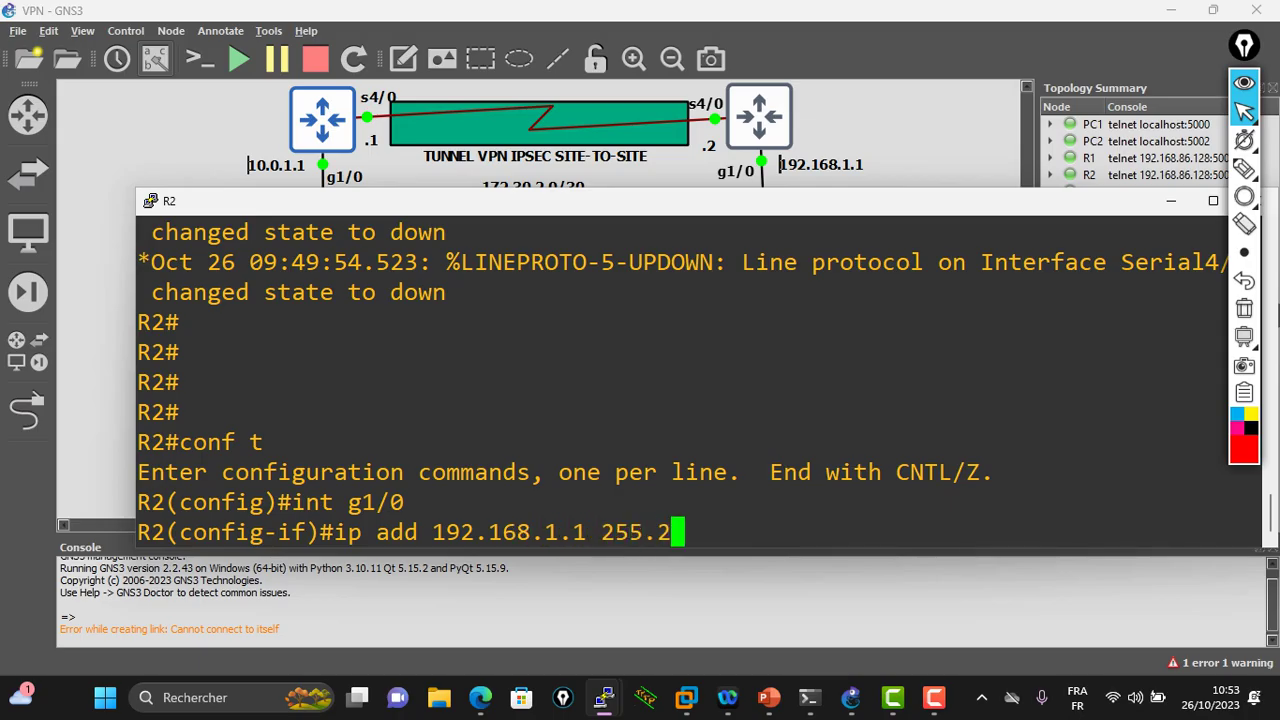
{"action": "type", "text": "55.255.0"}
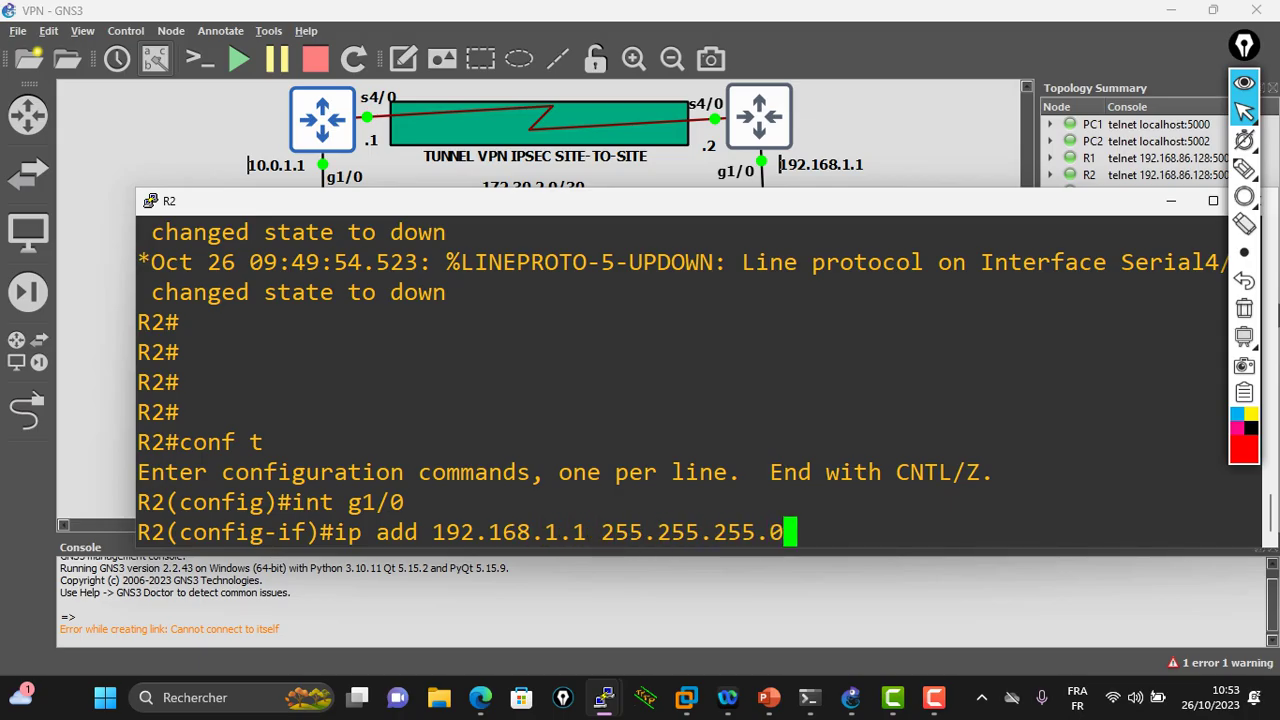
{"action": "key", "text": "Return"}
Enable R2's g1/0 interface with no shutdown and exit to global configuration mode
{"action": "type", "text": "no shu"}
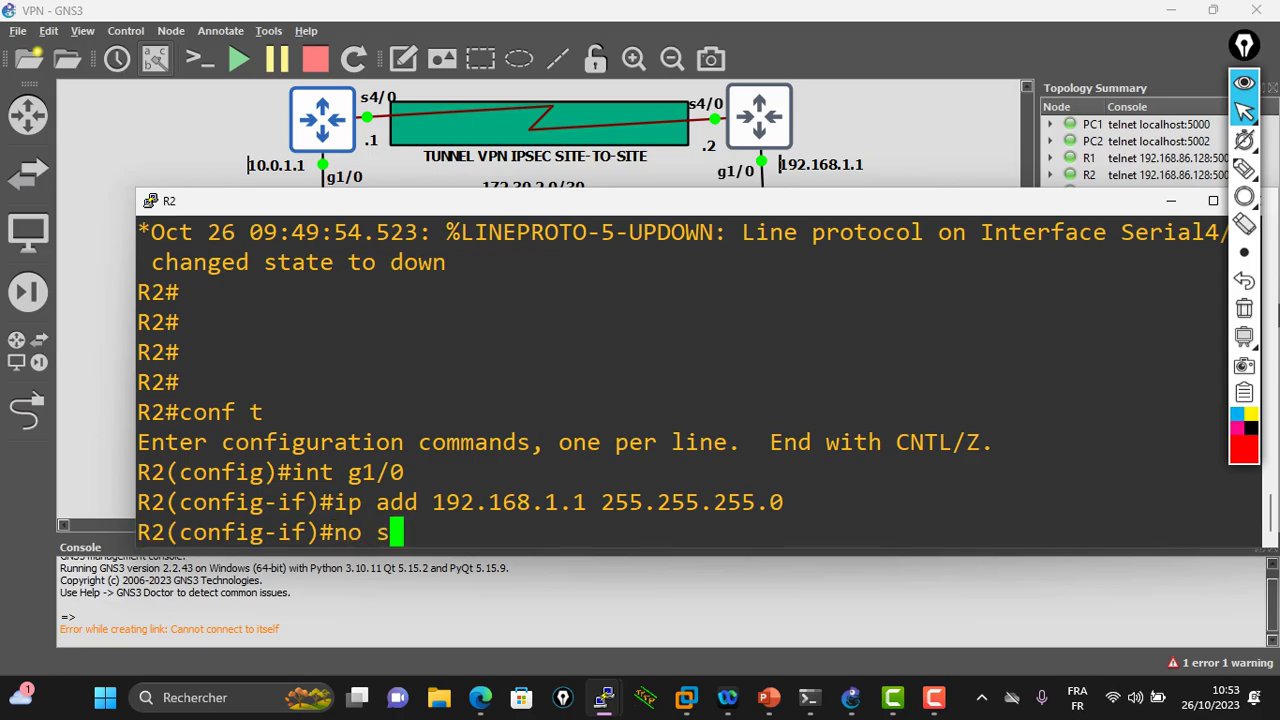
{"action": "key", "text": "Tab"}
{"action": "key", "text": "Return"}
{"action": "type", "text": "exit"}
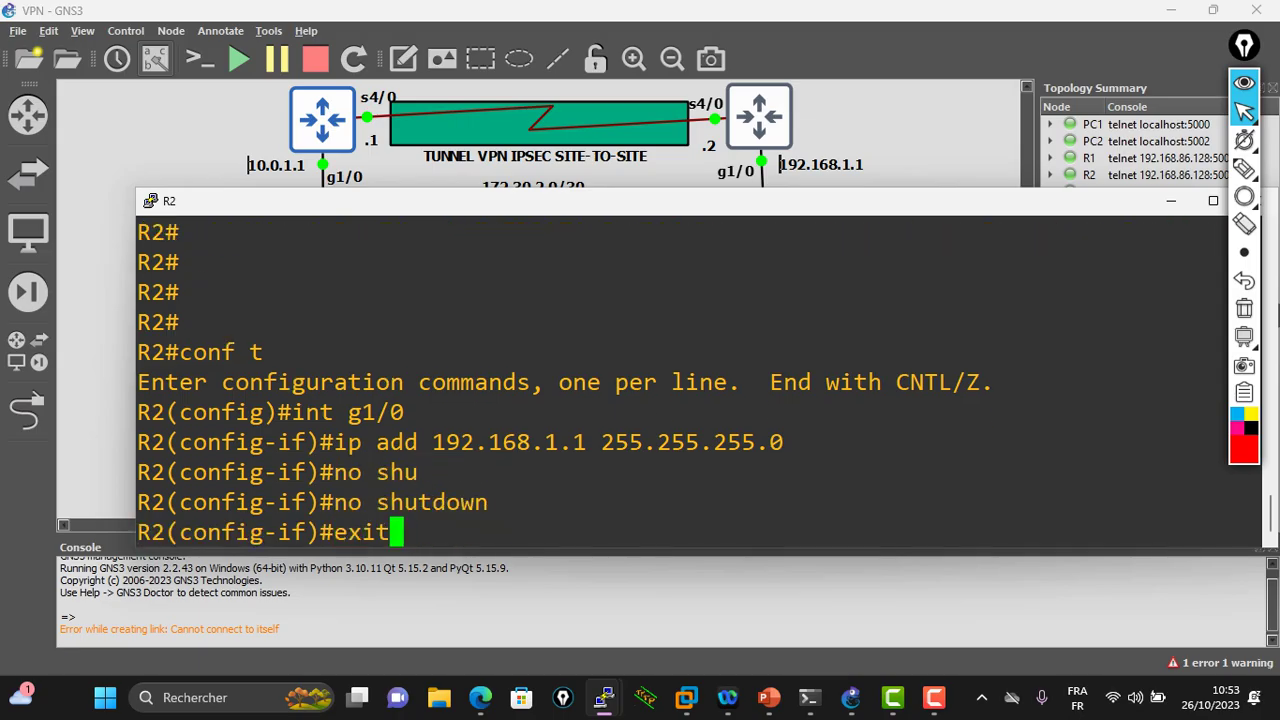
{"action": "key", "text": "Return"}
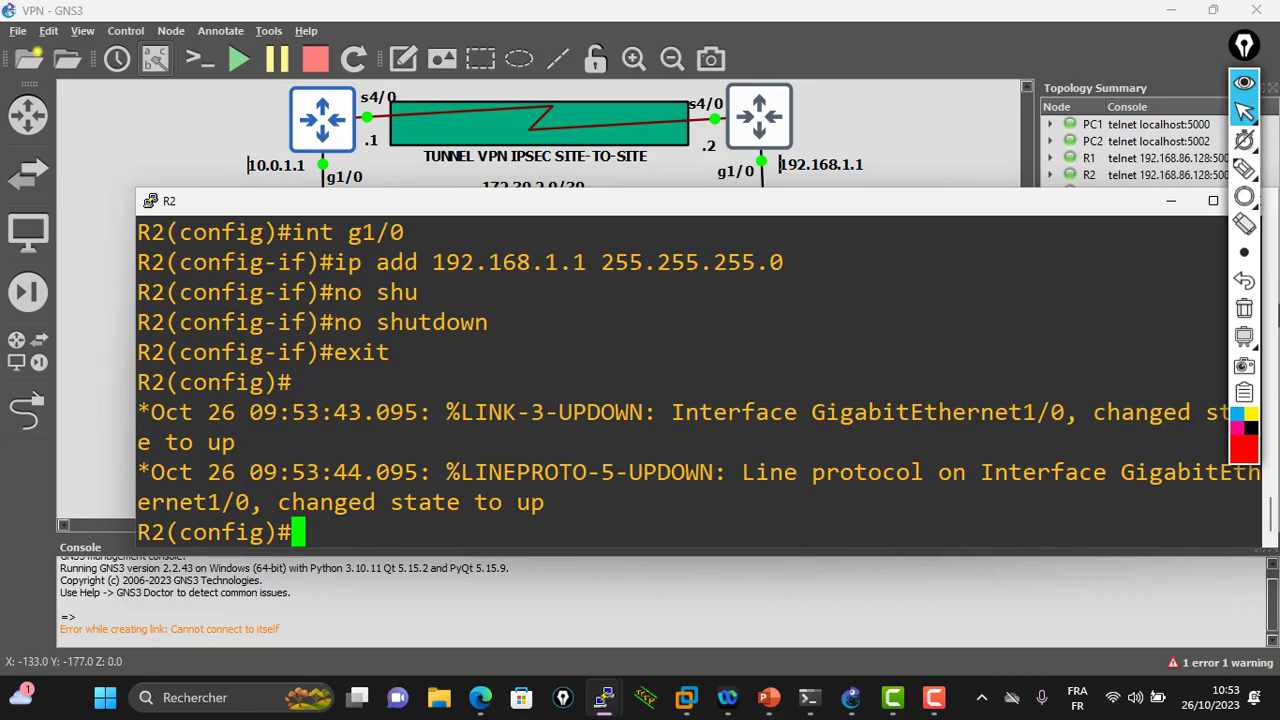
Assign R2's interface serial 4/0 the address 172.30.2.2 with mask 255.255.255.252 using ip add
{"action": "type", "text": "int se"}
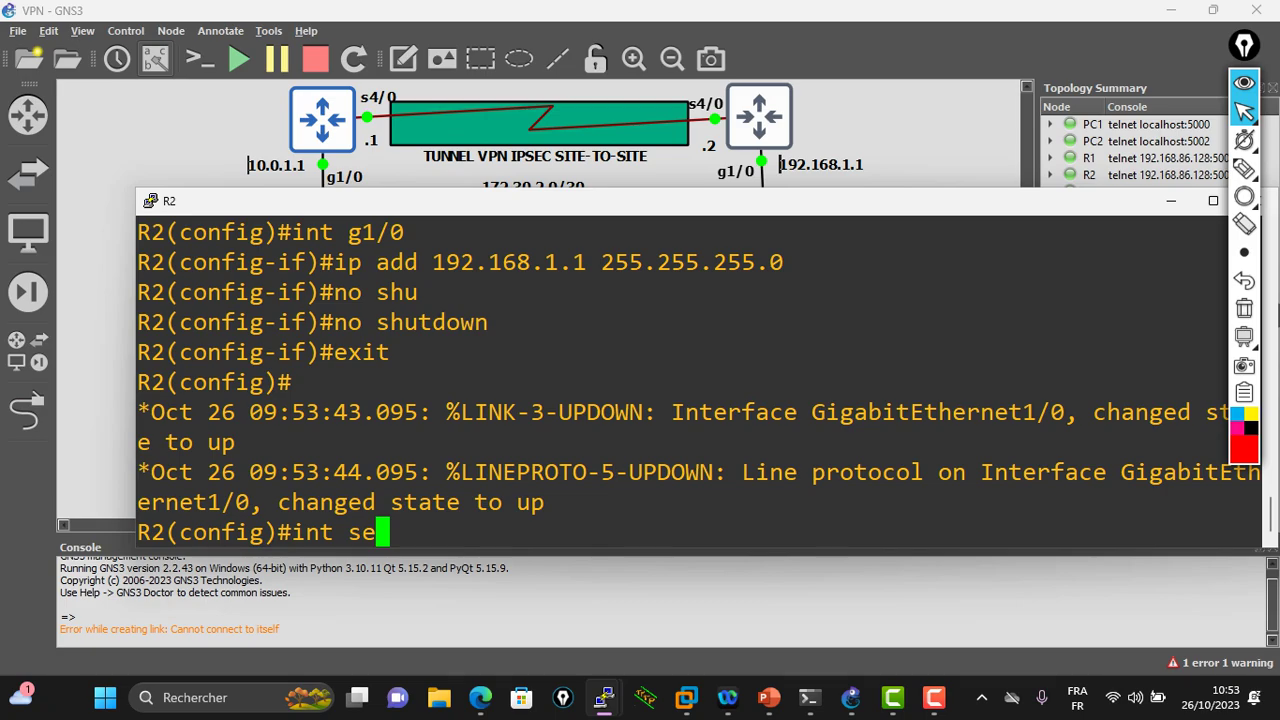
{"action": "key", "text": "Tab"}
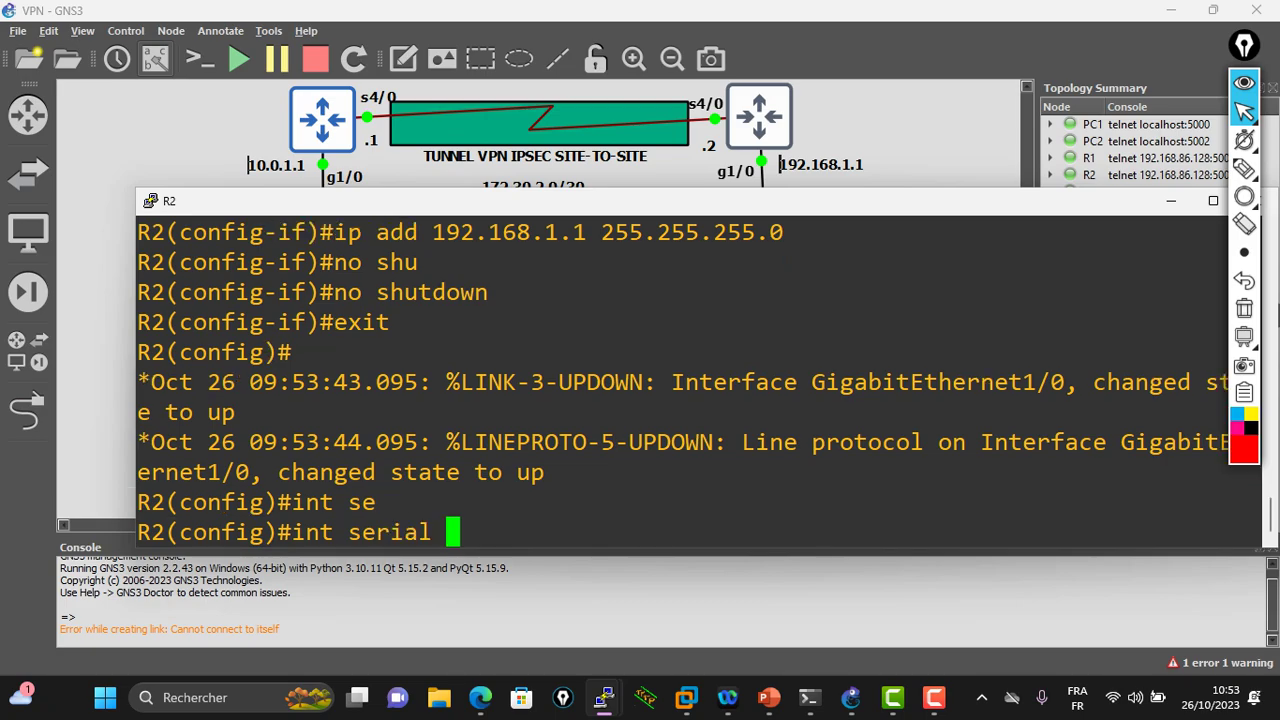
{"action": "type", "text": "4/0"}
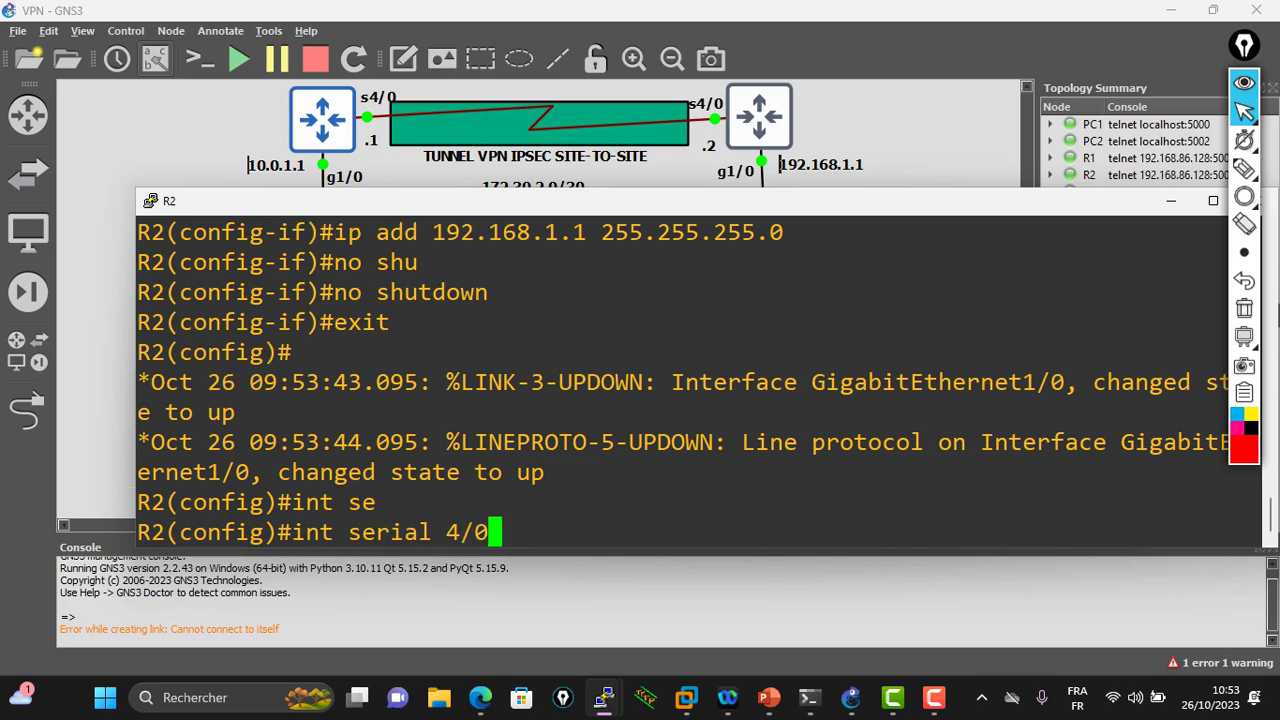
{"action": "key", "text": "Return"}
{"action": "type", "text": "ip"}
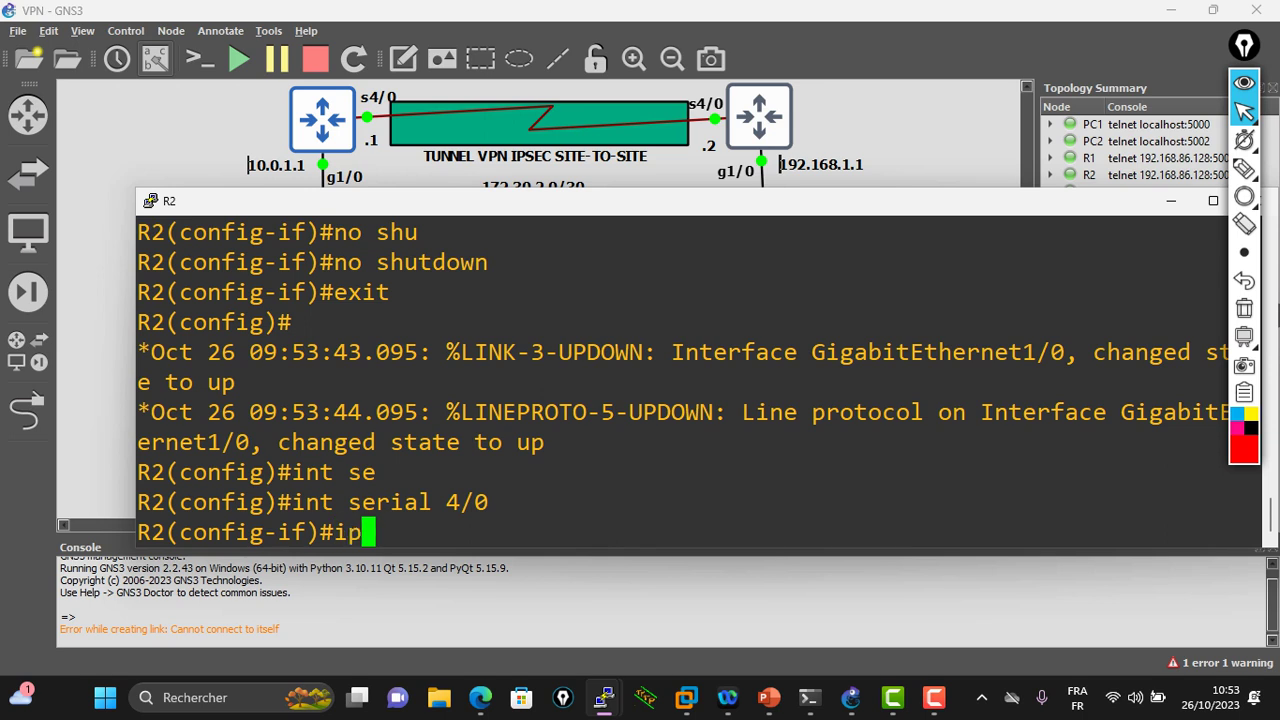
{"action": "type", "text": " add 192.168.3"}
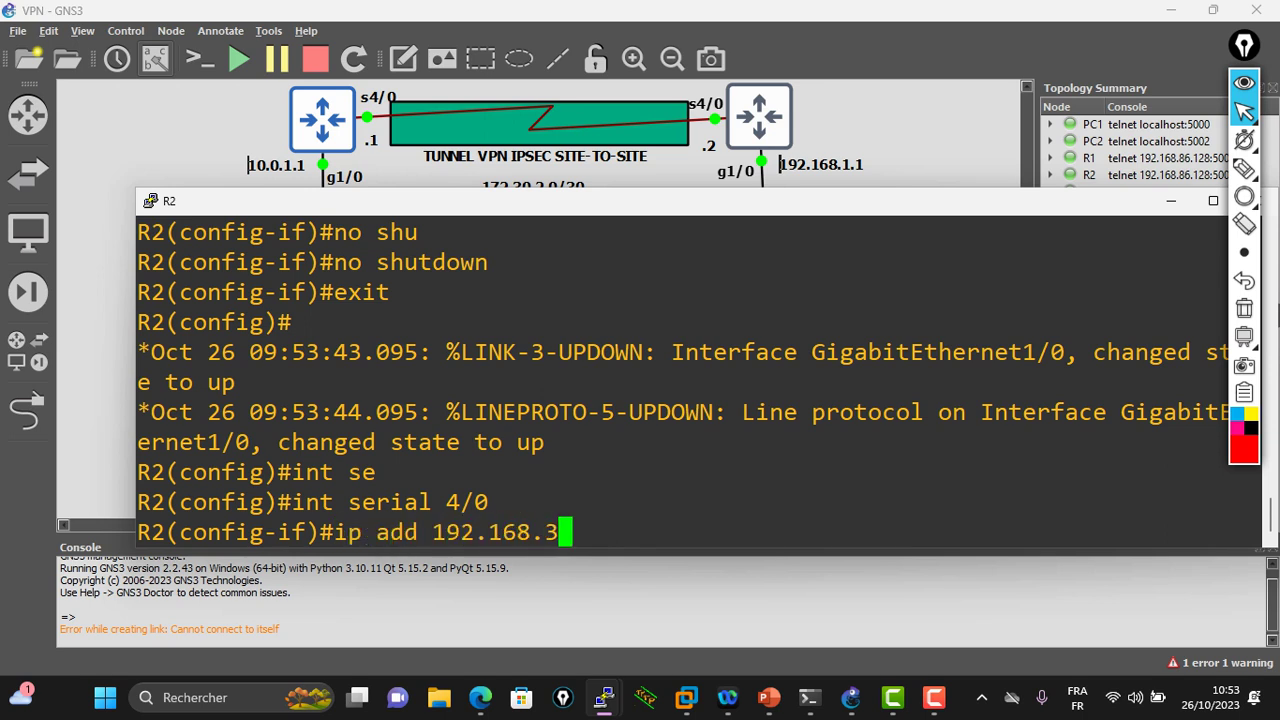
{"action": "key", "text": "BackSpace"}
{"action": "key", "text": "BackSpace"}
{"action": "key", "text": "BackSpace"}
{"action": "key", "text": "BackSpace"}
{"action": "key", "text": "BackSpace"}
{"action": "key", "text": "BackSpace"}
{"action": "key", "text": "BackSpace"}
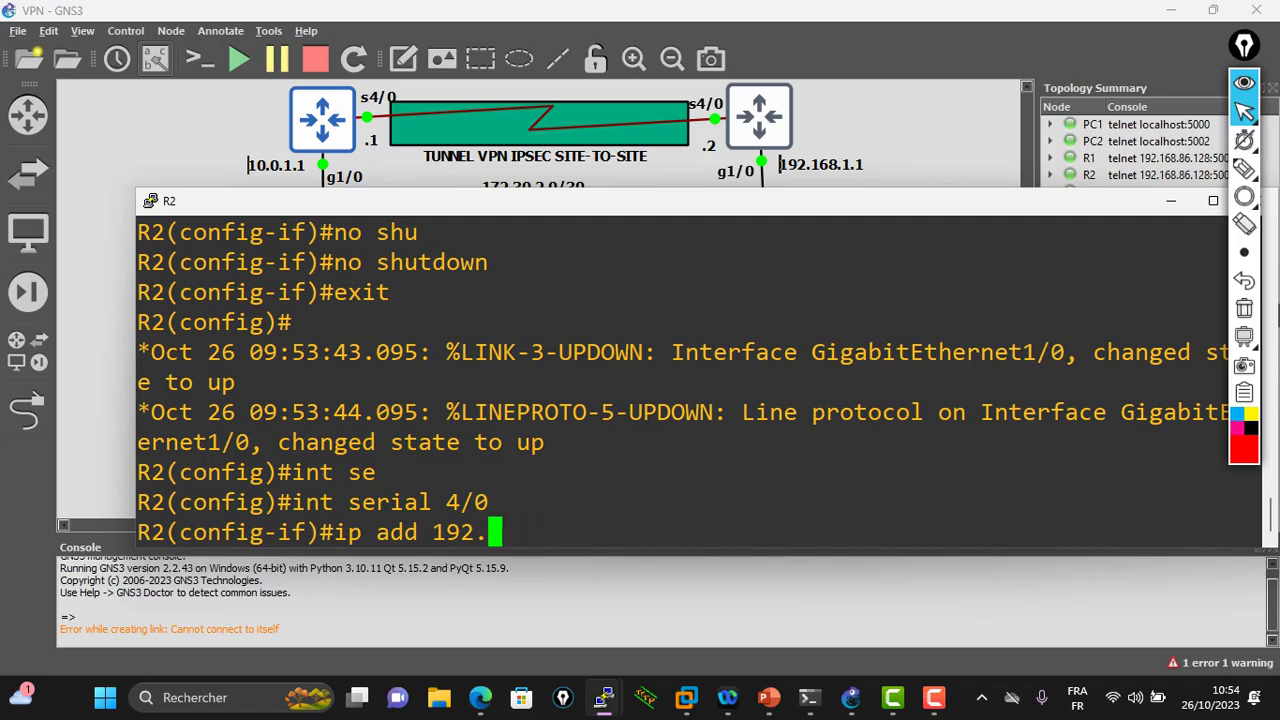
{"action": "key", "text": "BackSpace"}
{"action": "type", "text": "72.30.2."}
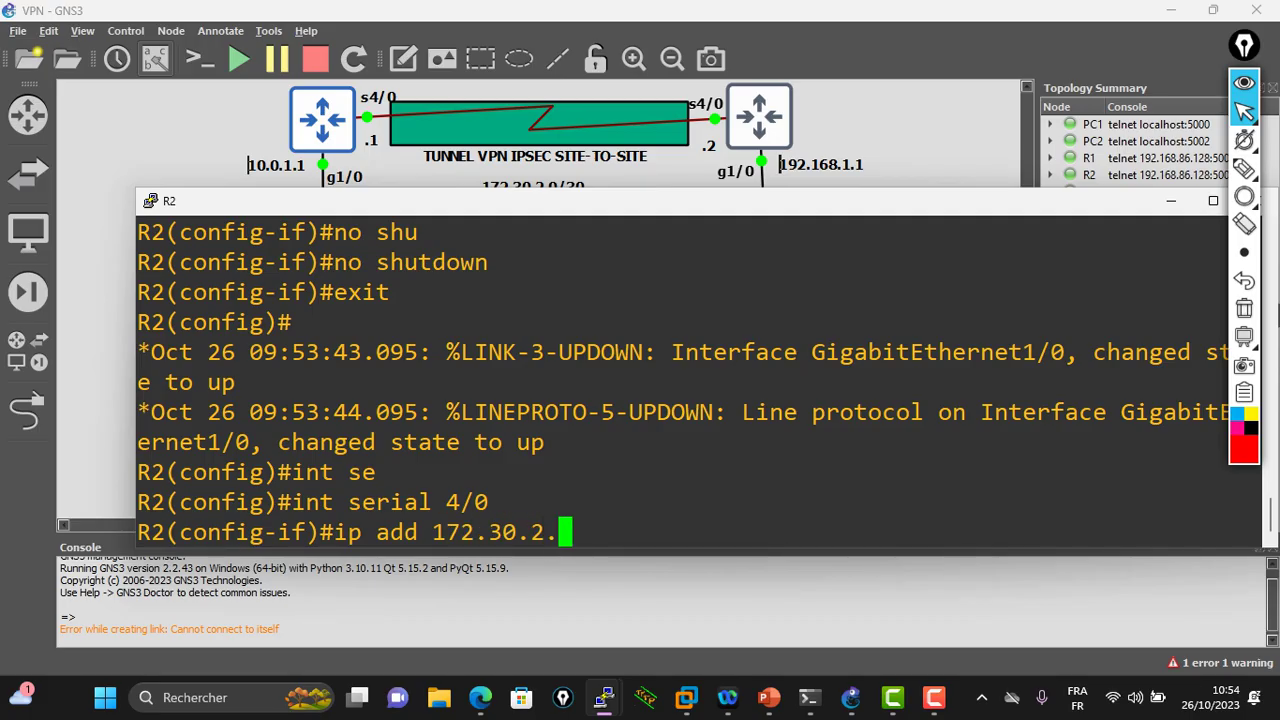
{"action": "type", "text": "2 255."}
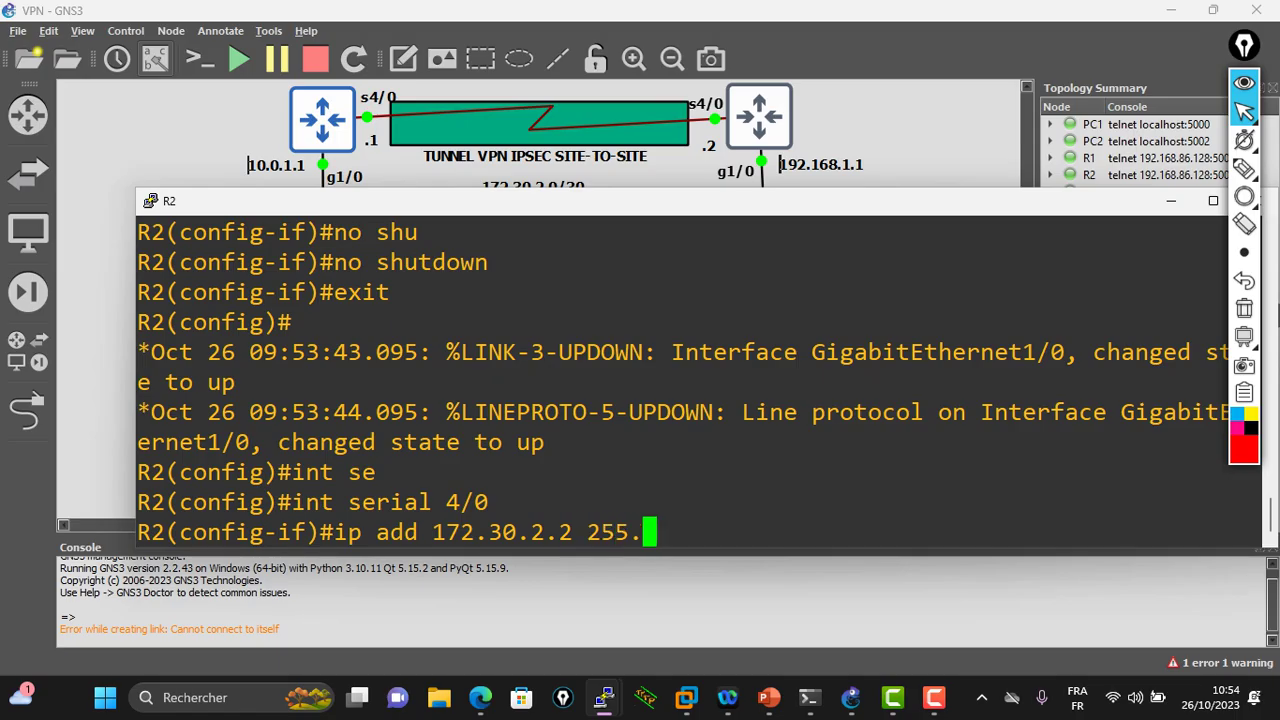
{"action": "type", "text": "255.255.255."}
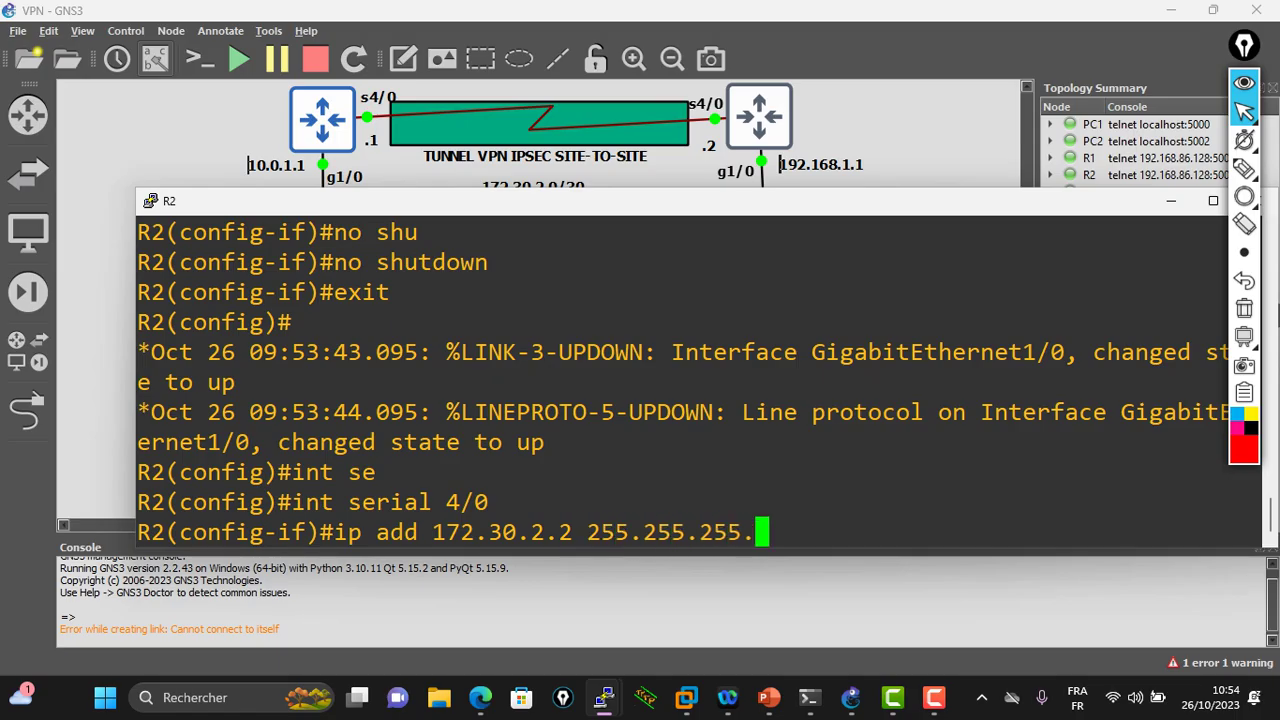
{"action": "type", "text": "2"}
{"action": "key", "text": "Return"}
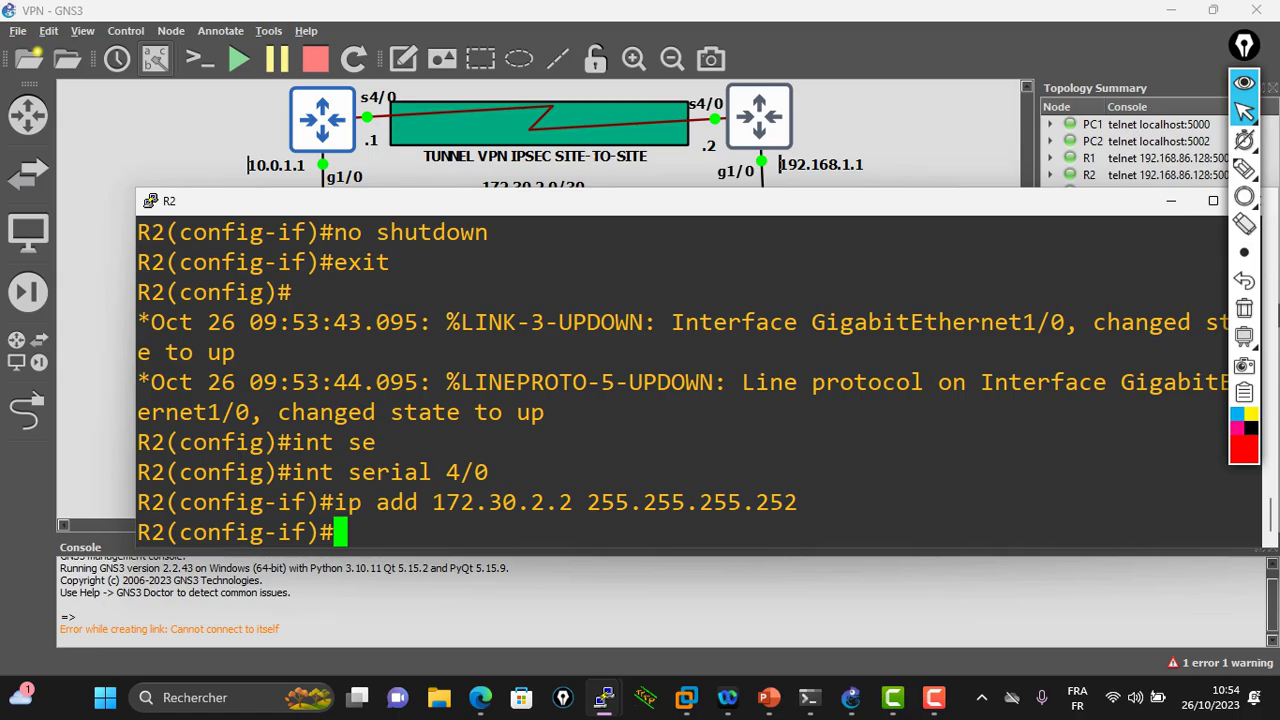
Enable R2's serial 4/0 interface with no shutdown and exit to global configuration mode
{"action": "type", "text": "no shu"}
{"action": "key", "text": "Tab"}
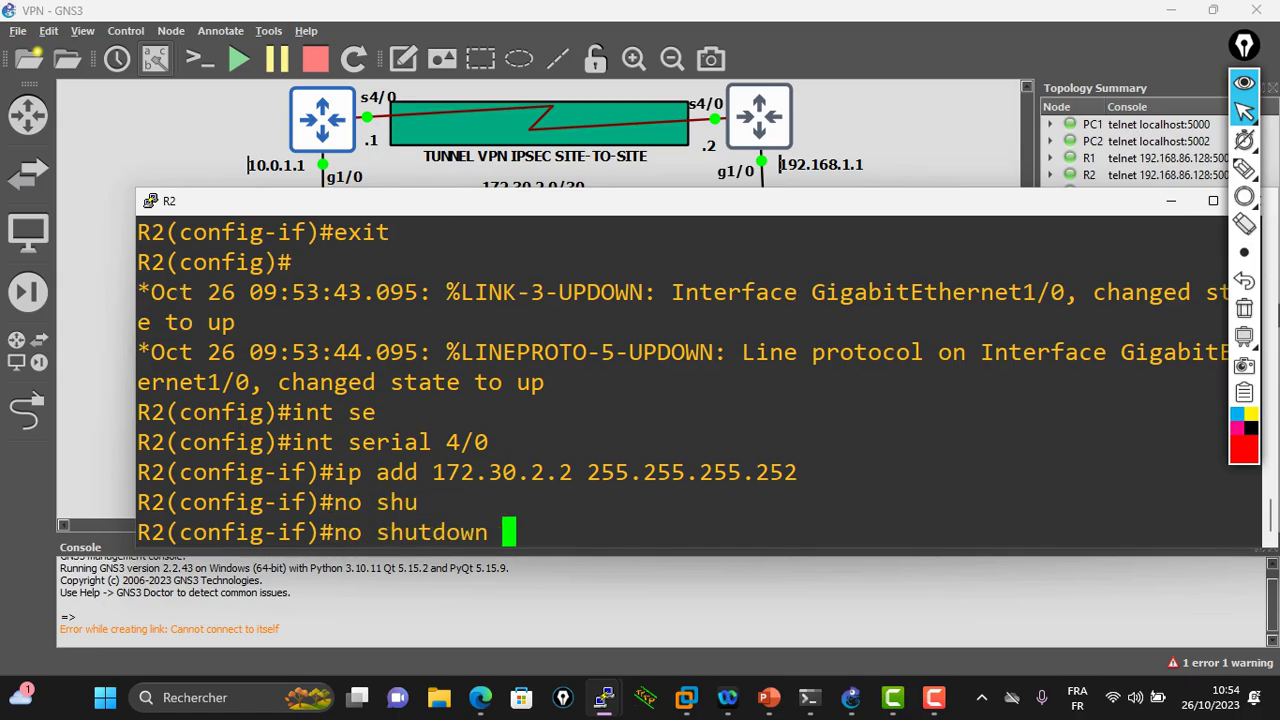
{"action": "key", "text": "Return"}
{"action": "key", "text": "Return"}
{"action": "key", "text": "Return"}
{"action": "type", "text": "ei"}
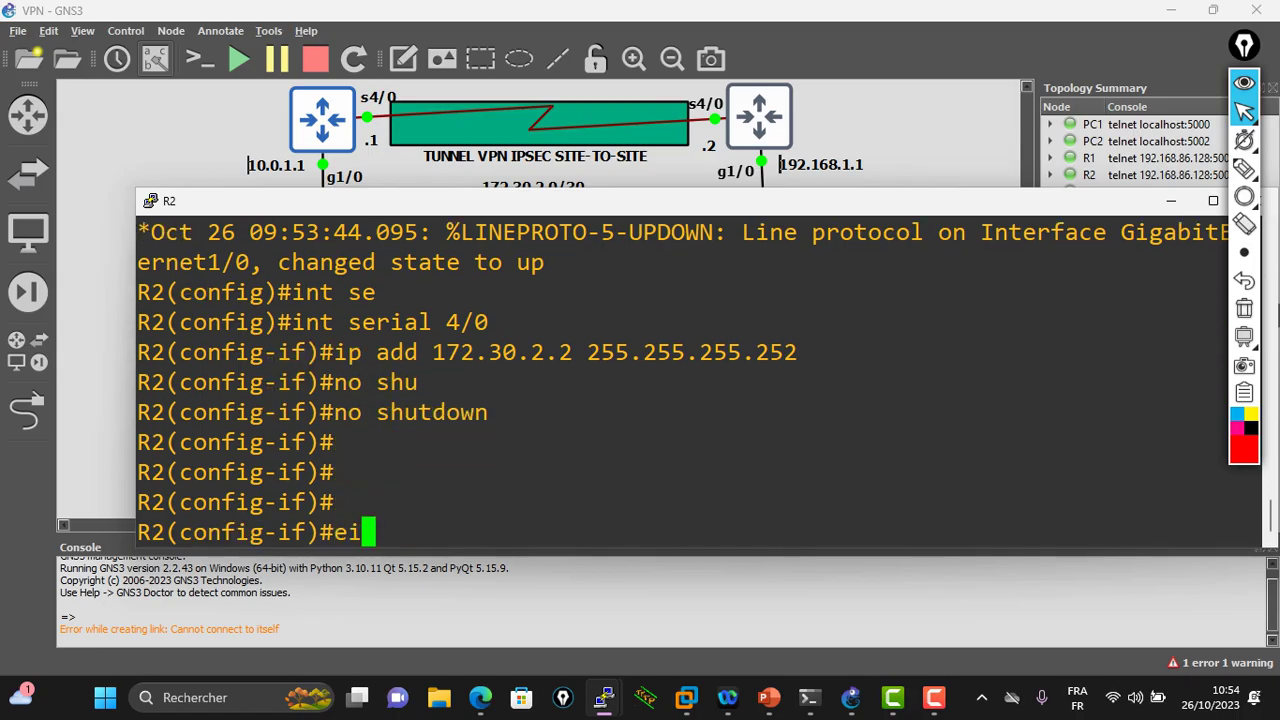
{"action": "key", "text": "BackSpace"}
{"action": "type", "text": "xit"}
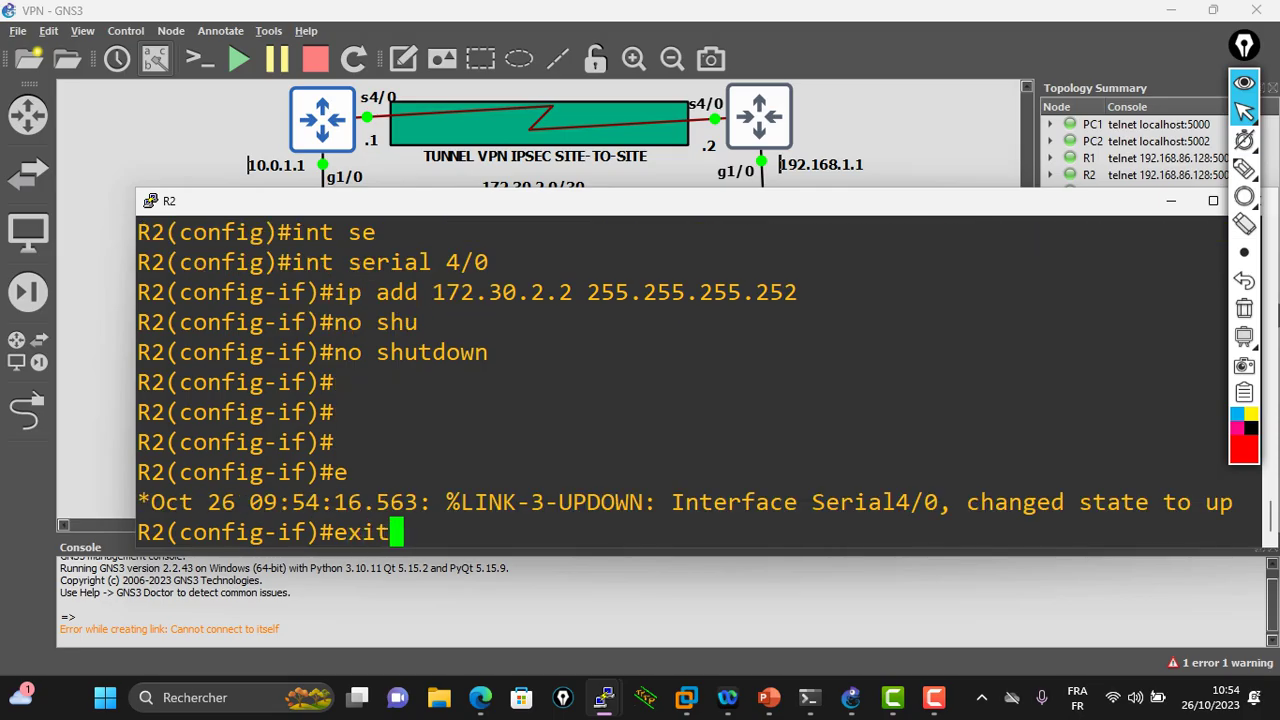
{"action": "key", "text": "Return"}
{"action": "key", "text": "Return"}
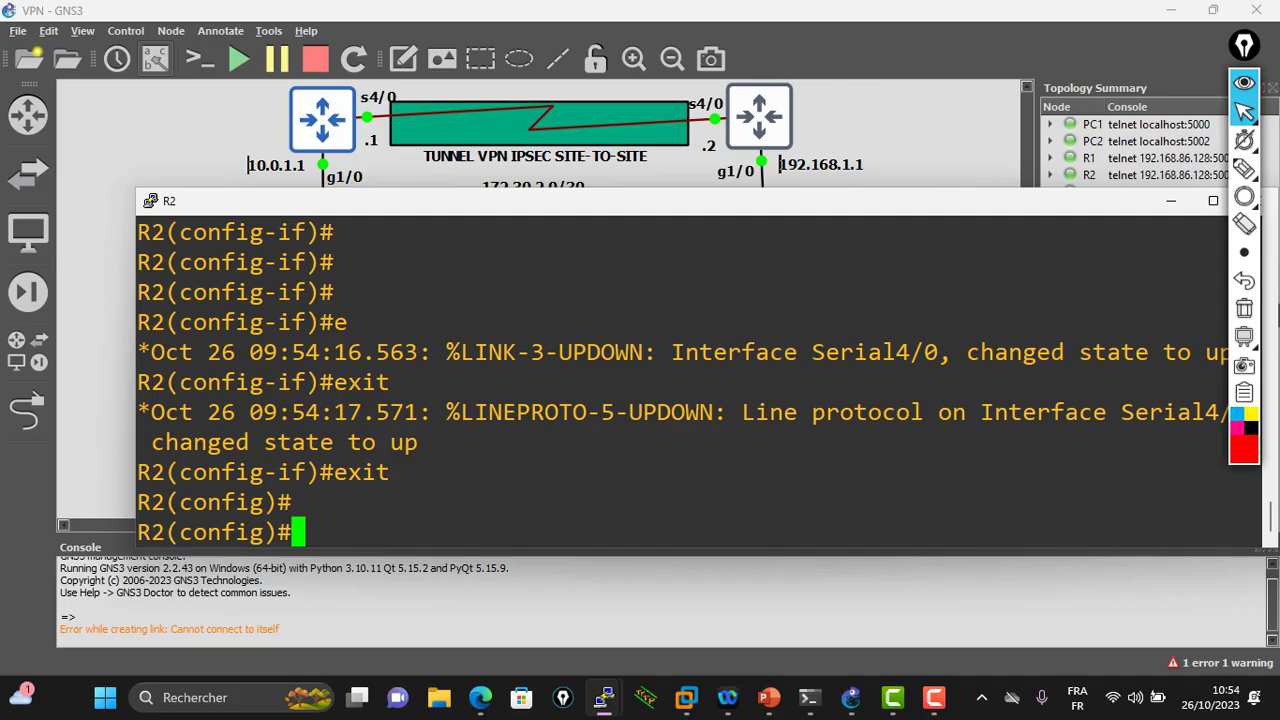
Start OSPF process 1 on R2 with router ospf 1
{"action": "type", "text": "router os"}
{"action": "key", "text": "Tab"}
{"action": "type", "text": "1"}
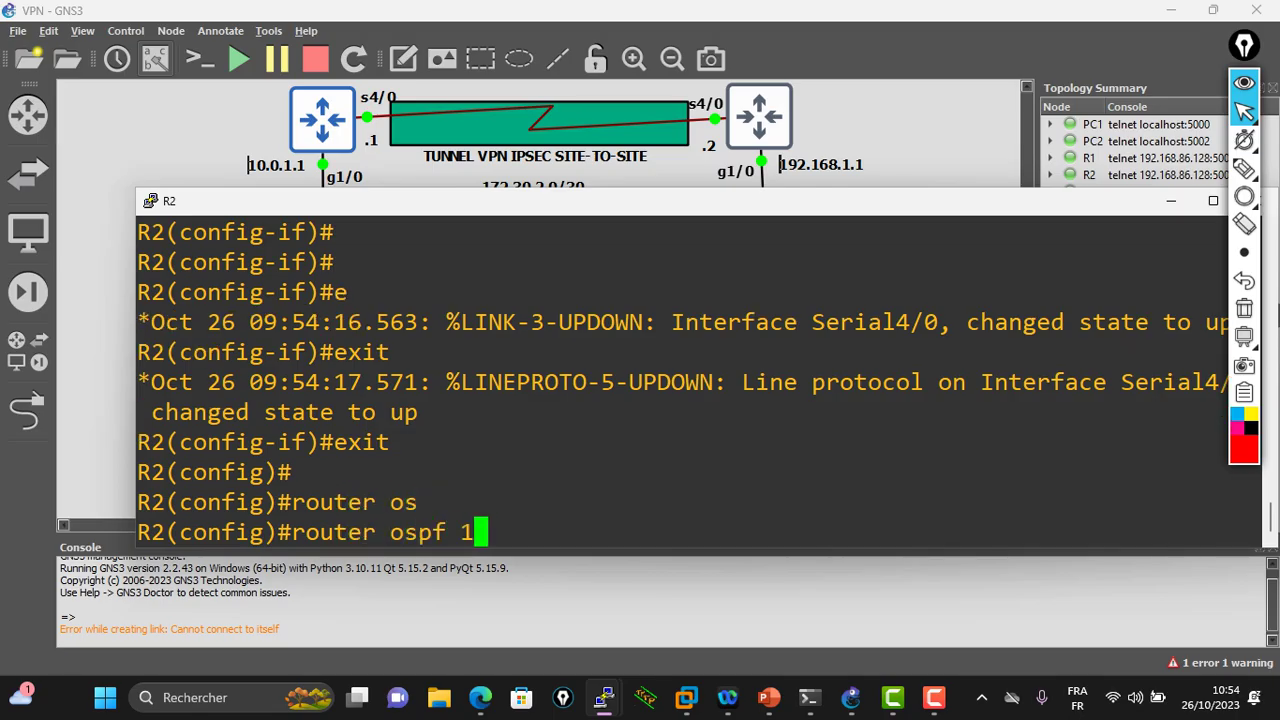
{"action": "key", "text": "Return"}
Set the router ID of R2's OSPF process to 2.2.2.2 with router-id
{"action": "type", "text": "router)#ro"}
{"action": "key", "text": "Tab"}
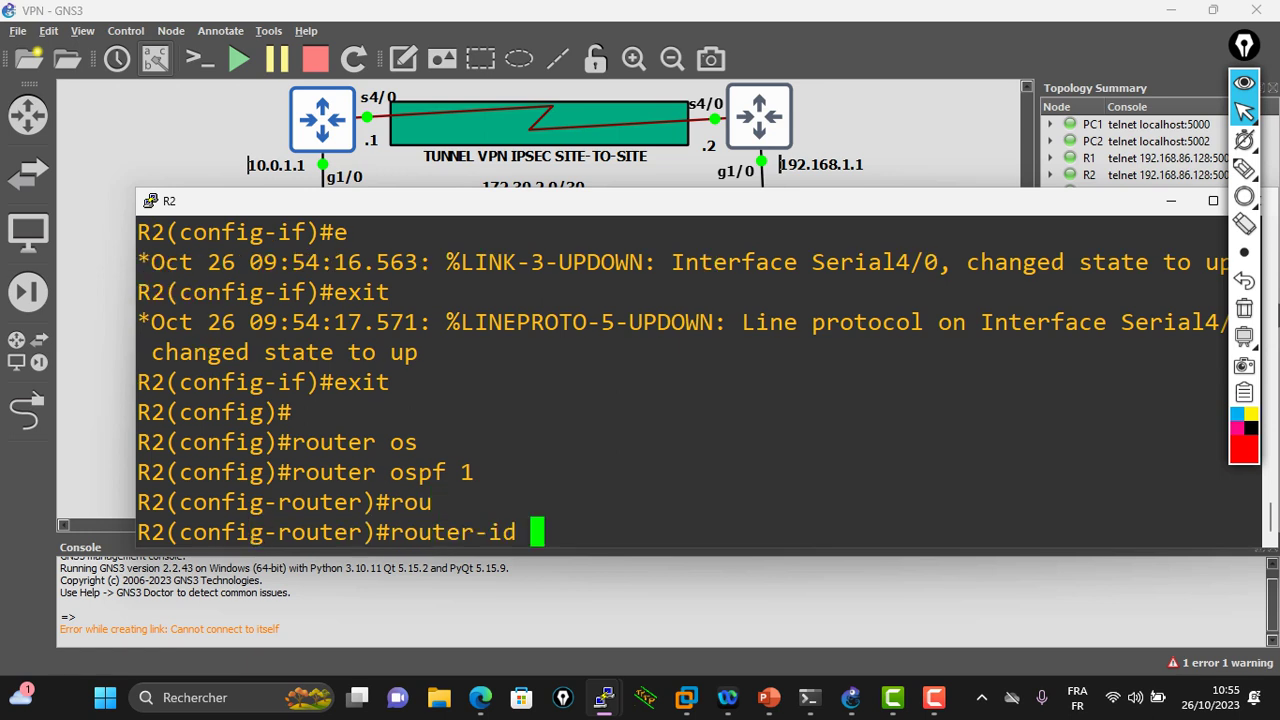
{"action": "type", "text": "192.168"}
{"action": "key", "text": "BackSpace"}
{"action": "key", "text": "BackSpace"}
{"action": "key", "text": "BackSpace"}
{"action": "key", "text": "BackSpace"}
{"action": "key", "text": "BackSpace"}
{"action": "key", "text": "BackSpace"}
{"action": "key", "text": "BackSpace"}
{"action": "type", "text": "2.2.2.2"}
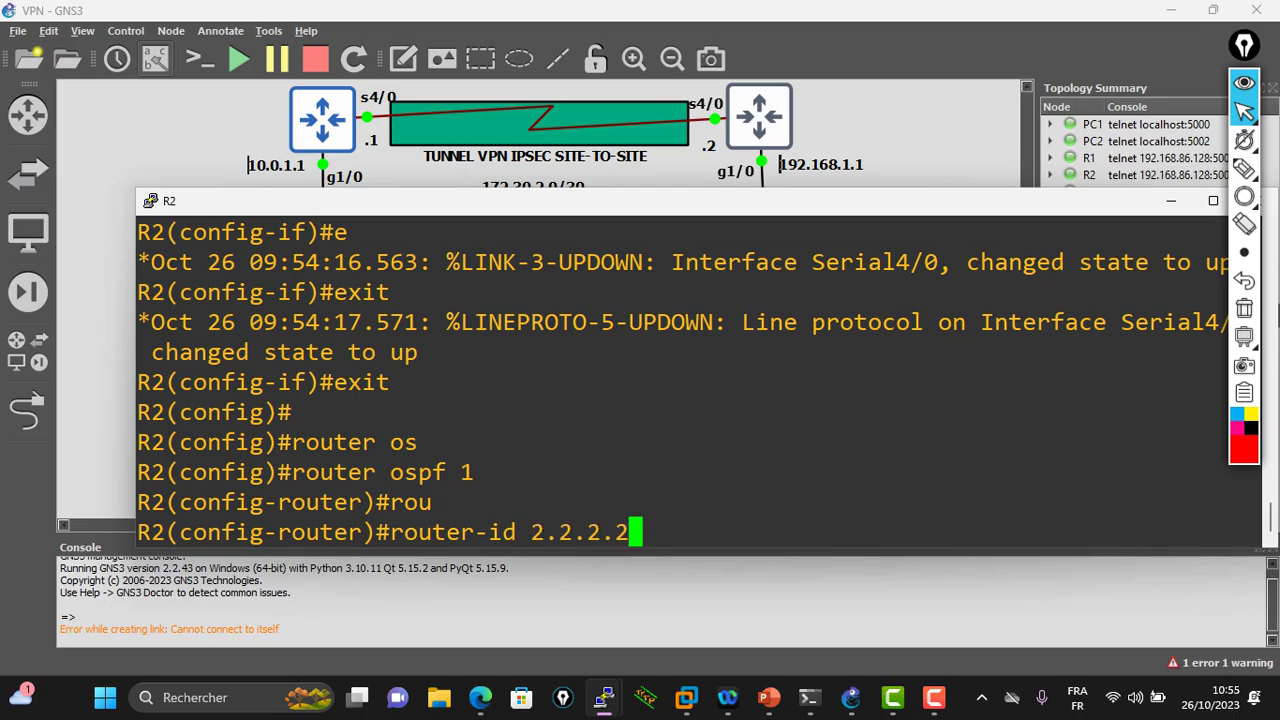
{"action": "key", "text": "Return"}
Advertise network 192.168.1.0 with wildcard mask 0.0.0.255 in area 0 of R2's OSPF process
{"action": "type", "text": "net"}
{"action": "key", "text": "Tab"}
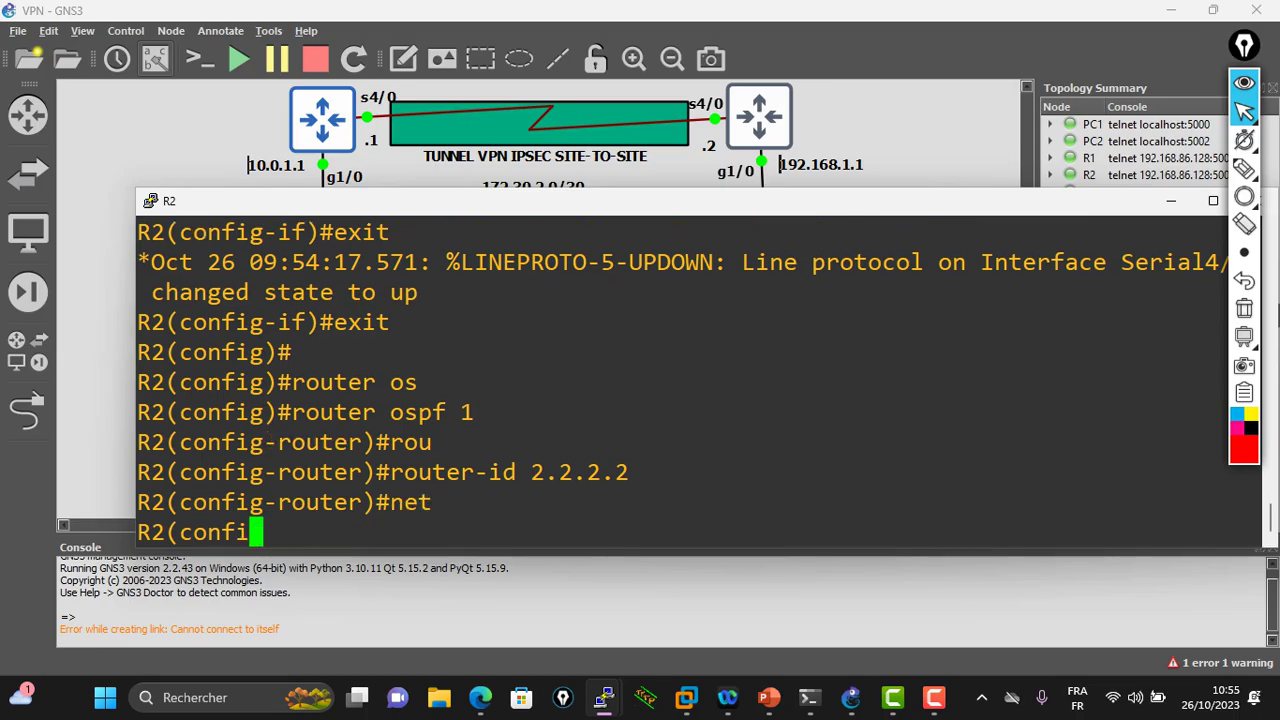
{"action": "type", "text": "192.168."}
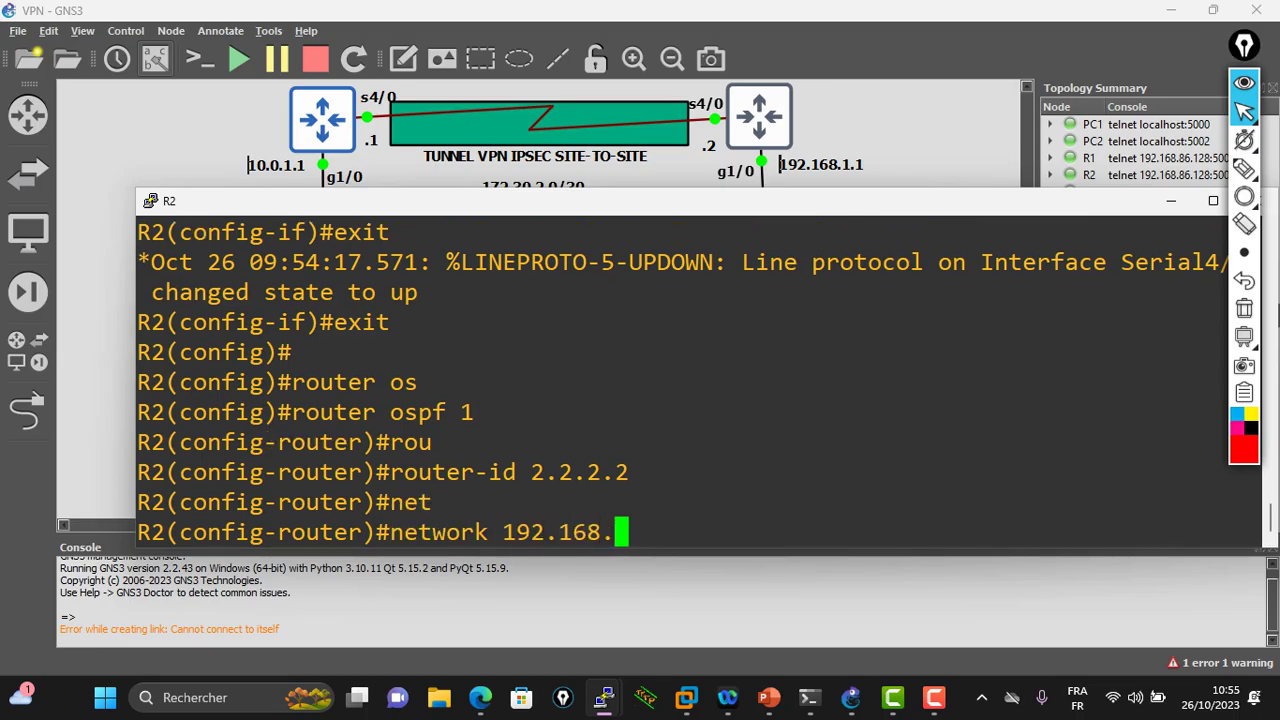
{"action": "type", "text": "1.0 "}
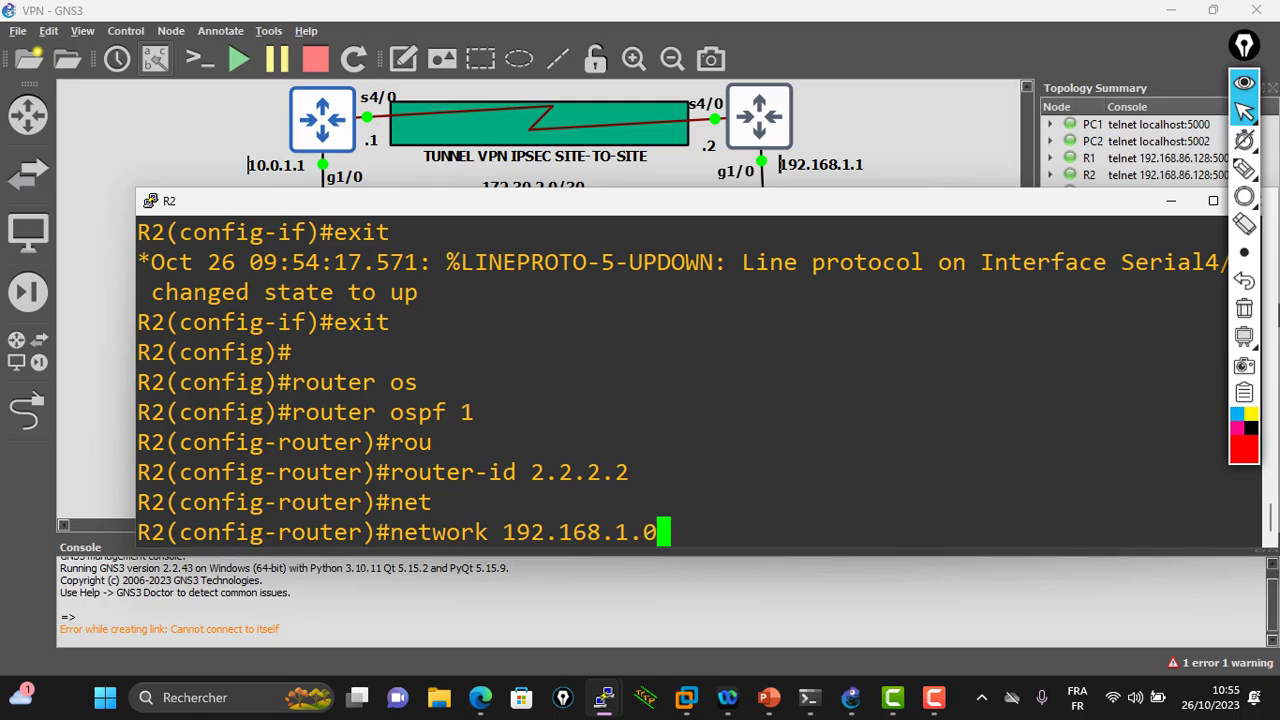
{"action": "type", "text": "0.0"}
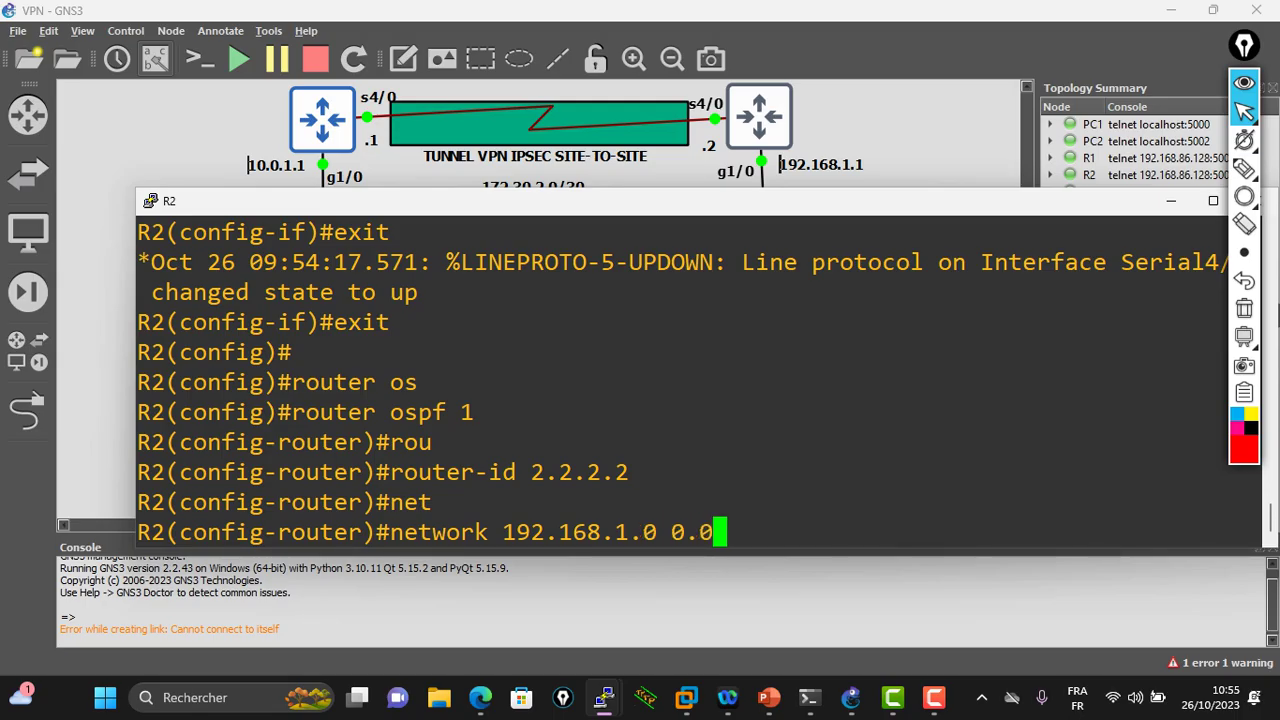
{"action": "type", "text": ".0.255 "}
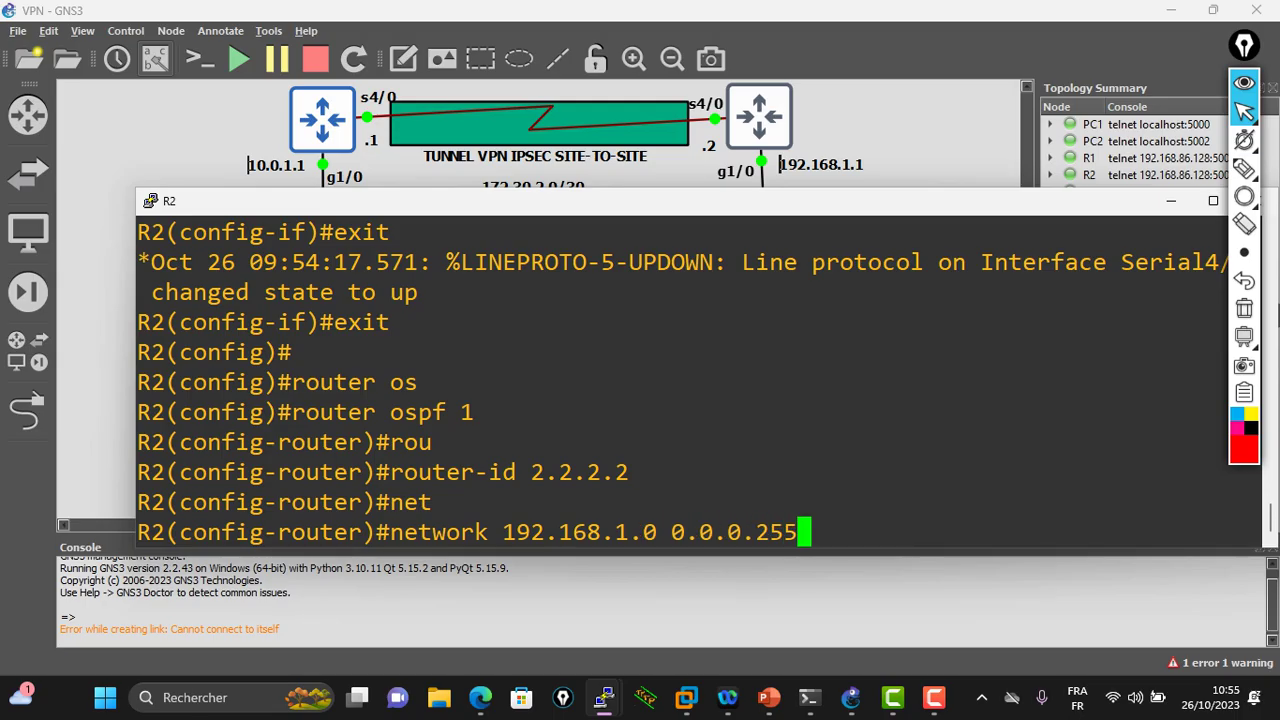
{"action": "type", "text": "are"}
{"action": "key", "text": "Tab"}
{"action": "type", "text": "0"}
{"action": "key", "text": "Return"}
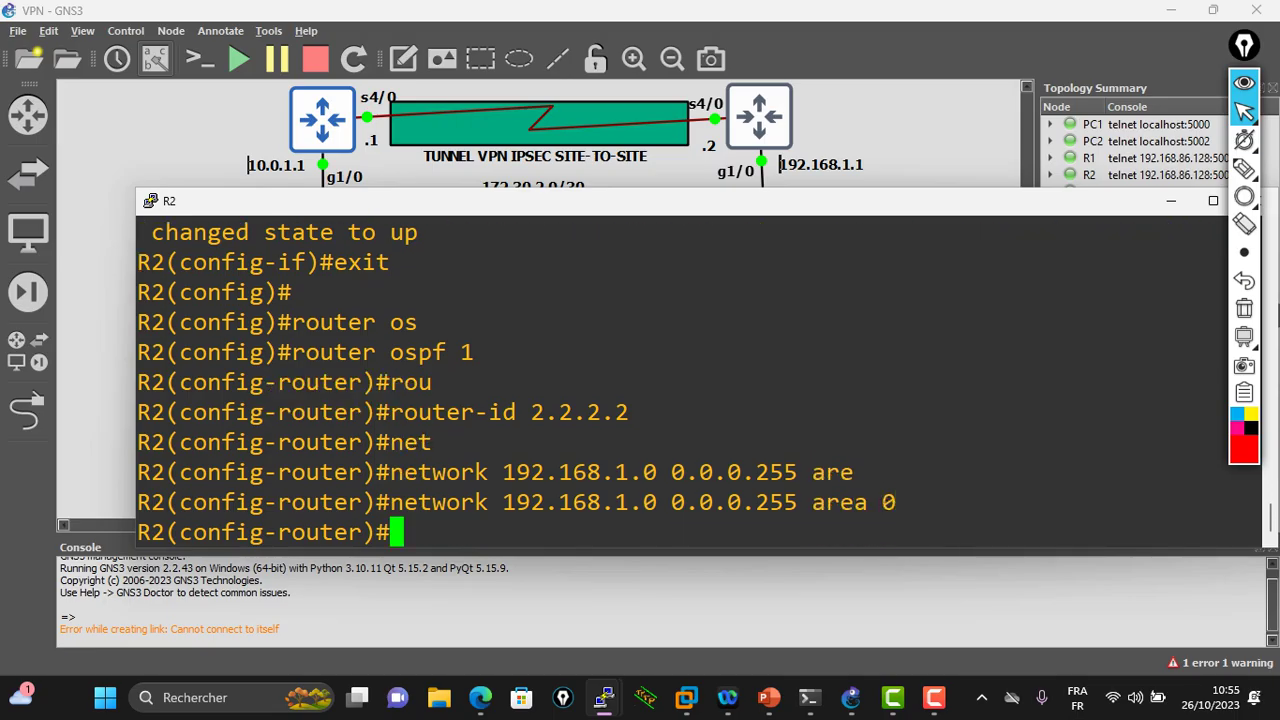
Recall R2's last network command and change its network address to 172.30.2.0
{"action": "key", "text": "Up"}
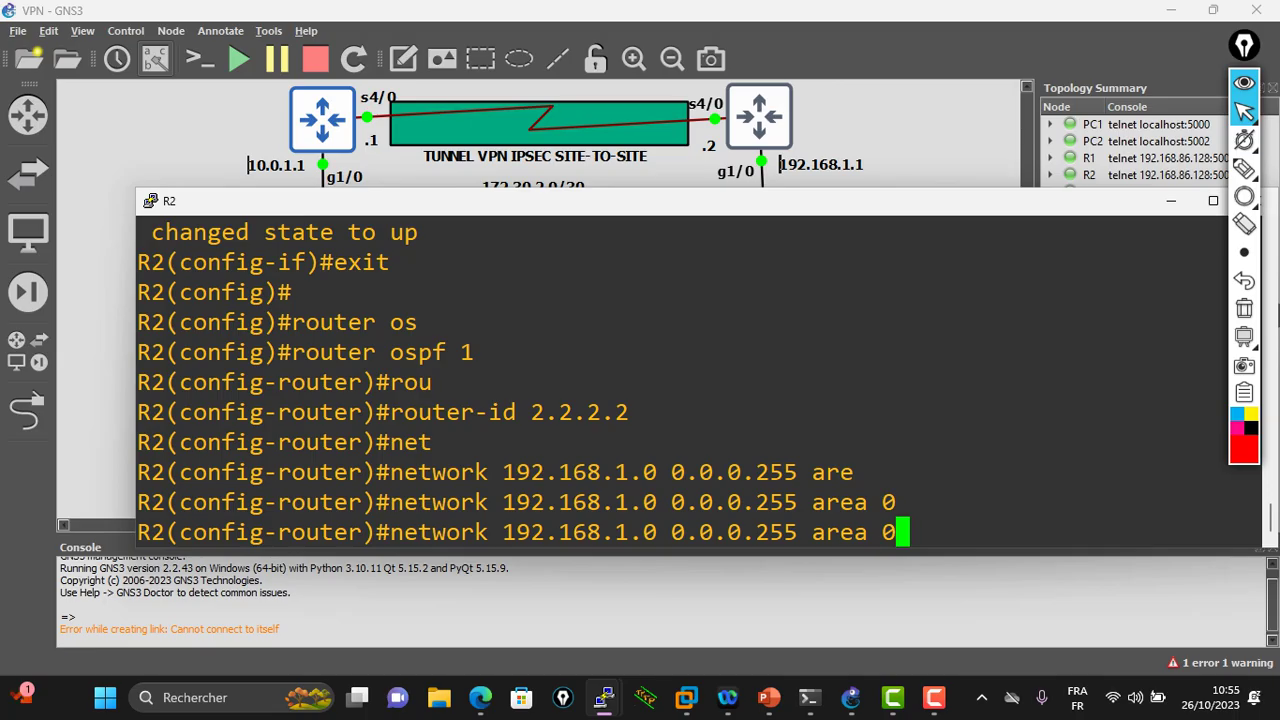
{"action": "key", "text": "Left"}
{"action": "key", "text": "Left"}
{"action": "key", "text": "Left"}
{"action": "key", "text": "Left"}
{"action": "key", "text": "Left"}
{"action": "key", "text": "Left"}
{"action": "key", "text": "Left"}
{"action": "key", "text": "Left"}
{"action": "key", "text": "Left"}
{"action": "key", "text": "Left"}
{"action": "key", "text": "Left"}
{"action": "key", "text": "Left"}
{"action": "key", "text": "Left"}
{"action": "key", "text": "Left"}
{"action": "key", "text": "Left"}
{"action": "key", "text": "Left"}
{"action": "key", "text": "Left"}
{"action": "key", "text": "Left"}
{"action": "key", "text": "Left"}
{"action": "key", "text": "Left"}
{"action": "key", "text": "BackSpace"}
{"action": "key", "text": "BackSpace"}
{"action": "key", "text": "BackSpace"}
{"action": "key", "text": "BackSpace"}
{"action": "key", "text": "BackSpace"}
{"action": "key", "text": "BackSpace"}
{"action": "key", "text": "BackSpace"}
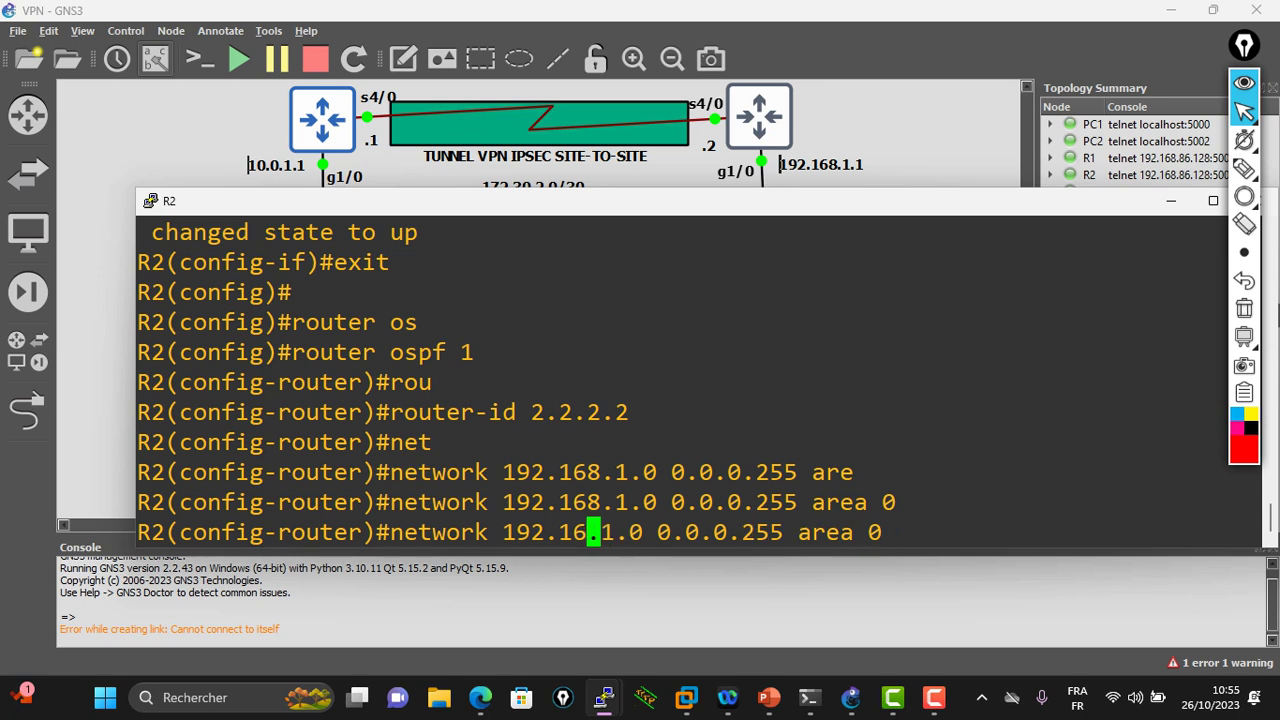
{"action": "type", "text": "72"}
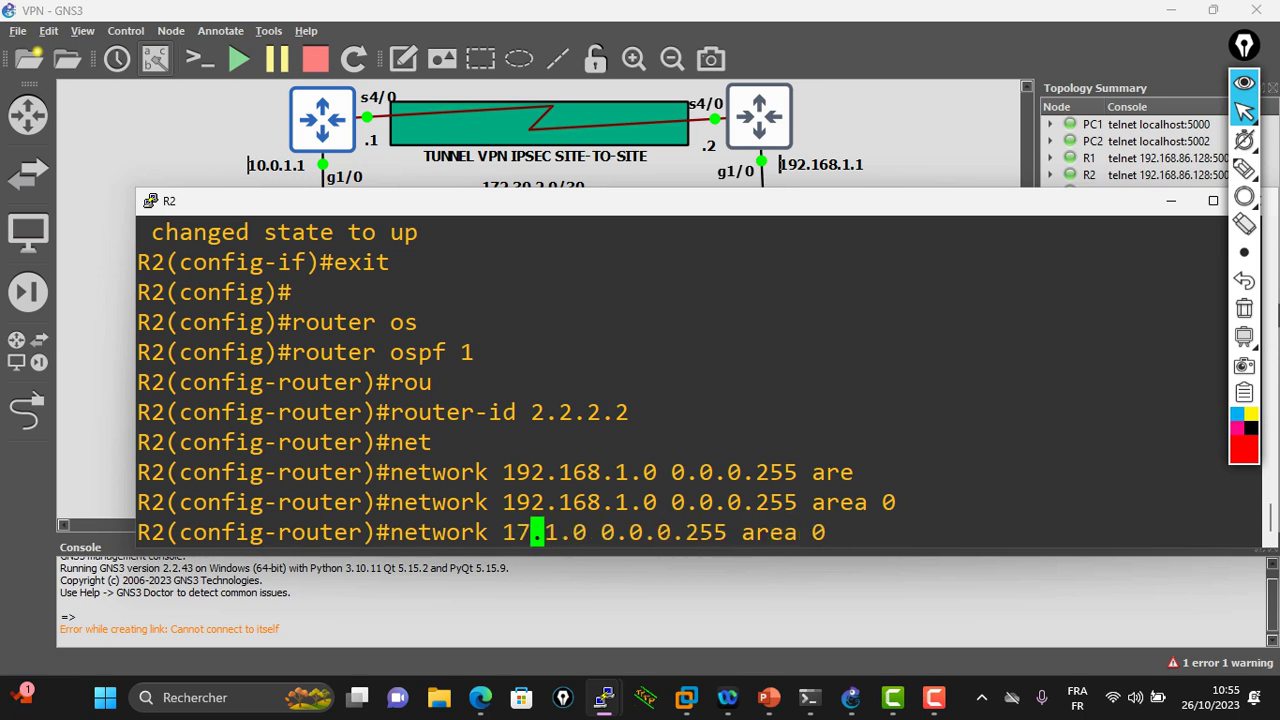
{"action": "key", "text": "Right"}
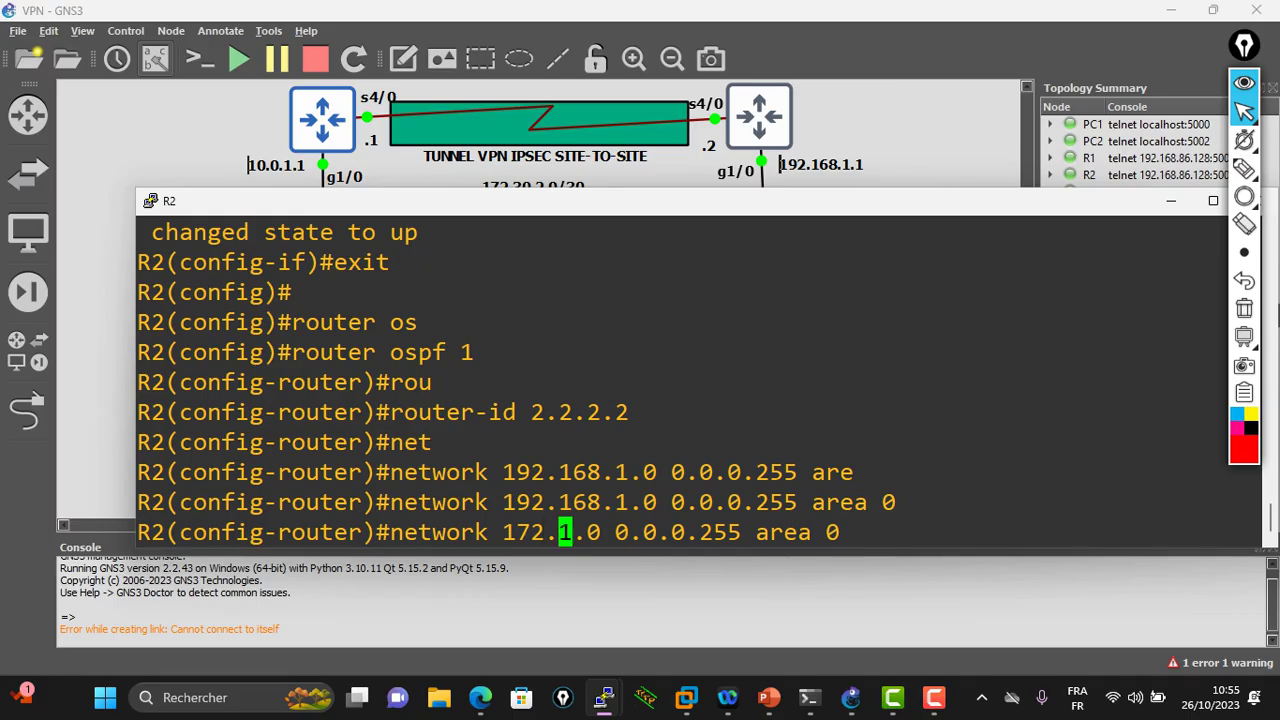
{"action": "key", "text": "BackSpace"}
{"action": "key", "text": "Right"}
{"action": "key", "text": "BackSpace"}
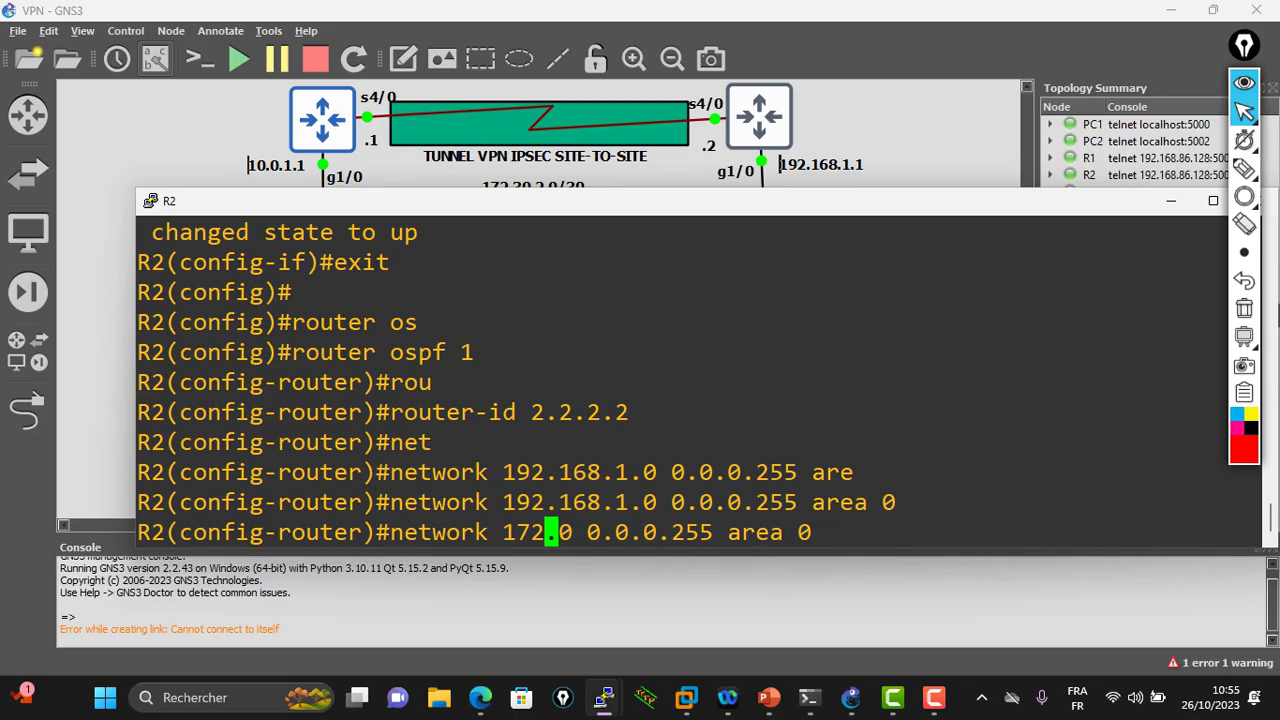
{"action": "key", "text": "Right"}
{"action": "type", "text": "30"}
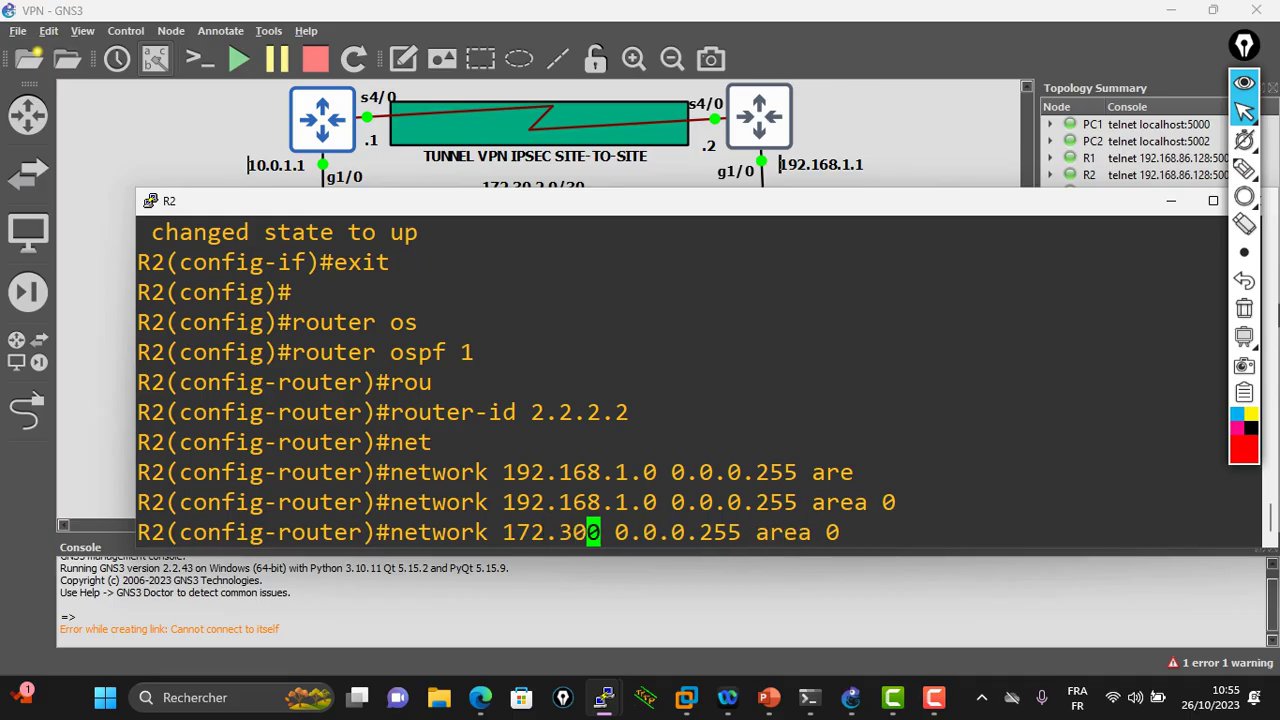
{"action": "type", "text": "."}
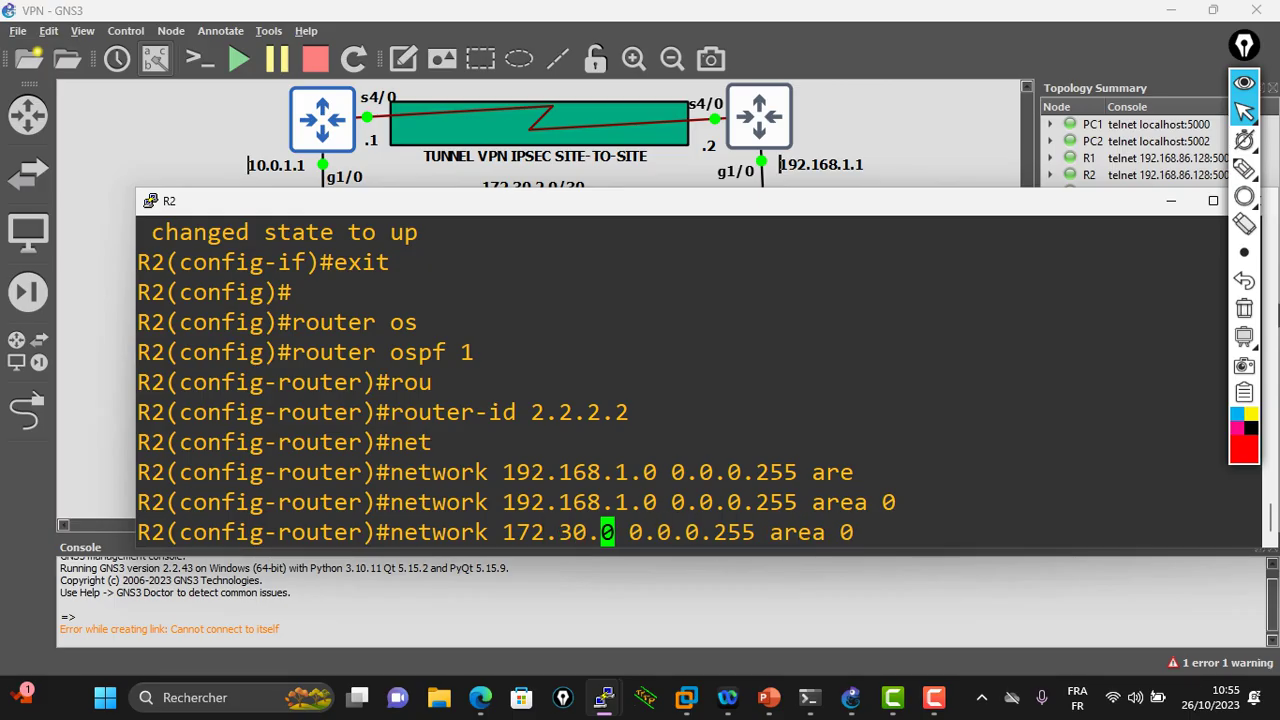
{"action": "key", "text": "Right"}
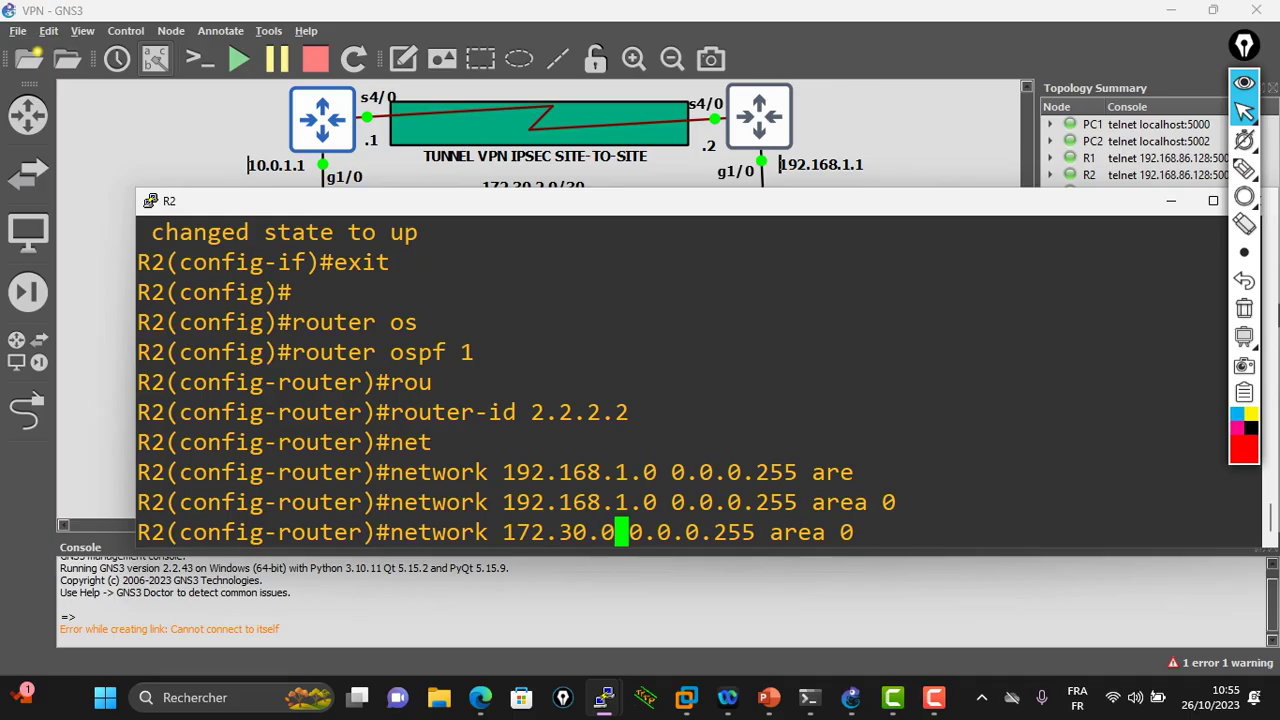
{"action": "key", "text": "BackSpace"}
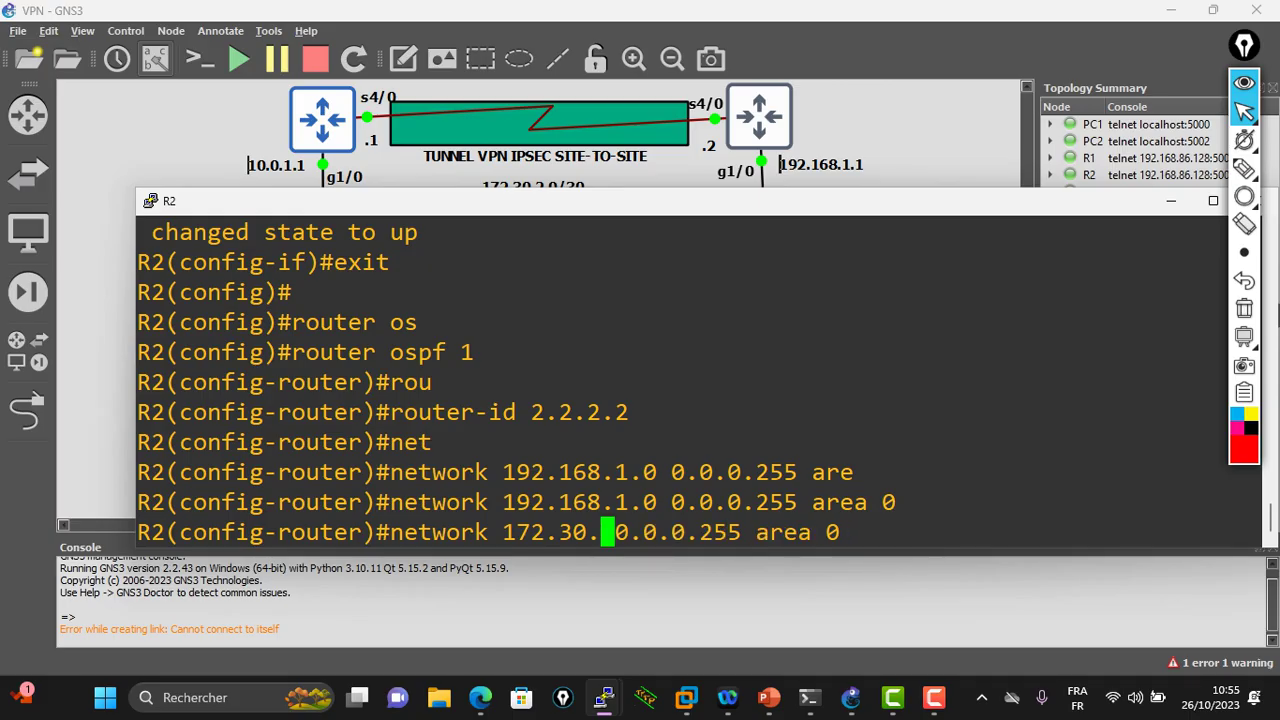
{"action": "type", "text": "2"}
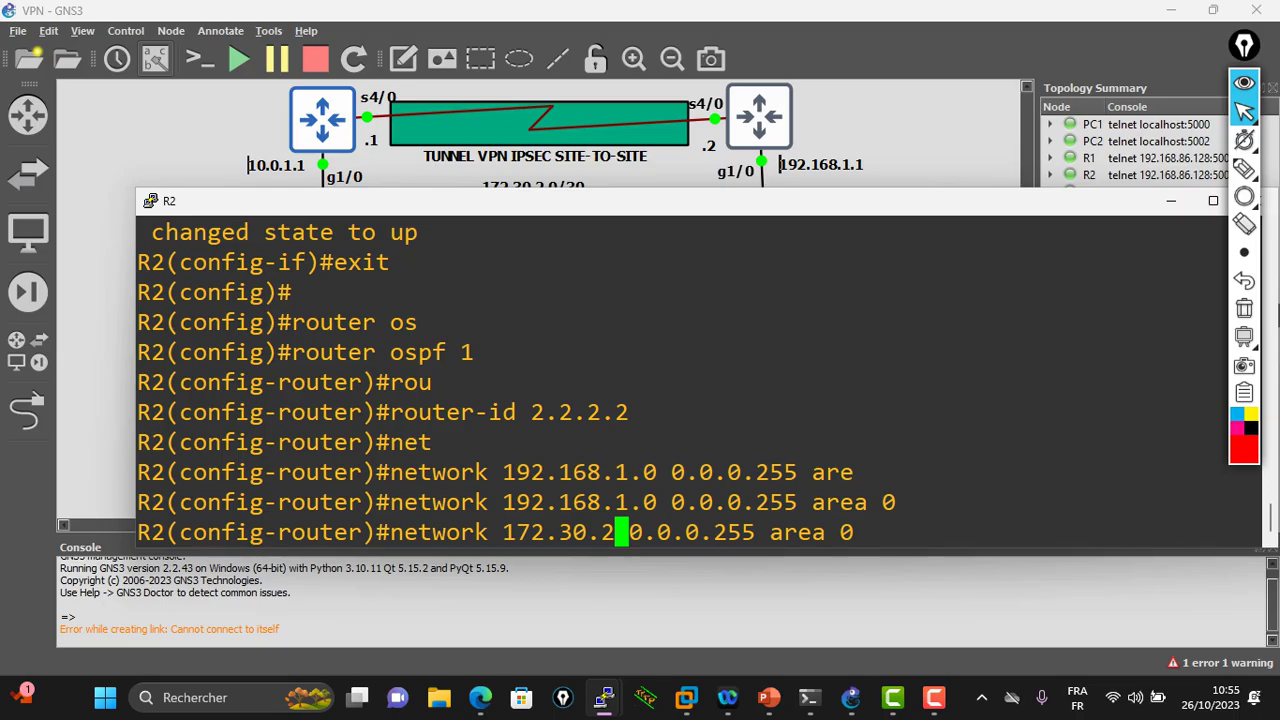
{"action": "type", "text": ".0"}
Replace the rest of the recalled network command with wildcard mask 0.0.0.3 and area 0, and run it on R2
{"action": "key", "text": "Right"}
{"action": "key", "text": "Right"}
{"action": "key", "text": "Right"}
{"action": "key", "text": "Right"}
{"action": "key", "text": "Right"}
{"action": "key", "text": "Right"}
{"action": "key", "text": "Right"}
{"action": "key", "text": "Right"}
{"action": "key", "text": "Right"}
{"action": "key", "text": "Right"}
{"action": "key", "text": "Right"}
{"action": "key", "text": "Right"}
{"action": "key", "text": "Right"}
{"action": "key", "text": "Right"}
{"action": "key", "text": "Right"}
{"action": "key", "text": "Right"}
{"action": "key", "text": "Right"}
{"action": "key", "text": "BackSpace"}
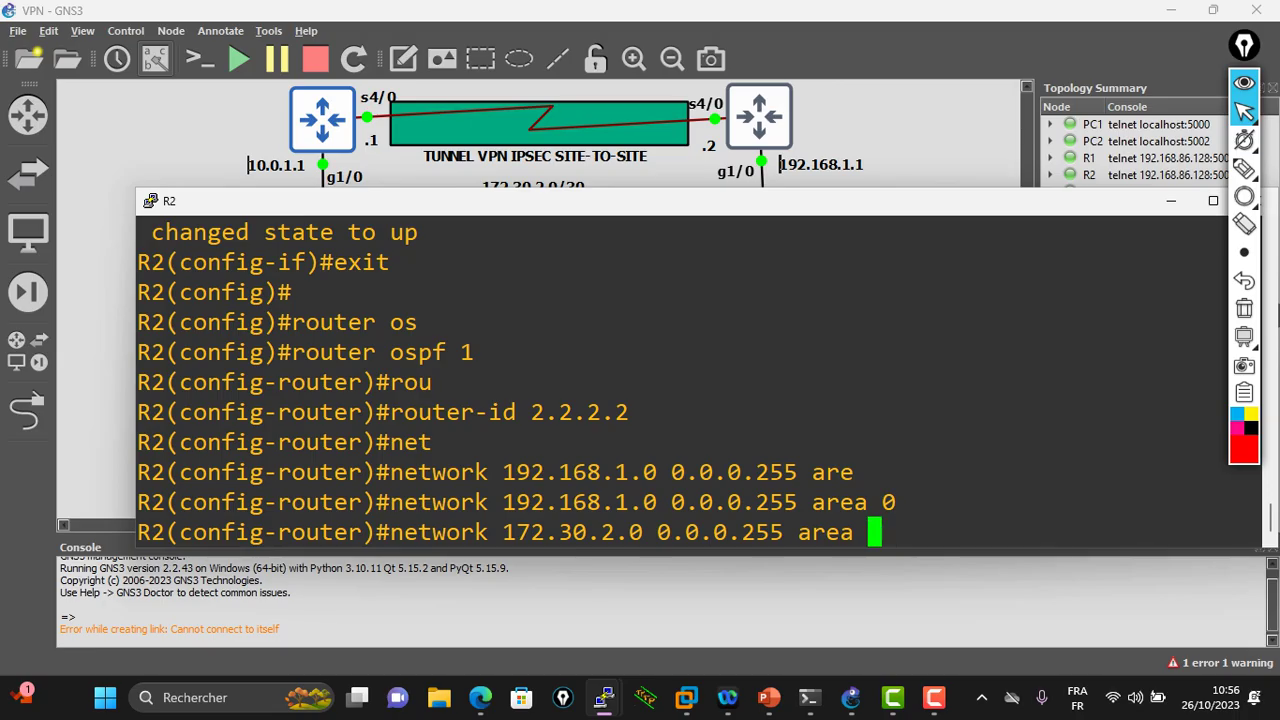
{"action": "key", "text": "BackSpace"}
{"action": "key", "text": "BackSpace"}
{"action": "key", "text": "BackSpace"}
{"action": "key", "text": "BackSpace"}
{"action": "key", "text": "BackSpace"}
{"action": "key", "text": "BackSpace"}
{"action": "key", "text": "BackSpace"}
{"action": "key", "text": "BackSpace"}
{"action": "key", "text": "BackSpace"}
{"action": "key", "text": "BackSpace"}
{"action": "key", "text": "BackSpace"}
{"action": "key", "text": "BackSpace"}
{"action": "key", "text": "BackSpace"}
{"action": "key", "text": "BackSpace"}
{"action": "key", "text": "BackSpace"}
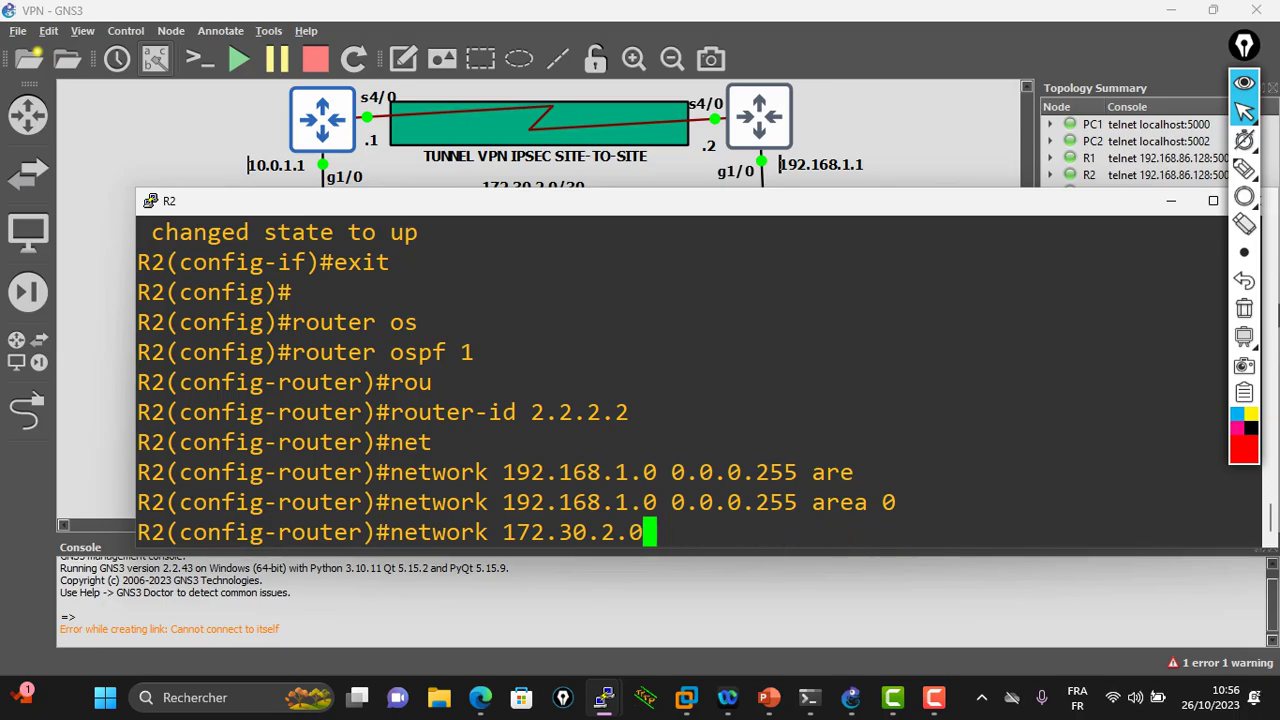
{"action": "type", "text": "0.0.0.3 are"}
{"action": "key", "text": "Tab"}
{"action": "type", "text": "0"}
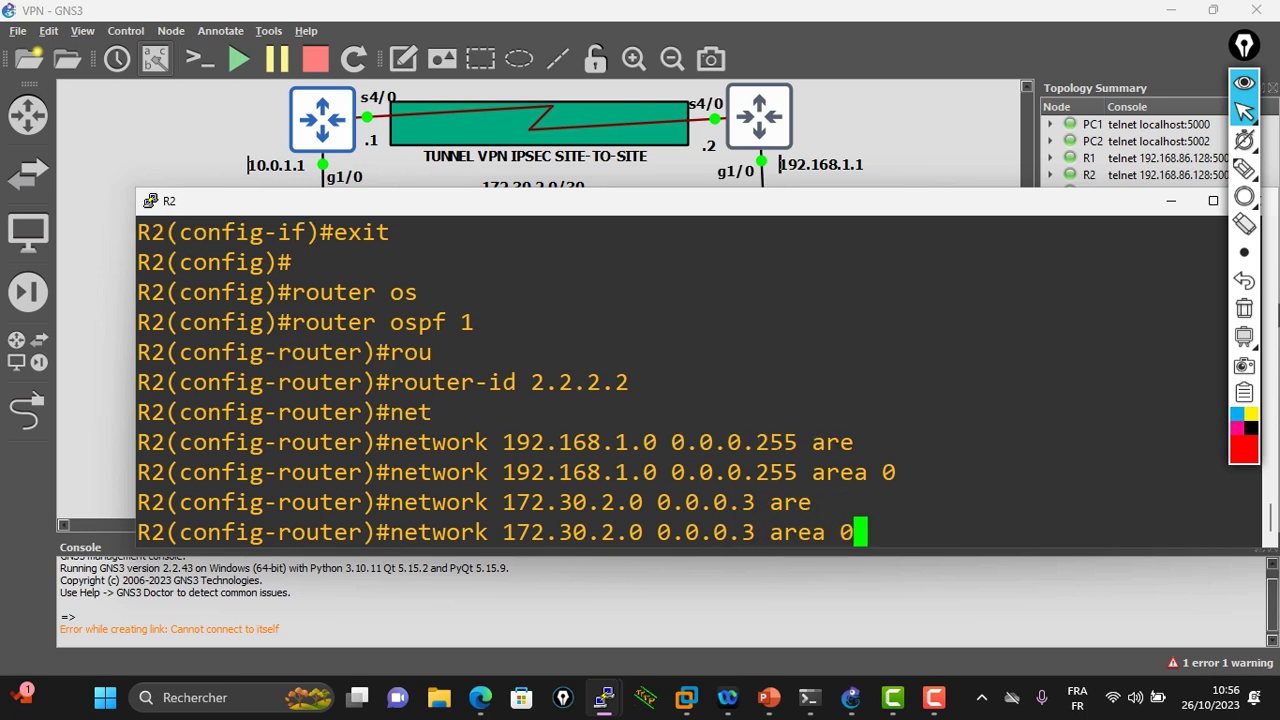
{"action": "key", "text": "Return"}
Exit R2's OSPF configuration and return the router to privileged EXEC mode
{"action": "type", "text": "exit"}
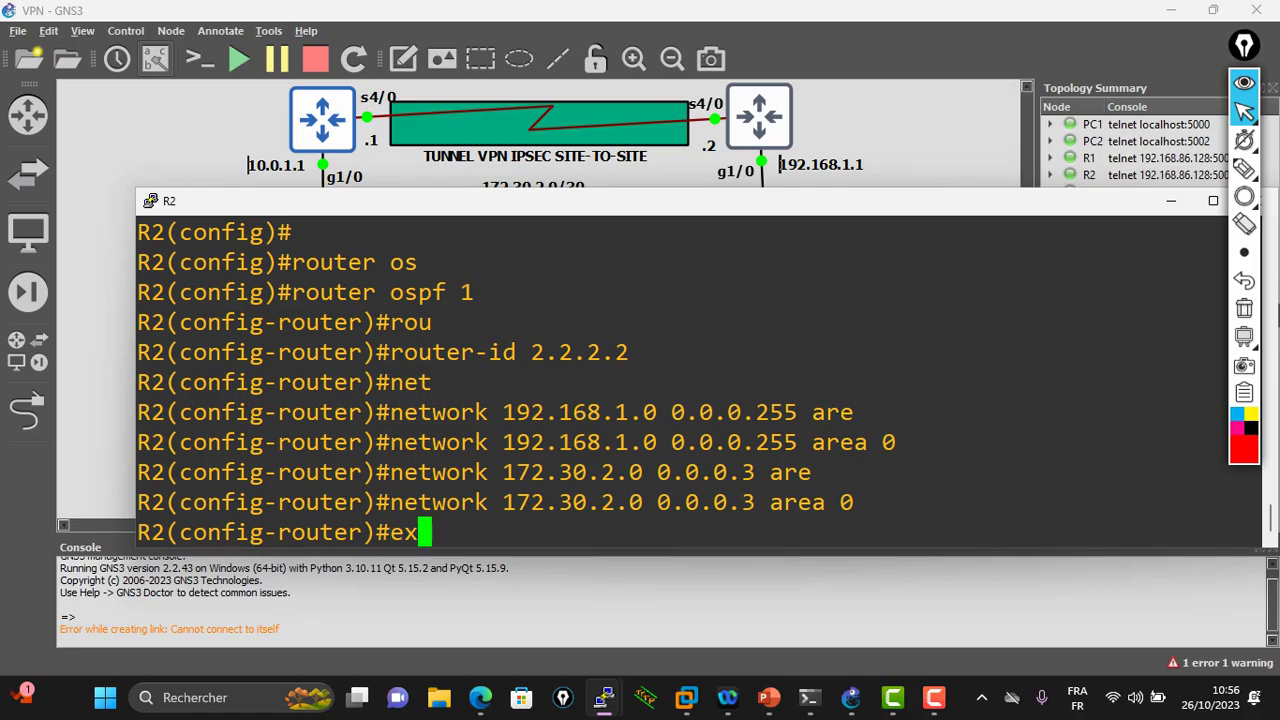
{"action": "key", "text": "Return"}
{"action": "key", "text": "Return"}
{"action": "key", "text": "Return"}
{"action": "key", "text": "Return"}
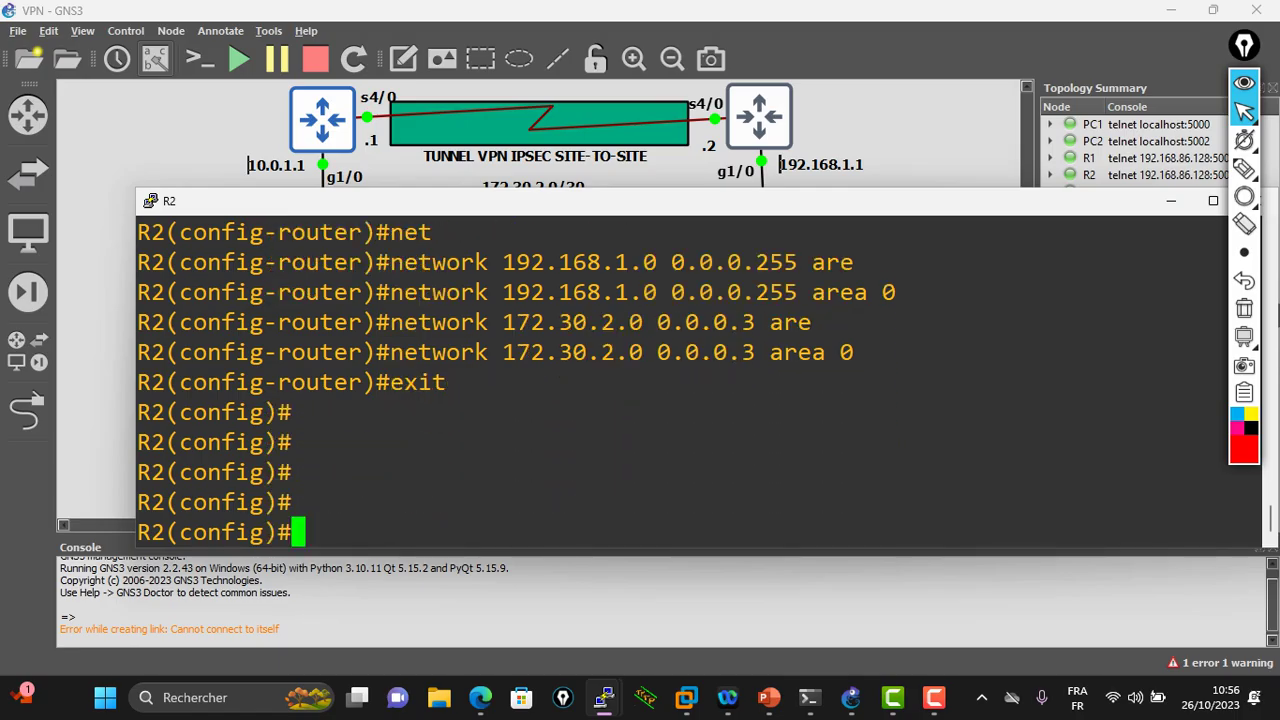
{"action": "key", "text": "ctrl+z"}
{"action": "key", "text": "Return"}
{"action": "key", "text": "Return"}
{"action": "key", "text": "Return"}
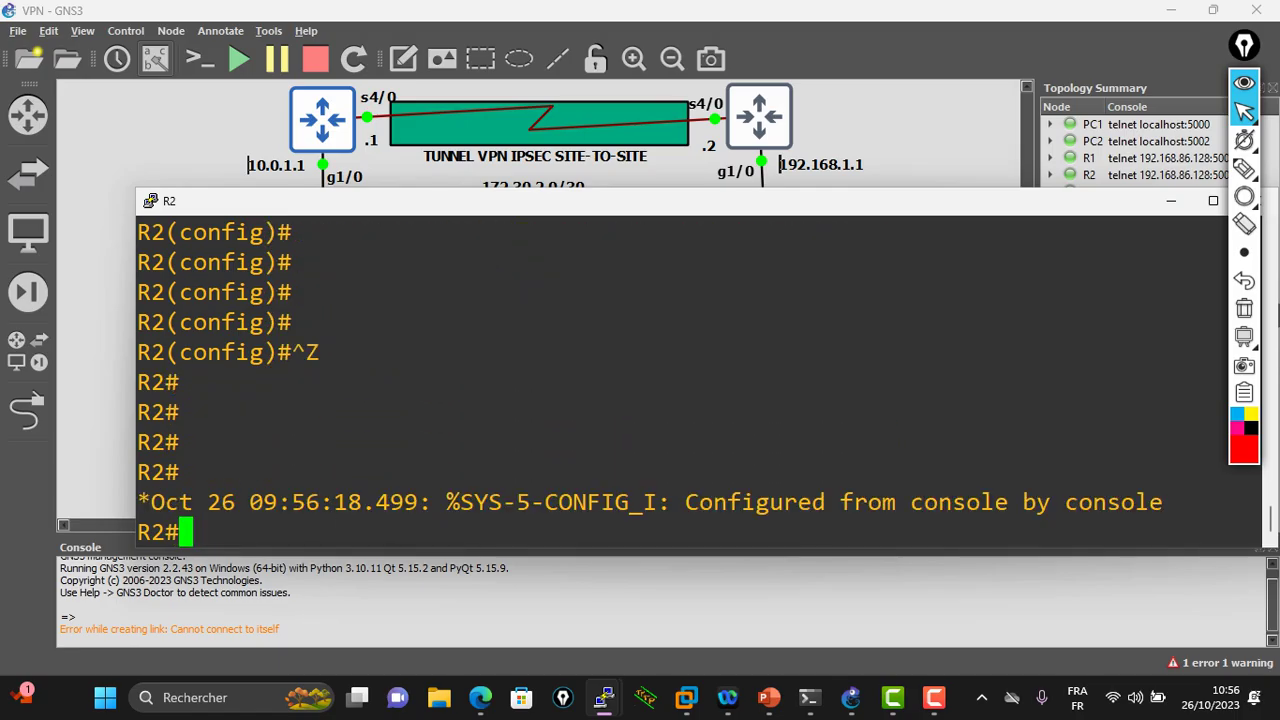
Minimize R2's console and bring up R1's console at a fresh global configuration prompt
{"action": "left_click", "coordinate": [1171, 201]}
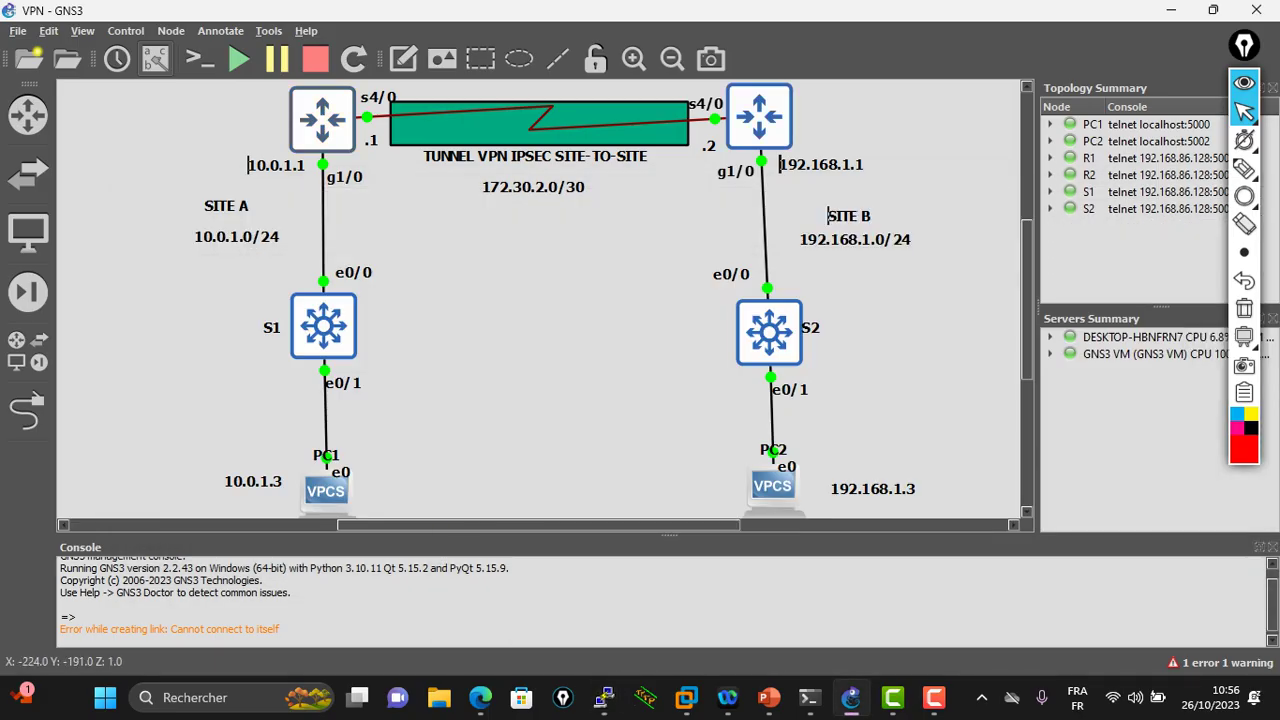
{"action": "left_click", "coordinate": [603, 697]}
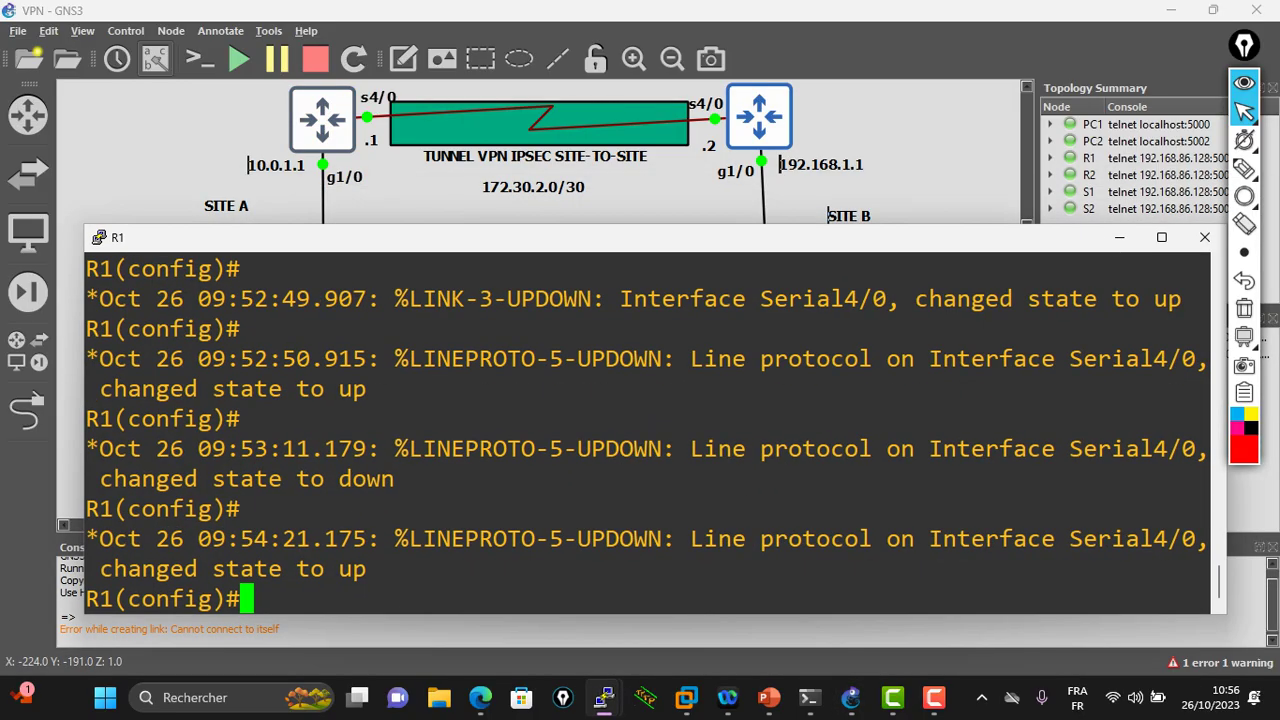
{"action": "key", "text": "Return"}
{"action": "key", "text": "Return"}
{"action": "key", "text": "Return"}
{"action": "key", "text": "Return"}
{"action": "key", "text": "Return"}
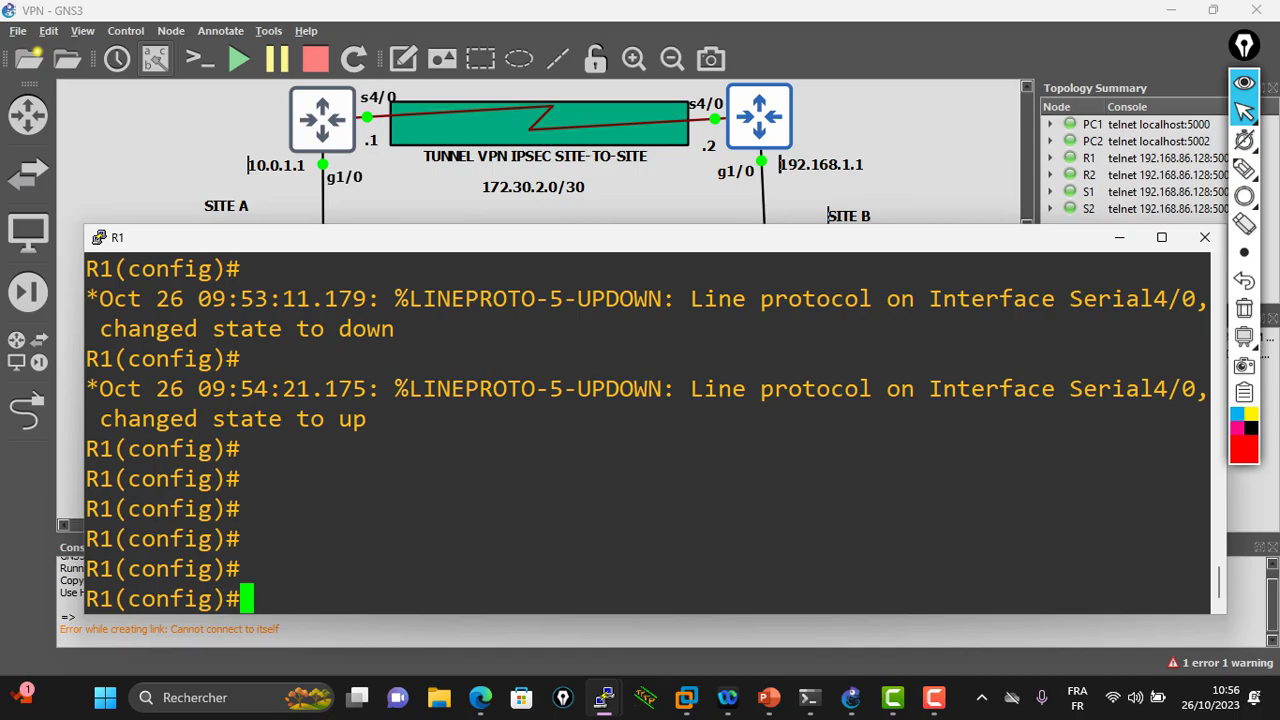
Start OSPF process 1 on R1 with router ospf 1
{"action": "type", "text": "router os"}
{"action": "key", "text": "Tab"}
{"action": "type", "text": "1"}
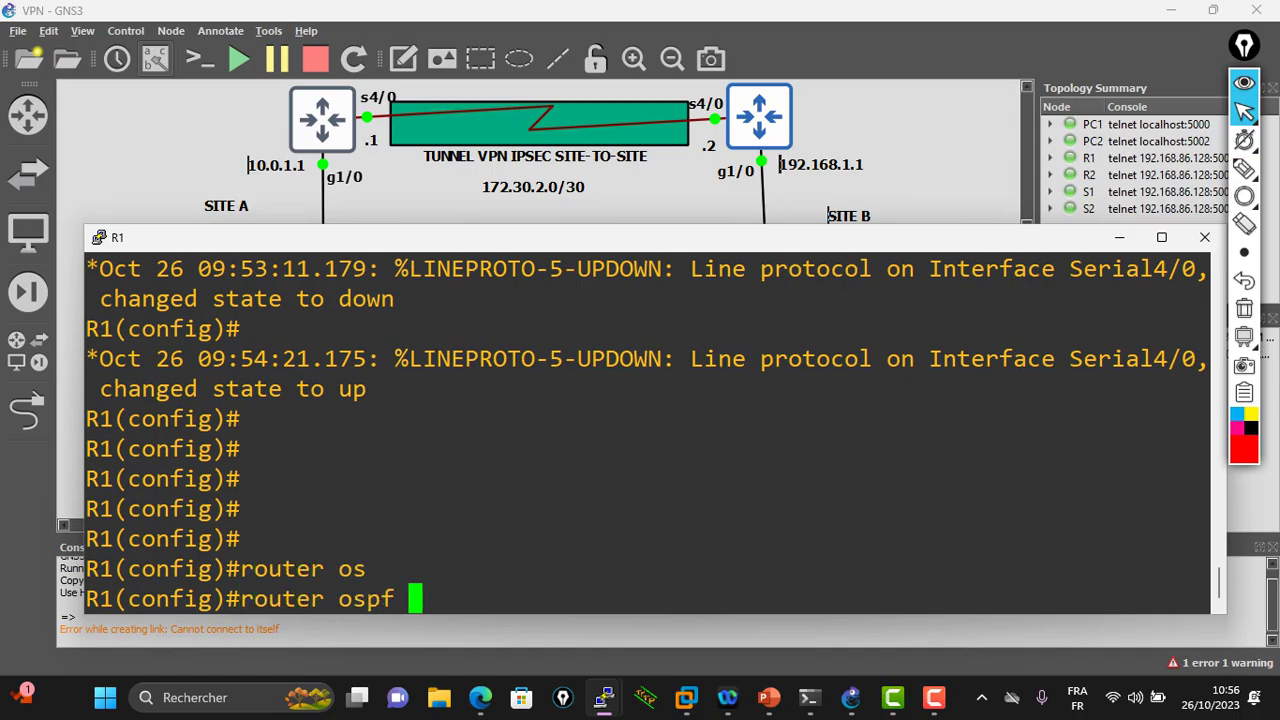
{"action": "key", "text": "Return"}
Set the router ID of R1's OSPF process to 1.1.1.1 with router-id
{"action": "type", "text": "router)#ro"}
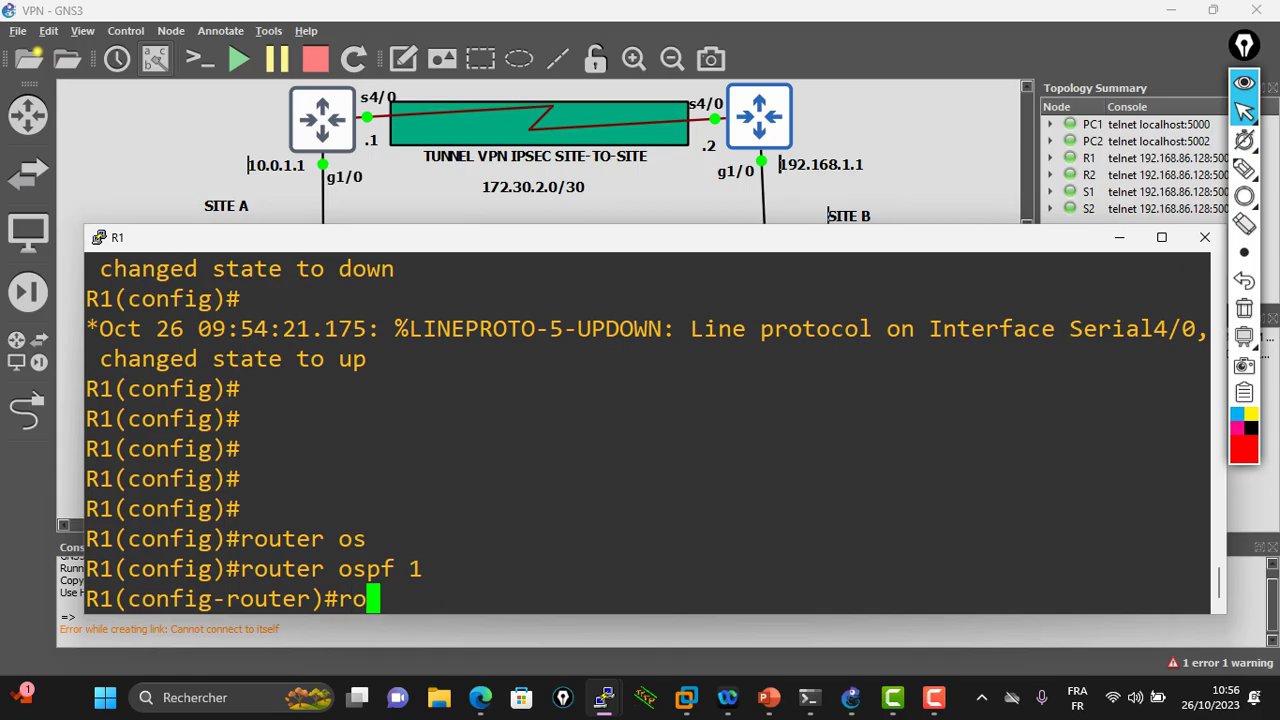
{"action": "key", "text": "Tab"}
{"action": "type", "text": "1.1.1.1"}
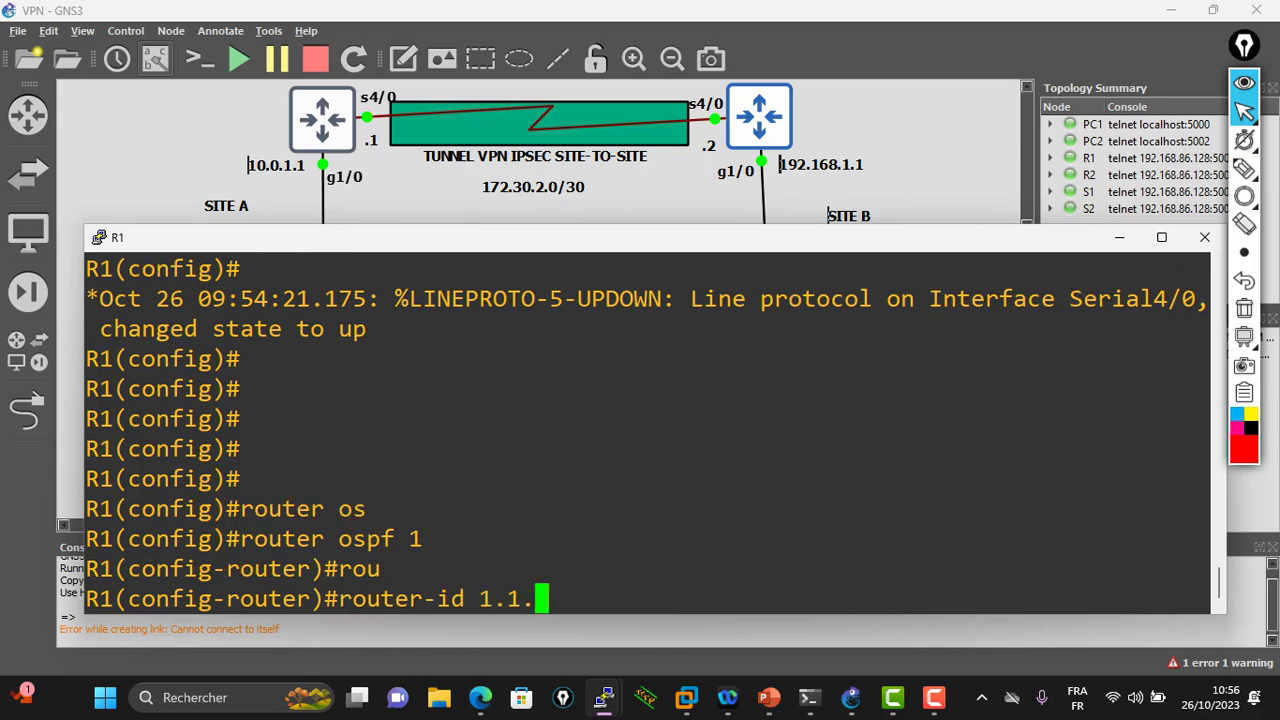
{"action": "key", "text": "Return"}
Advertise network 10.0.1.0 with wildcard mask 0.0.0.255 in area 0 of R1's OSPF process
{"action": "type", "text": "net"}
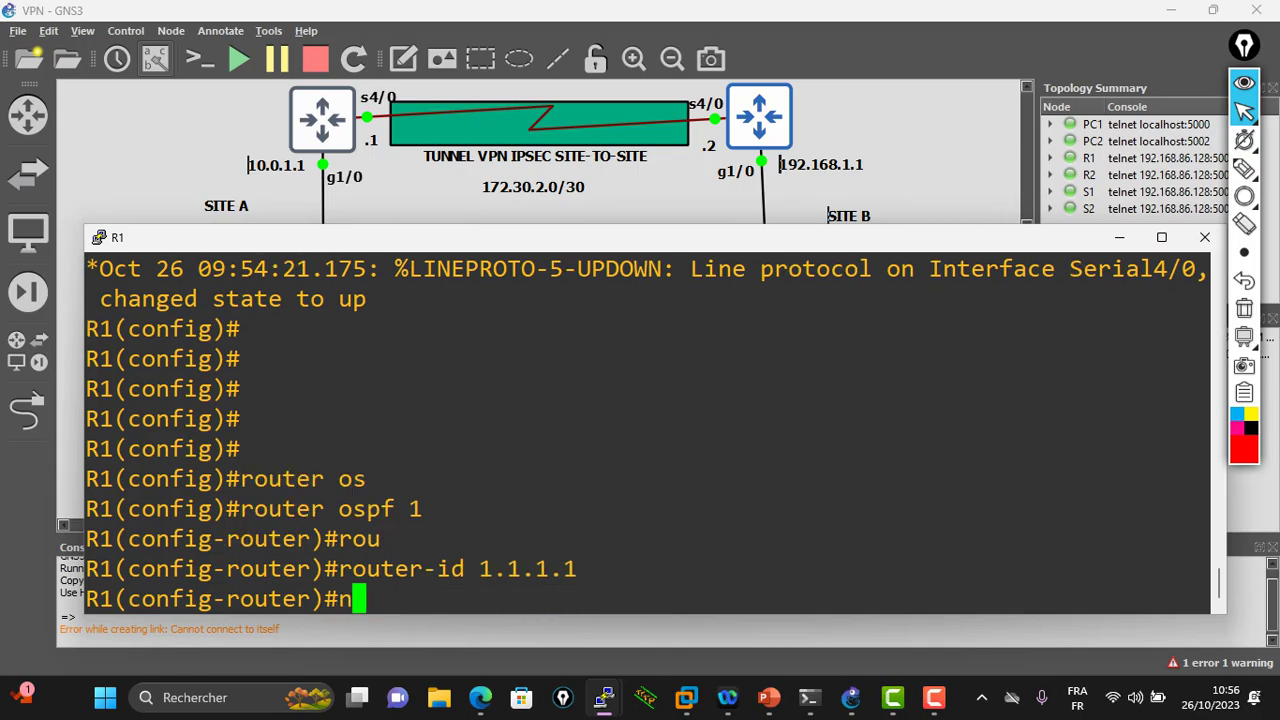
{"action": "key", "text": "Tab"}
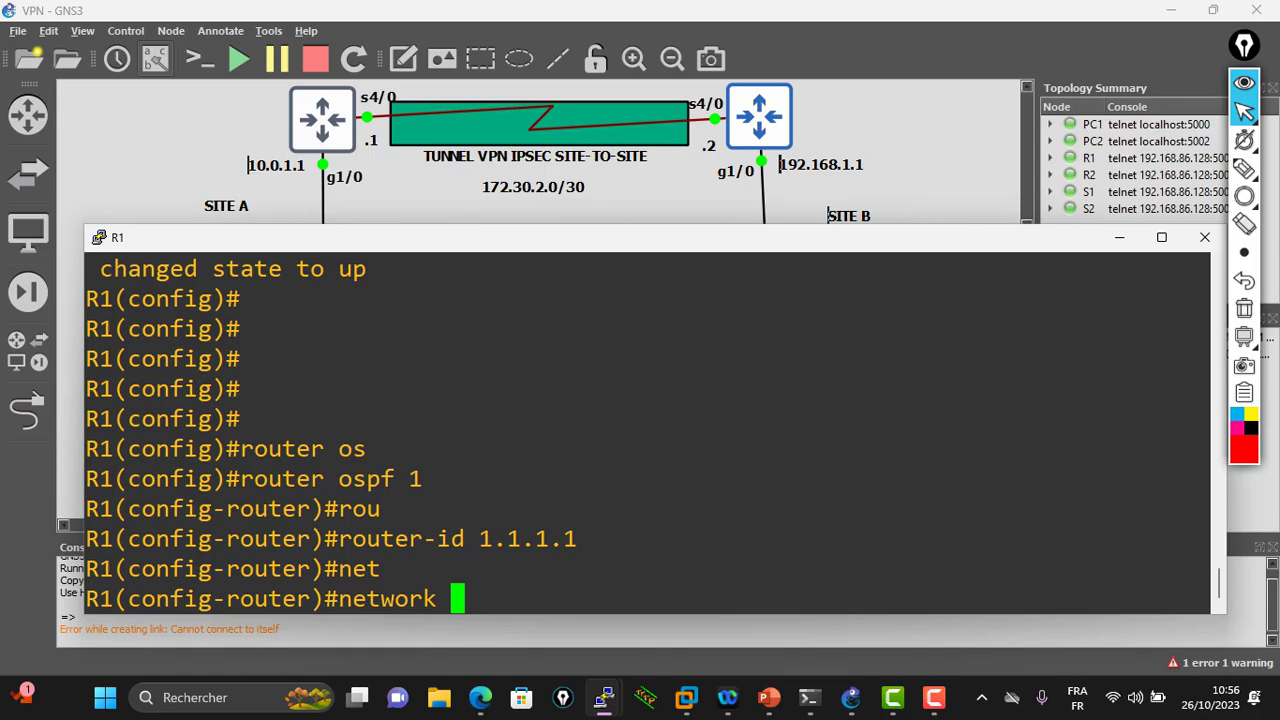
{"action": "type", "text": "10.0."}
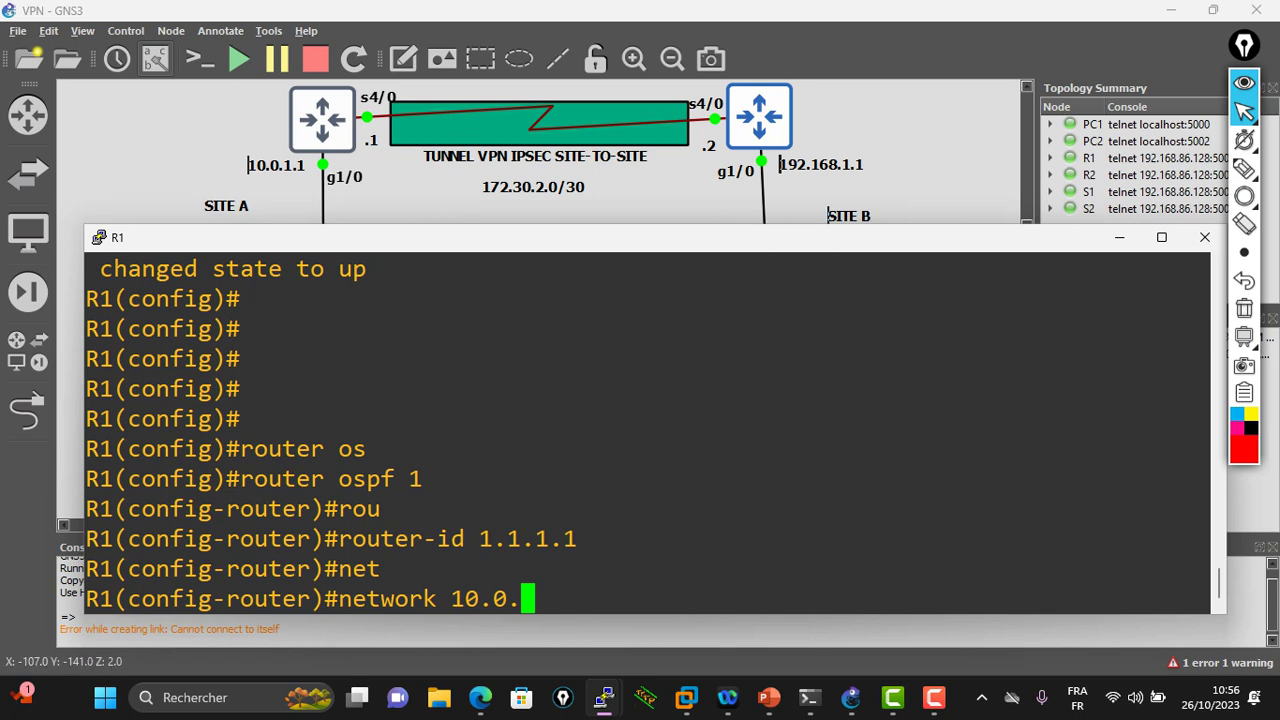
{"action": "left_click_drag", "start_coordinate": [600, 237], "coordinate": [745, 174]}
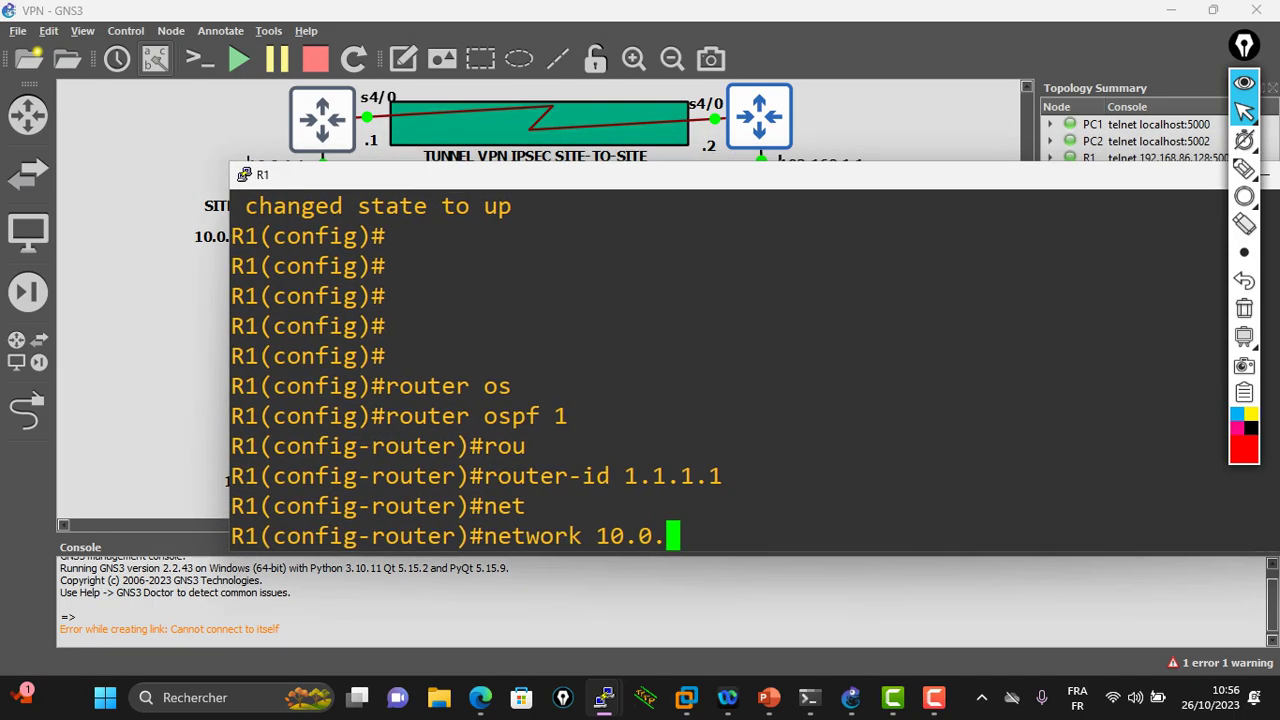
{"action": "type", "text": "1.0"}
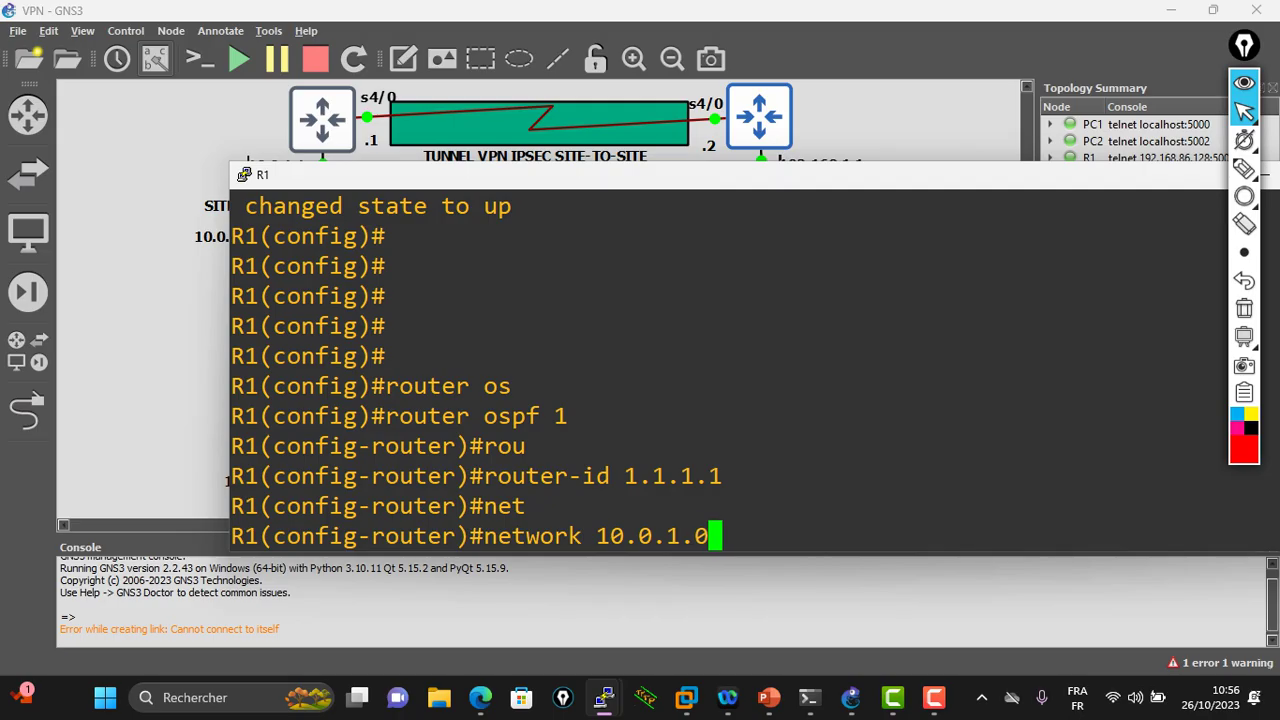
{"action": "type", "text": " 0.0.0."}
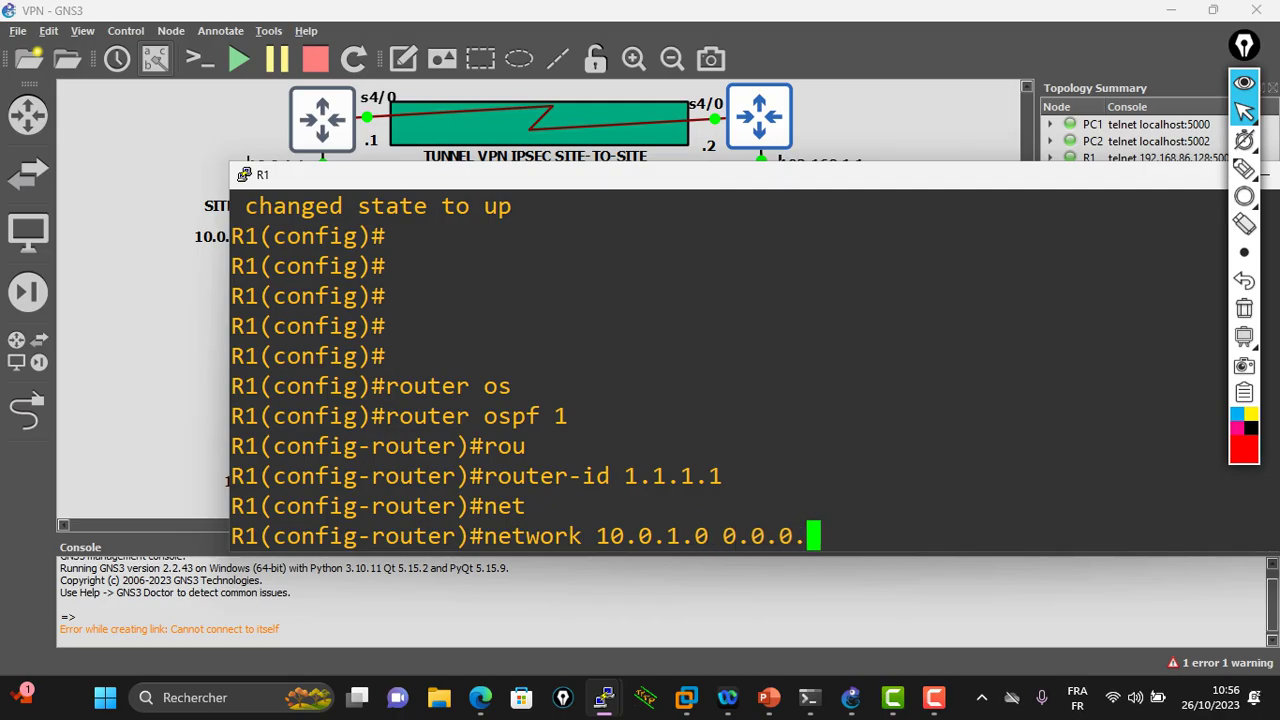
{"action": "type", "text": "255 "}
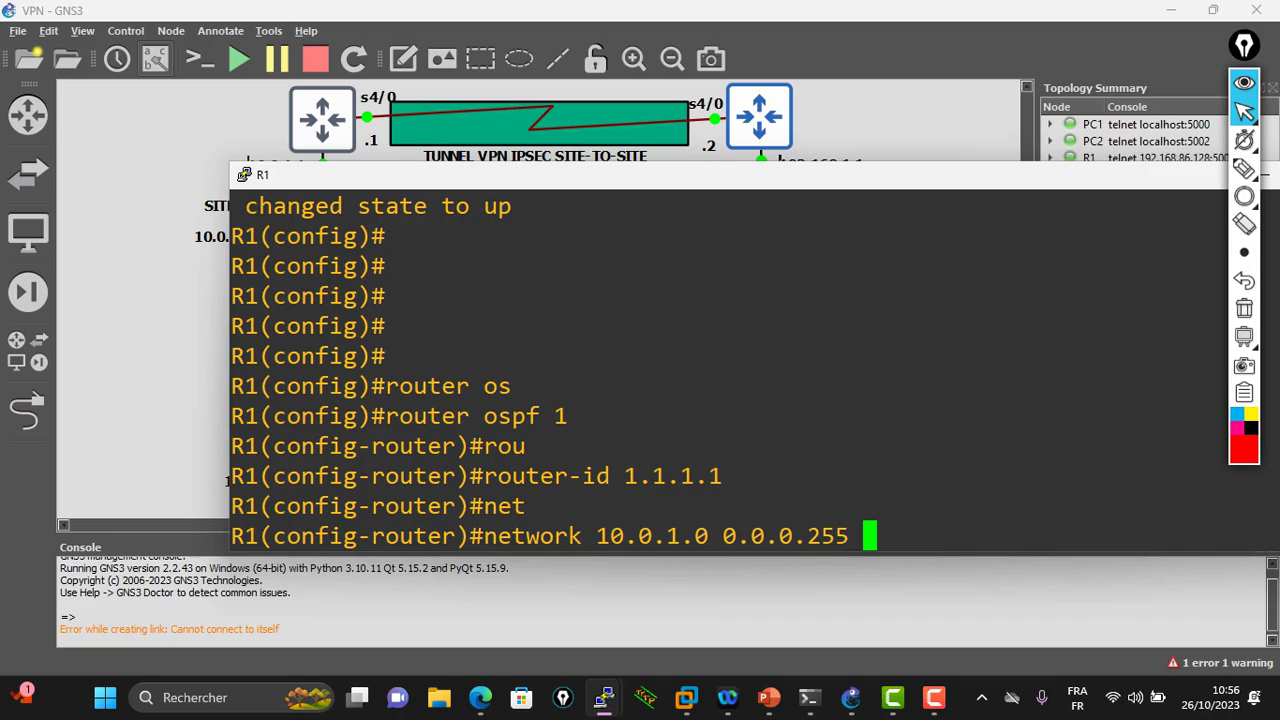
{"action": "type", "text": "are"}
{"action": "key", "text": "Tab"}
{"action": "type", "text": "0"}
{"action": "key", "text": "Return"}
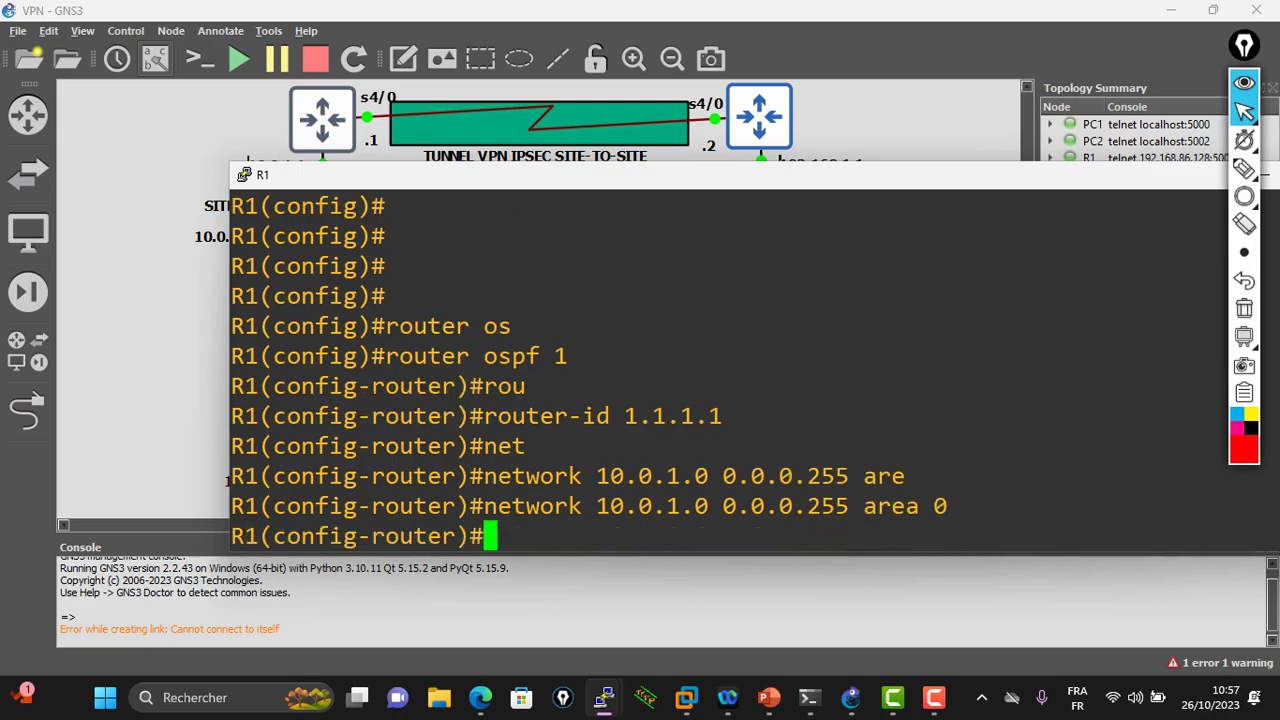
Advertise the tunnel link network 172.30.2.0 with wildcard mask 0.0.0.3 in OSPF area 0 on R1
{"action": "type", "text": "net"}
{"action": "key", "text": "Tab"}
{"action": "type", "text": "172."}
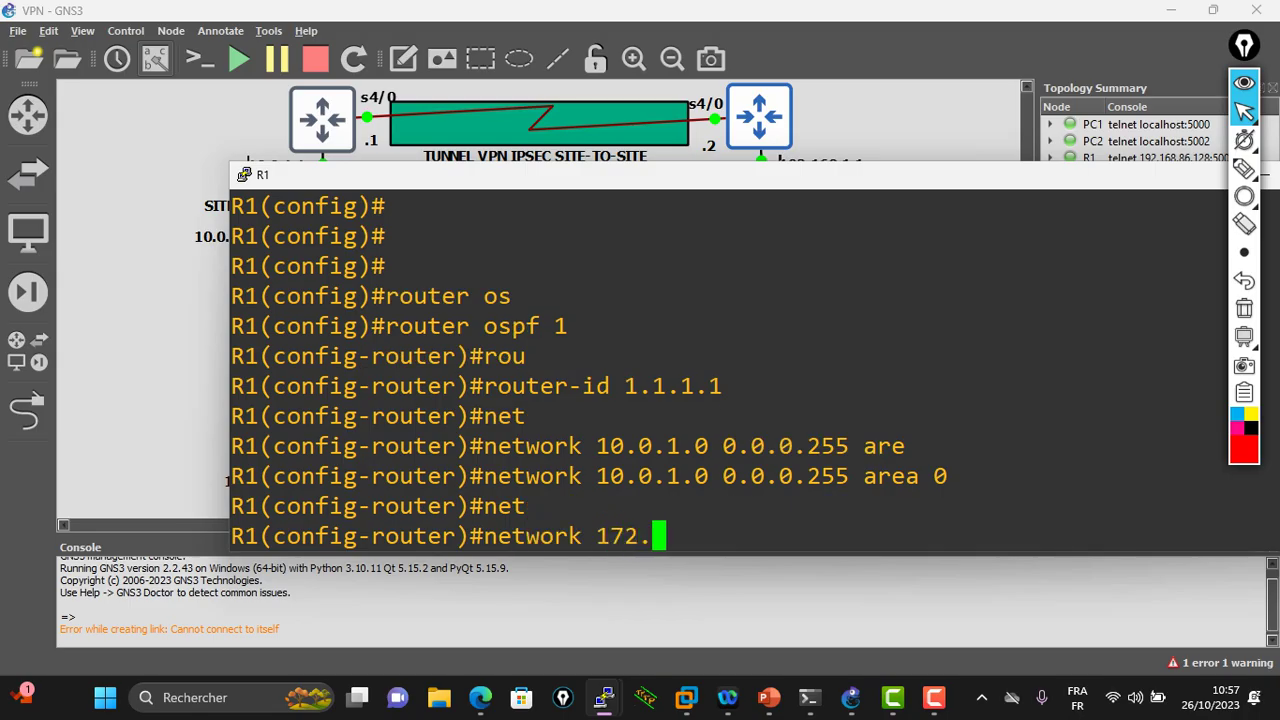
{"action": "type", "text": "30"}
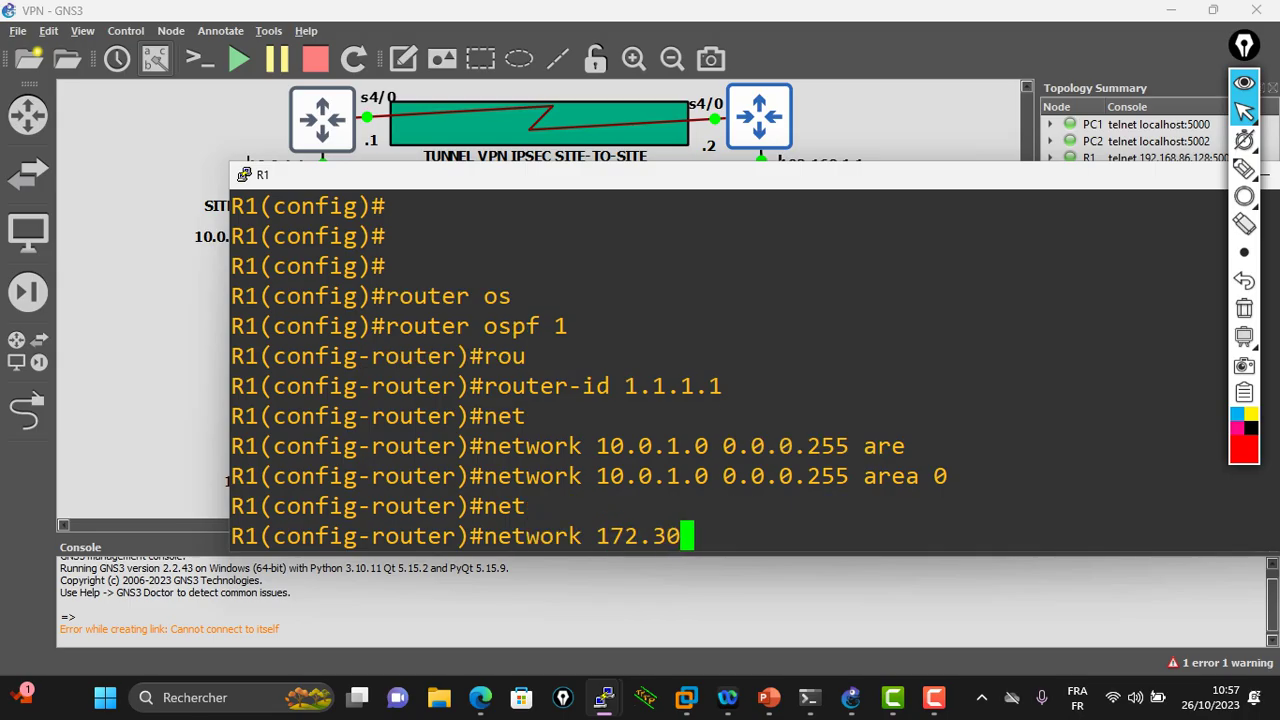
{"action": "type", "text": ".2.0 "}
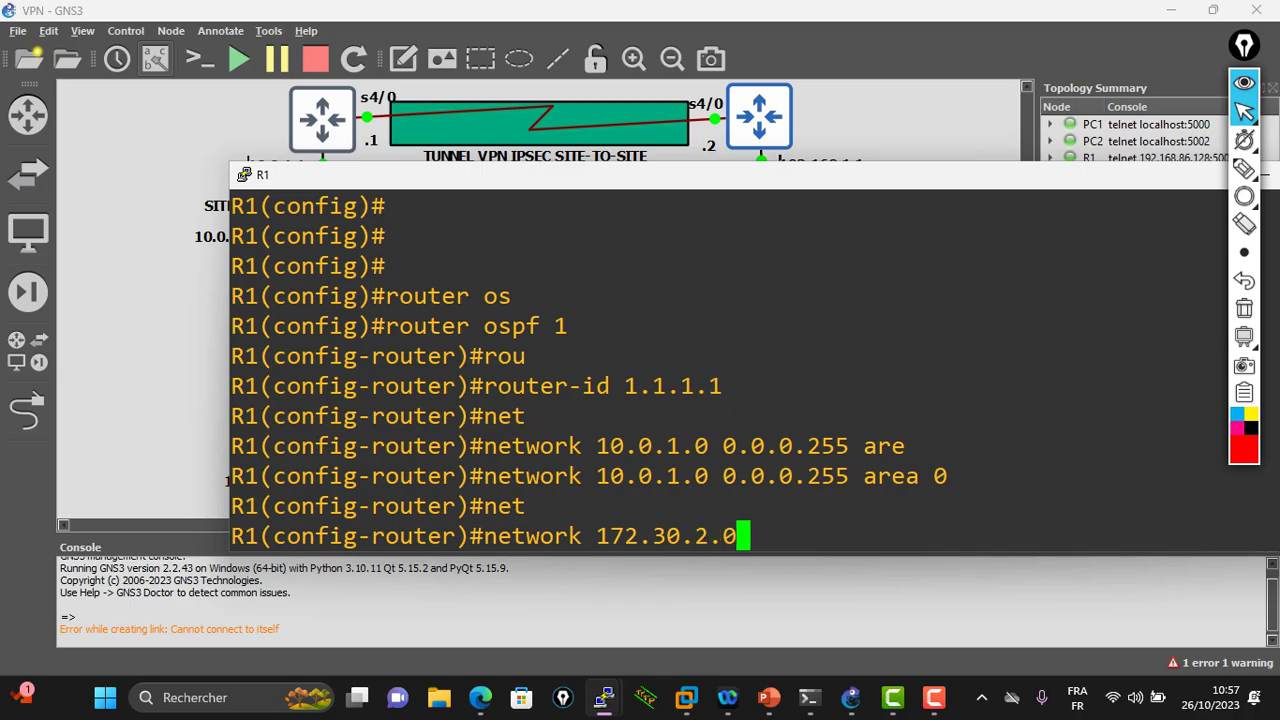
{"action": "type", "text": "0.0."}
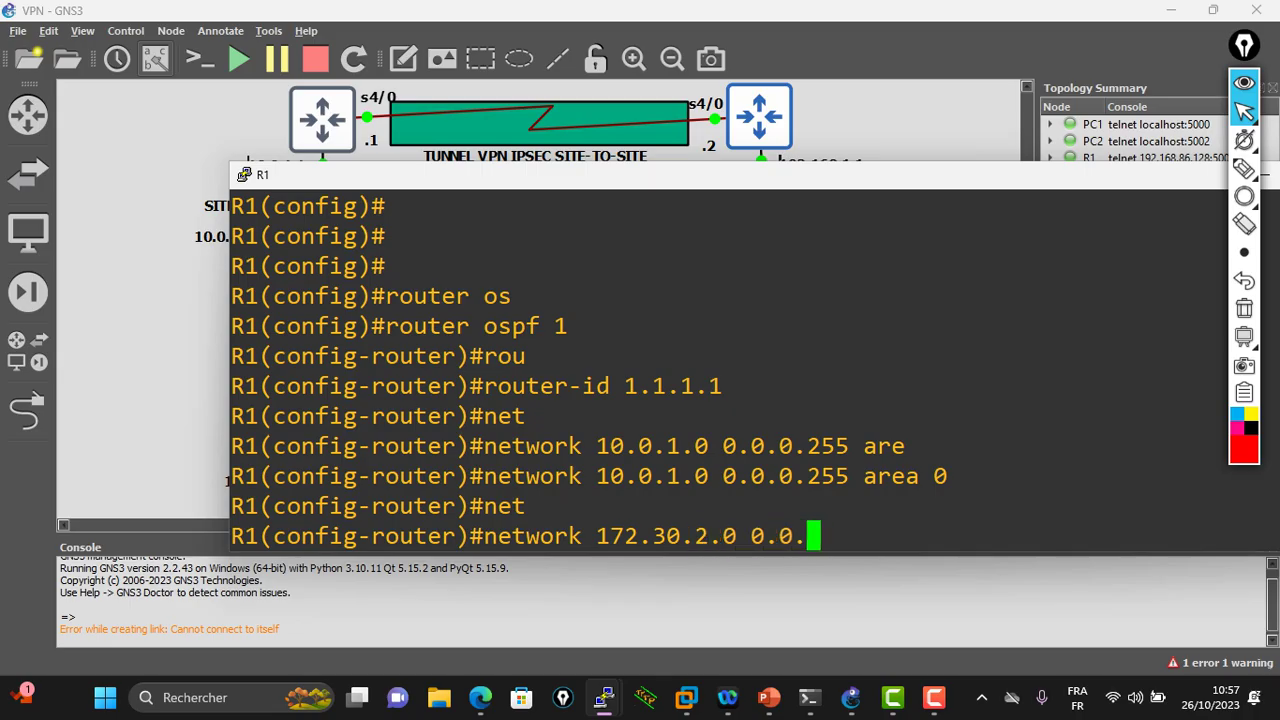
{"action": "type", "text": "0.3 are"}
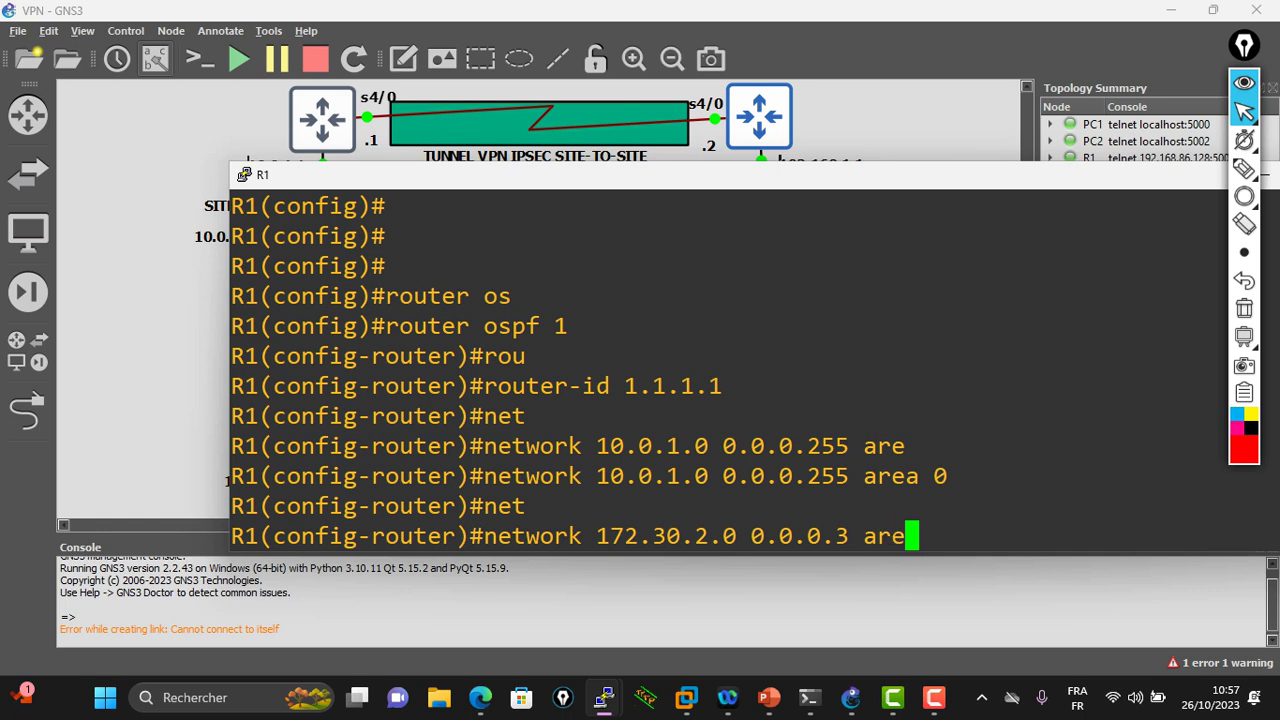
{"action": "key", "text": "Tab"}
{"action": "type", "text": "0"}
{"action": "key", "text": "Return"}
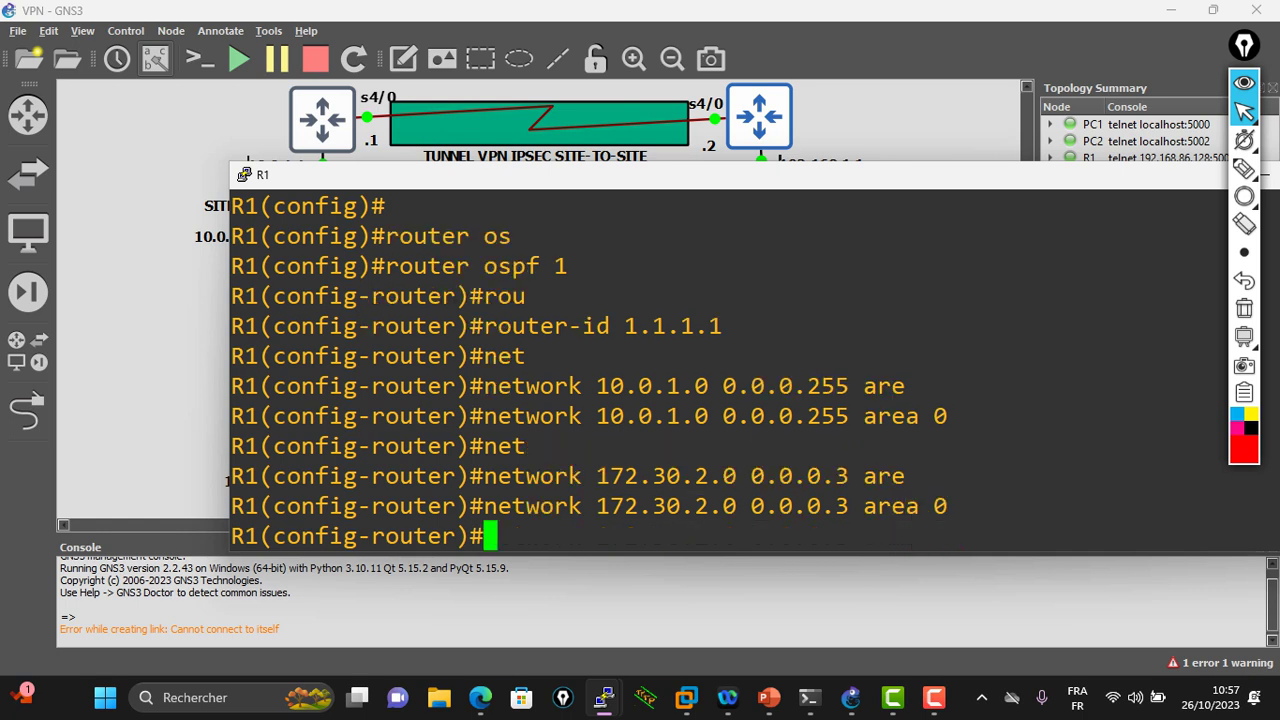
Exit R1's OSPF and global configuration modes back to the privileged EXEC prompt
{"action": "key", "text": "Return"}
{"action": "key", "text": "Return"}
{"action": "type", "text": "exit"}
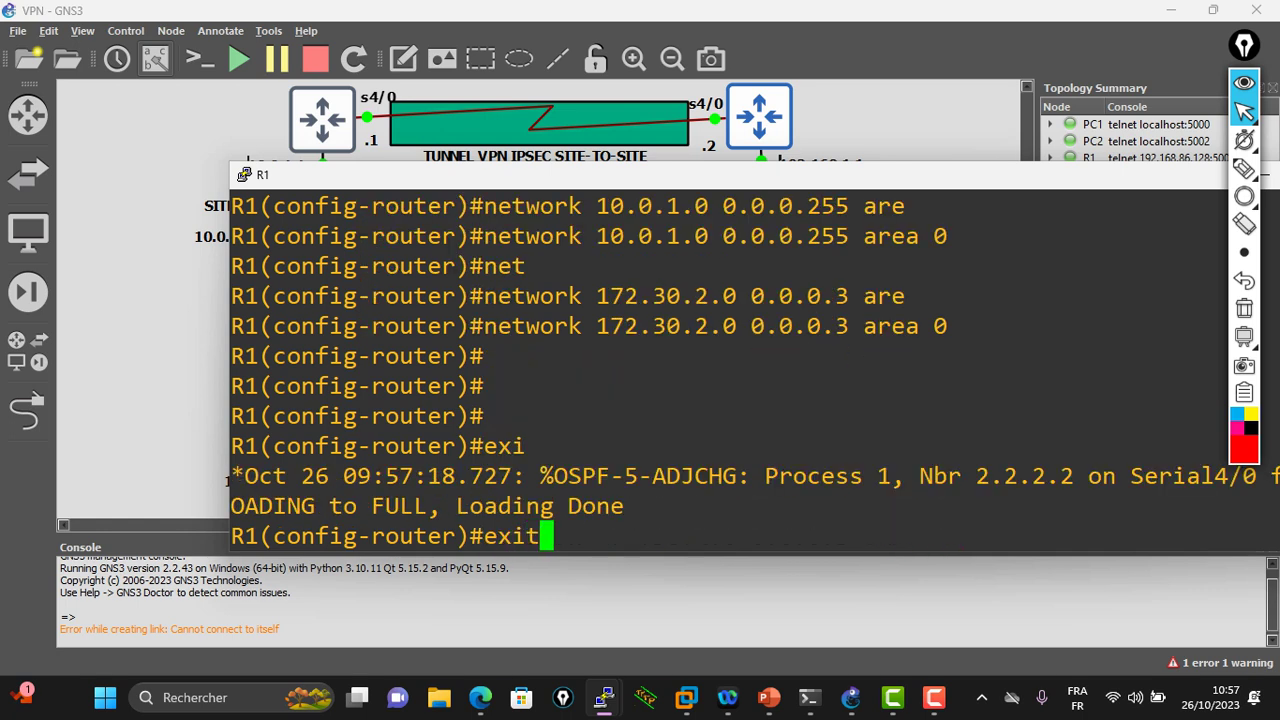
{"action": "key", "text": "Return"}
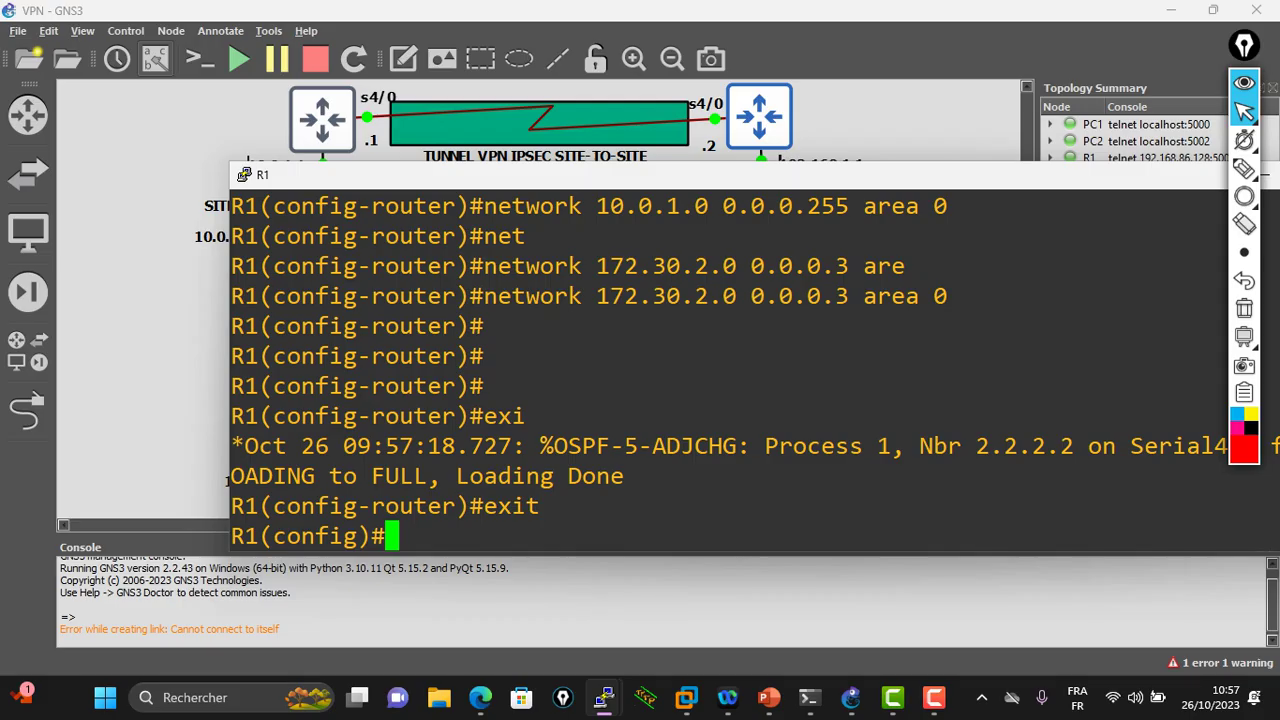
{"action": "type", "text": "exit"}
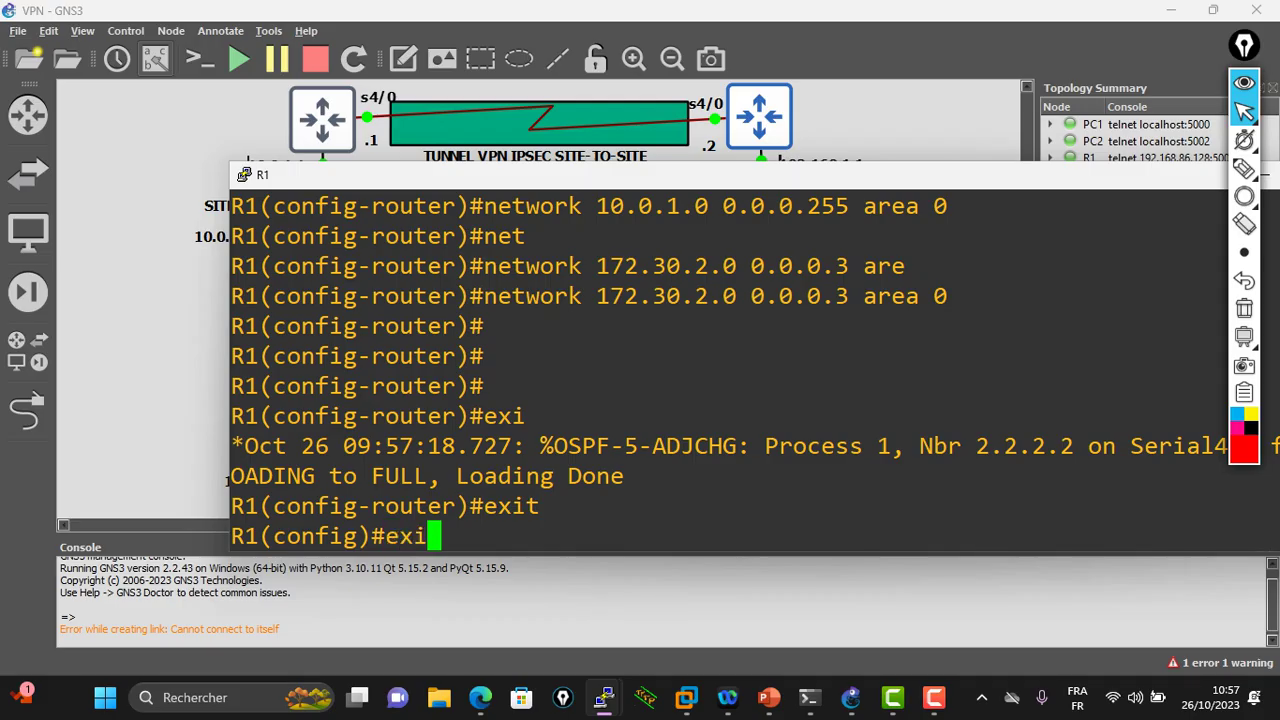
{"action": "key", "text": "Return"}
{"action": "key", "text": "Return"}
{"action": "key", "text": "Return"}
{"action": "key", "text": "Return"}
Ping R2's LAN interface at 192.168.1.1 from R1 to test the OSPF routing
{"action": "type", "text": "ping"}
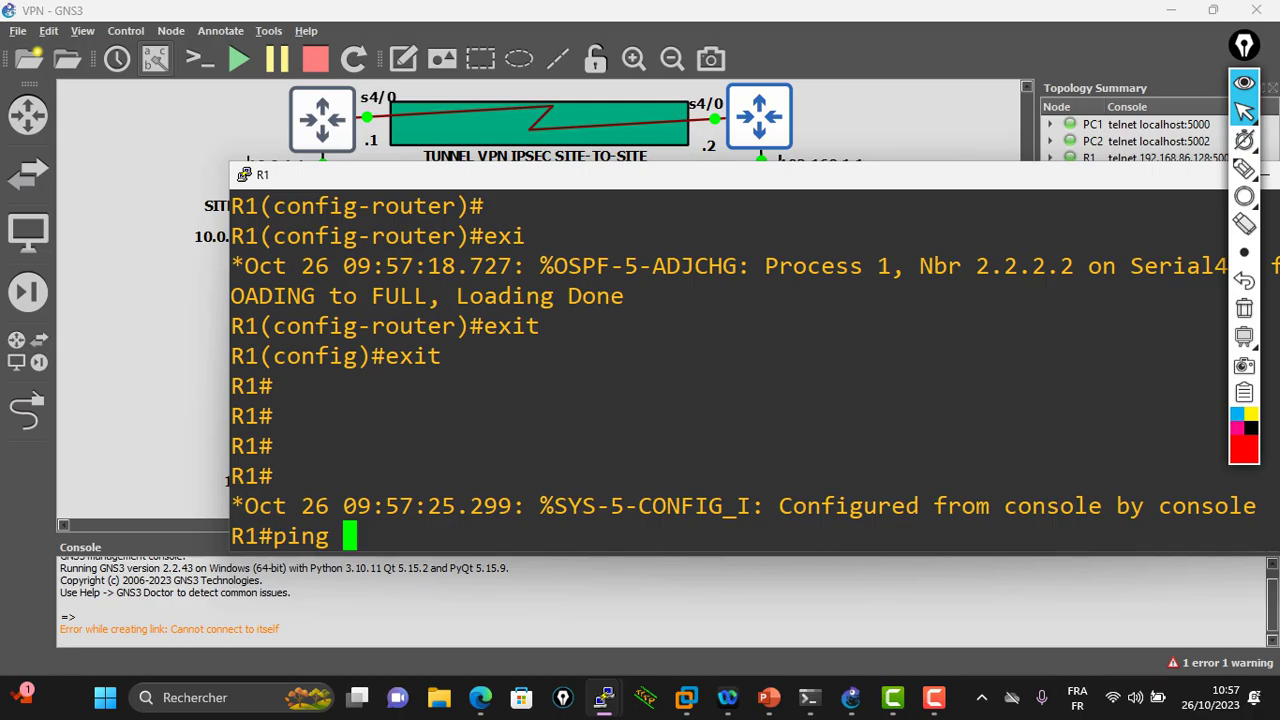
{"action": "key", "text": "BackSpace"}
{"action": "type", "text": "192.168.1.1"}
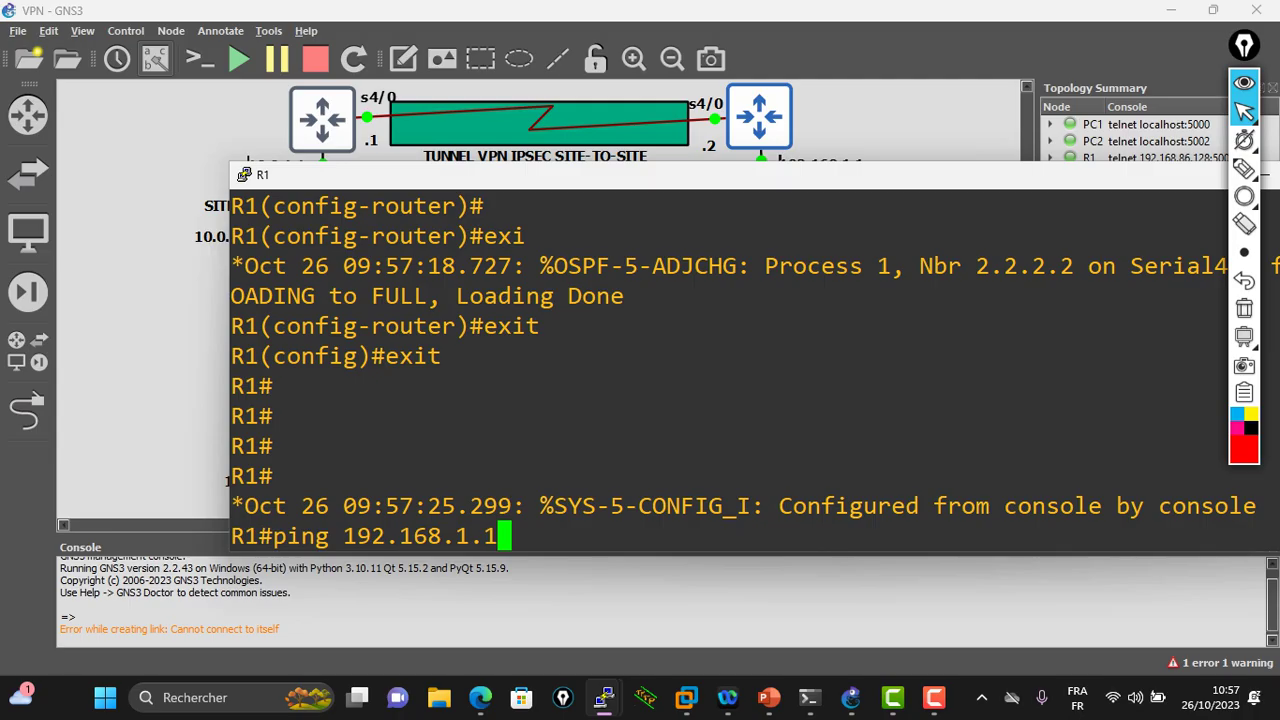
{"action": "key", "text": "Return"}
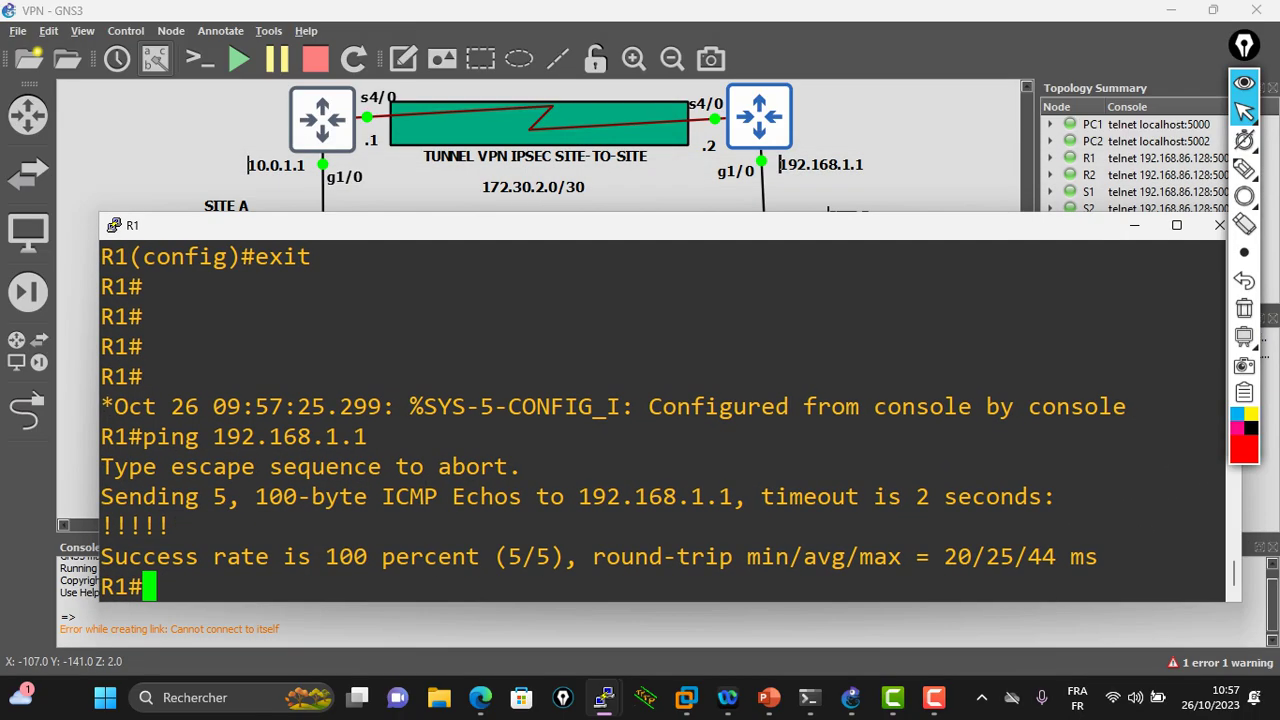
Start a Cisco HDLC packet capture on the R1–R2 serial link and dismiss the Wireshark update offer, keeping the topology's PC1 accessible
{"action": "key", "text": "alt+Tab"}
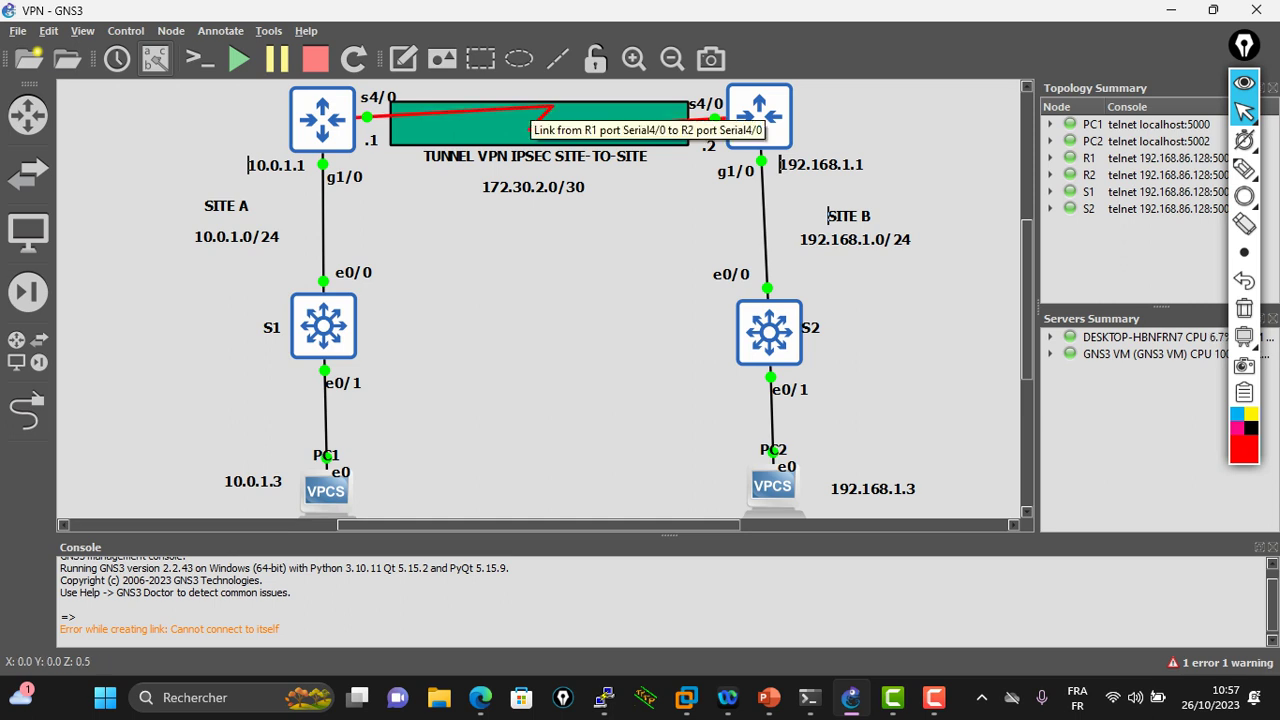
{"action": "right_click", "coordinate": [527, 106]}
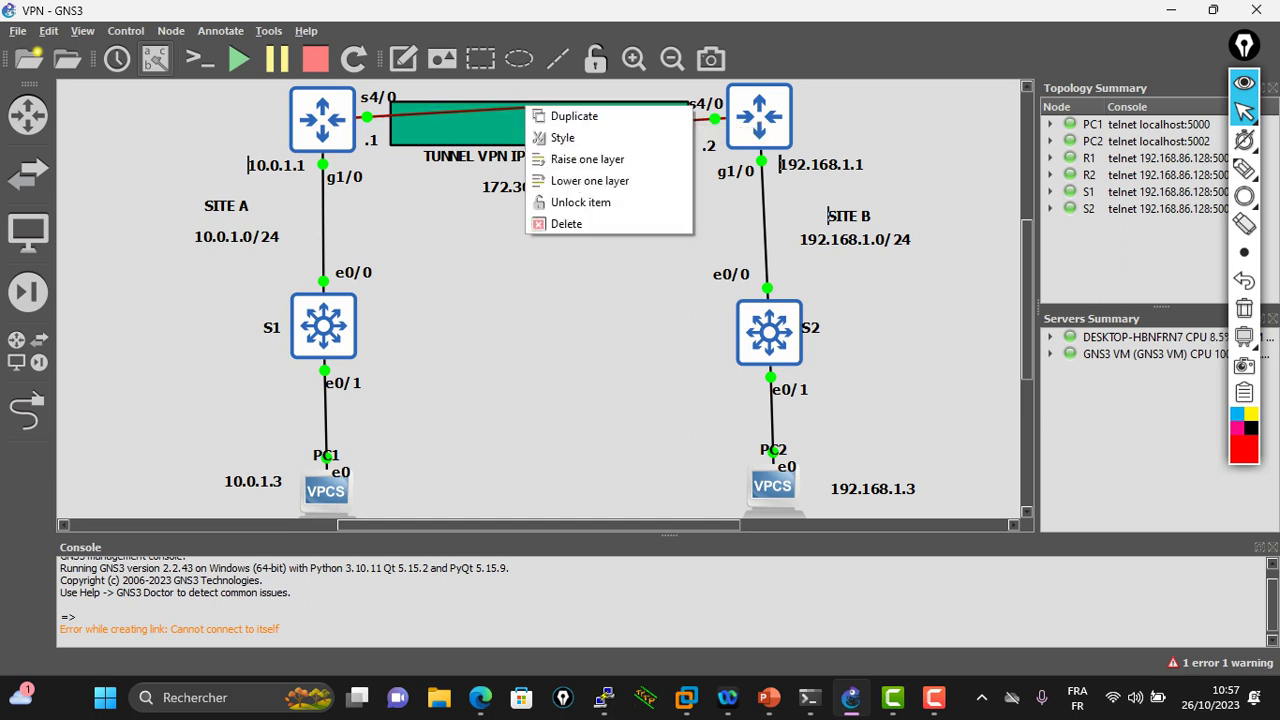
{"action": "key", "text": "Escape"}
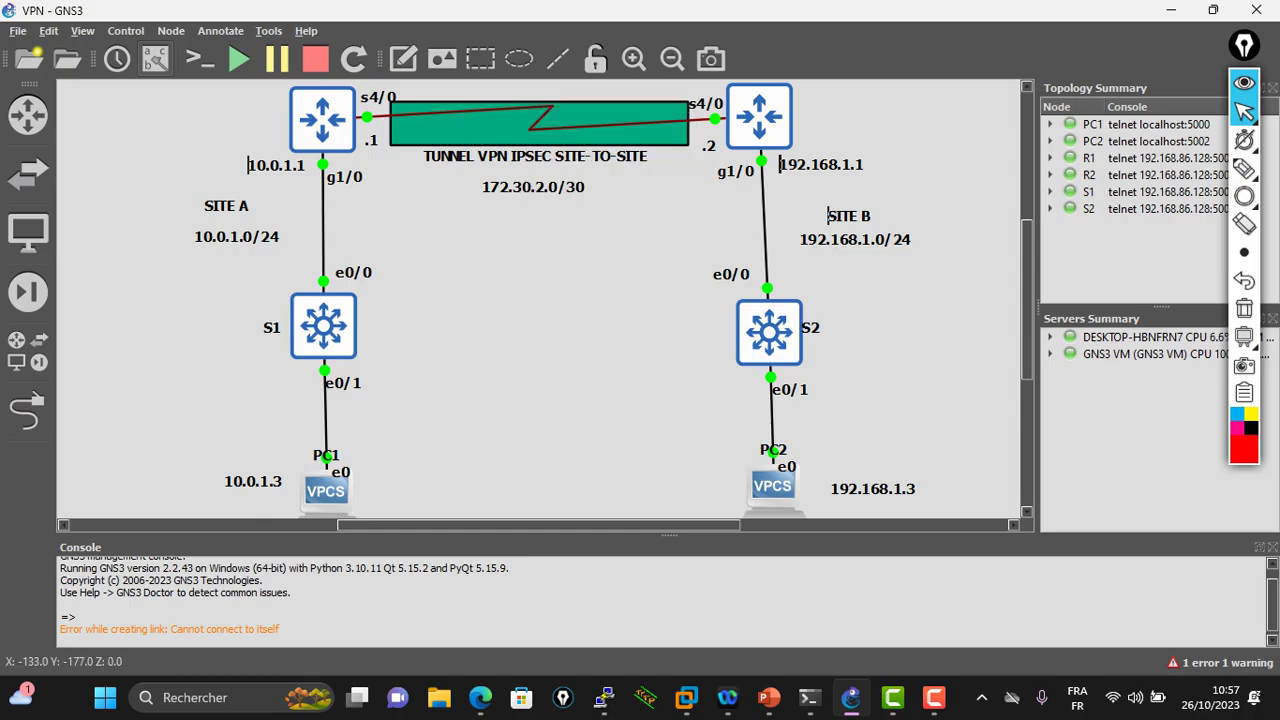
{"action": "right_click", "coordinate": [530, 130]}
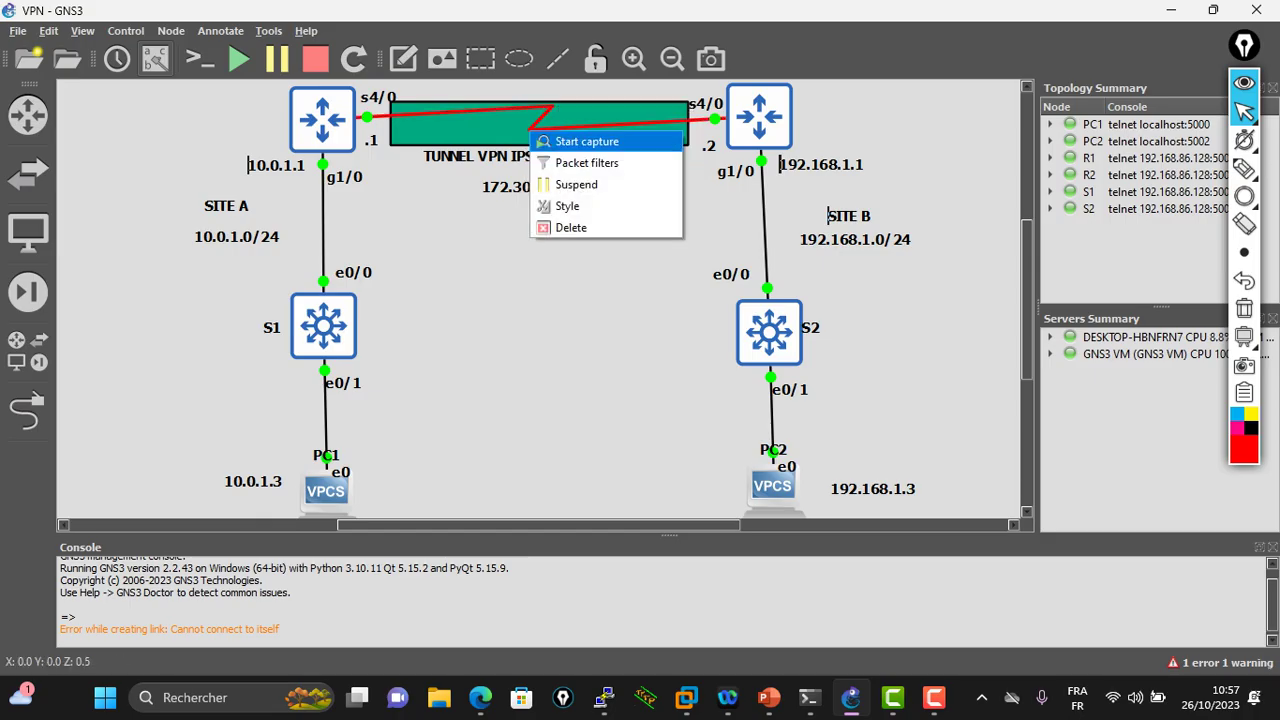
{"action": "left_click", "coordinate": [587, 141]}
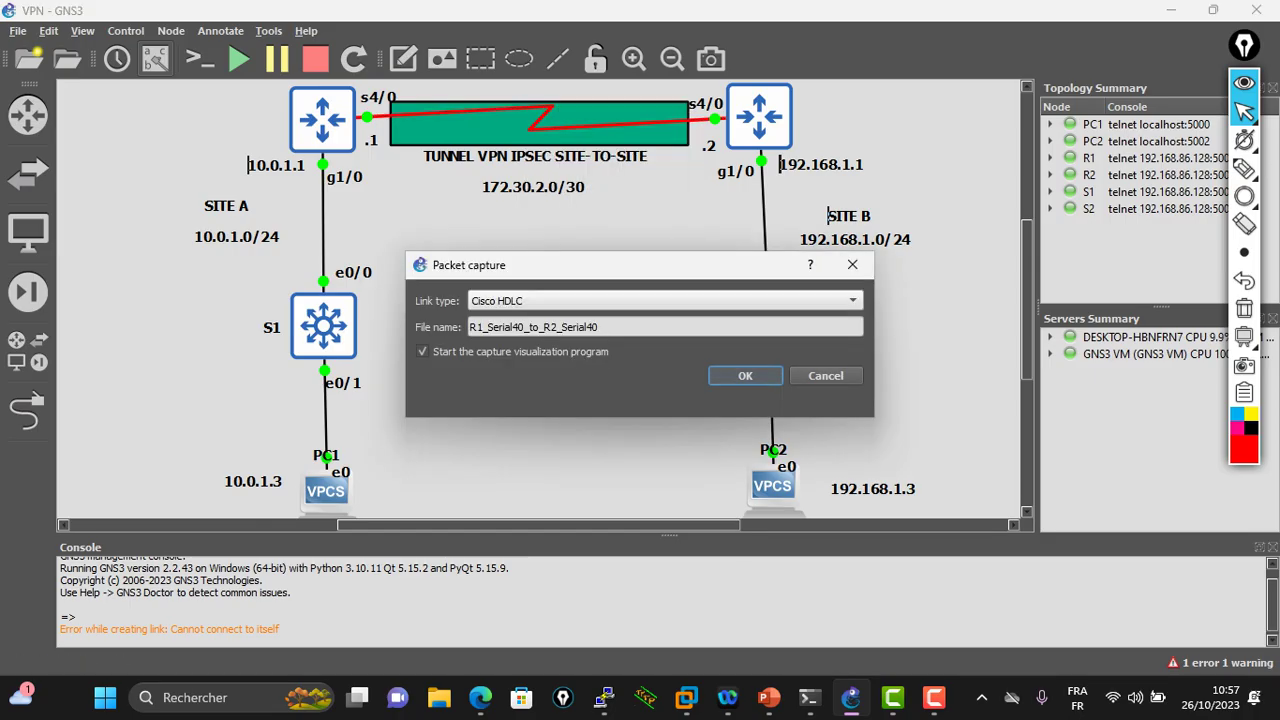
{"action": "left_click", "coordinate": [740, 374]}
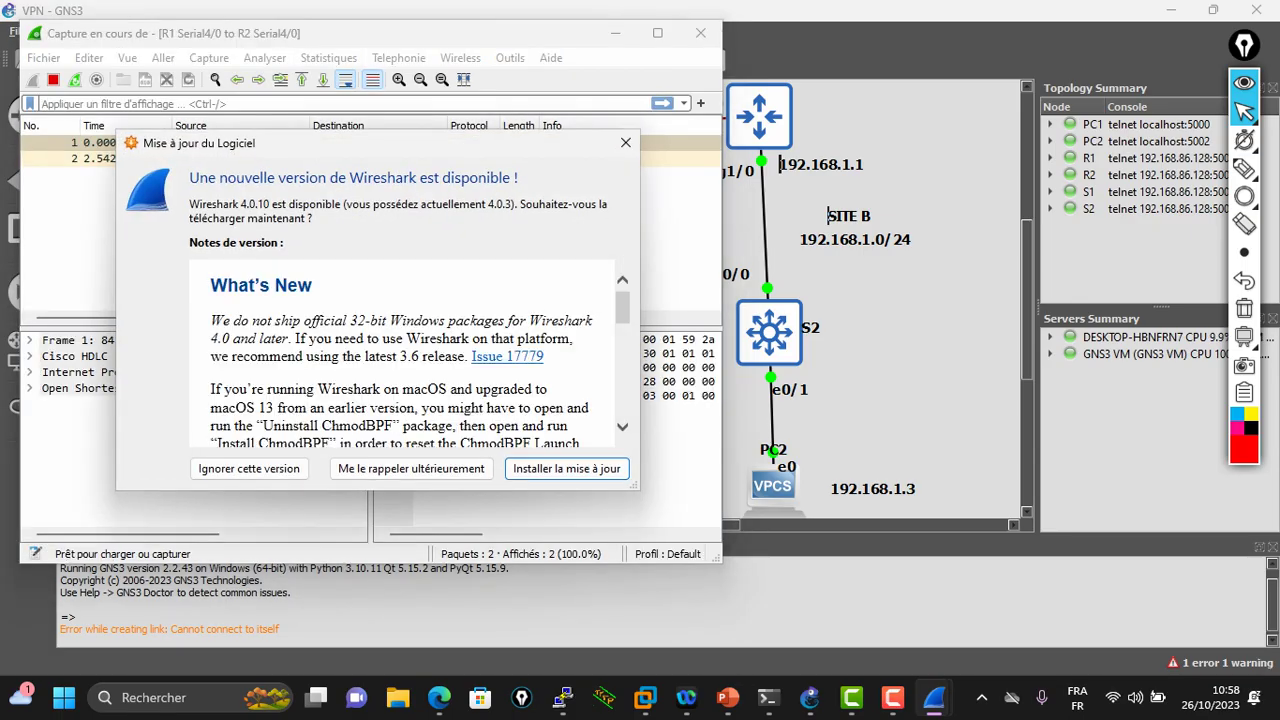
{"action": "left_click", "coordinate": [626, 143]}
{"action": "left_click_drag", "start_coordinate": [450, 33], "coordinate": [905, 66]}
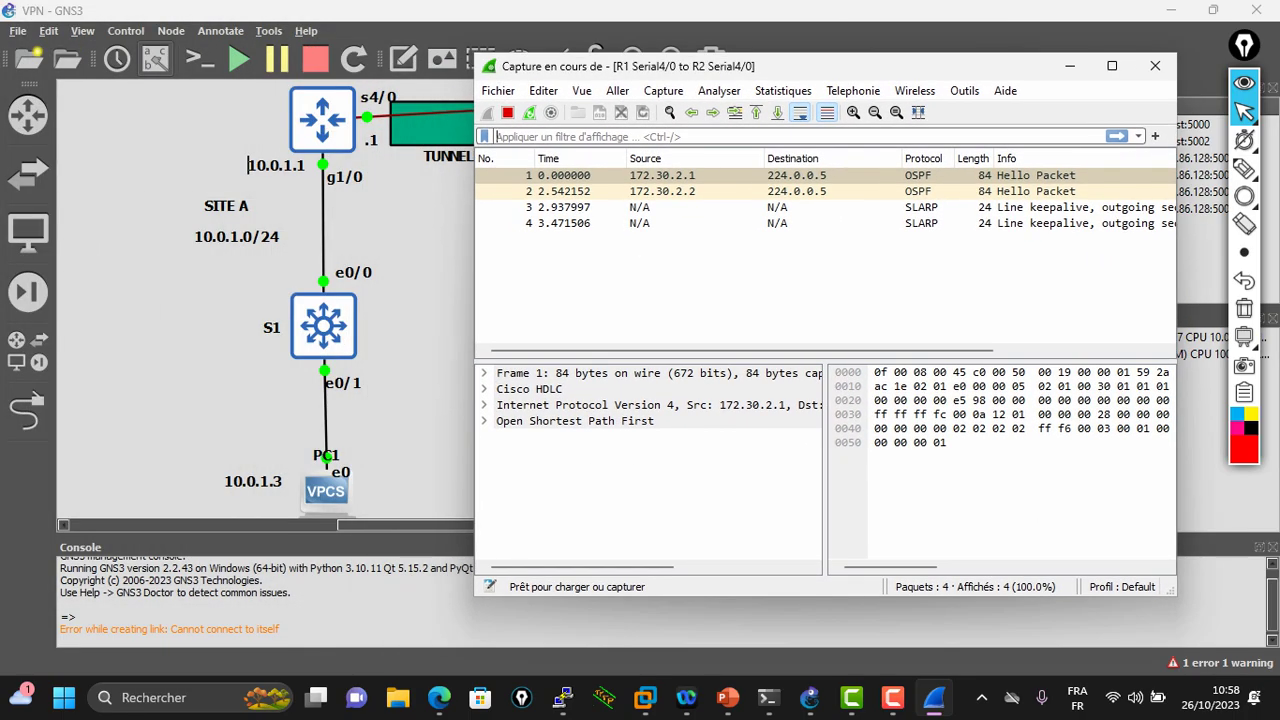
Open PC1's console and ping PC2 at 192.168.1.3 across the captured link
{"action": "double_click", "coordinate": [326, 490]}
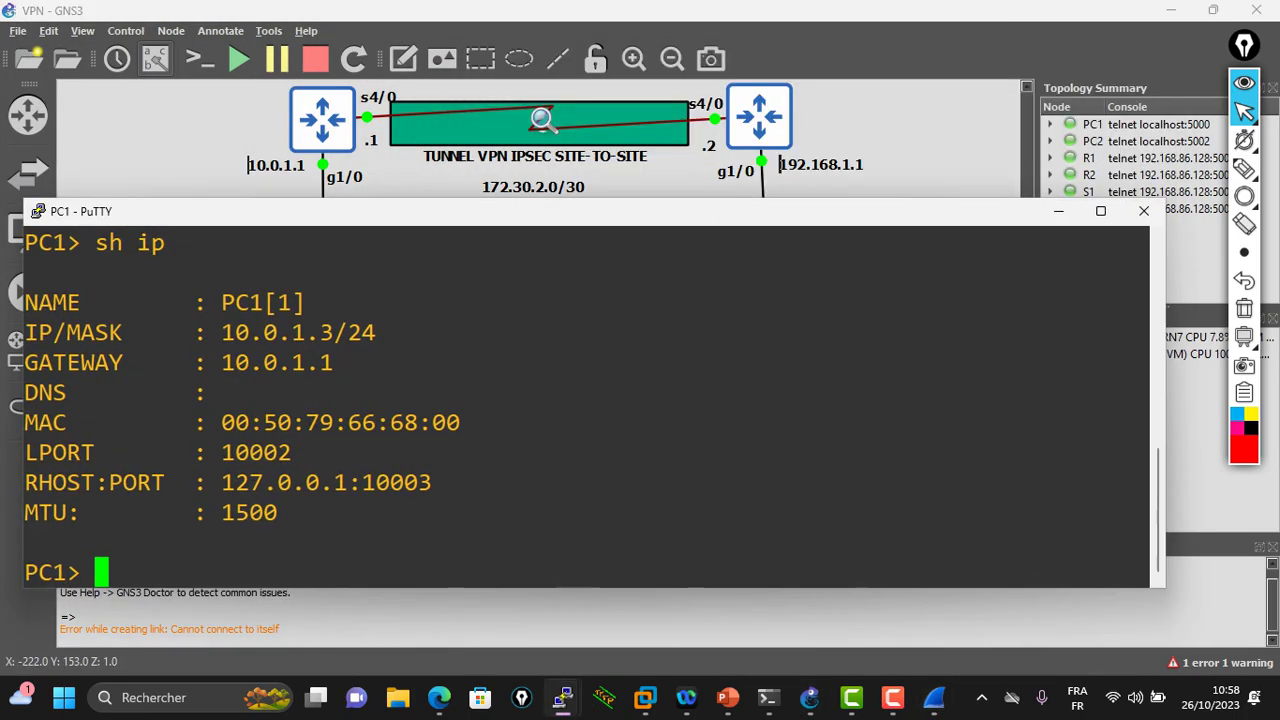
{"action": "type", "text": "ping"}
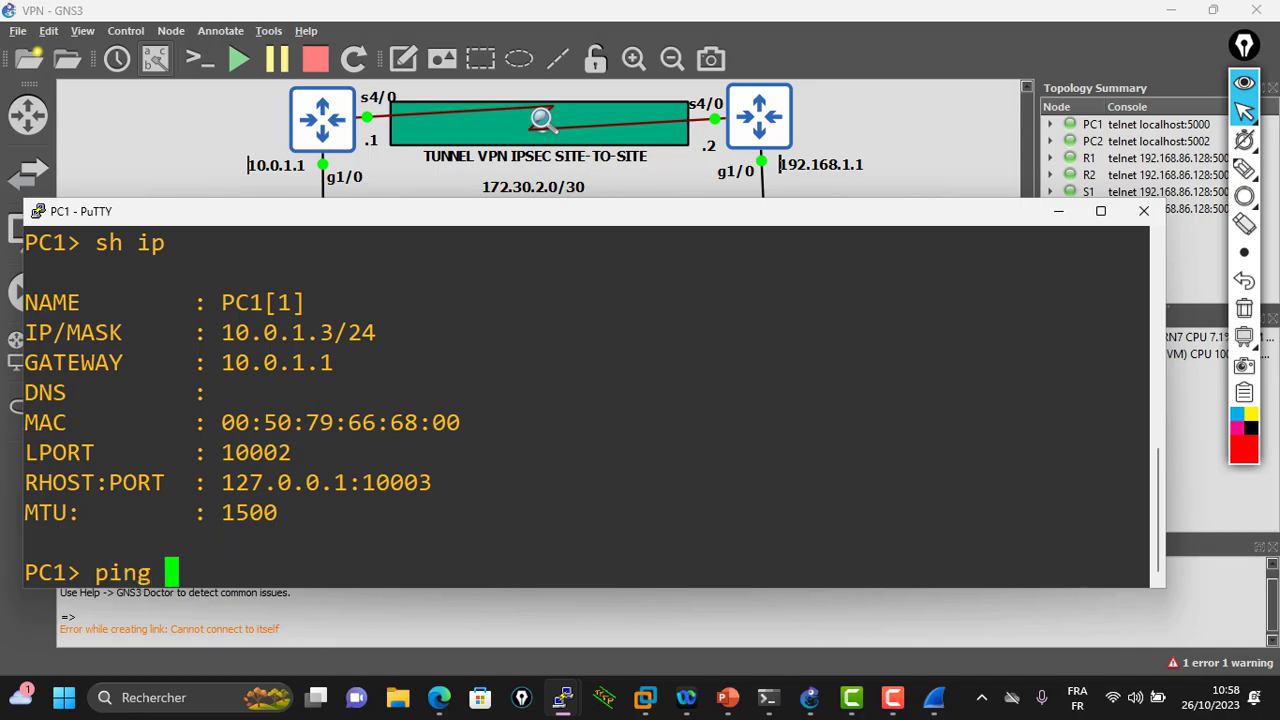
{"action": "left_click_drag", "start_coordinate": [595, 198], "coordinate": [595, 288]}
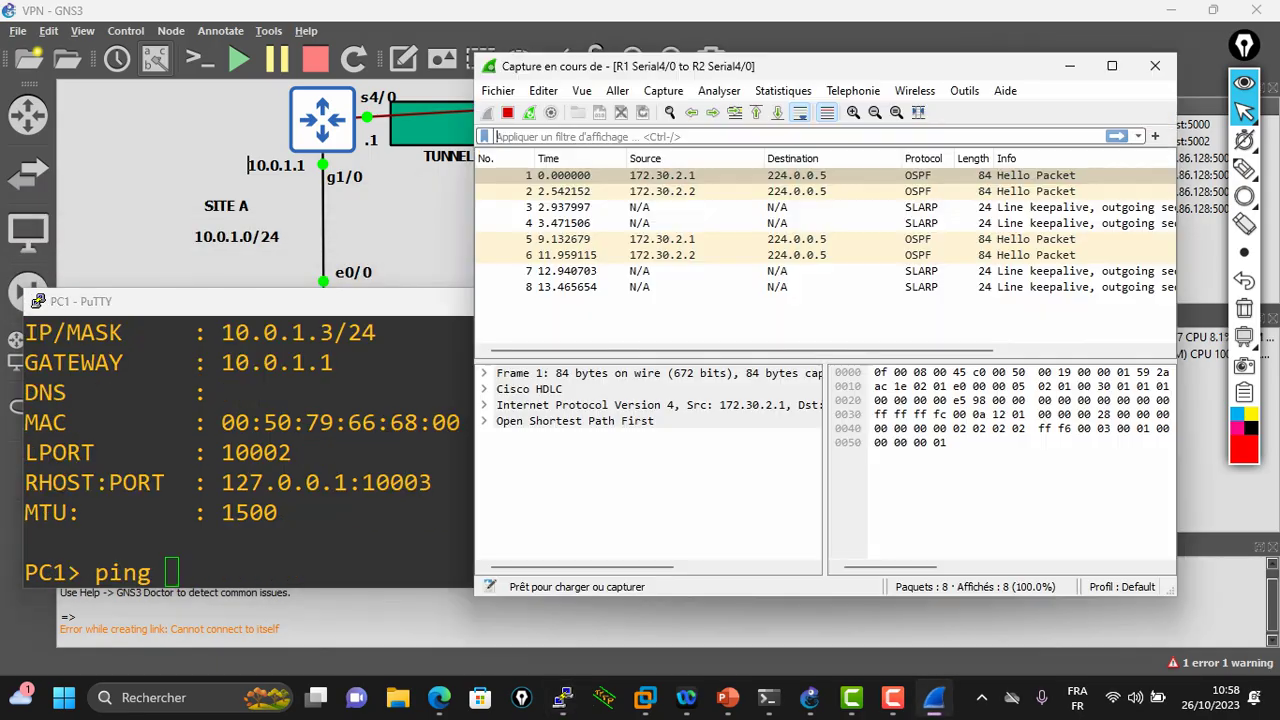
{"action": "key", "text": "alt+Tab"}
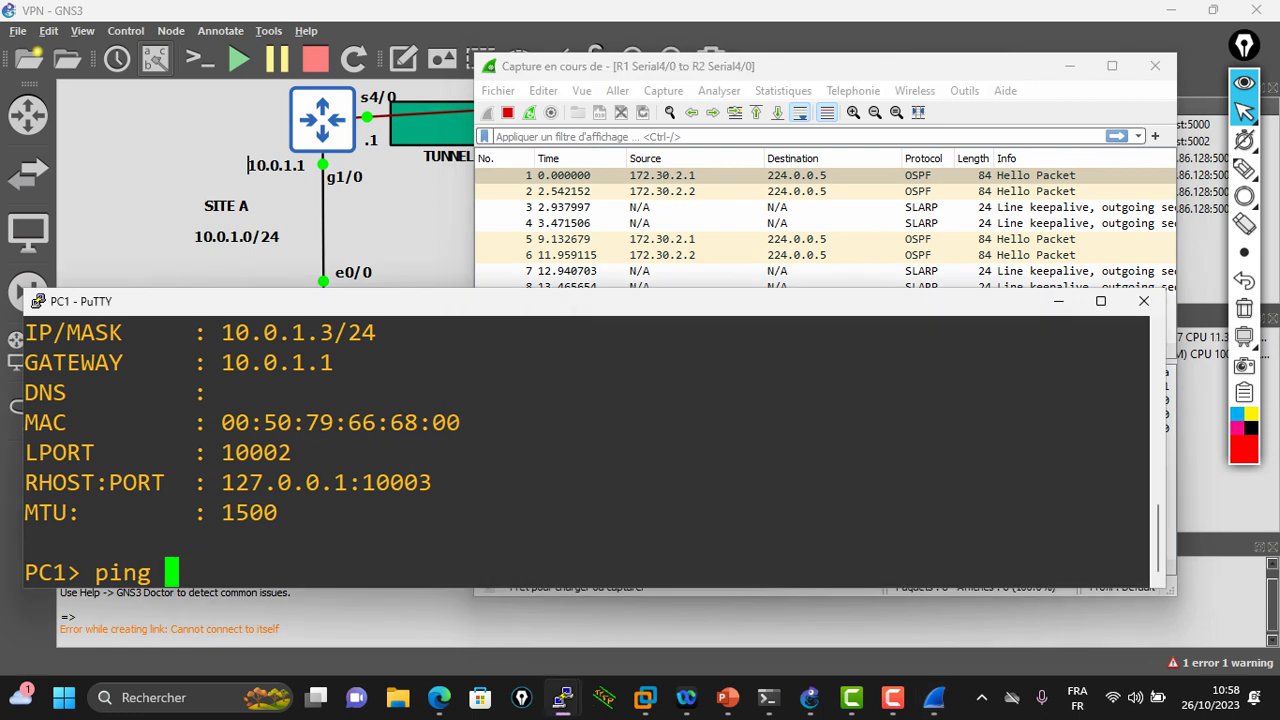
{"action": "type", "text": "192.168.1.3"}
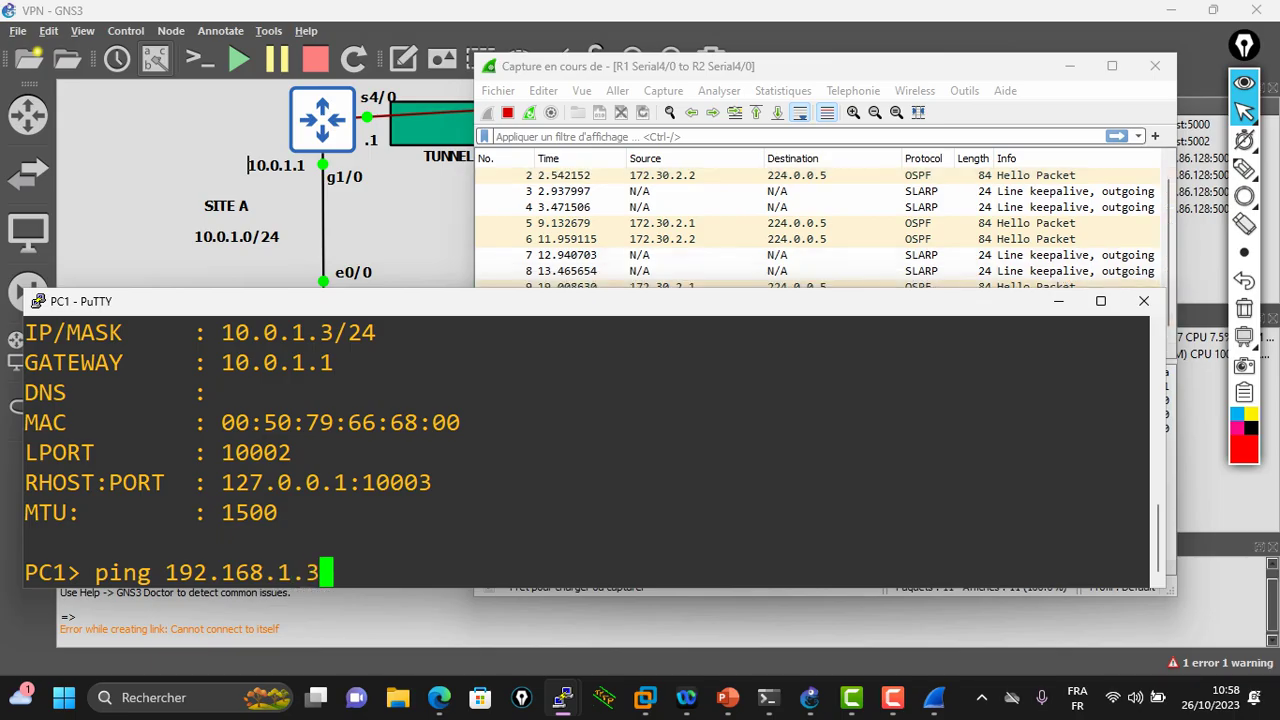
{"action": "key", "text": "Return"}
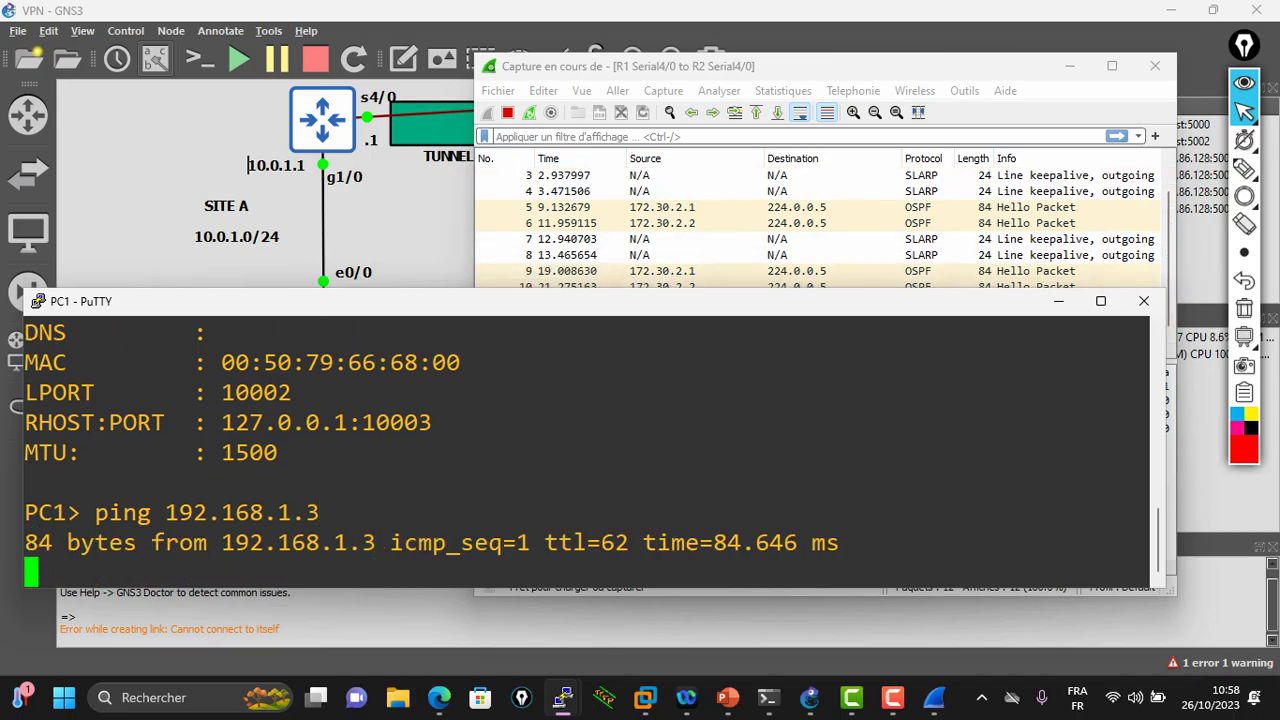
Switch to the running Wireshark capture and maximize its window to examine the ICMP ping packets
{"action": "left_click", "coordinate": [840, 66]}
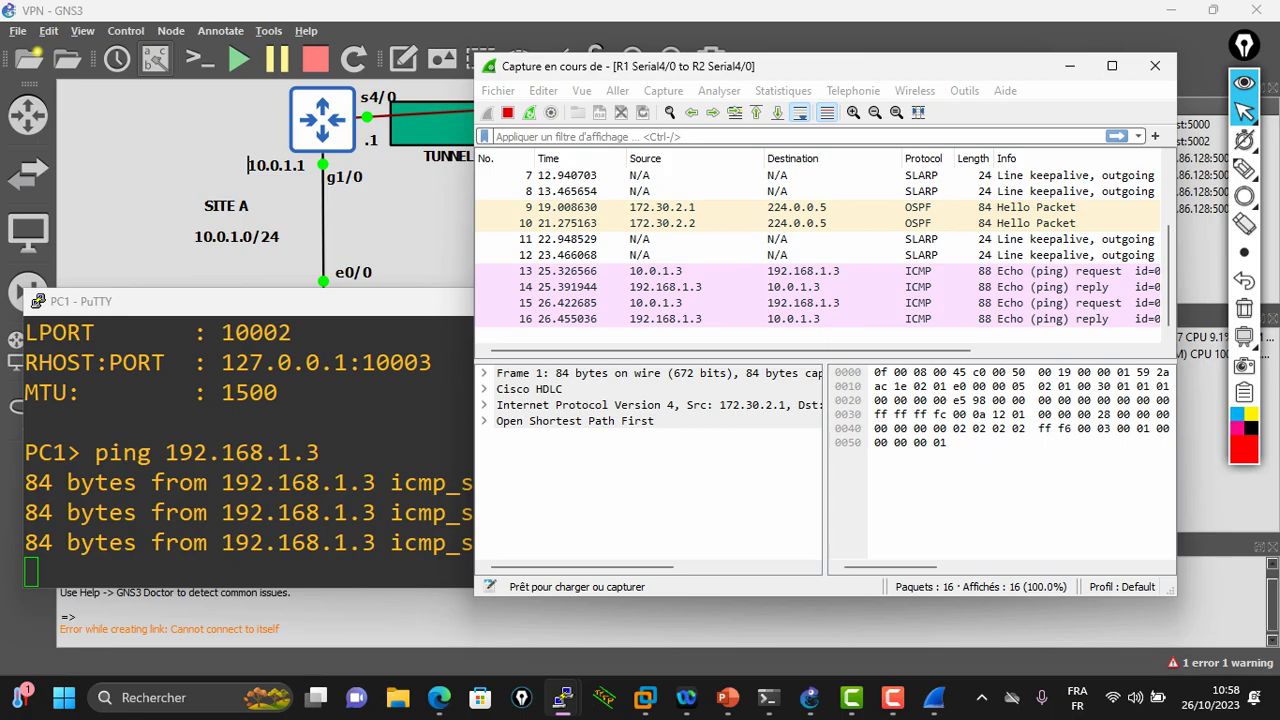
{"action": "double_click", "coordinate": [840, 66]}
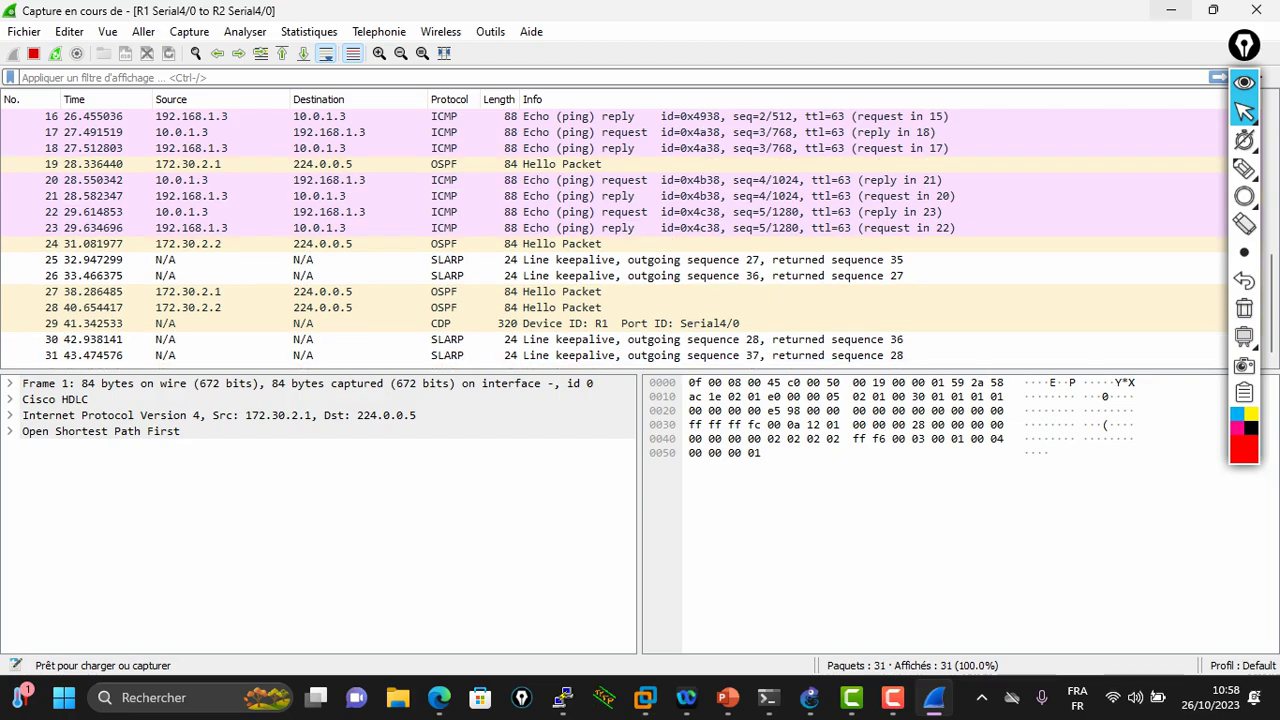
Get back to the GNS3 topology and stop the packet capture on the R1–R2 serial link
{"action": "left_click", "coordinate": [1171, 9]}
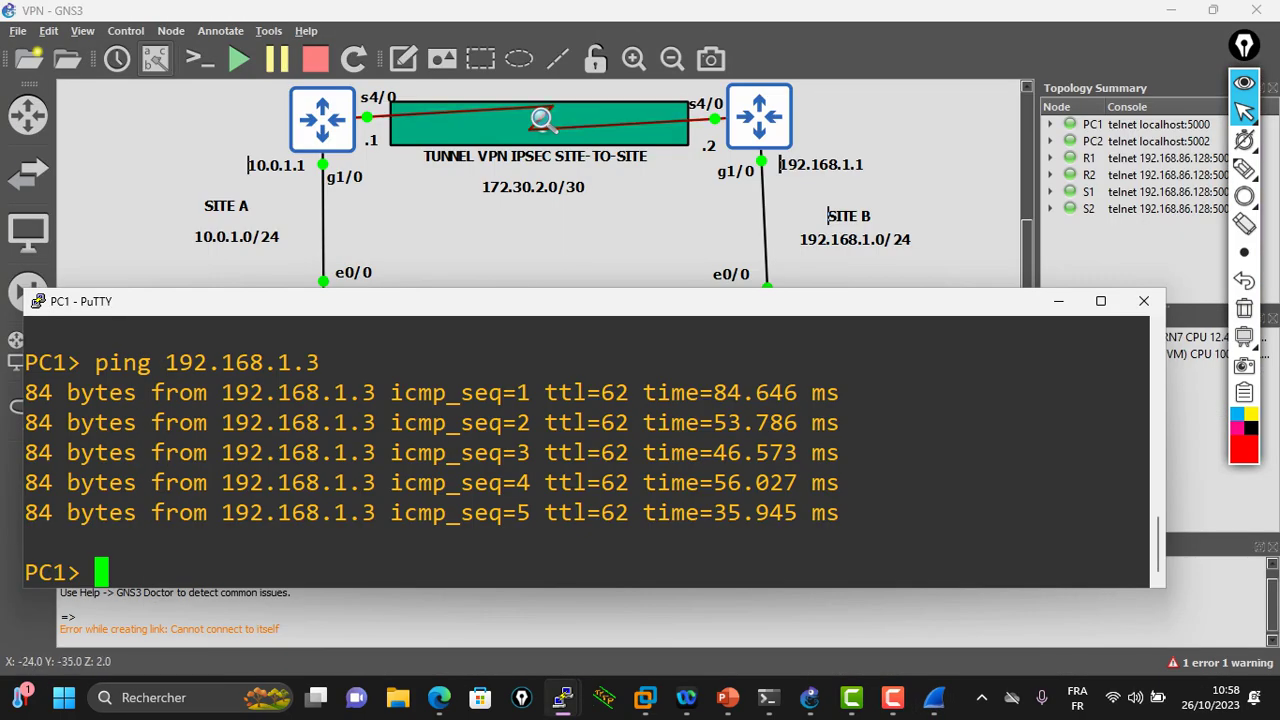
{"action": "left_click", "coordinate": [1058, 301]}
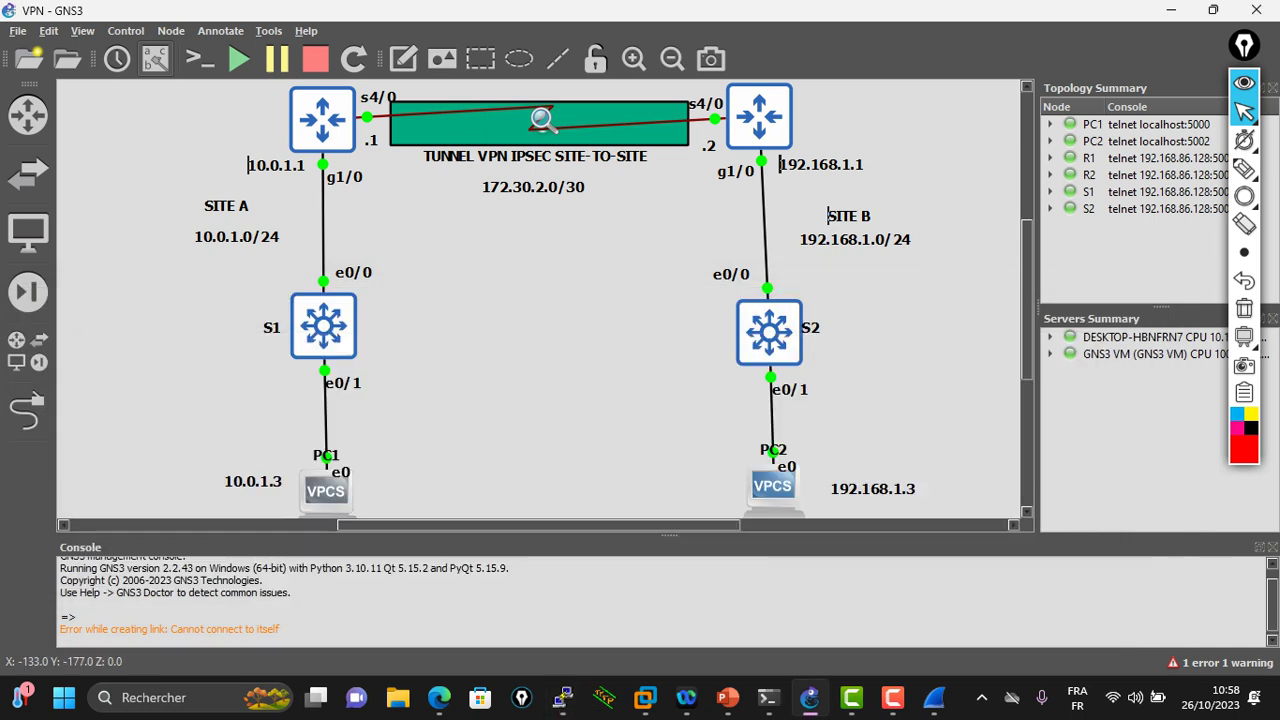
{"action": "right_click", "coordinate": [541, 119]}
{"action": "left_click", "coordinate": [600, 125]}
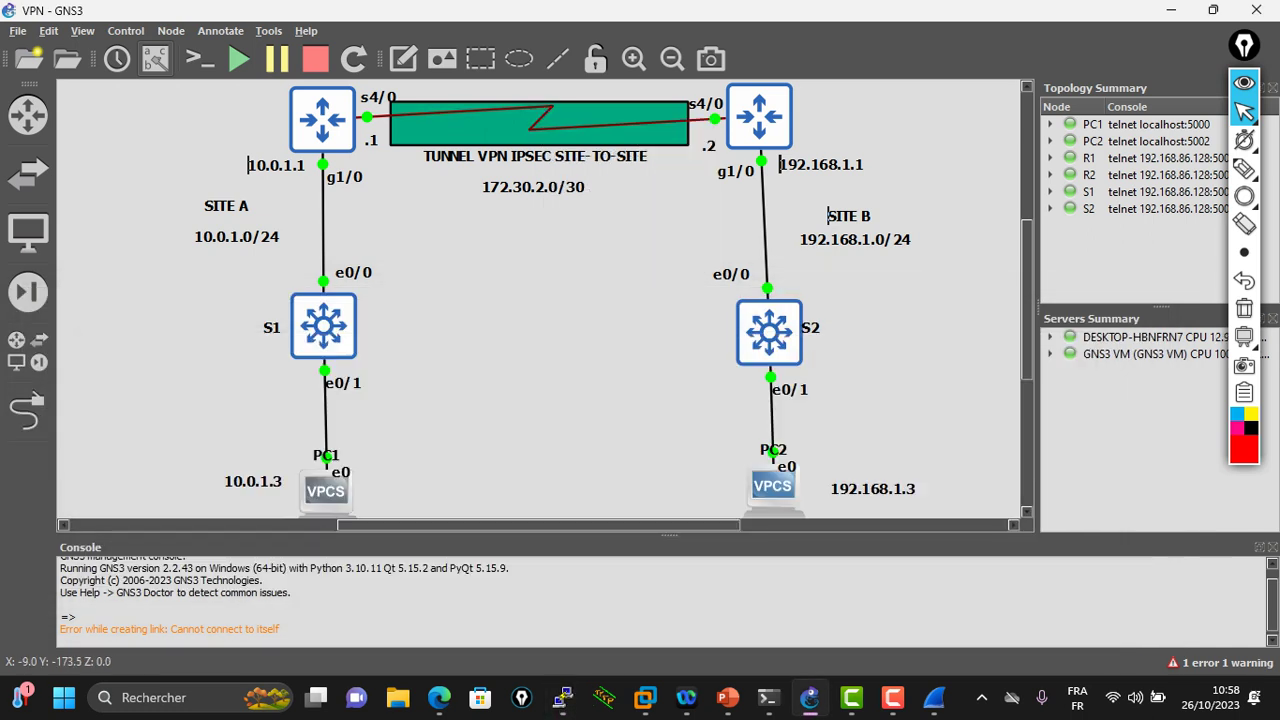
Switch to Wireshark and quit it without saving the captured packets
{"action": "left_click", "coordinate": [934, 697]}
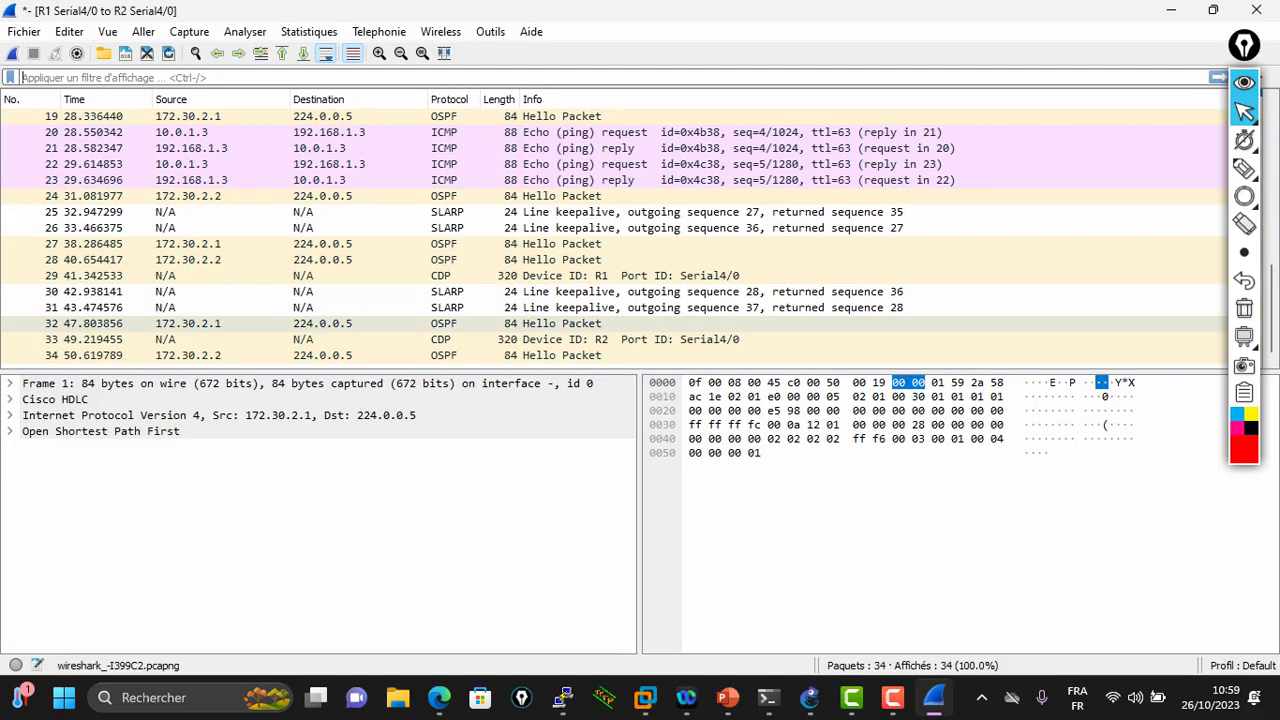
{"action": "key", "text": "ctrl+q"}
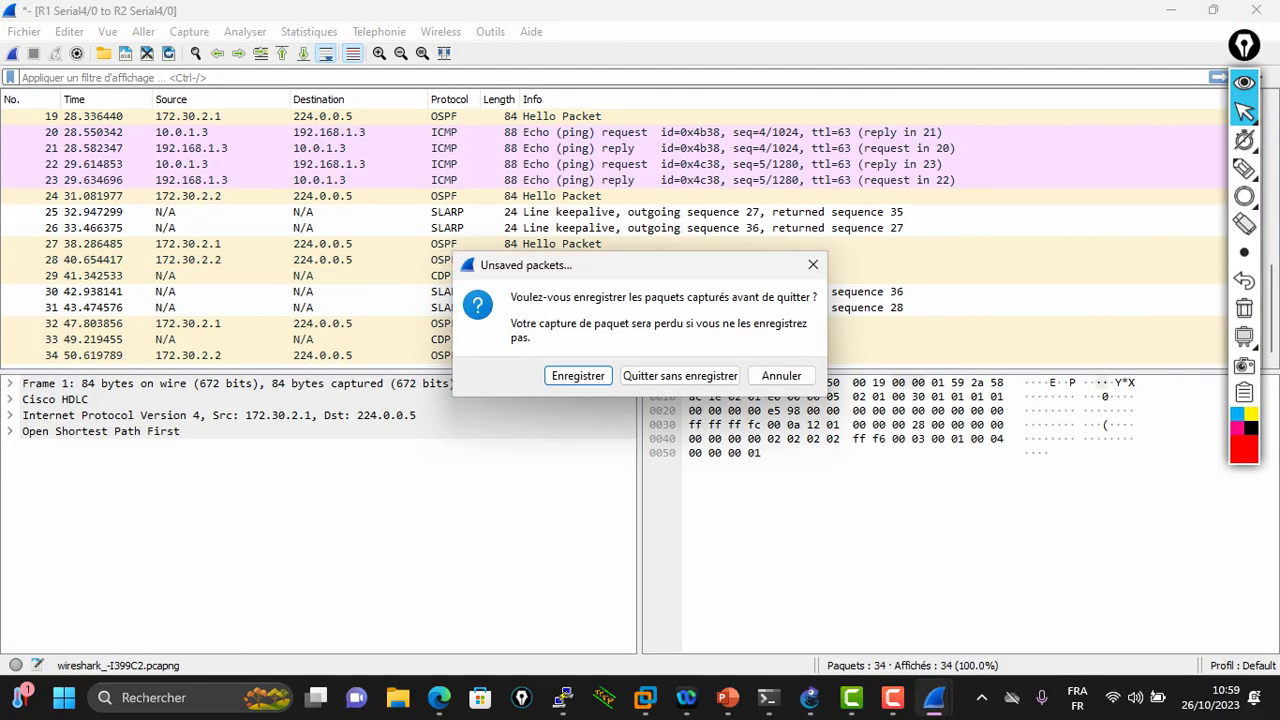
{"action": "left_click", "coordinate": [663, 451]}
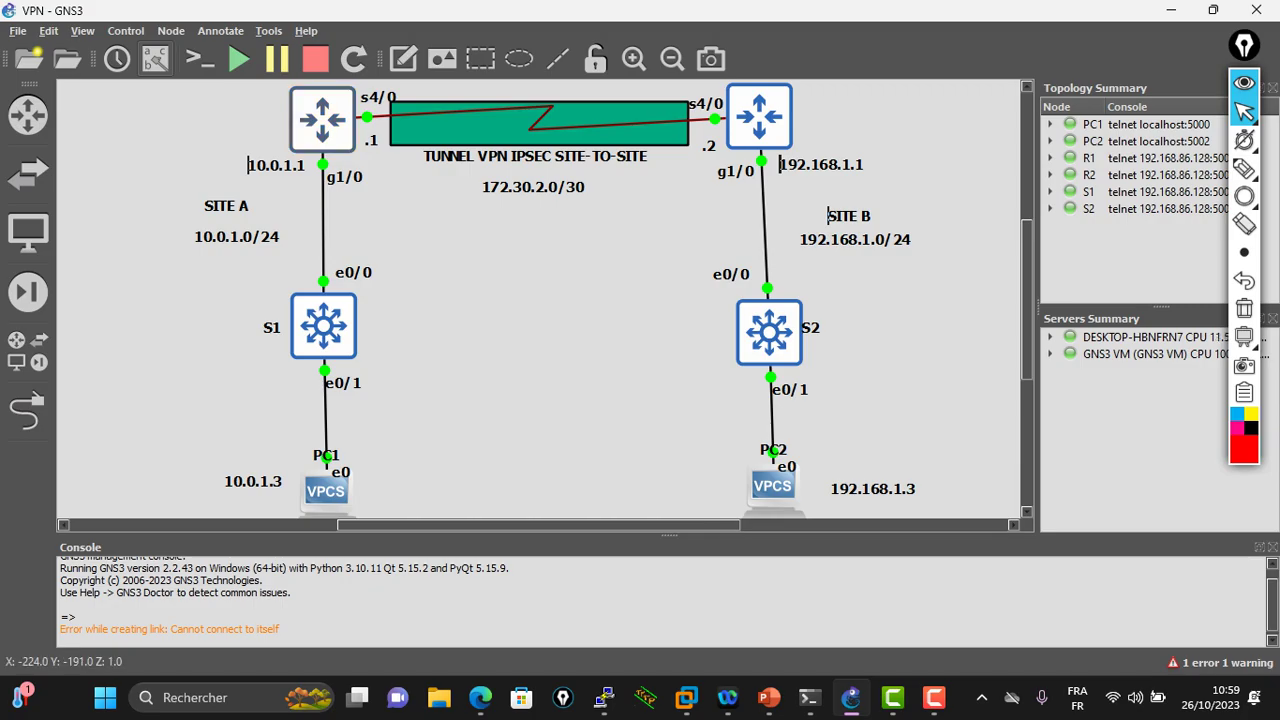
{"action": "key", "text": "alt+Tab"}
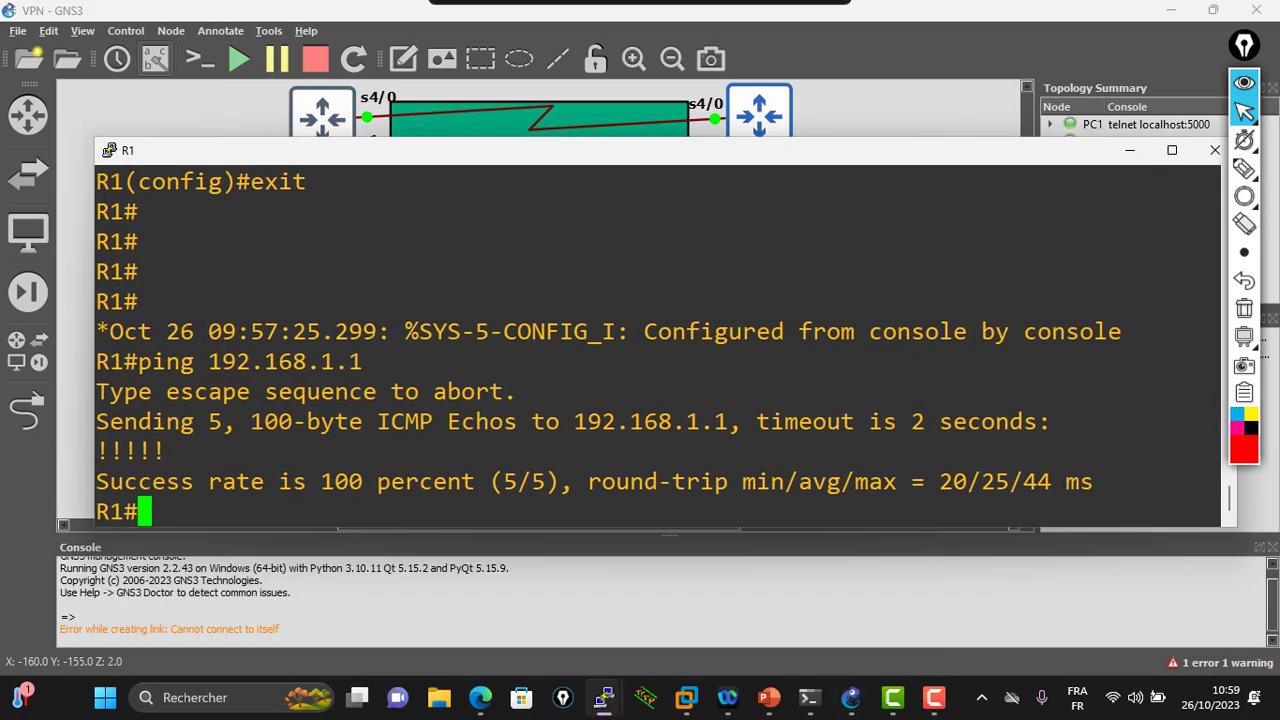
{"action": "type", "text": "conf t"}
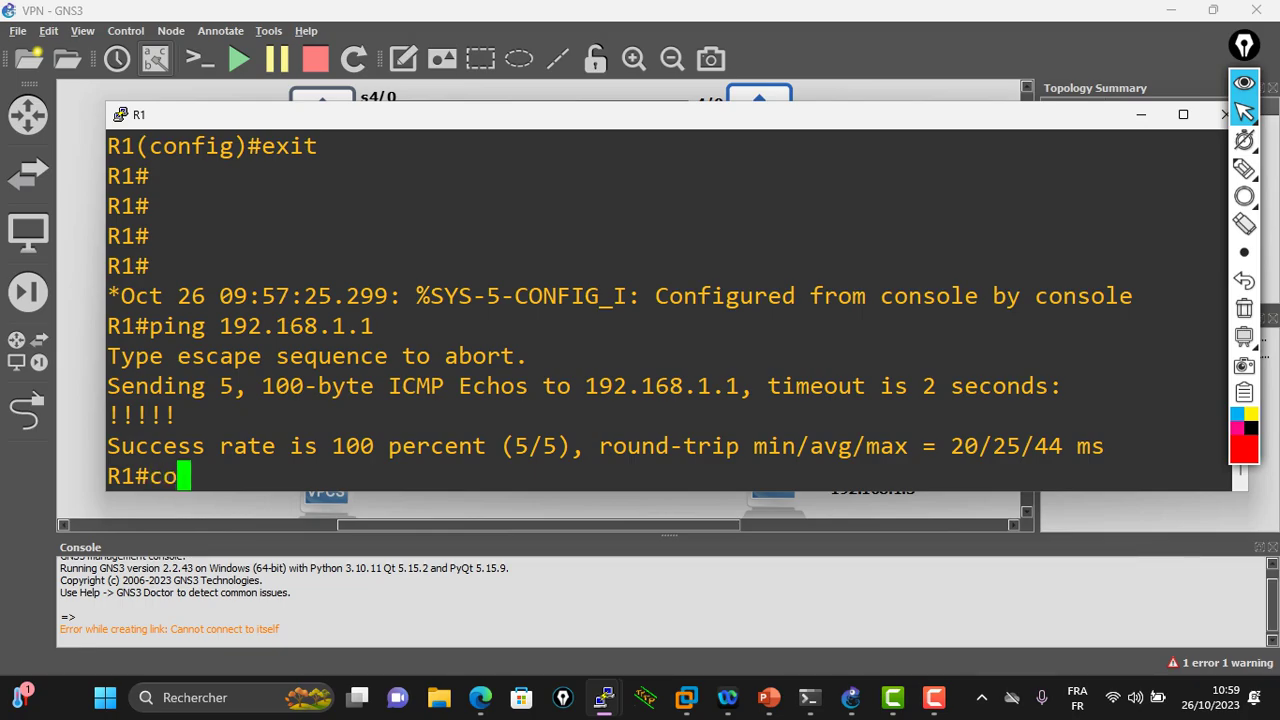
{"action": "key", "text": "Return"}
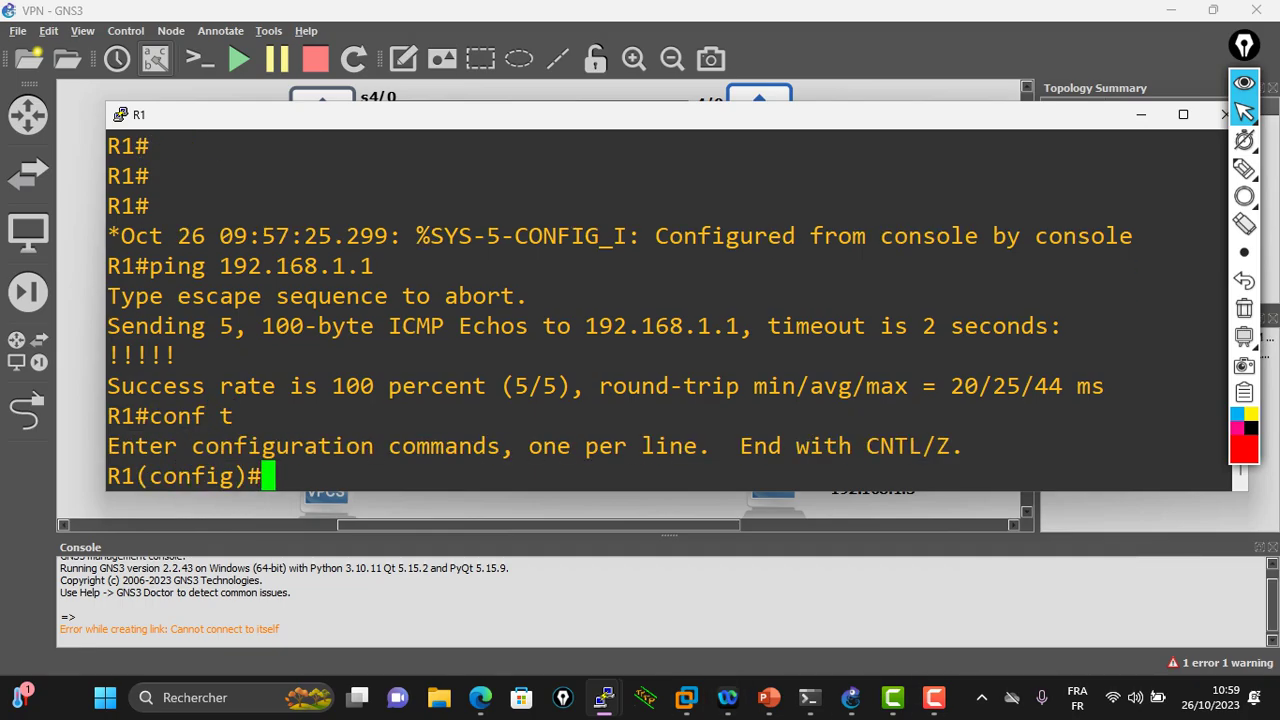
Switch to the Network Security course PDF in Edge and examine the default ISAKMP policies on page 20
{"action": "left_click", "coordinate": [480, 697]}
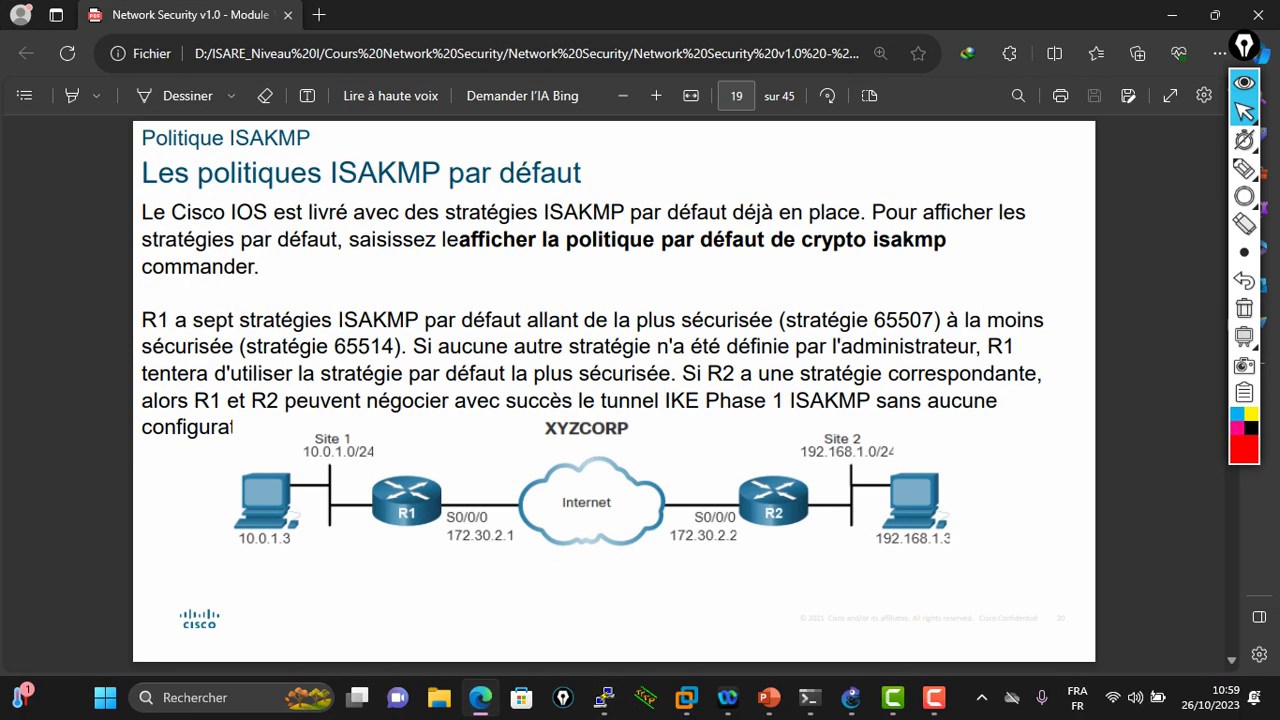
{"action": "scroll", "coordinate": [614, 390], "scroll_direction": "up", "scroll_amount": 3}
{"action": "scroll", "coordinate": [614, 390], "scroll_direction": "down", "scroll_amount": 3}
{"action": "scroll", "coordinate": [614, 390], "scroll_direction": "down", "scroll_amount": 5}
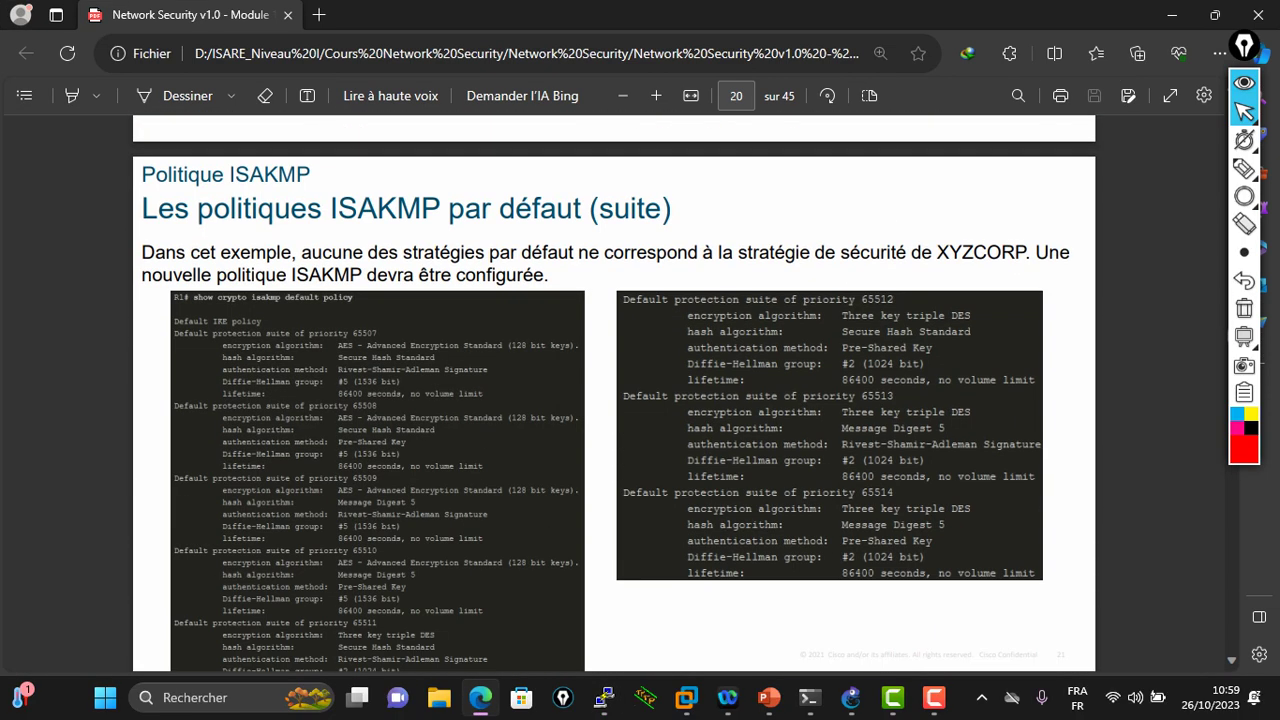
{"action": "scroll", "coordinate": [614, 390], "scroll_direction": "down", "scroll_amount": 1}
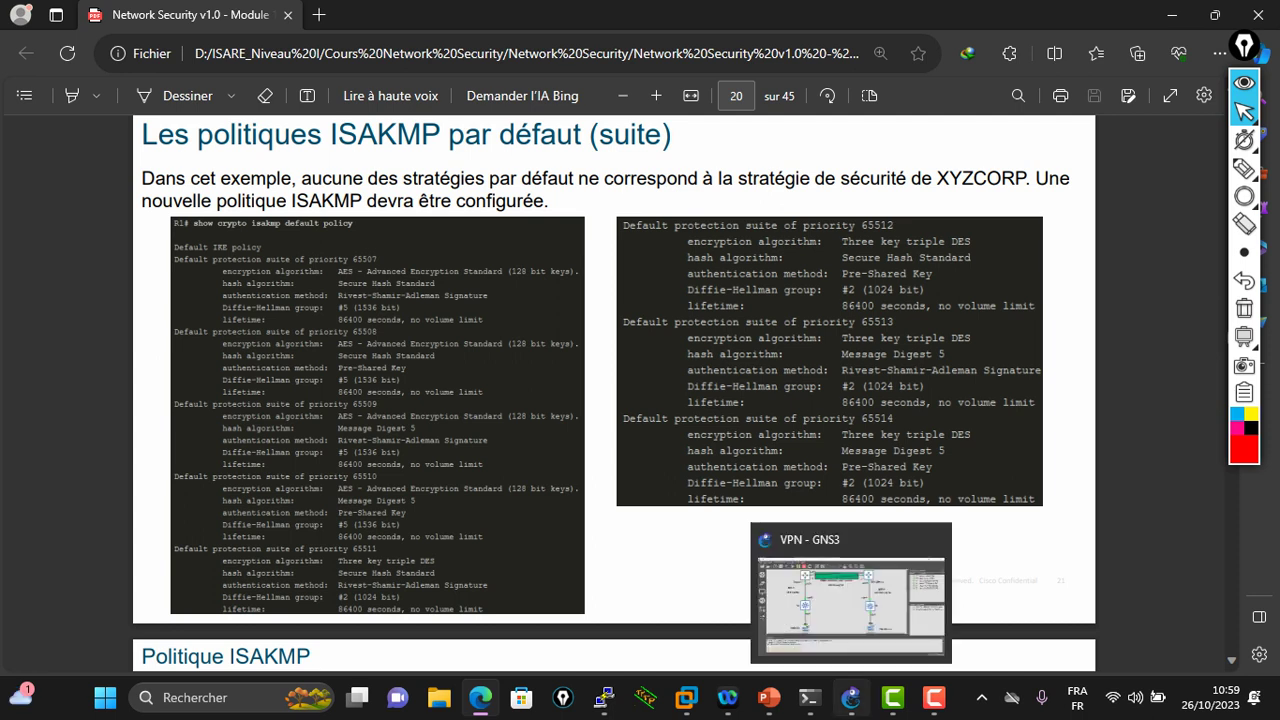
Return to R1's console, leave global configuration mode and begin a show command with sh
{"action": "mouse_move", "coordinate": [603, 697]}
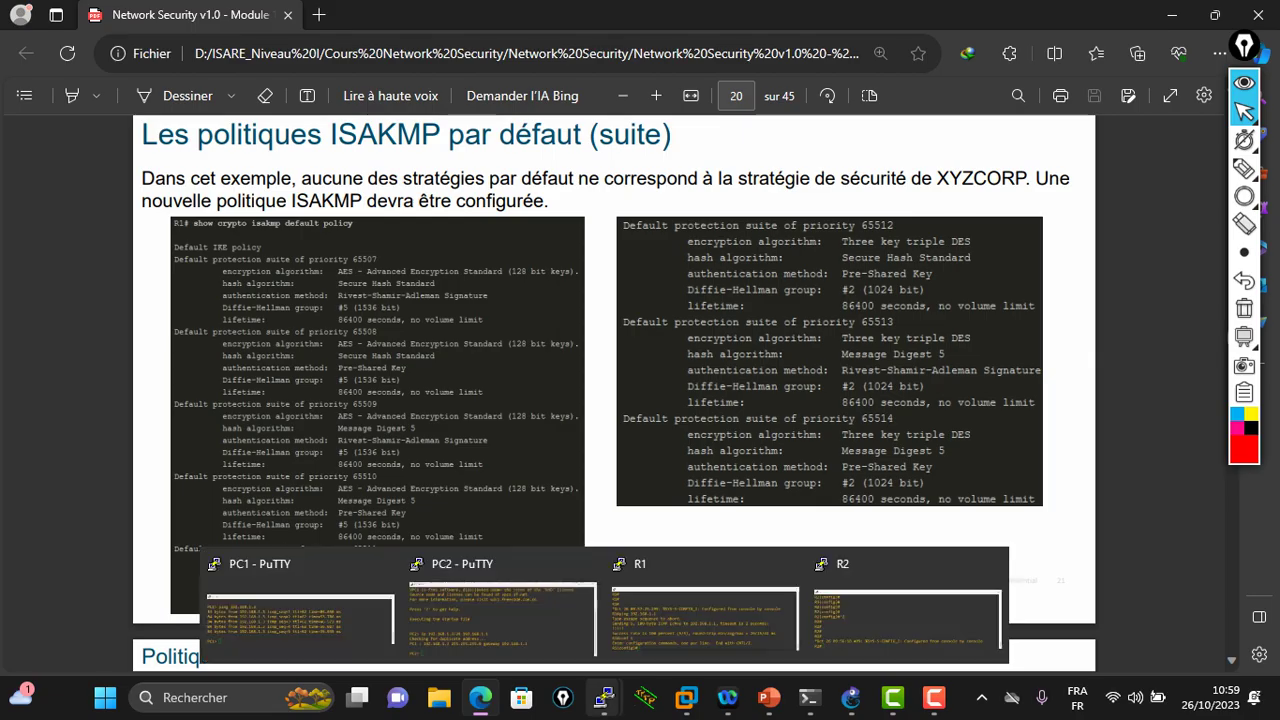
{"action": "left_click", "coordinate": [705, 615]}
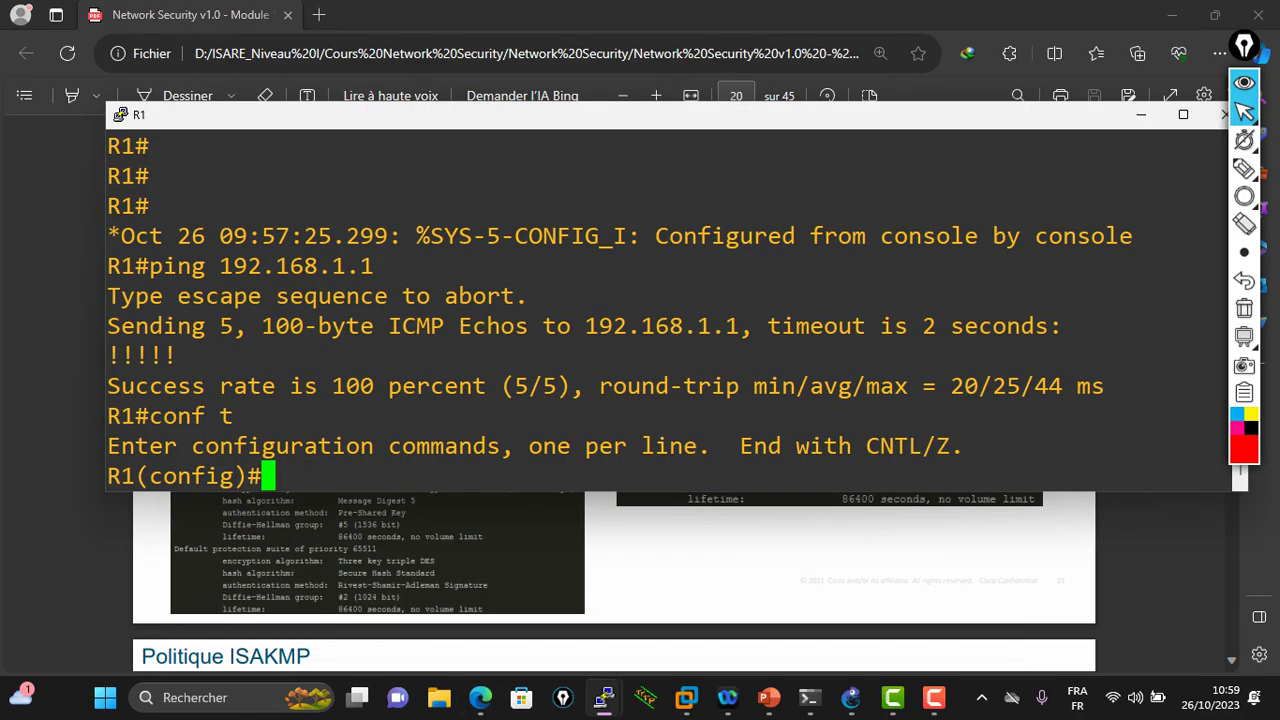
{"action": "key", "text": "ctrl+z"}
{"action": "key", "text": "Return"}
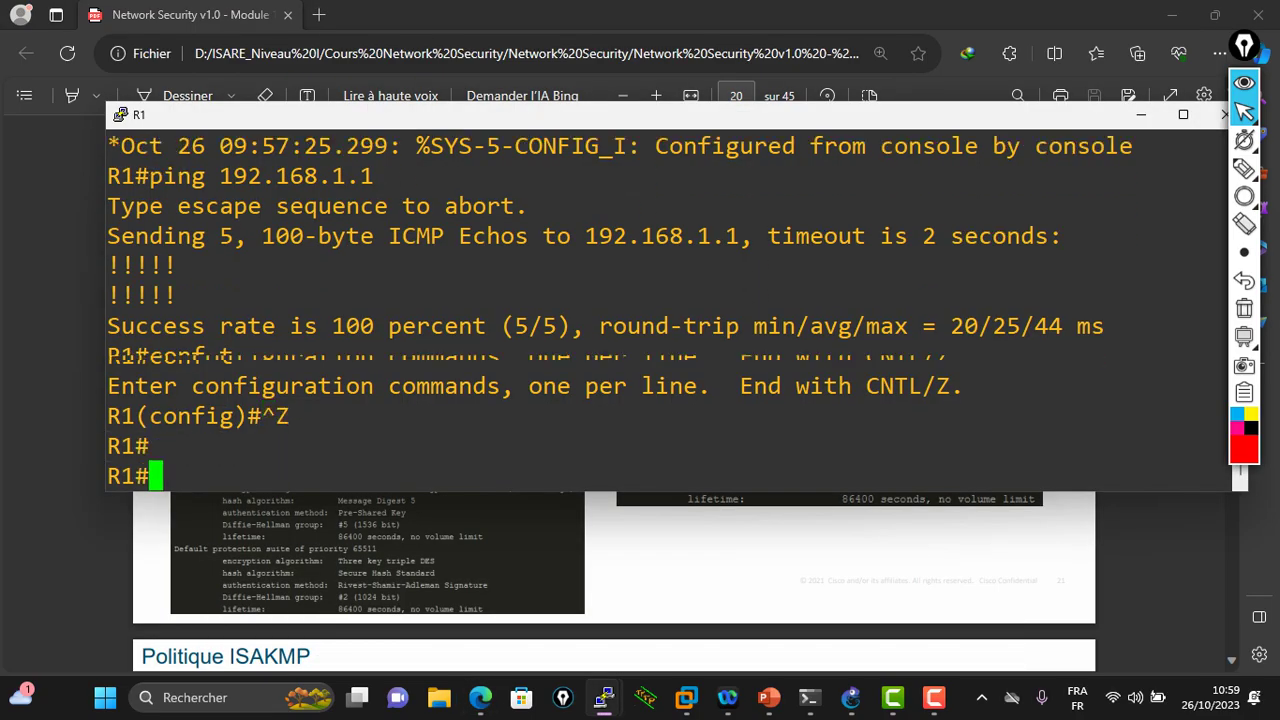
{"action": "key", "text": "Return"}
{"action": "key", "text": "Return"}
{"action": "key", "text": "Return"}
{"action": "type", "text": "sh "}
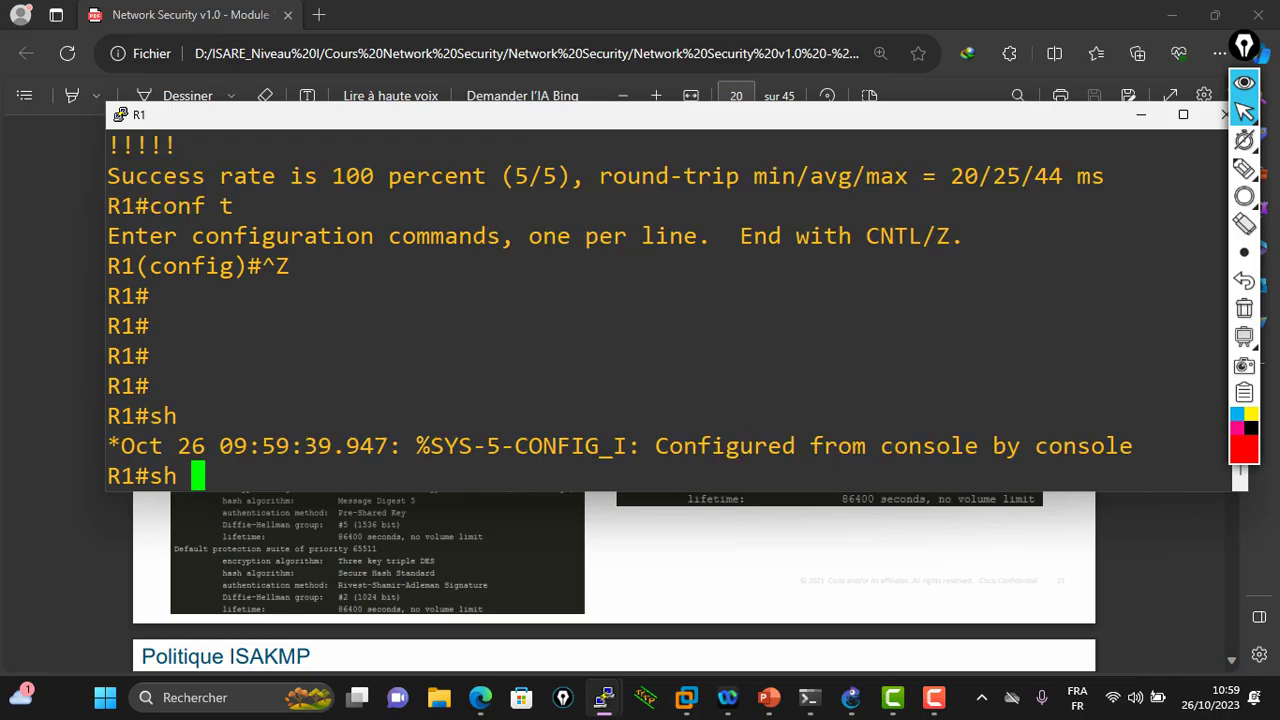
{"action": "type", "text": "ise"}
{"action": "key", "text": "Tab"}
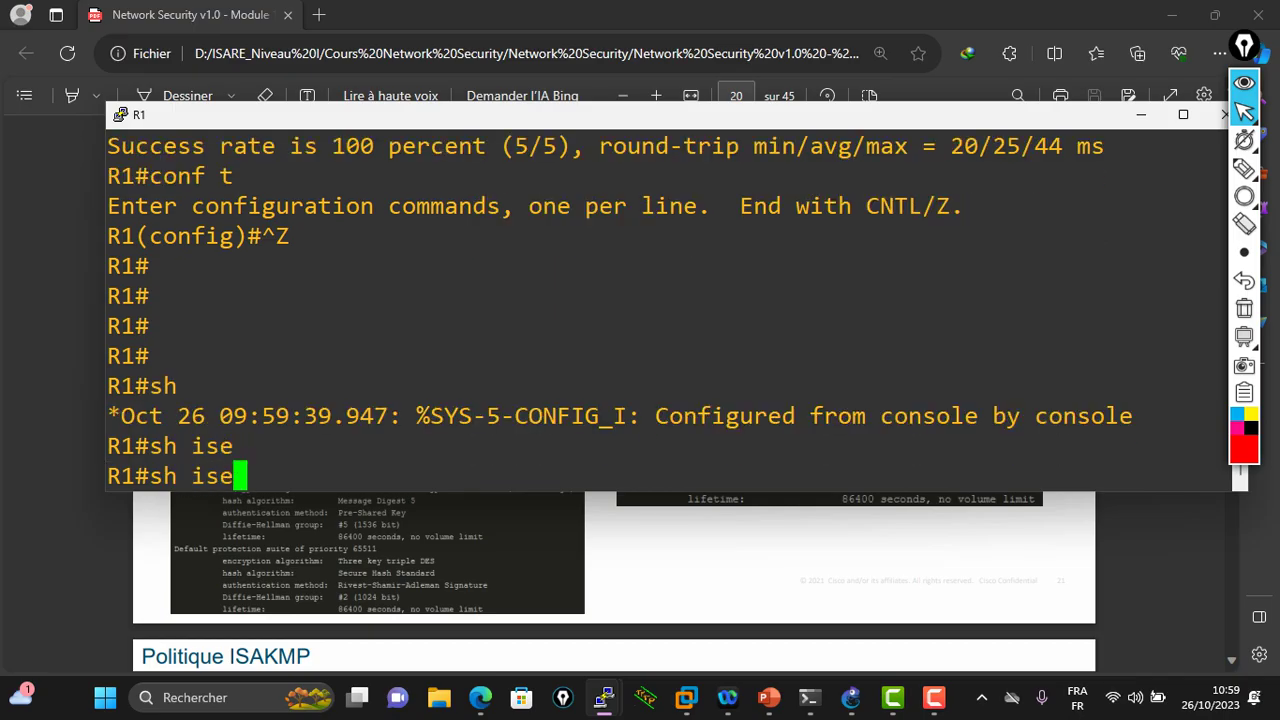
{"action": "type", "text": "a"}
{"action": "key", "text": "Tab"}
{"action": "key", "text": "BackSpace"}
{"action": "key", "text": "BackSpace"}
{"action": "key", "text": "BackSpace"}
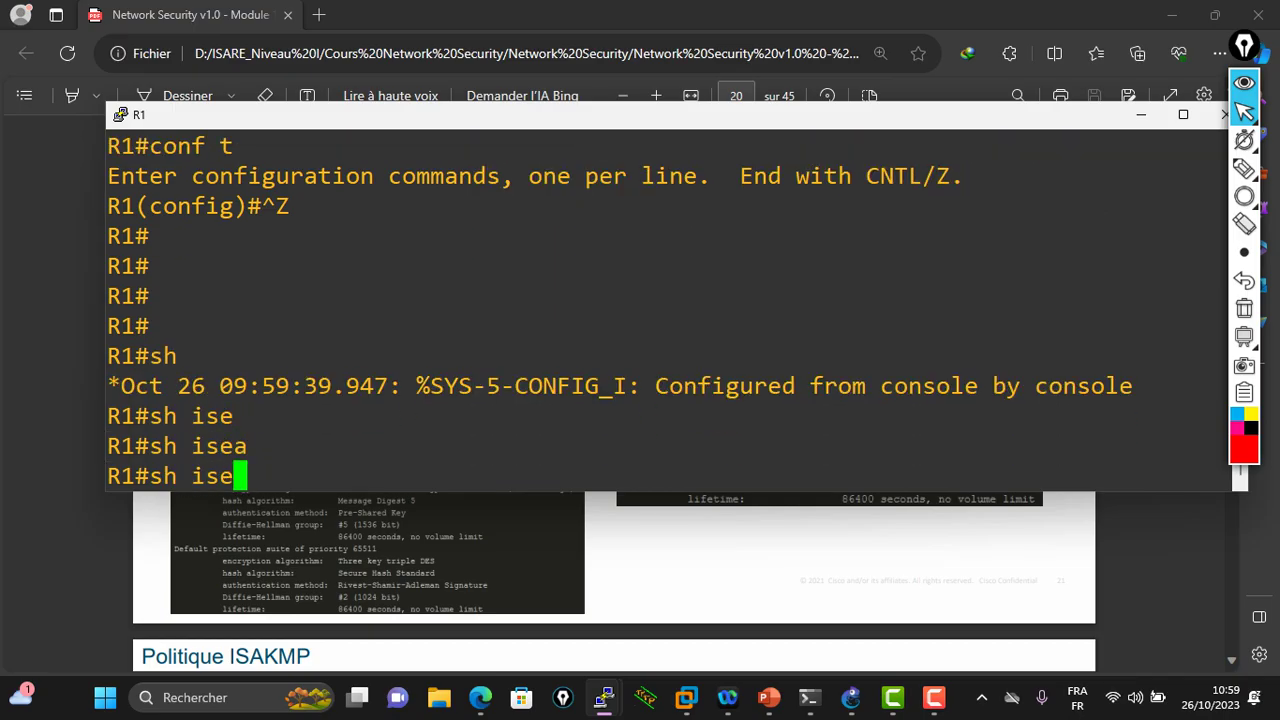
{"action": "key", "text": "BackSpace"}
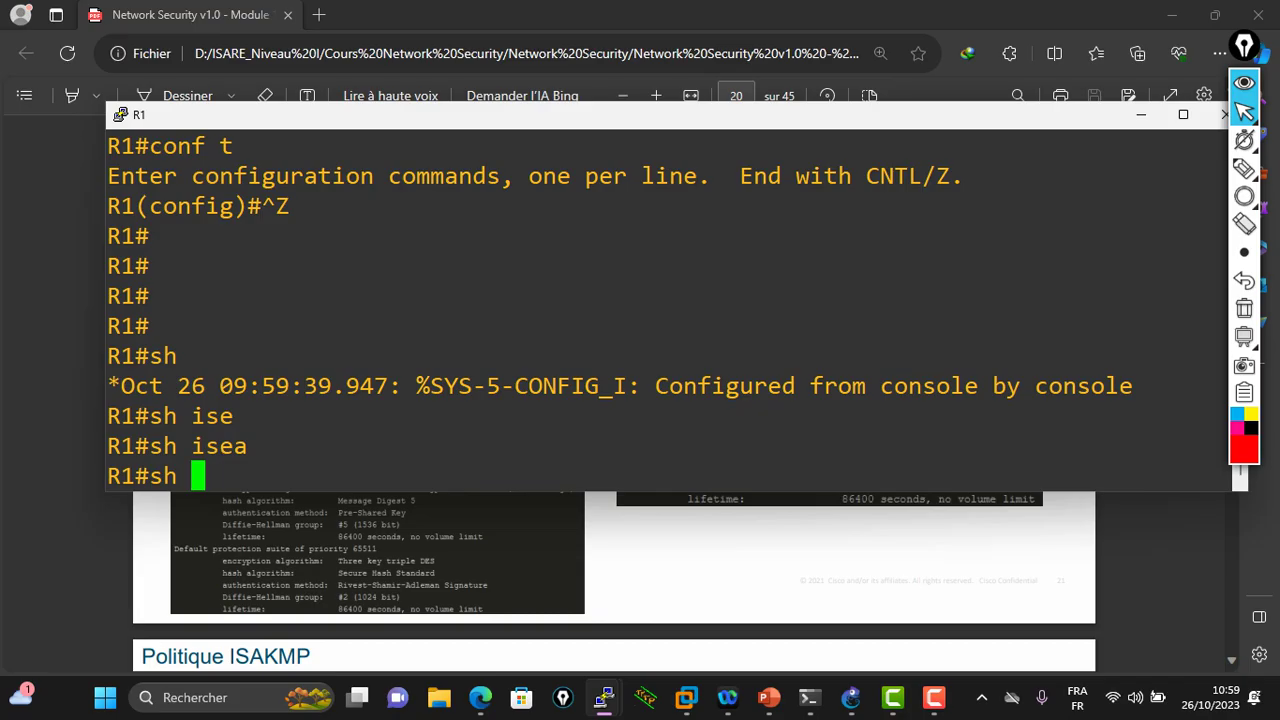
Extend the command to sh crypto on R1 and try to complete the ISAKMP keyword from "ise"
{"action": "left_click_drag", "start_coordinate": [600, 115], "coordinate": [631, 86]}
{"action": "type", "text": "cry"}
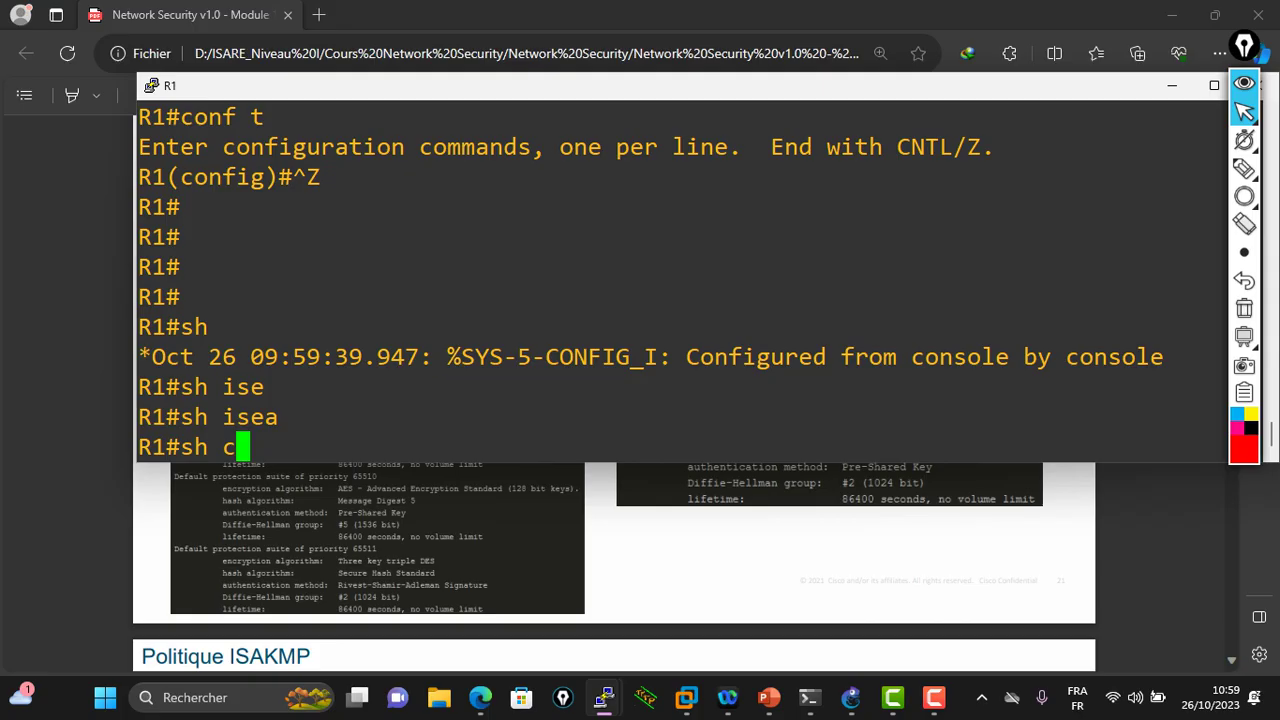
{"action": "key", "text": "Tab"}
{"action": "type", "text": "ise"}
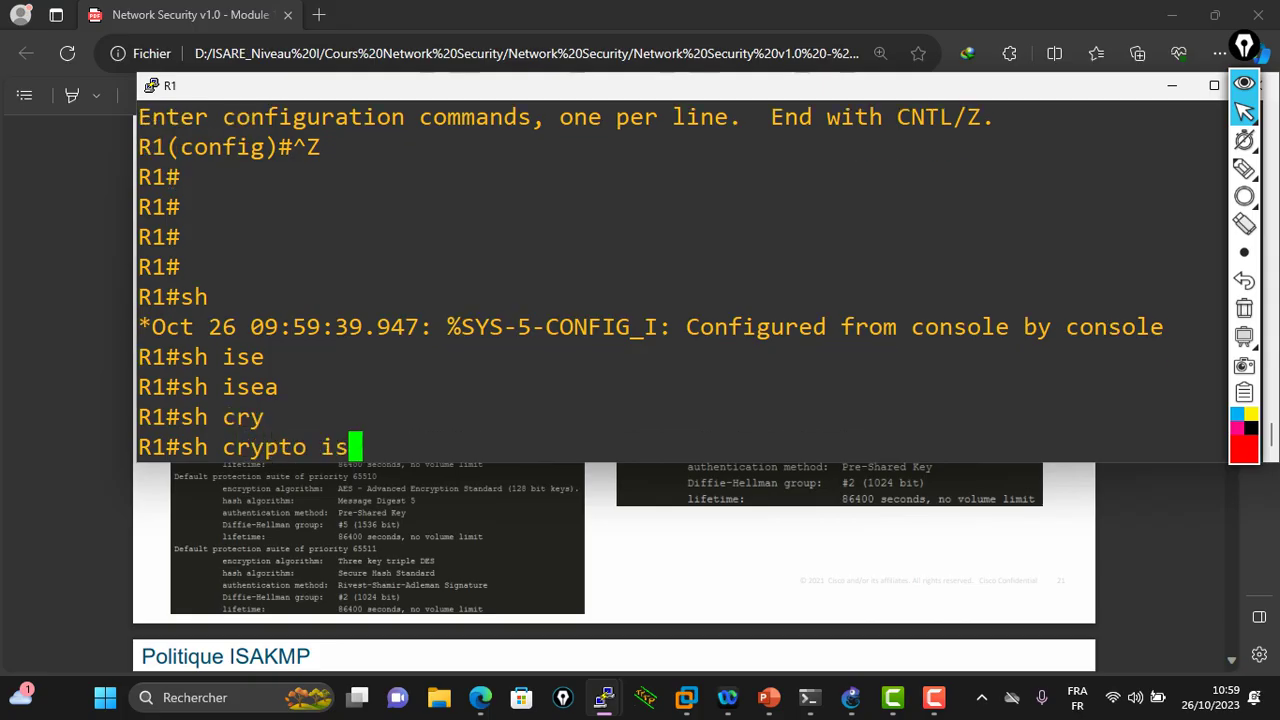
{"action": "key", "text": "Tab"}
{"action": "key", "text": "BackSpace"}
{"action": "key", "text": "BackSpace"}
{"action": "key", "text": "BackSpace"}
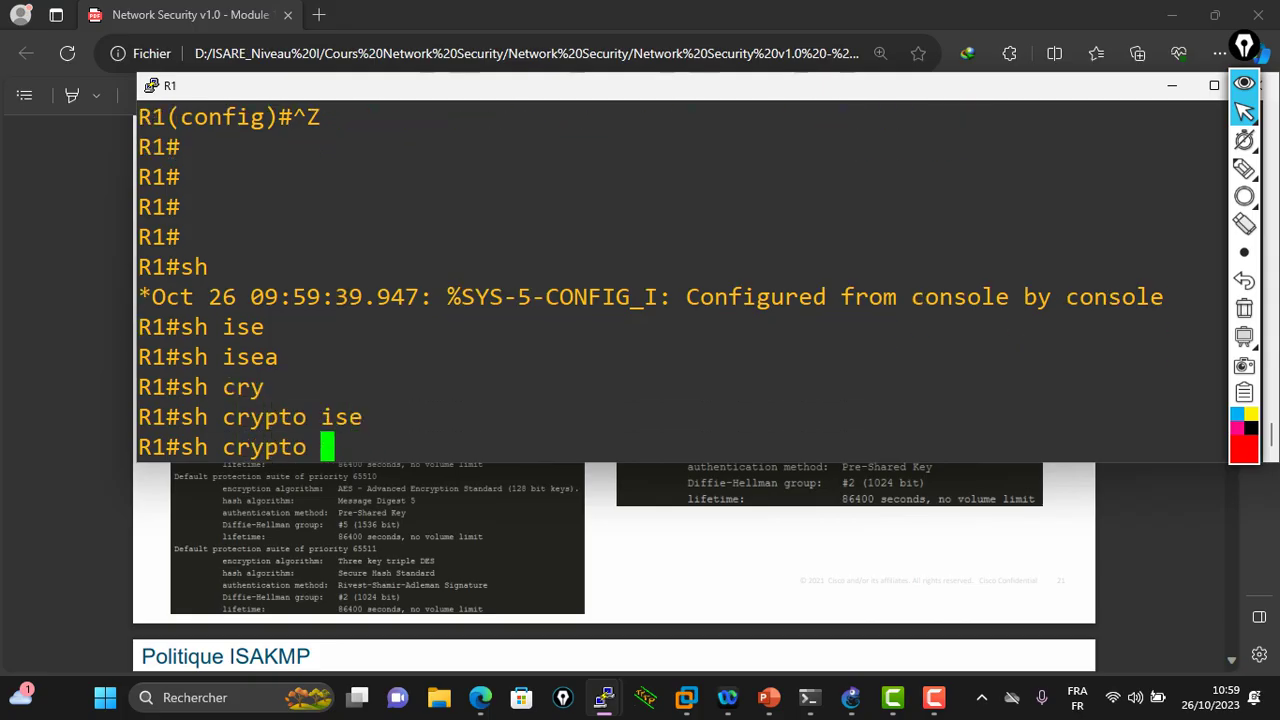
List the keywords available after sh crypto on R1 and look for the one that shows ISAKMP
{"action": "left_click_drag", "start_coordinate": [640, 85], "coordinate": [644, 188]}
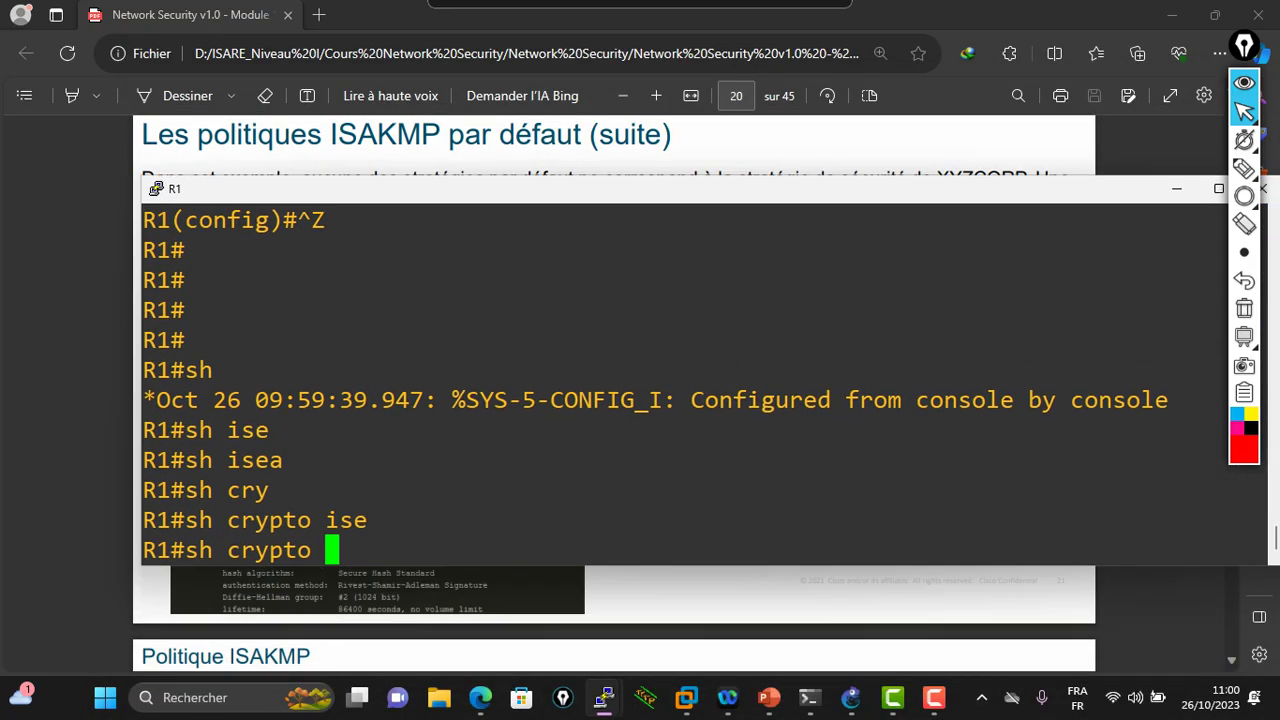
{"action": "type", "text": "?"}
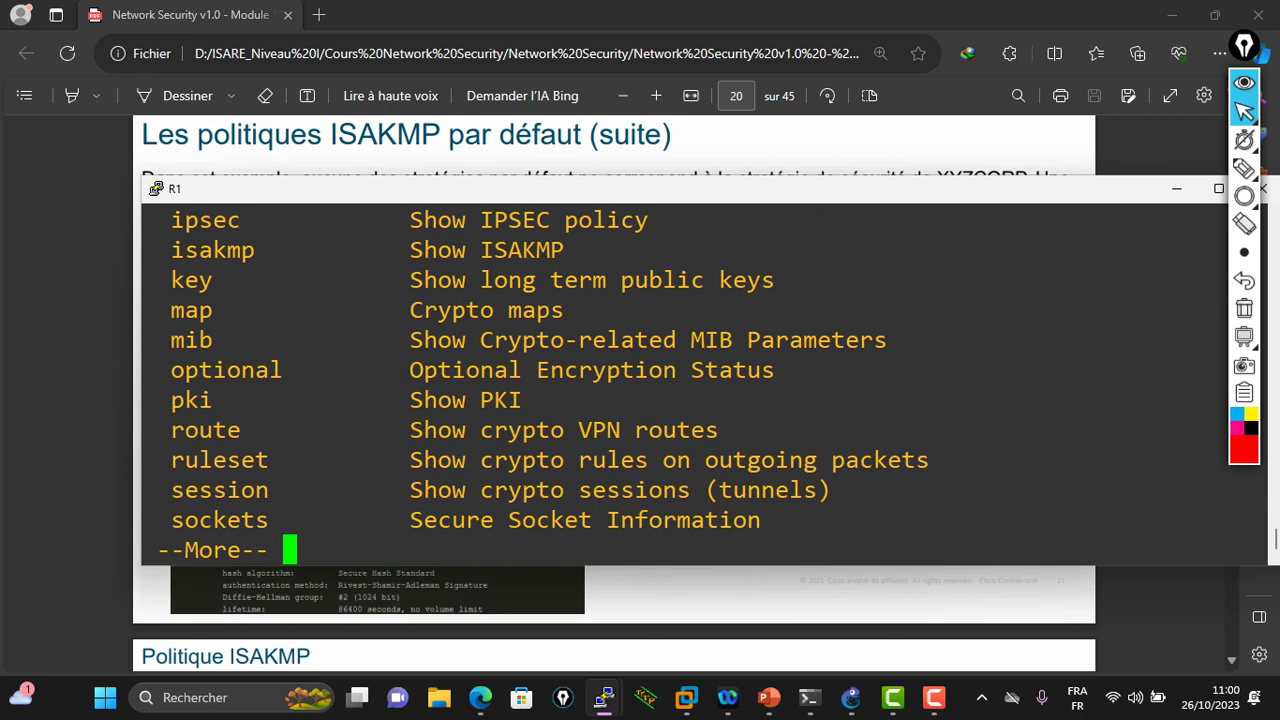
{"action": "key", "text": "space"}
{"action": "type", "text": "isea"}
{"action": "key", "text": "Tab"}
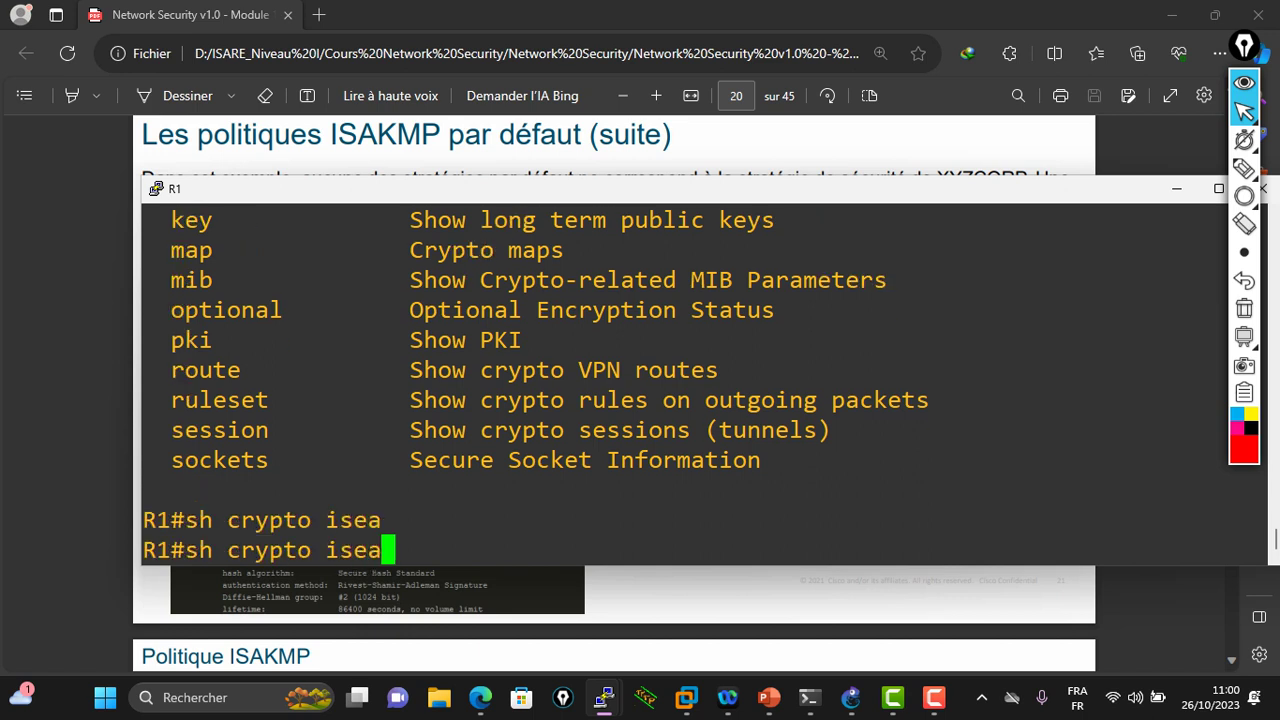
{"action": "key", "text": "BackSpace"}
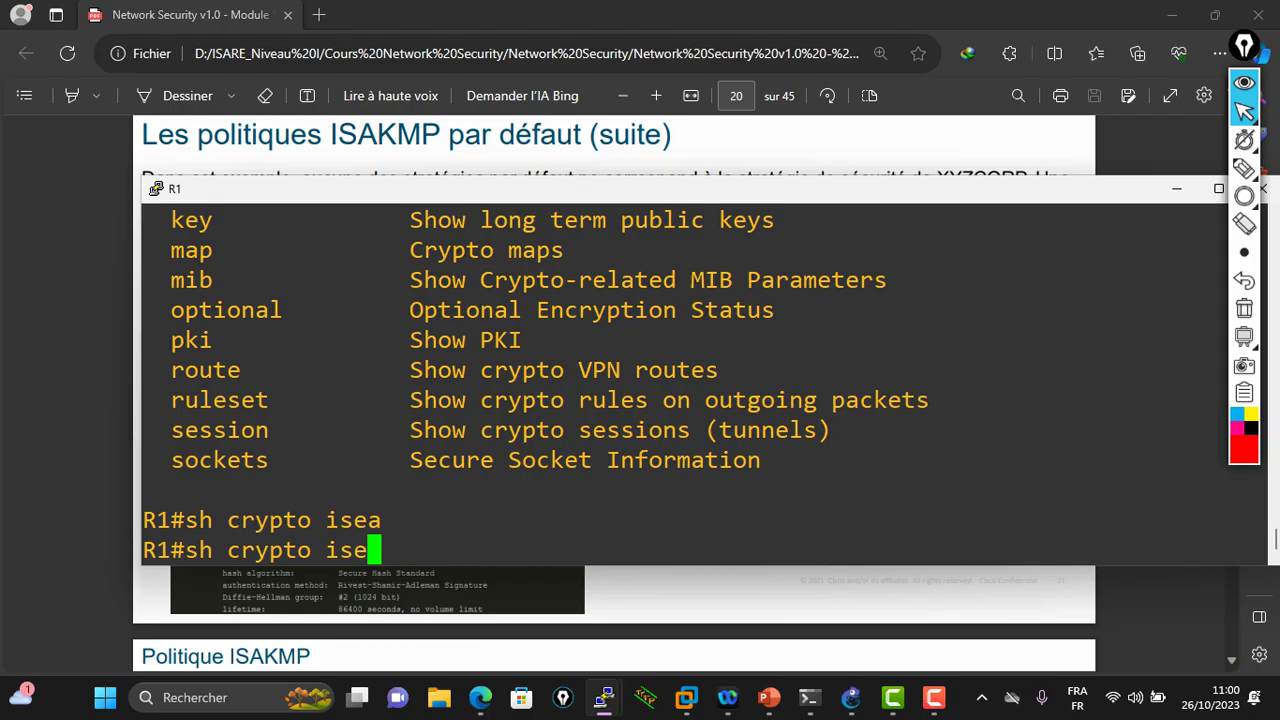
{"action": "scroll", "coordinate": [680, 380], "scroll_direction": "up", "scroll_amount": 4}
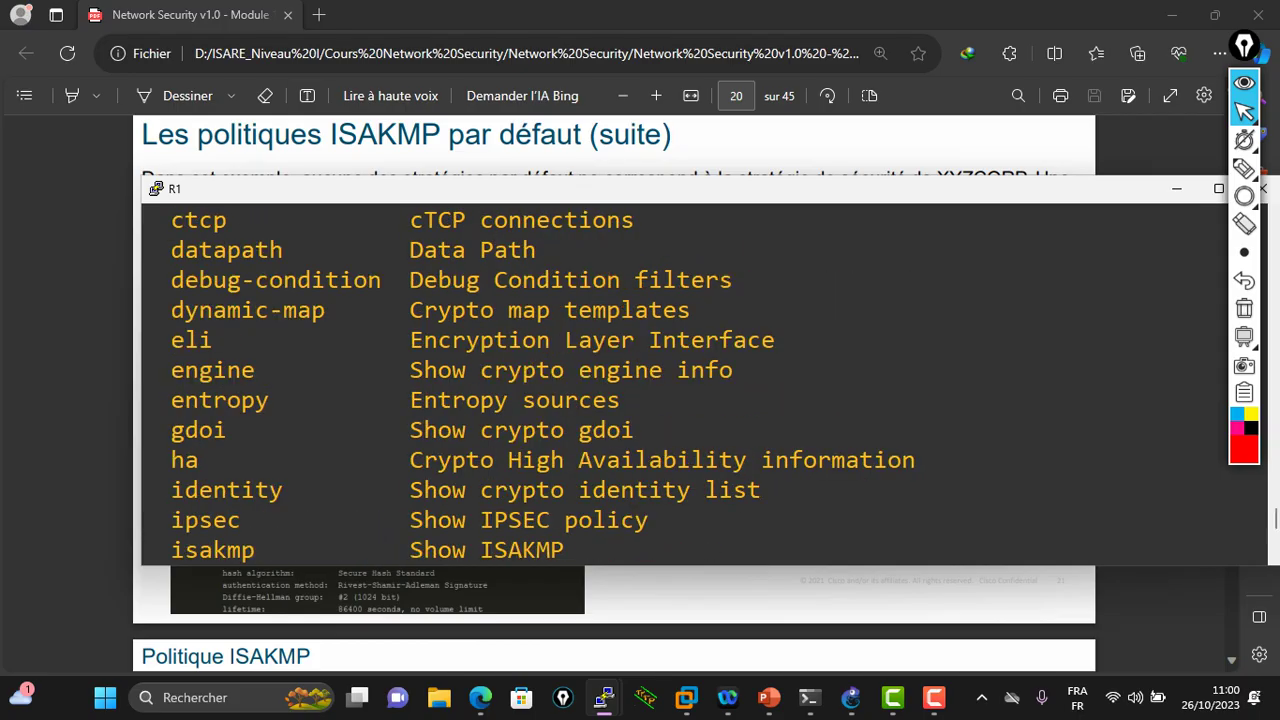
{"action": "scroll", "coordinate": [680, 380], "scroll_direction": "up", "scroll_amount": 2}
{"action": "scroll", "coordinate": [680, 380], "scroll_direction": "down", "scroll_amount": 4}
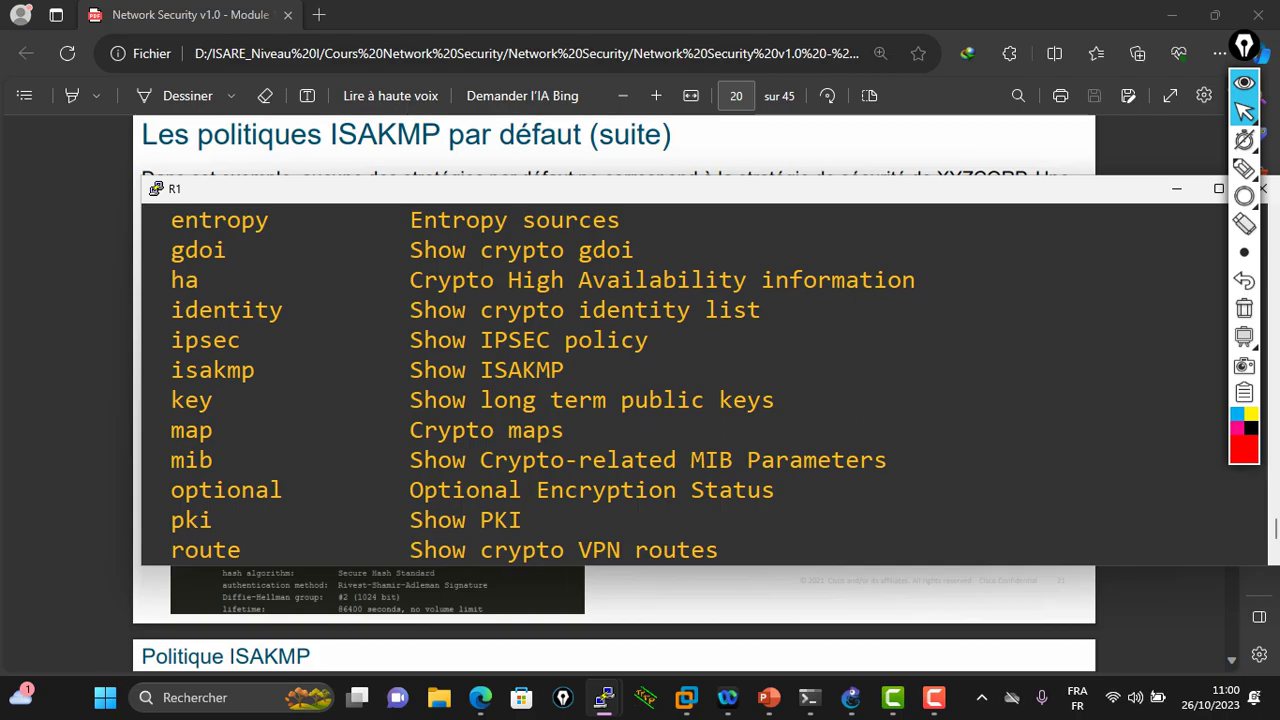
Complete the command as sh crypto isakmp on R1 and list its available options
{"action": "type", "text": "isea"}
{"action": "key", "text": "Tab"}
{"action": "key", "text": "BackSpace"}
{"action": "key", "text": "BackSpace"}
{"action": "key", "text": "Tab"}
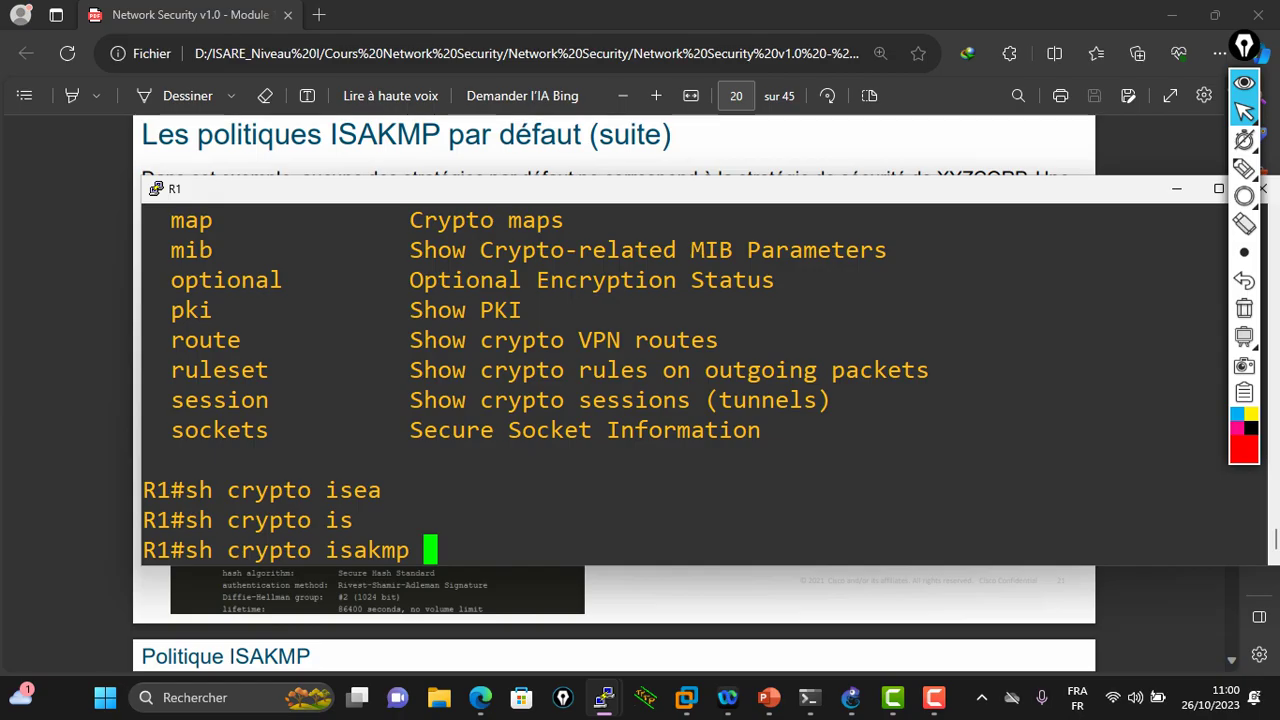
{"action": "type", "text": "?"}
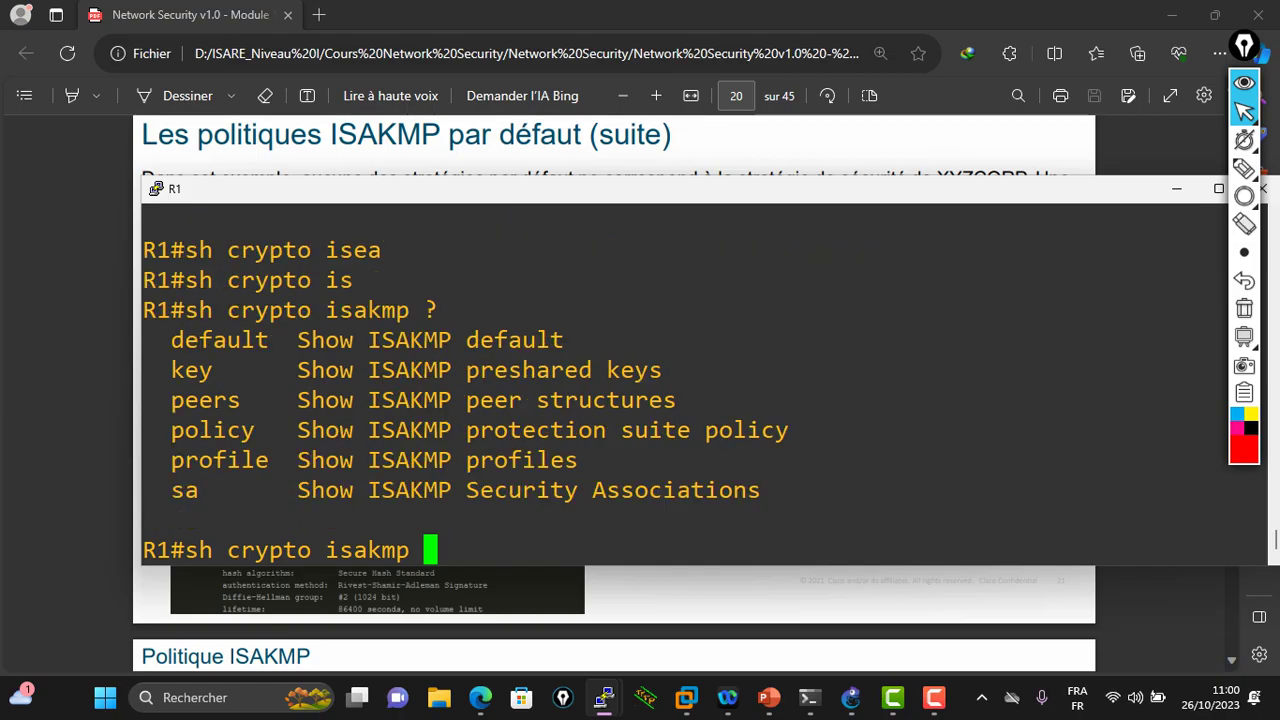
Display R1's ISAKMP policies with sh crypto isakmp policy, keep the slide's title readable, and quit the paged output
{"action": "type", "text": "po"}
{"action": "key", "text": "Tab"}
{"action": "type", "text": "?"}
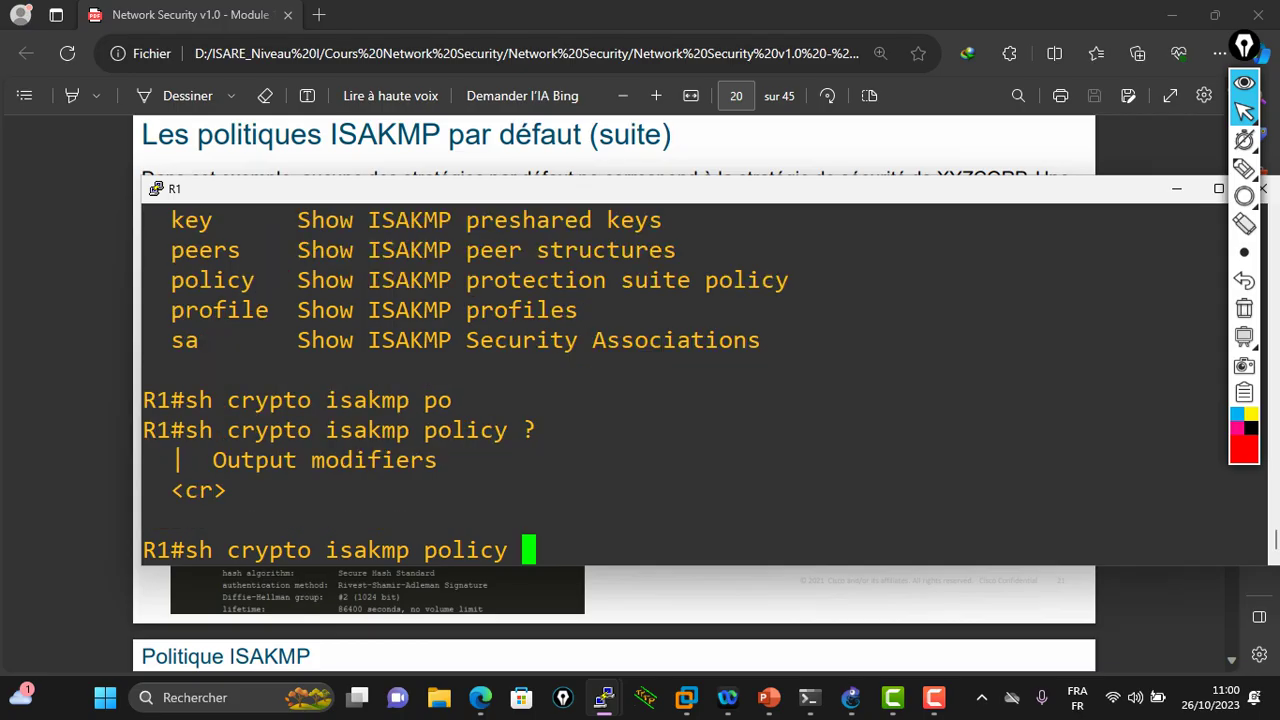
{"action": "key", "text": "Return"}
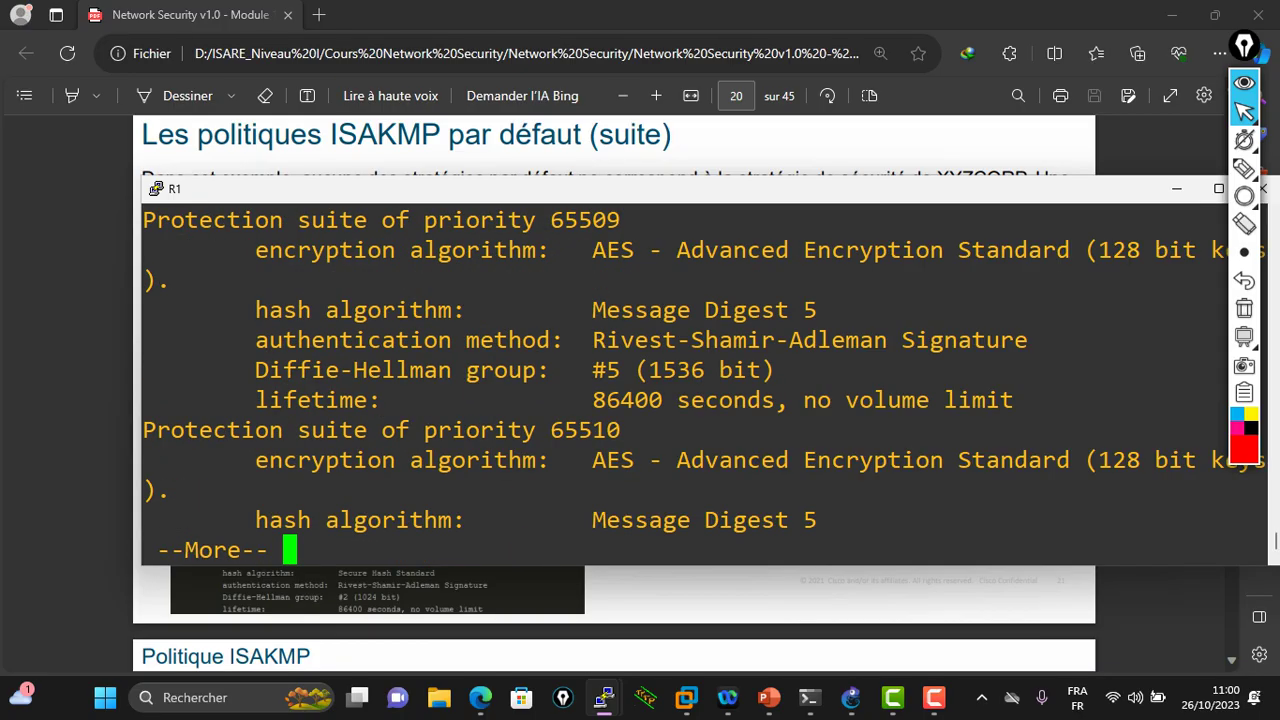
{"action": "left_click_drag", "start_coordinate": [600, 188], "coordinate": [575, 221]}
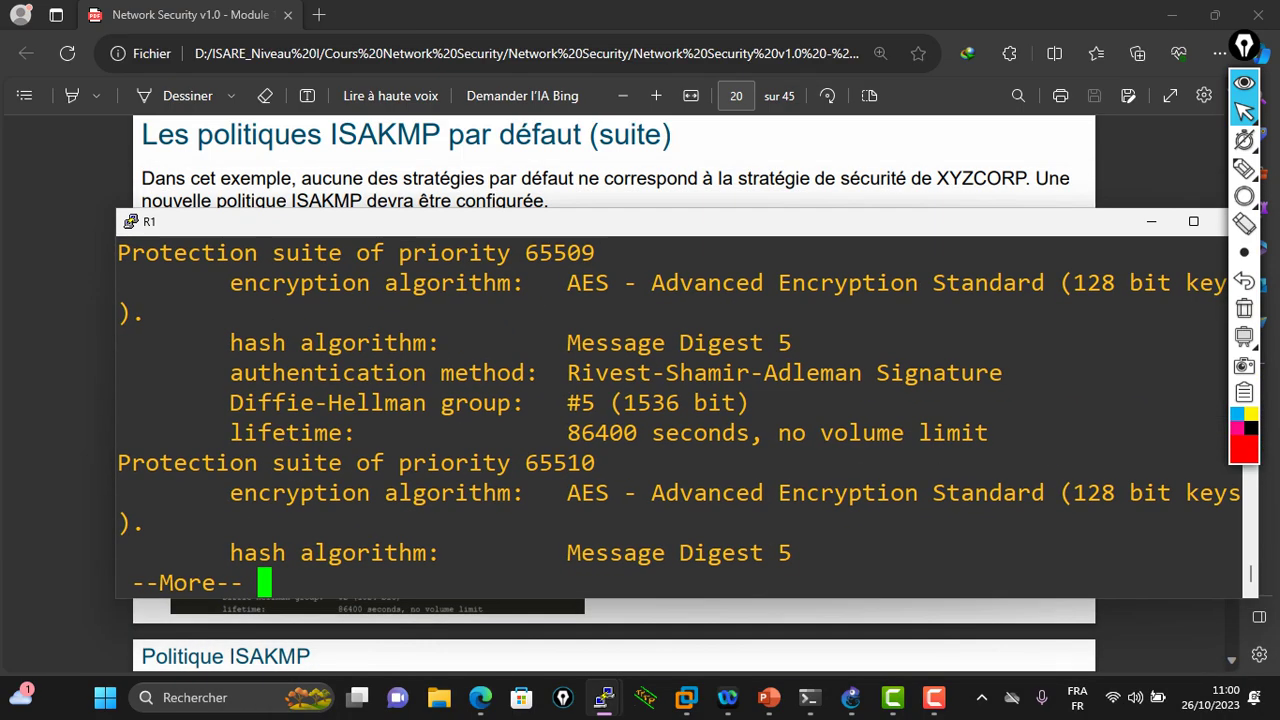
{"action": "key", "text": "q"}
Rework the previous command on R1 into sh crypto isakmp default policy and run it
{"action": "key", "text": "Up"}
{"action": "key", "text": "BackSpace"}
{"action": "key", "text": "BackSpace"}
{"action": "key", "text": "BackSpace"}
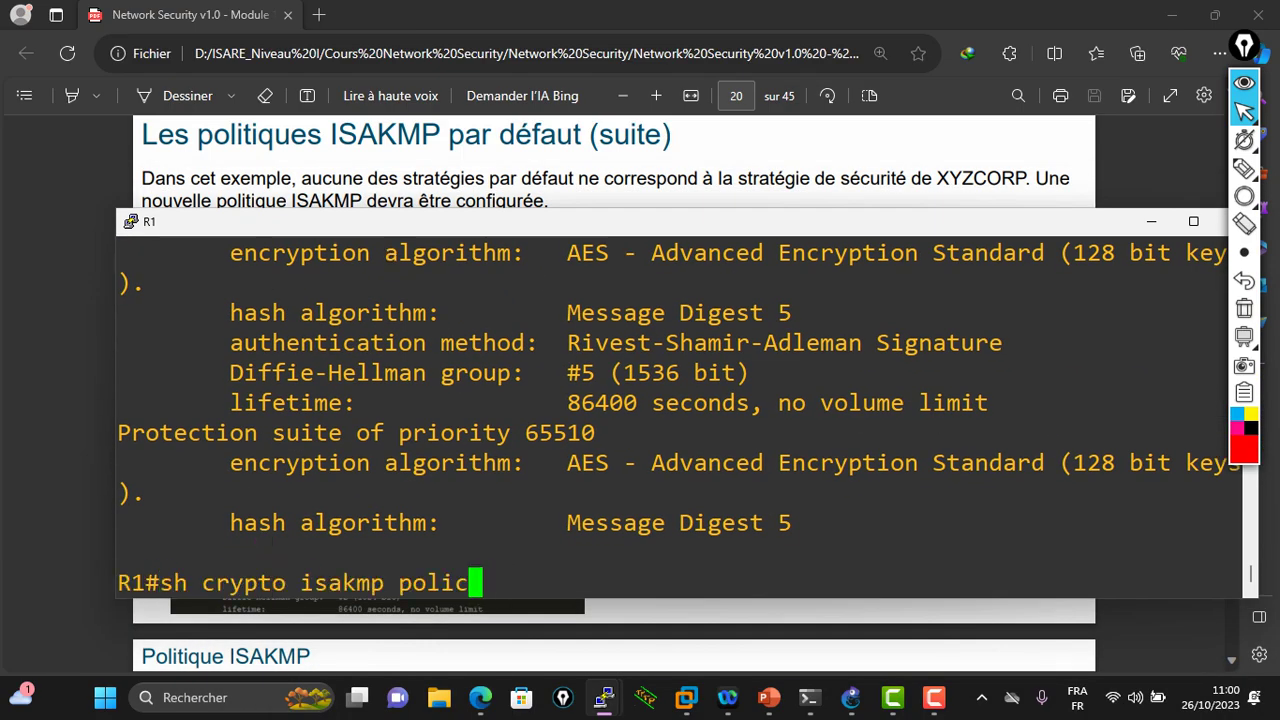
{"action": "key", "text": "BackSpace"}
{"action": "key", "text": "BackSpace"}
{"action": "key", "text": "BackSpace"}
{"action": "type", "text": "def"}
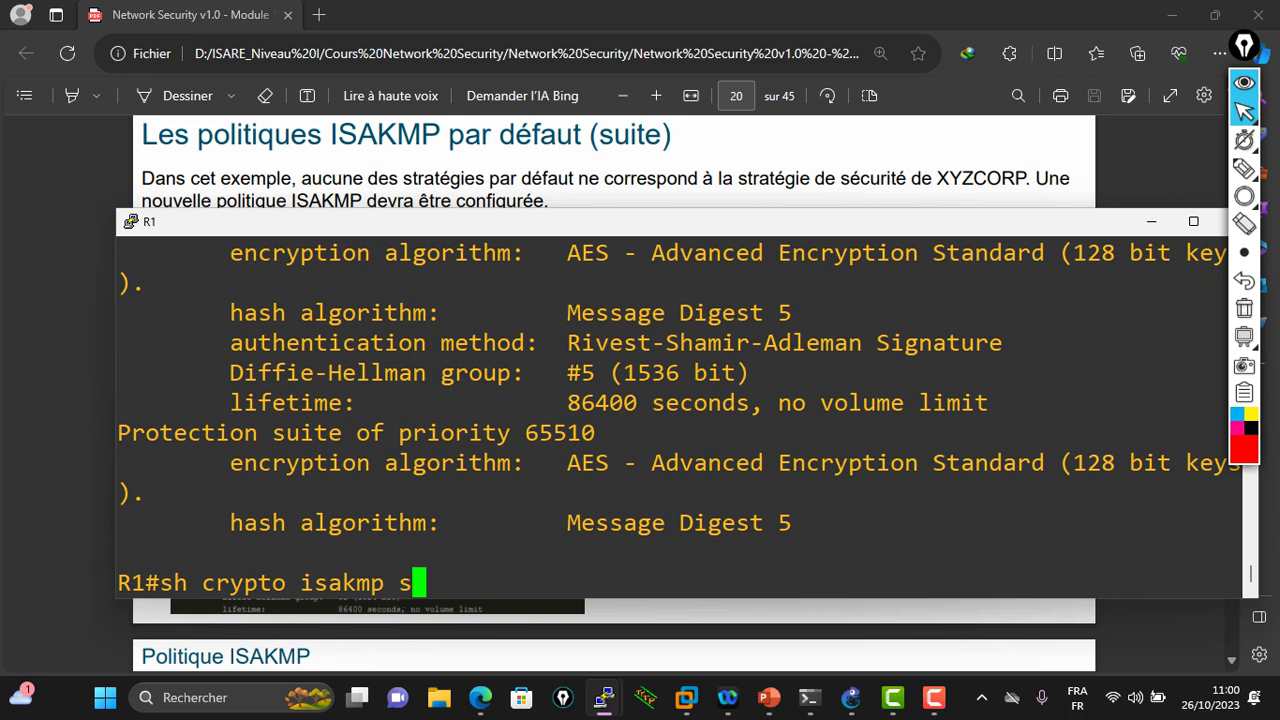
{"action": "key", "text": "Tab"}
{"action": "type", "text": "pol"}
{"action": "key", "text": "Tab"}
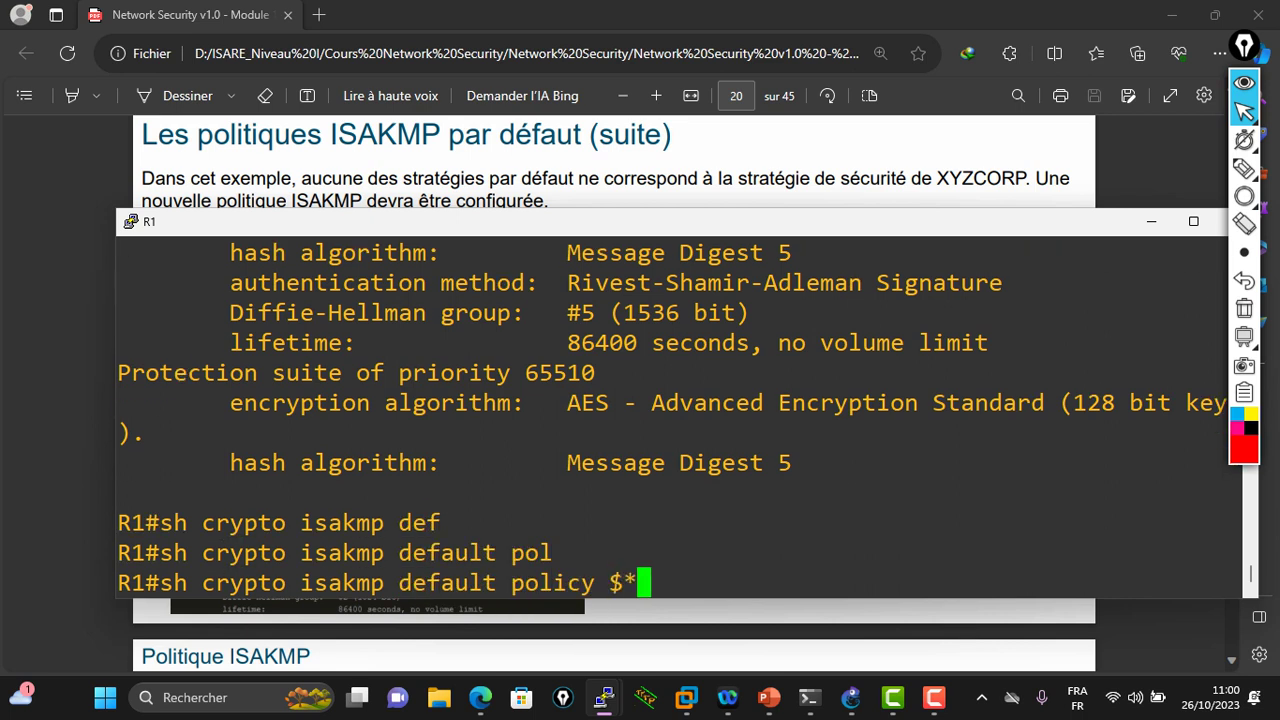
{"action": "key", "text": "Return"}
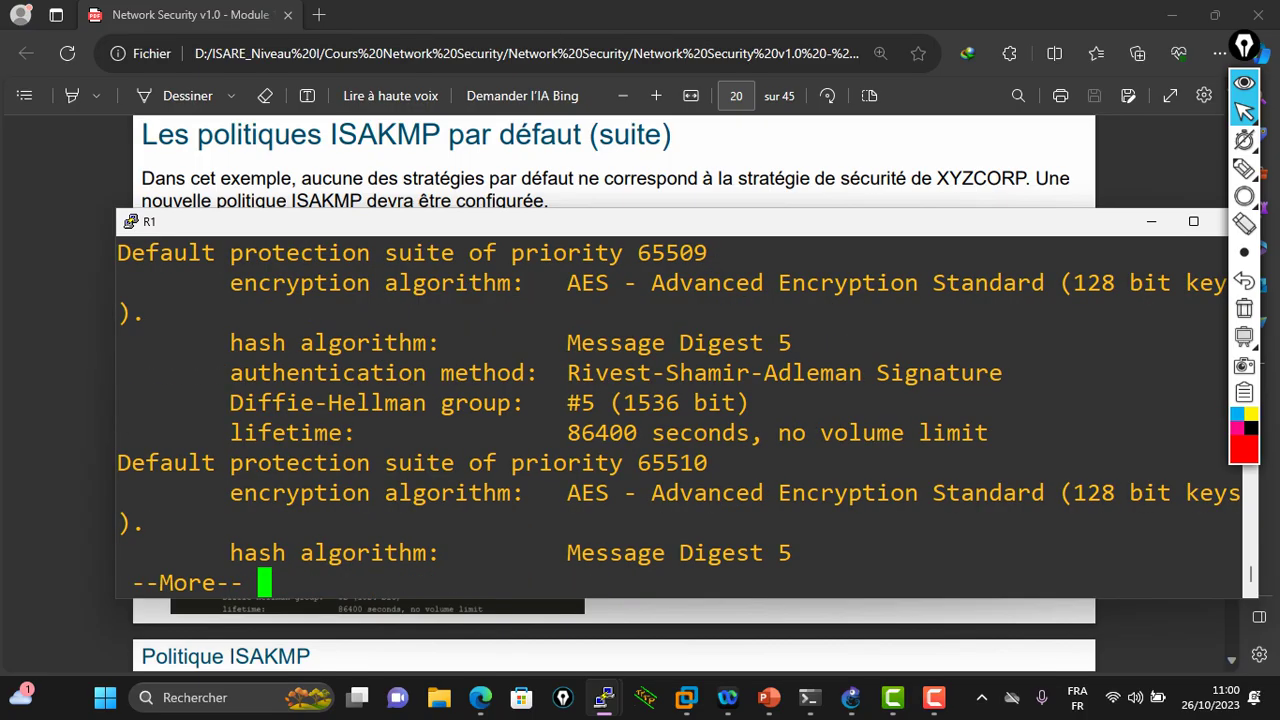
Enlarge the R1 console and compare the protection suites in the earlier policy output with those in the default policy output
{"action": "key", "text": "super+Up"}
{"action": "scroll", "coordinate": [640, 350], "scroll_direction": "up", "scroll_amount": 15}
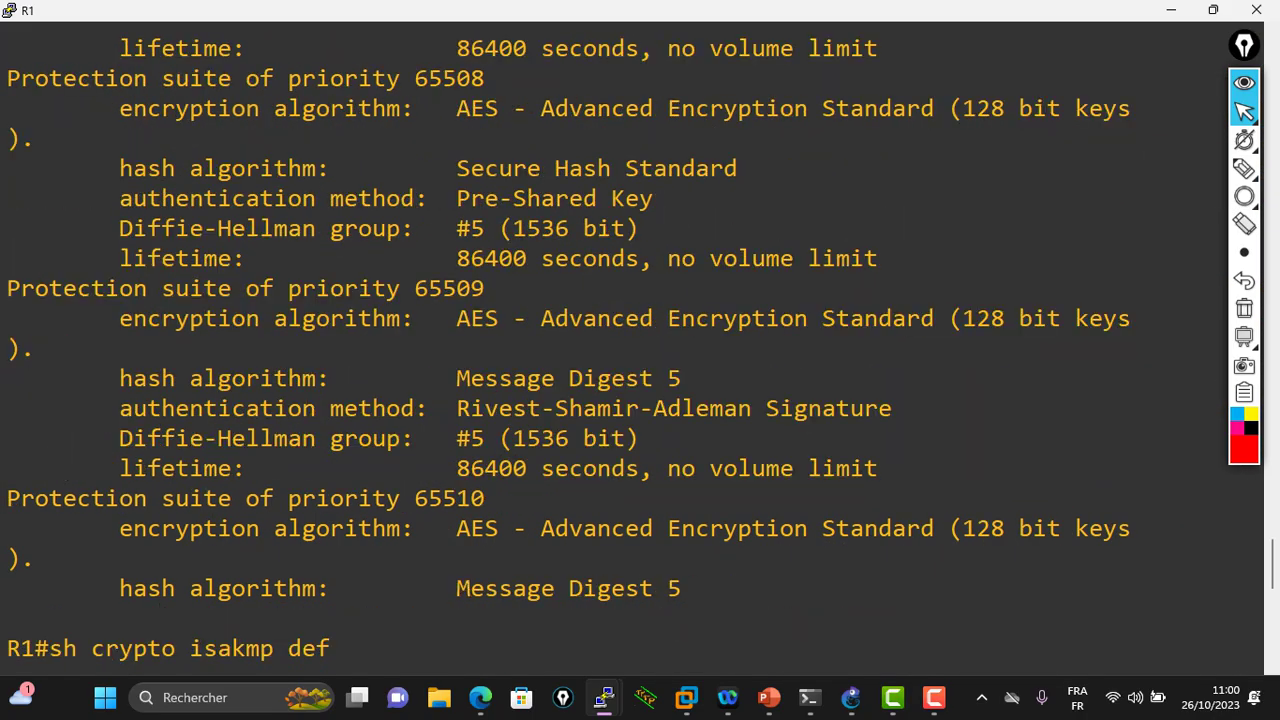
{"action": "scroll", "coordinate": [640, 350], "scroll_direction": "down", "scroll_amount": 7}
{"action": "left_click_drag", "start_coordinate": [119, 168], "coordinate": [456, 168]}
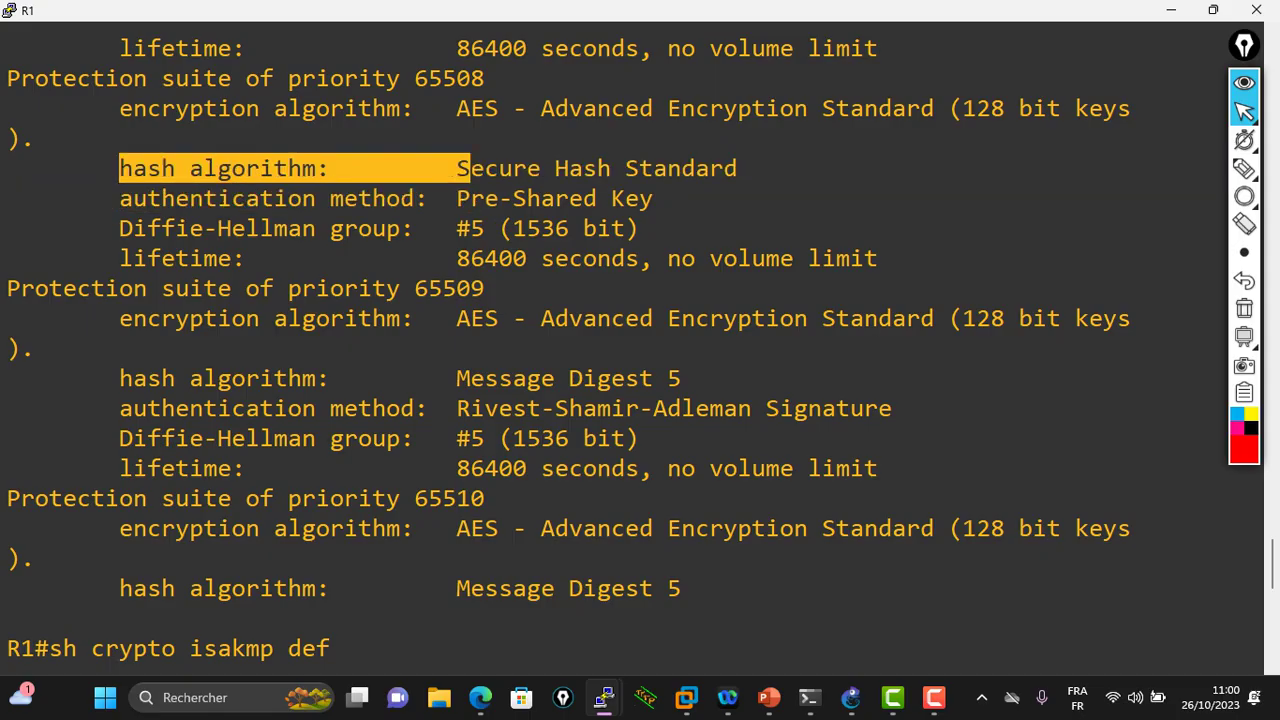
{"action": "left_click_drag", "start_coordinate": [8, 288], "coordinate": [246, 318]}
{"action": "left_click", "coordinate": [246, 318]}
{"action": "scroll", "coordinate": [246, 318], "scroll_direction": "down", "scroll_amount": 9}
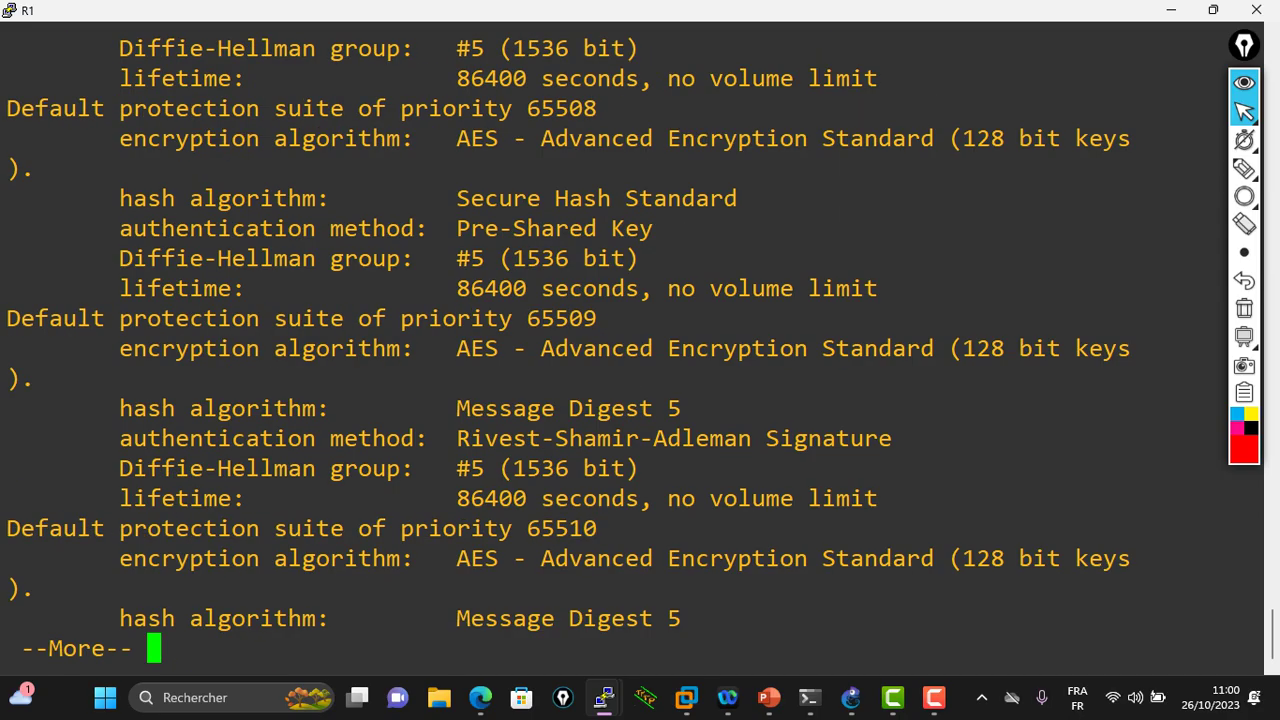
Page through the rest of R1's default ISAKMP policies and review the suites down to priority 65514
{"action": "double_click", "coordinate": [487, 288]}
{"action": "left_click", "coordinate": [487, 288]}
{"action": "key", "text": "space"}
{"action": "key", "text": "space"}
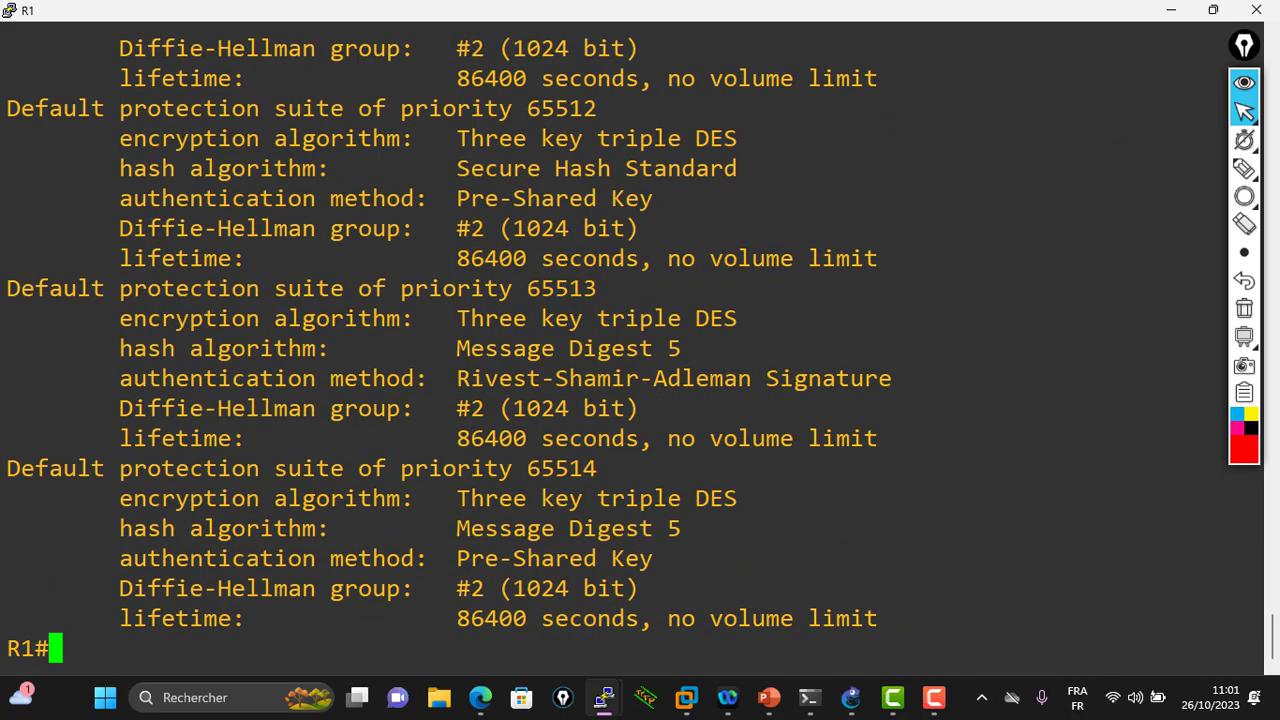
{"action": "left_click_drag", "start_coordinate": [300, 288], "coordinate": [565, 468]}
{"action": "left_click", "coordinate": [565, 468]}
{"action": "scroll", "coordinate": [640, 340], "scroll_direction": "up", "scroll_amount": 10}
{"action": "scroll", "coordinate": [640, 340], "scroll_direction": "down", "scroll_amount": 10}
Restore the R1 console to its smaller size, put it away and show the slide on the syntax for a new ISAKMP policy
{"action": "left_click", "coordinate": [1213, 10]}
{"action": "left_click_drag", "start_coordinate": [900, 221], "coordinate": [913, 192]}
{"action": "left_click", "coordinate": [1163, 193]}
{"action": "scroll", "coordinate": [614, 390], "scroll_direction": "down", "scroll_amount": 5}
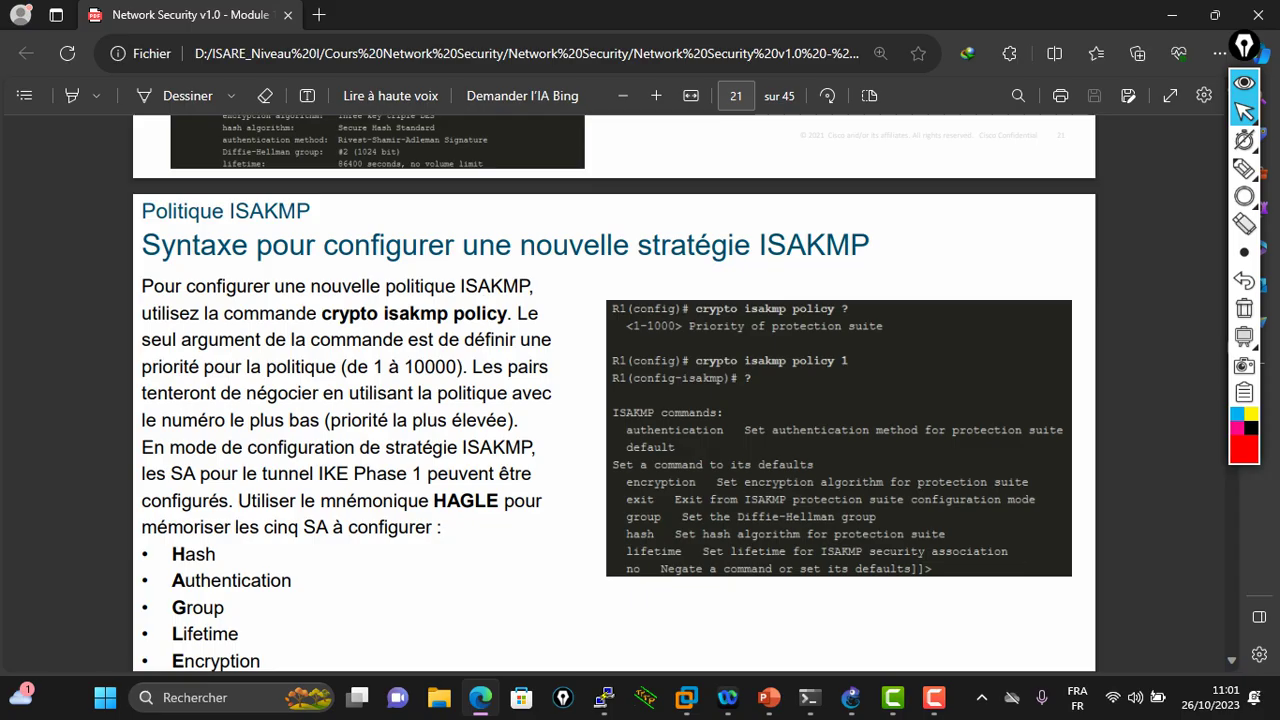
Return to R1's console over the GNS3 topology, enter global configuration mode and list the crypto isakmp options
{"action": "left_click", "coordinate": [851, 697]}
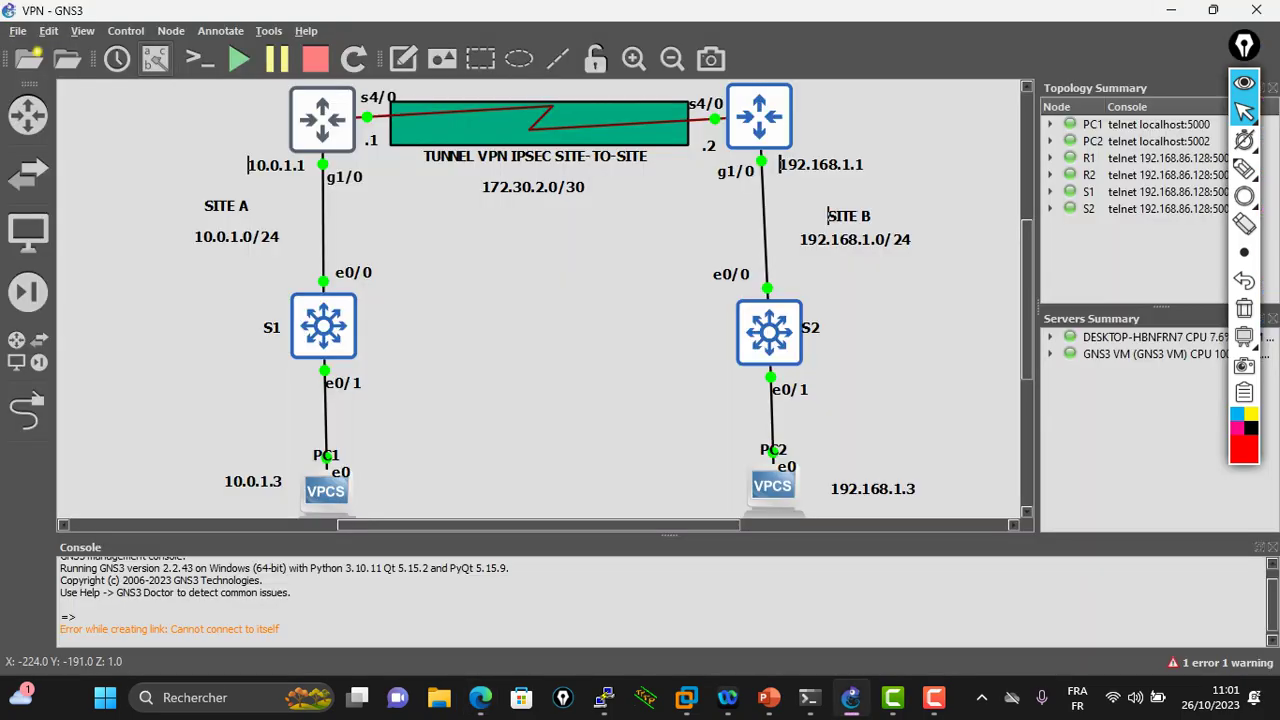
{"action": "key", "text": "alt+Tab"}
{"action": "type", "text": "conf t"}
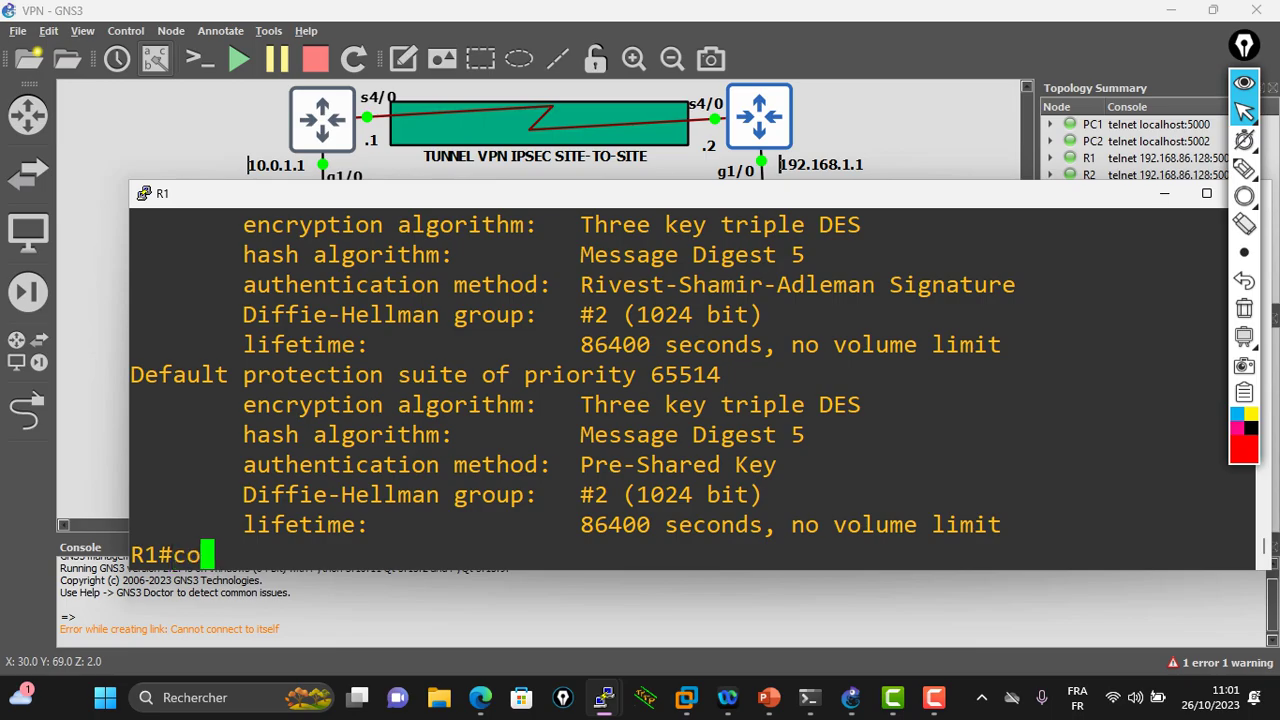
{"action": "key", "text": "Return"}
{"action": "type", "text": "cry"}
{"action": "key", "text": "Tab"}
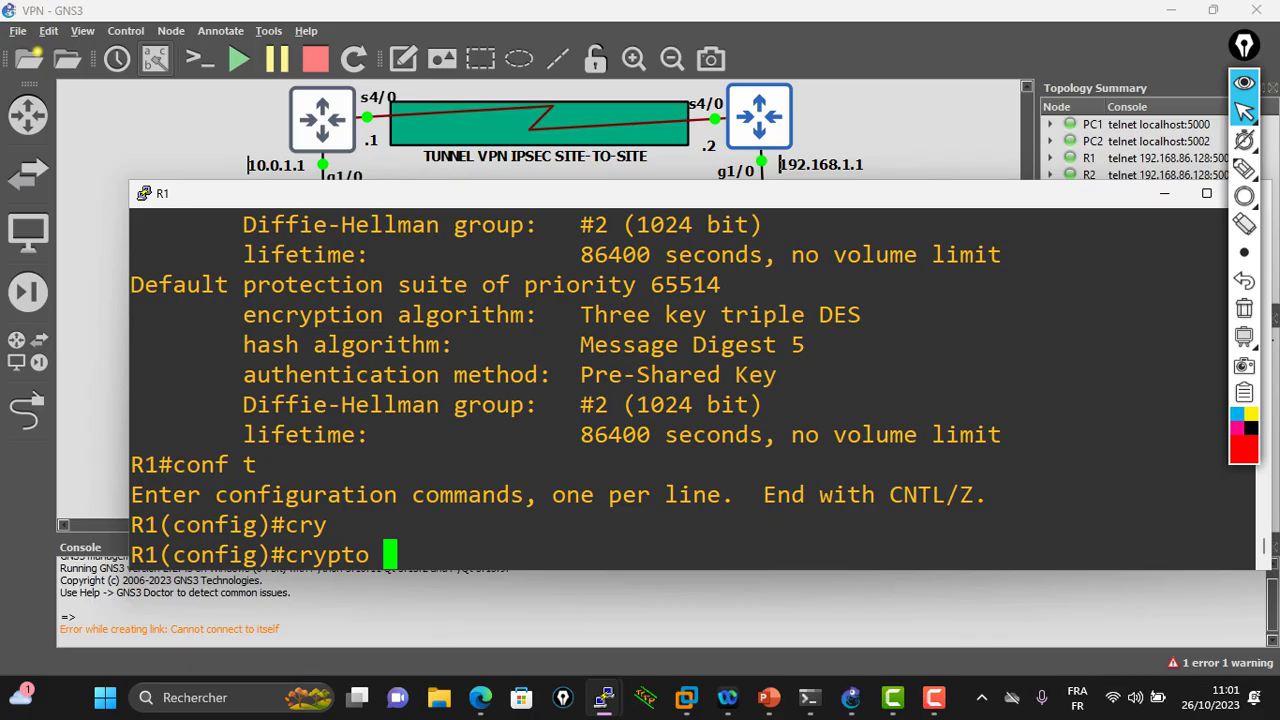
{"action": "type", "text": "isa"}
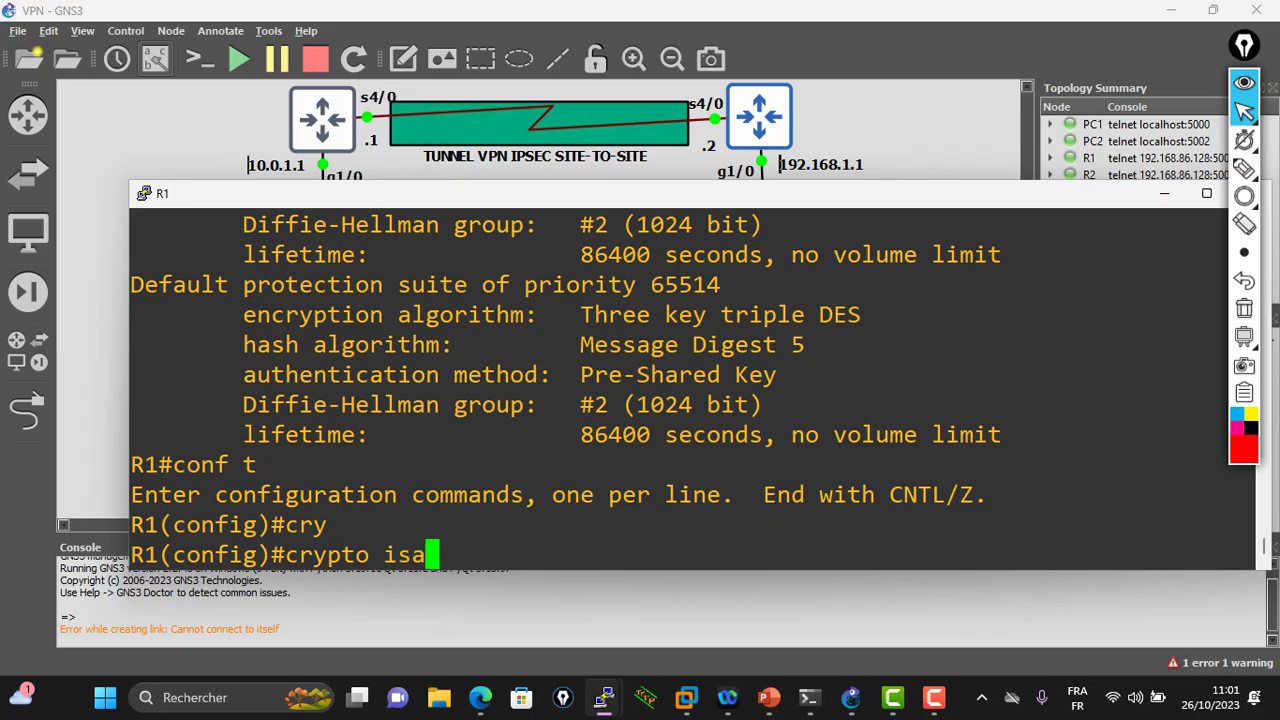
{"action": "key", "text": "Tab"}
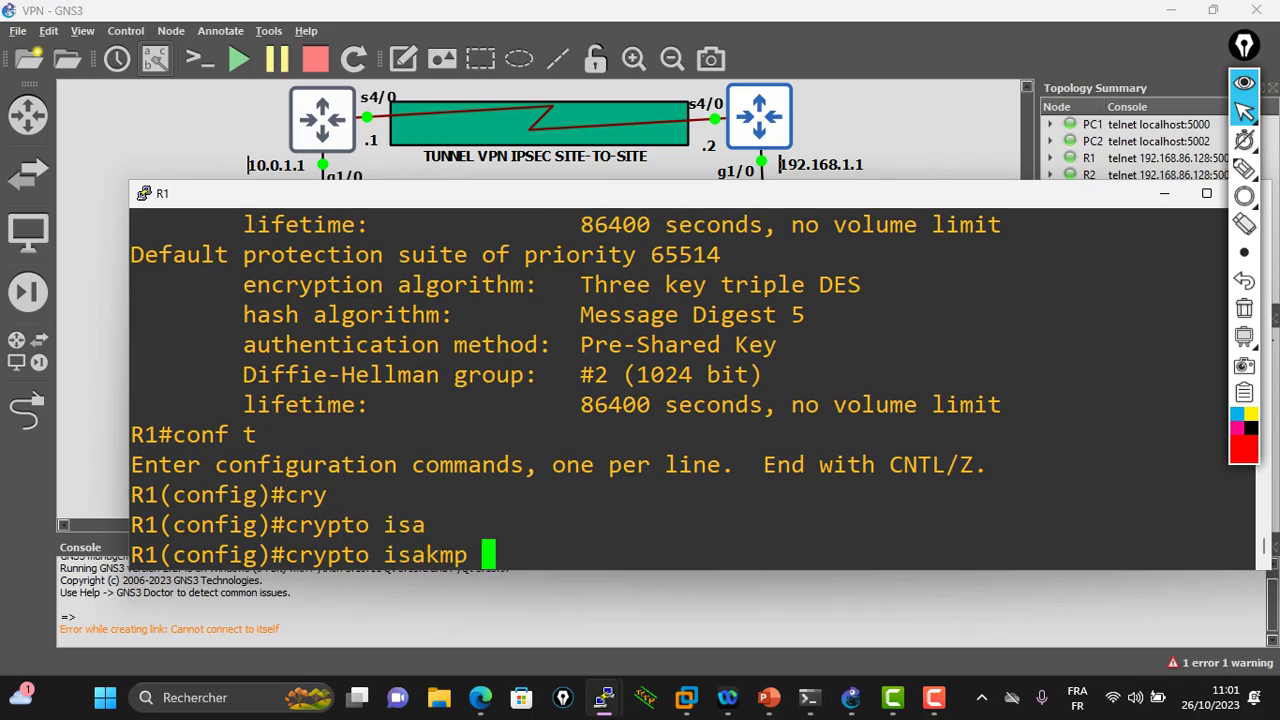
{"action": "type", "text": "?"}
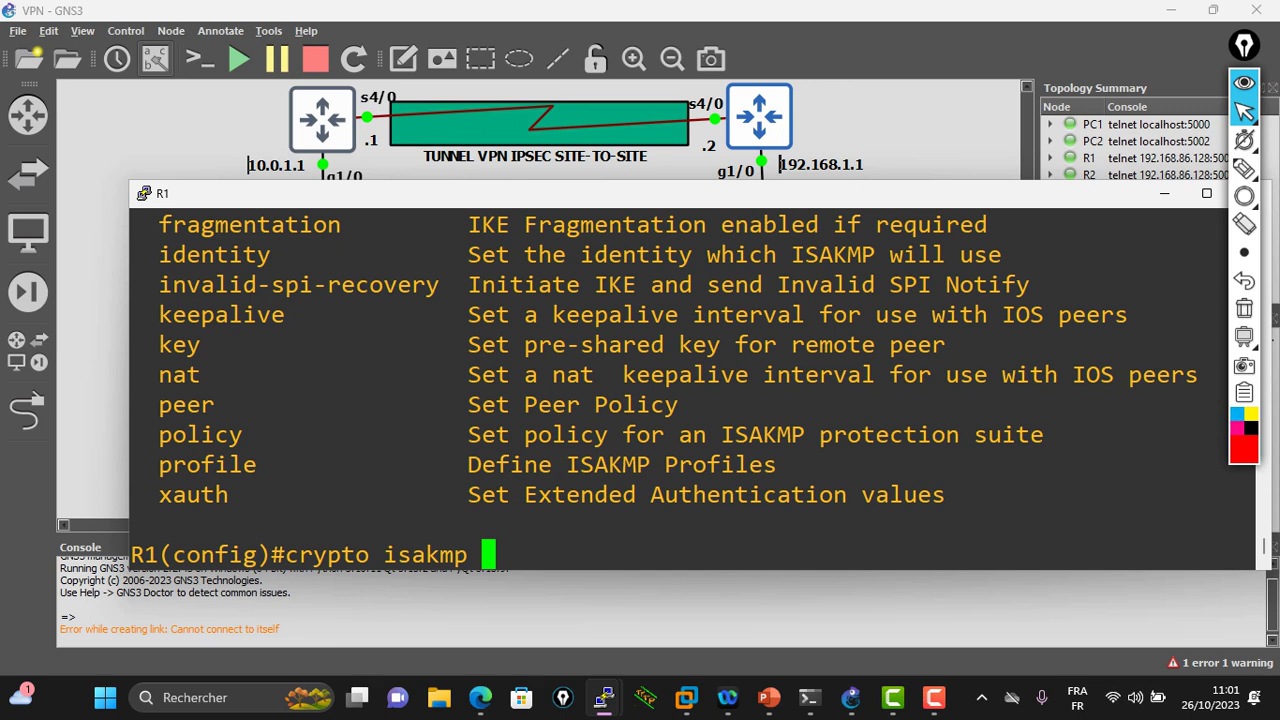
Check the allowed priority range for crypto isakmp policy on R1 and create the policy with priority 1
{"action": "type", "text": "po"}
{"action": "key", "text": "Tab"}
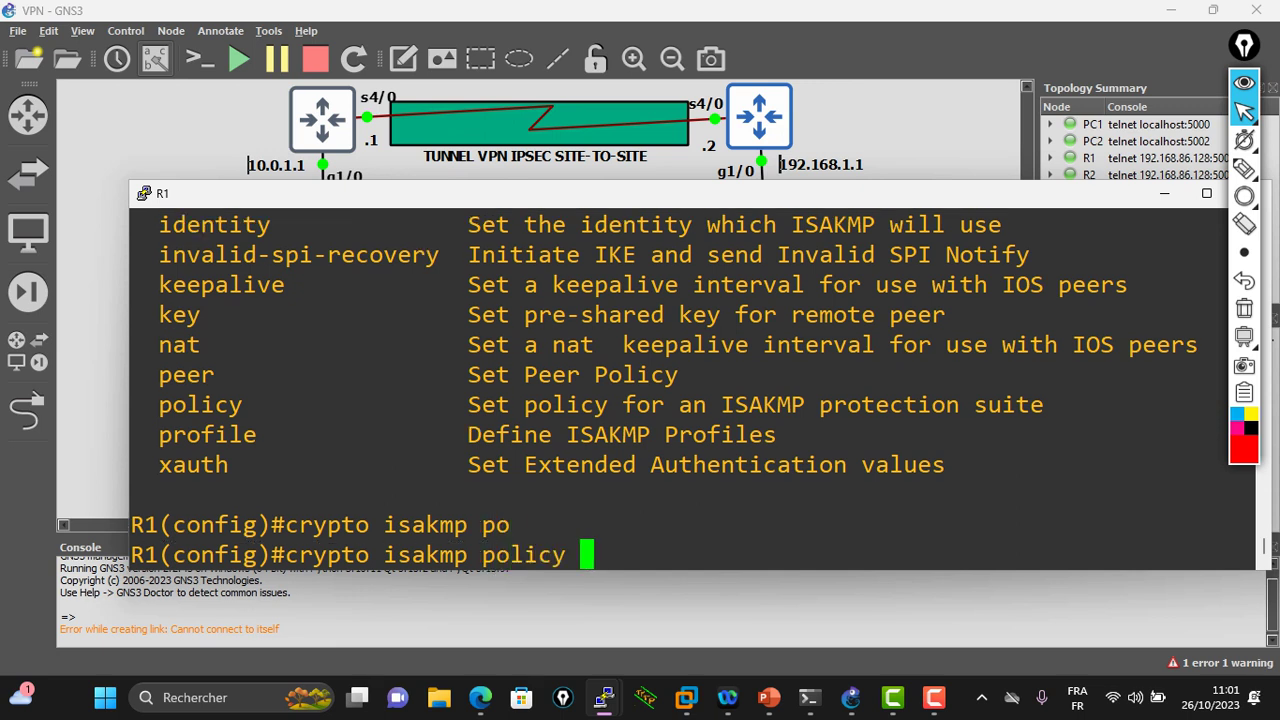
{"action": "type", "text": "?"}
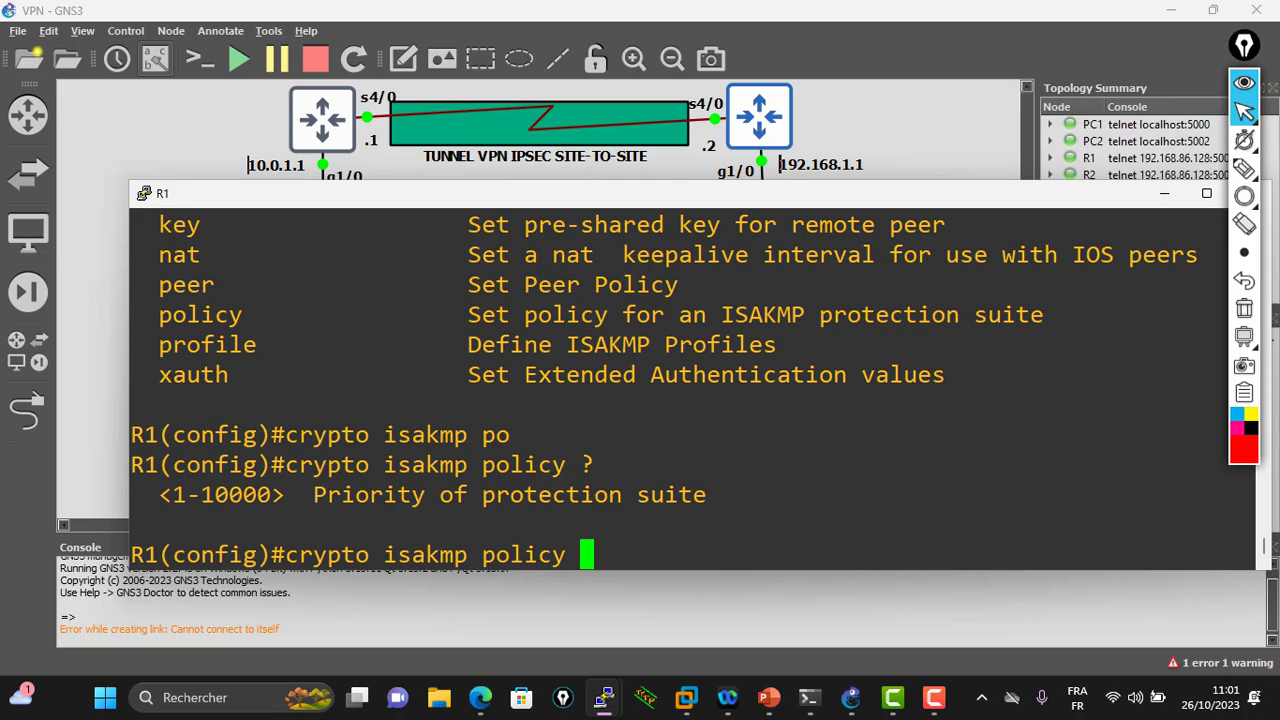
{"action": "left_click_drag", "start_coordinate": [173, 494], "coordinate": [285, 494]}
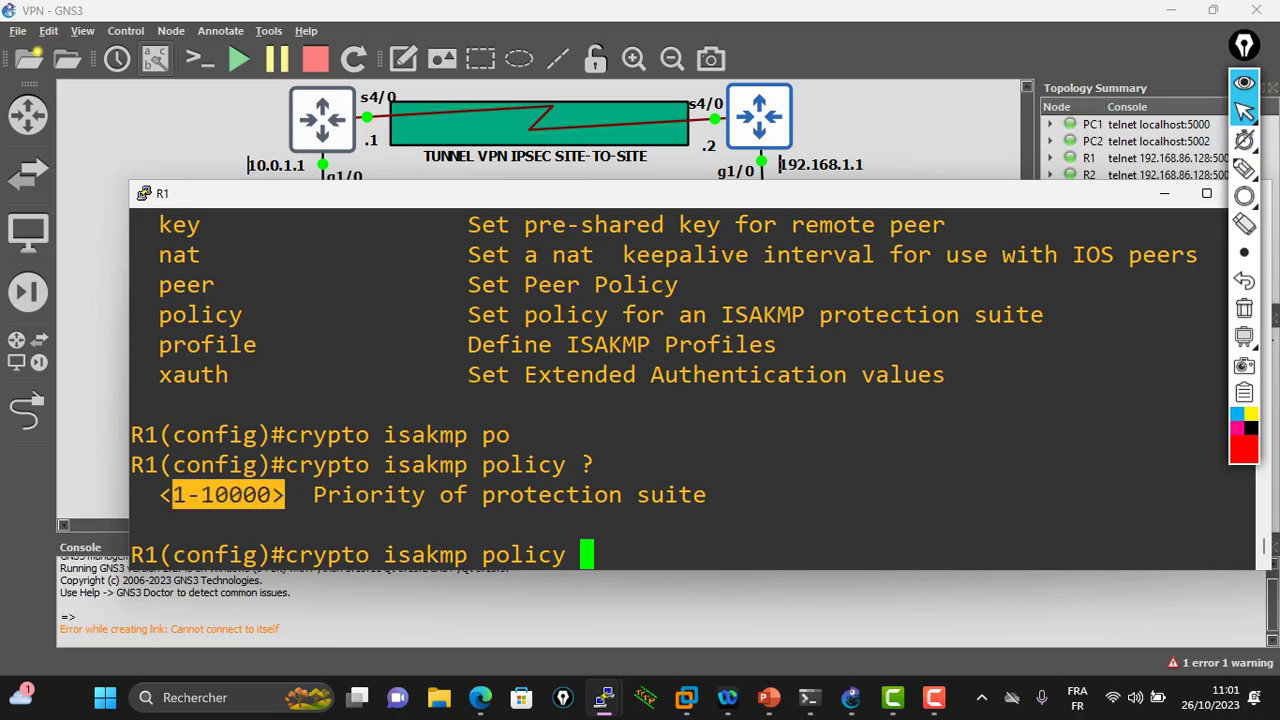
{"action": "type", "text": "1"}
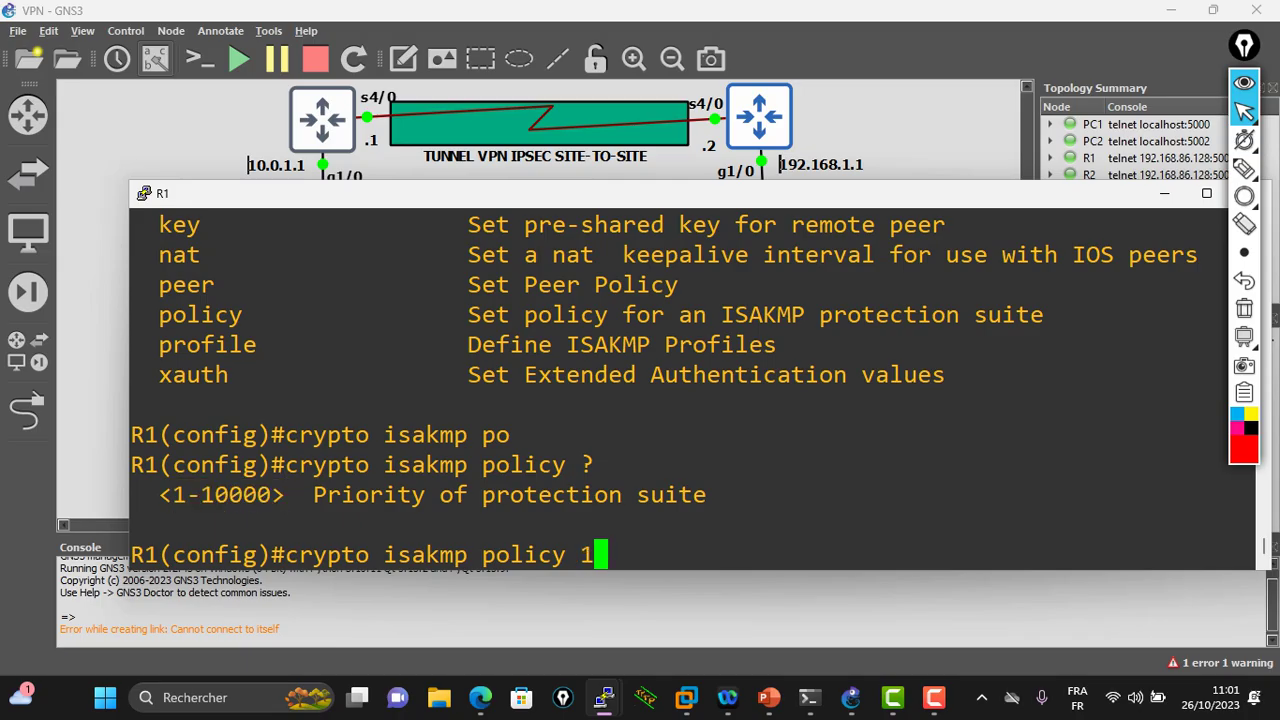
{"action": "key", "text": "Return"}
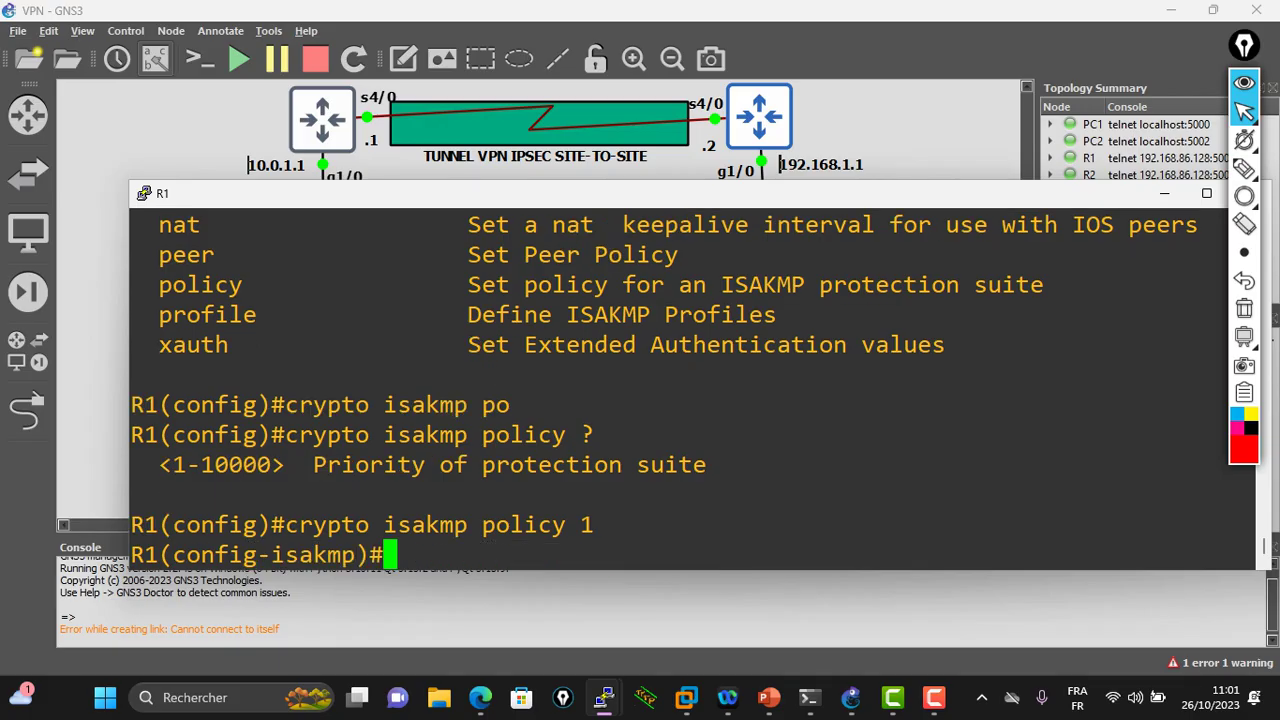
Consult the slide "Configuration de la politique ISAKMP" for the required SA settings and return to the R1 console
{"action": "key", "text": "alt+Tab"}
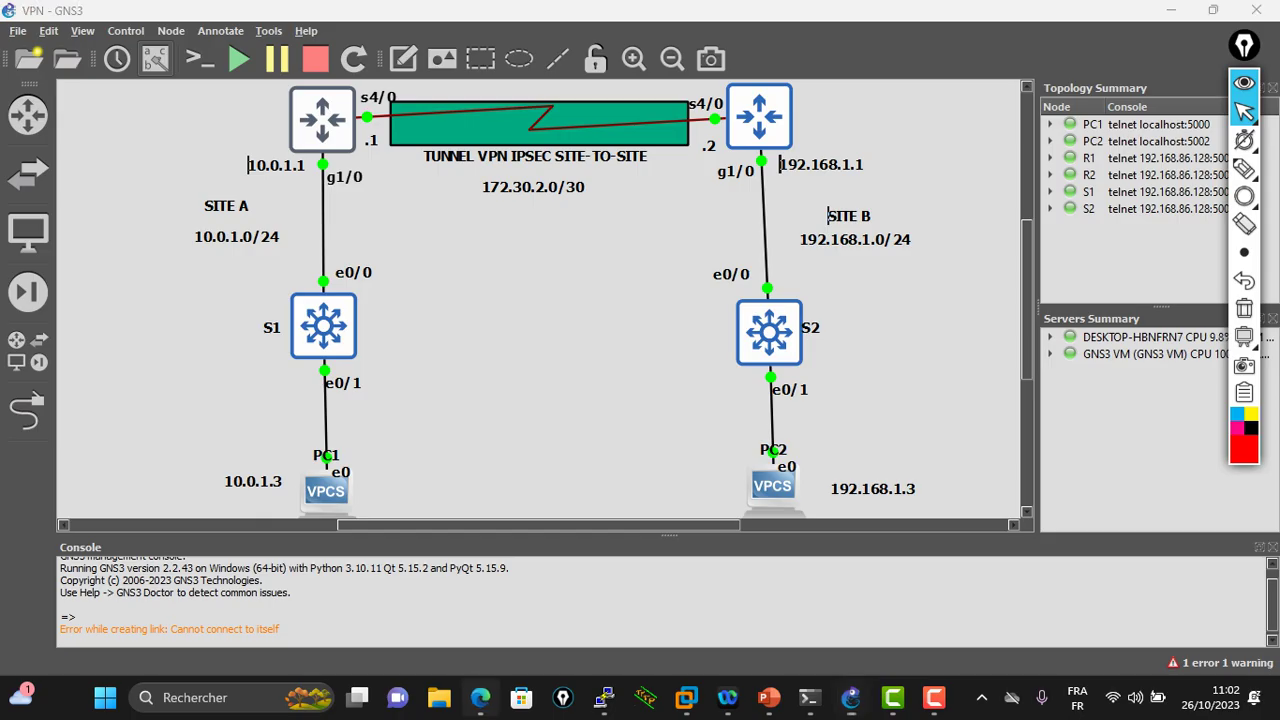
{"action": "left_click", "coordinate": [480, 697]}
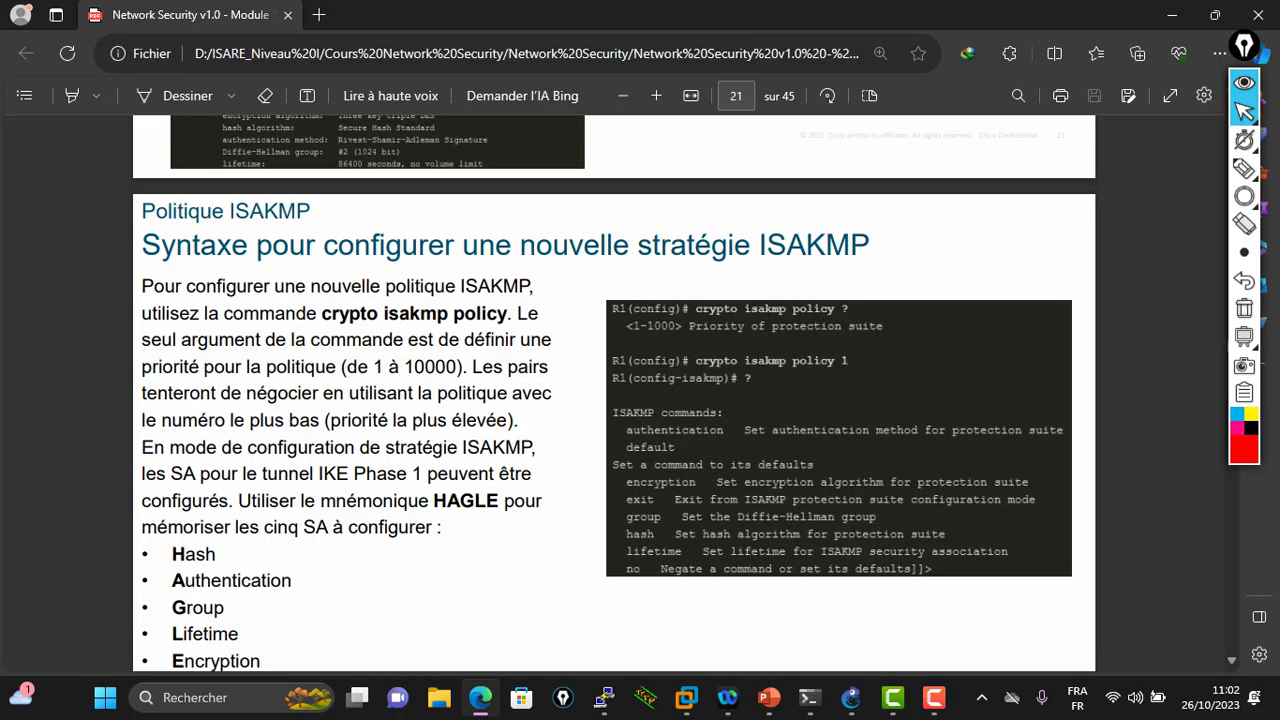
{"action": "key", "text": "Right"}
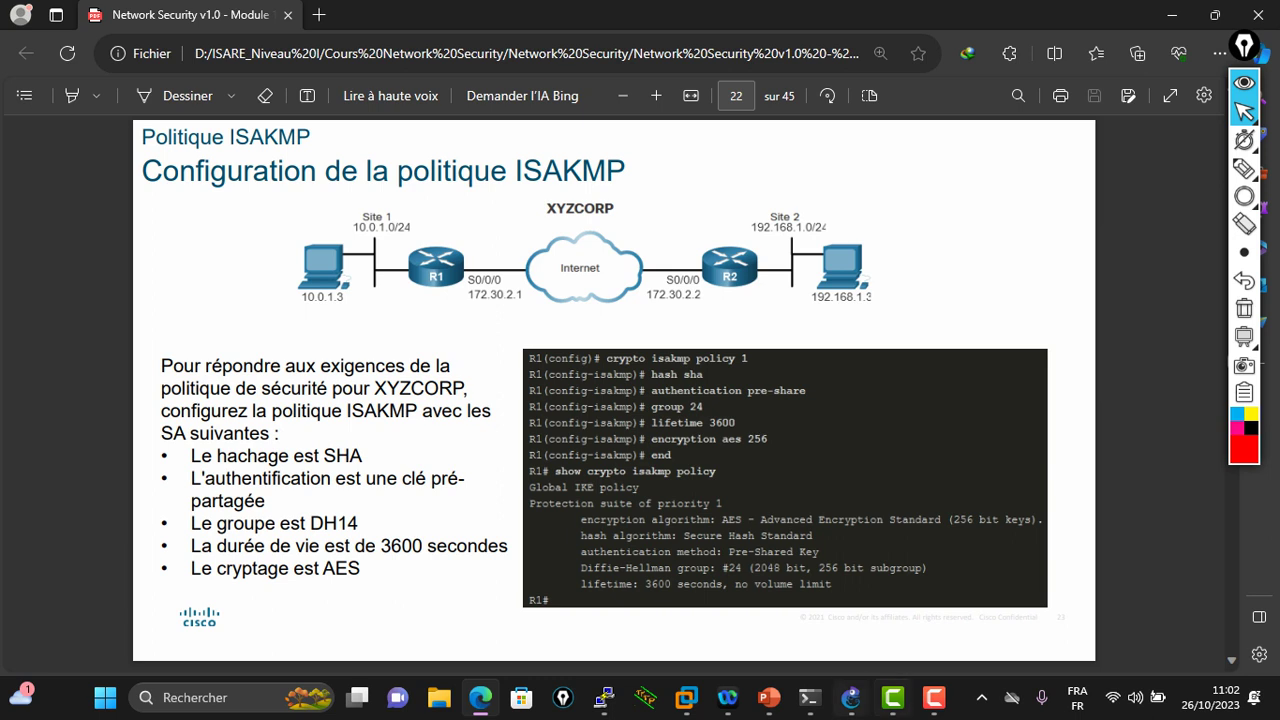
{"action": "mouse_move", "coordinate": [603, 697]}
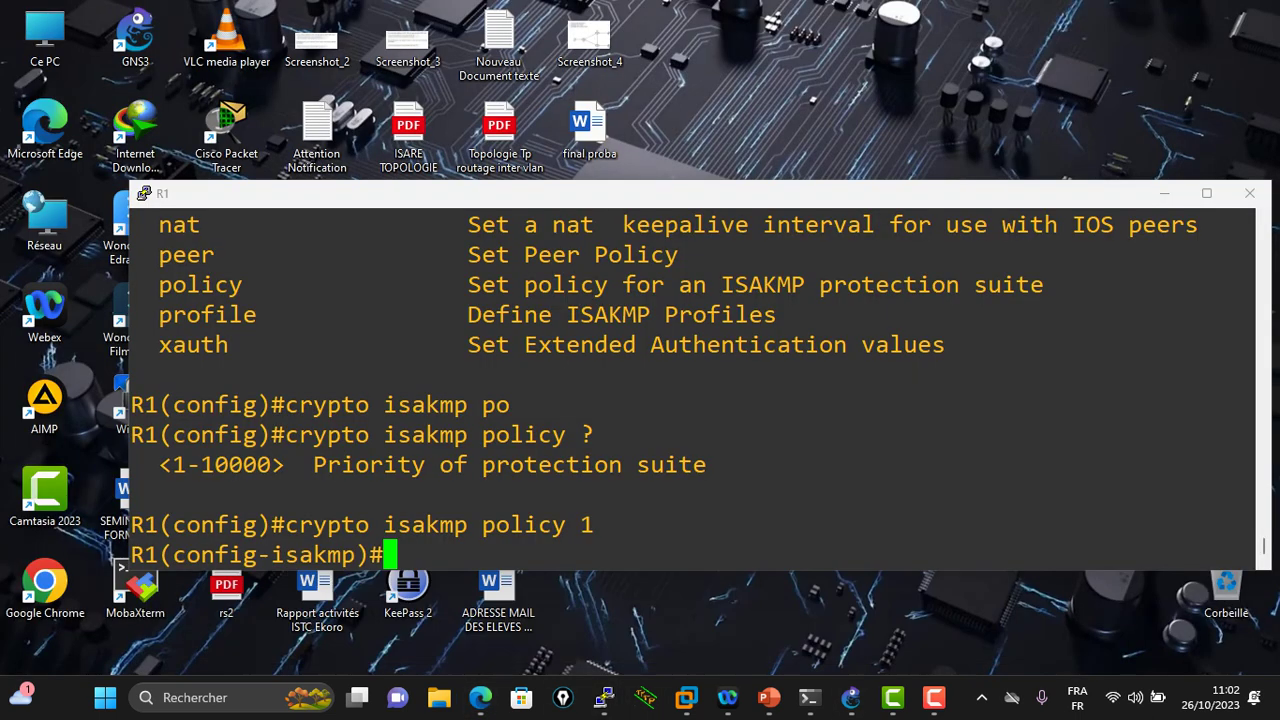
{"action": "left_click", "coordinate": [705, 612]}
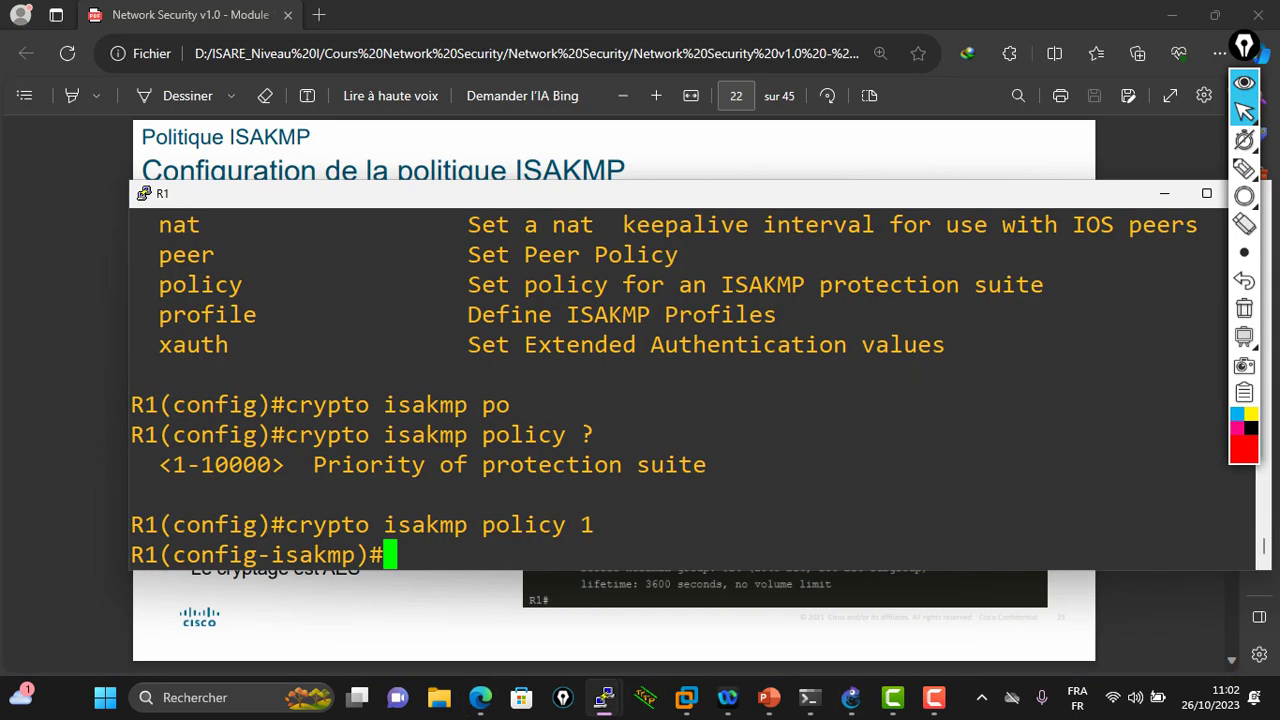
Start the hash command in R1's ISAKMP policy 1 and list the available hash algorithms
{"action": "type", "text": "ah"}
{"action": "key", "text": "Tab"}
{"action": "key", "text": "BackSpace"}
{"action": "key", "text": "BackSpace"}
{"action": "type", "text": "ha"}
{"action": "key", "text": "Tab"}
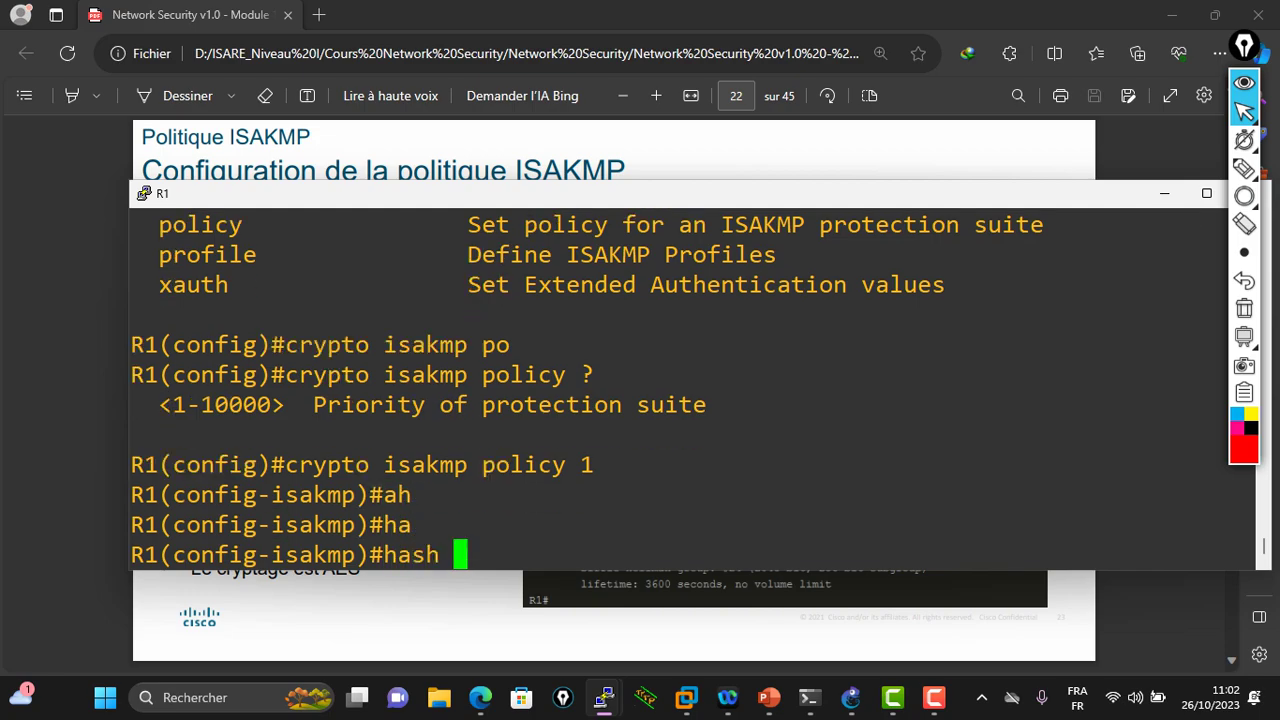
{"action": "type", "text": "?"}
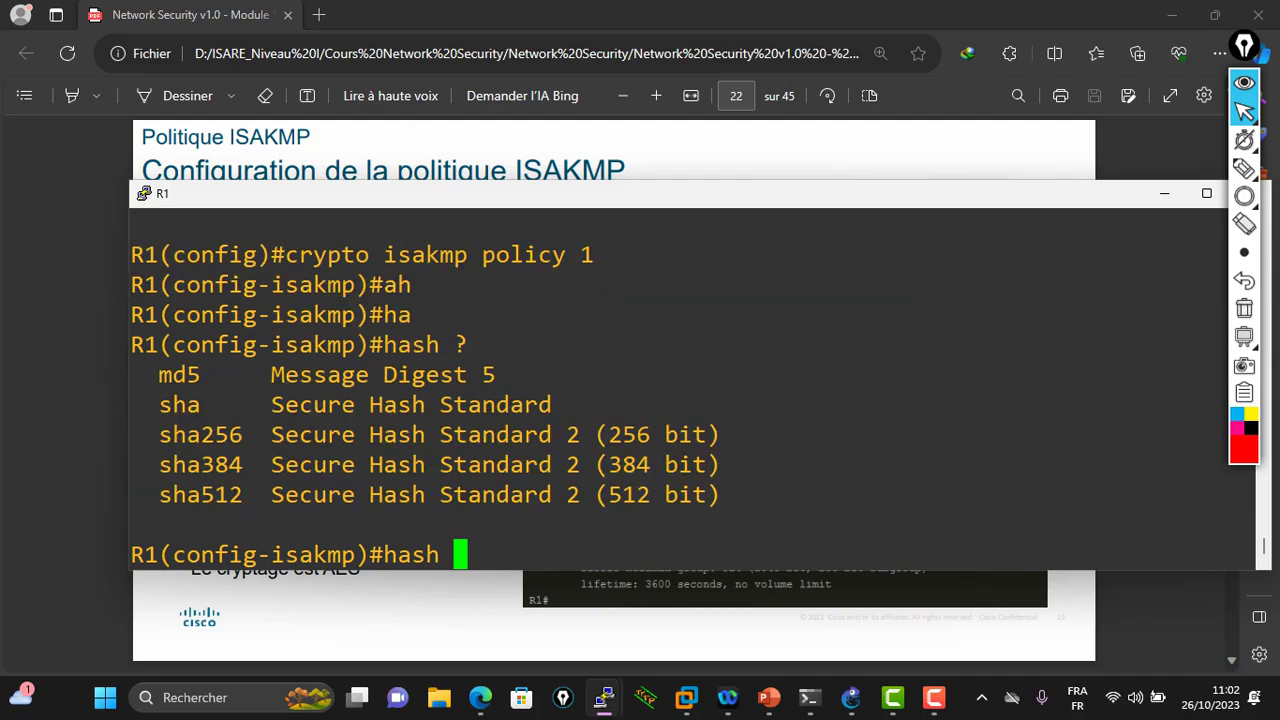
Go over the listed hash algorithms, set the hash of R1's ISAKMP policy 1 to sha, and return to the configuration slide
{"action": "double_click", "coordinate": [179, 374]}
{"action": "double_click", "coordinate": [179, 405]}
{"action": "double_click", "coordinate": [200, 435]}
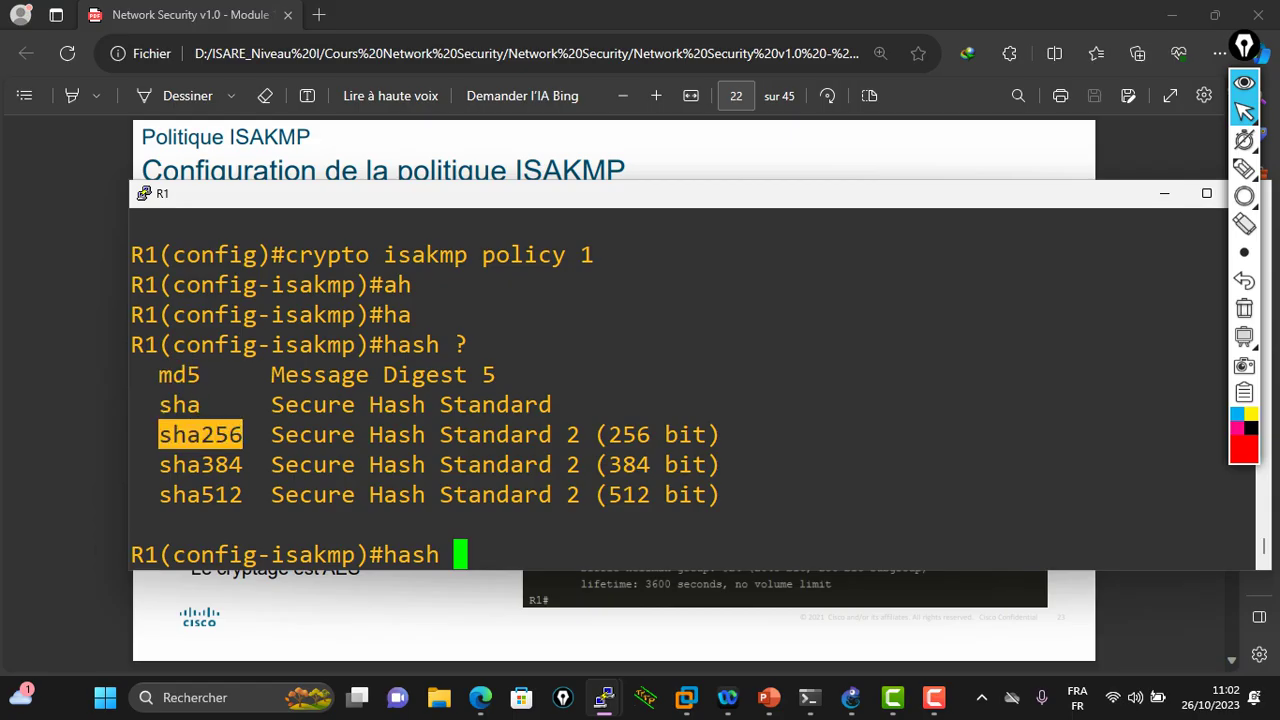
{"action": "double_click", "coordinate": [200, 465]}
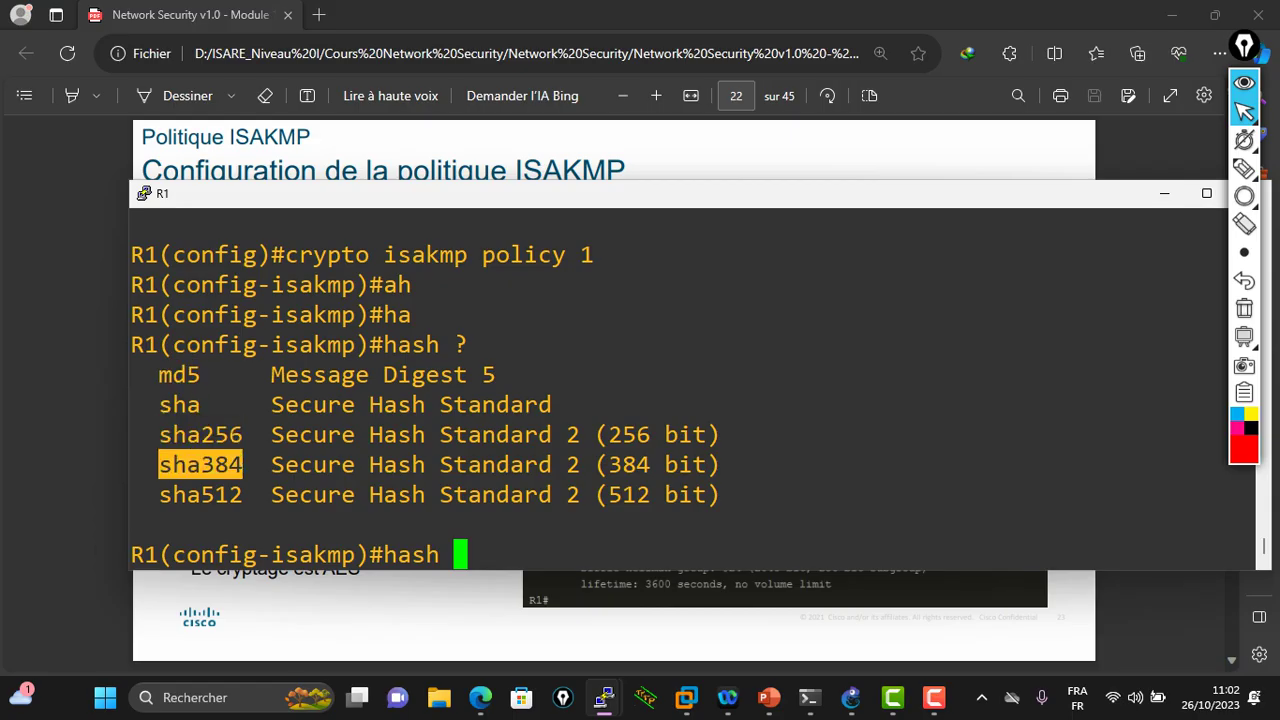
{"action": "double_click", "coordinate": [200, 495]}
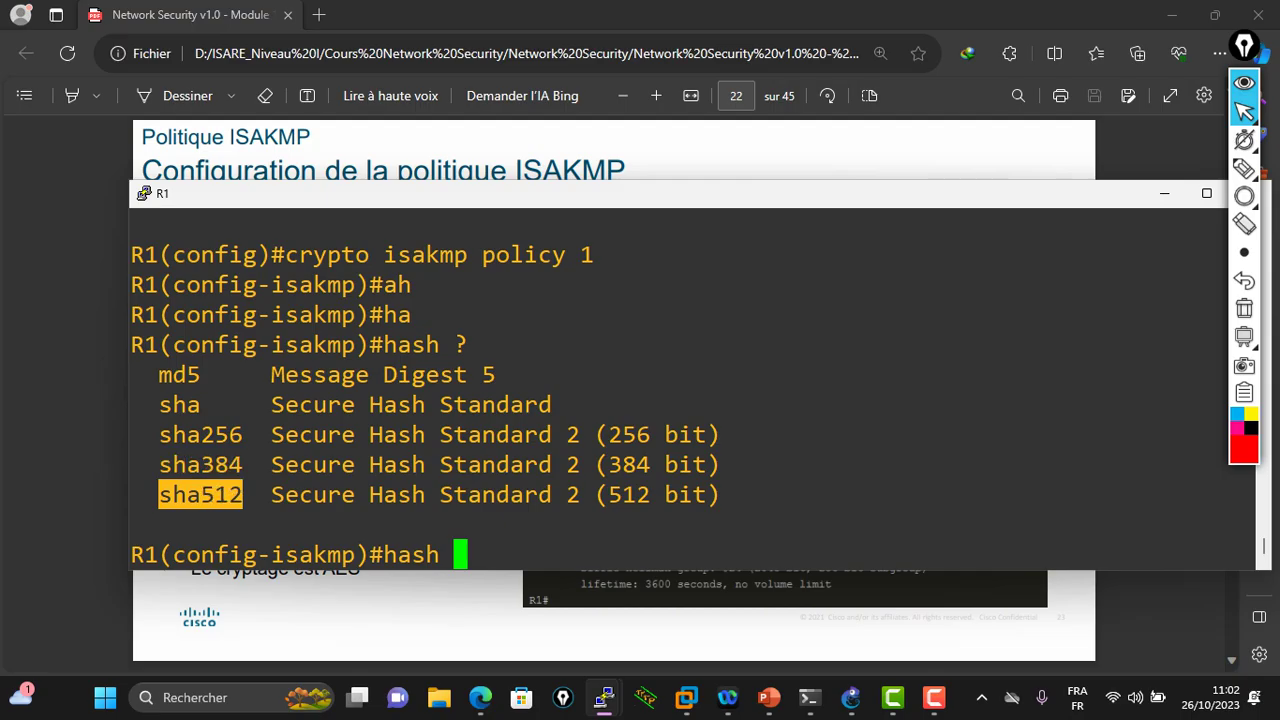
{"action": "double_click", "coordinate": [179, 405]}
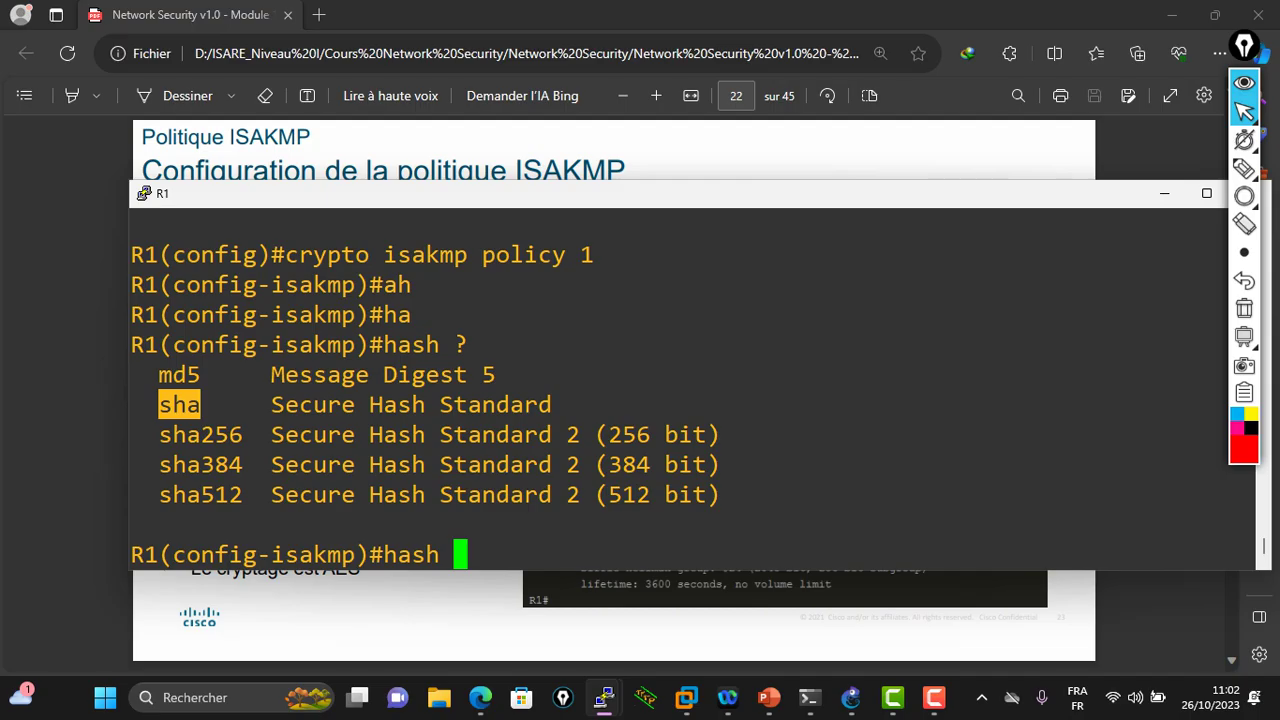
{"action": "type", "text": "sha"}
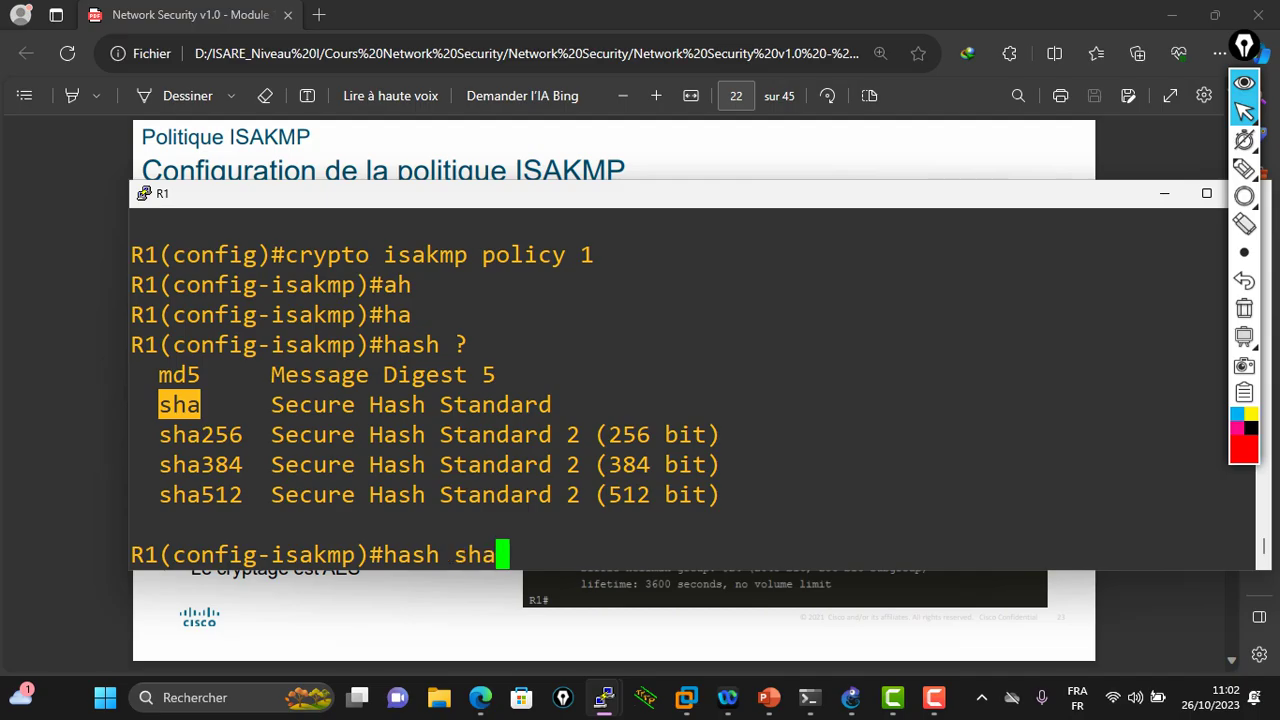
{"action": "key", "text": "Return"}
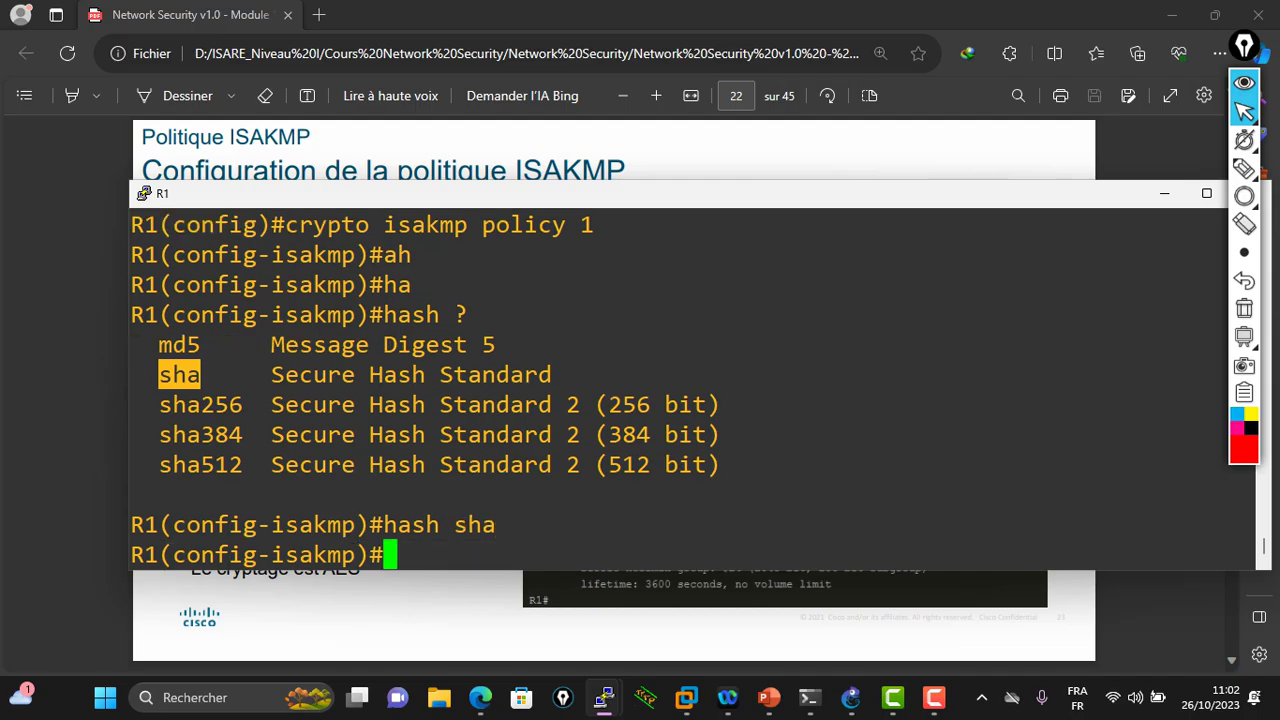
{"action": "key", "text": "alt+Tab"}
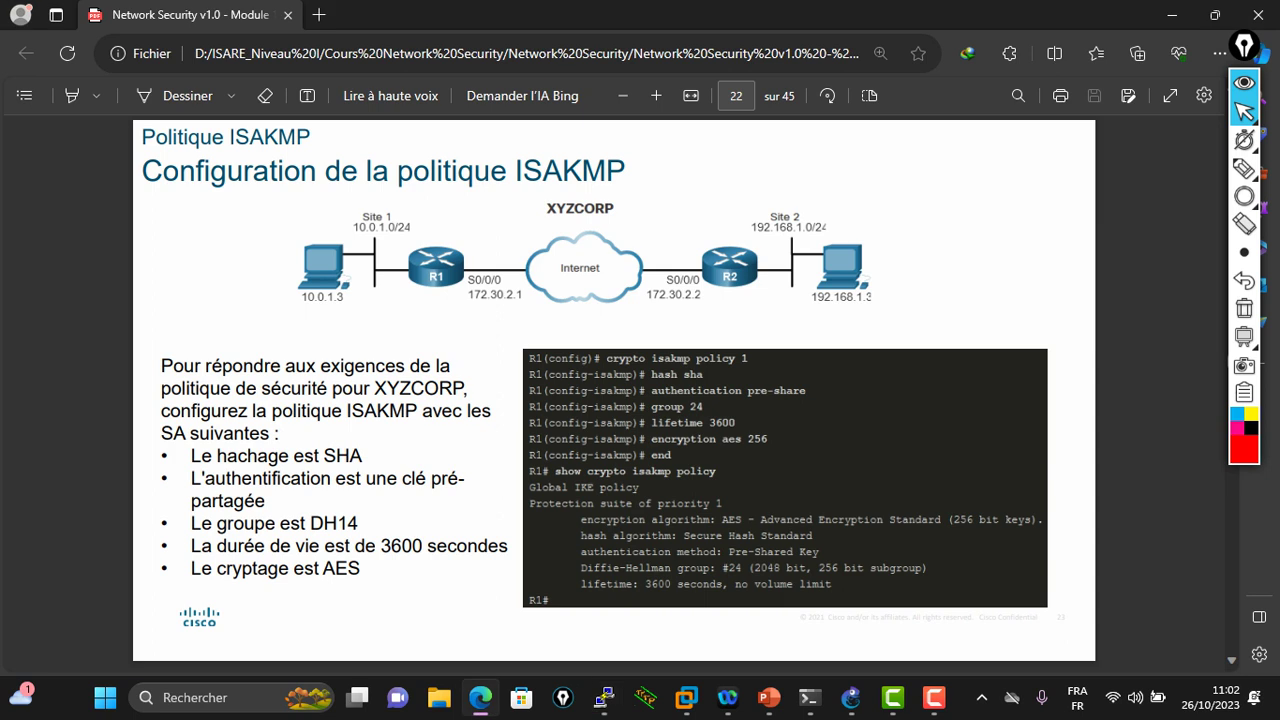